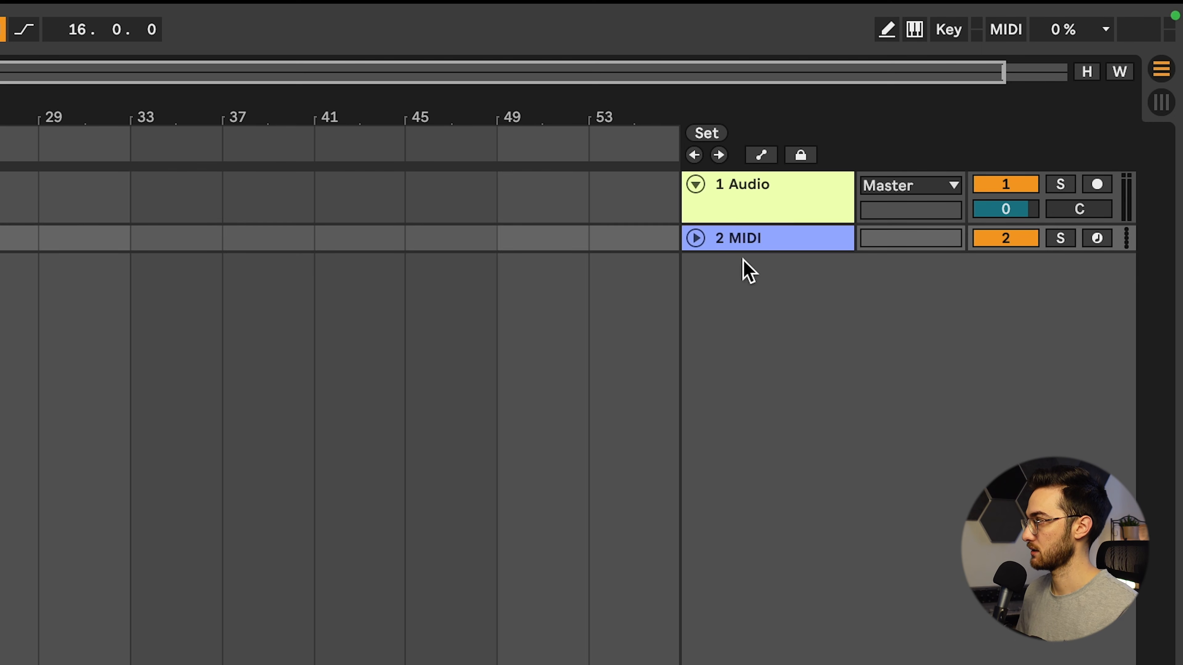
- Unfold the MIDI track, find the Arcade plug-in by searching for "arcade", and load it onto that track
click(695, 240)
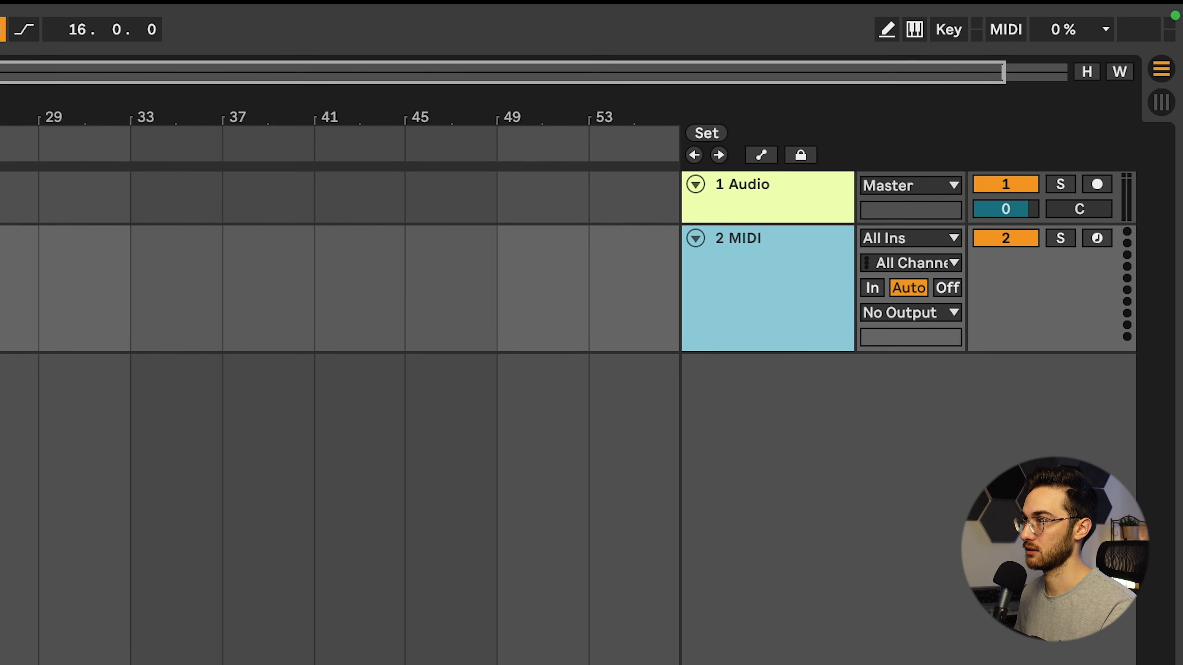
key(super+f)
text(arcade)
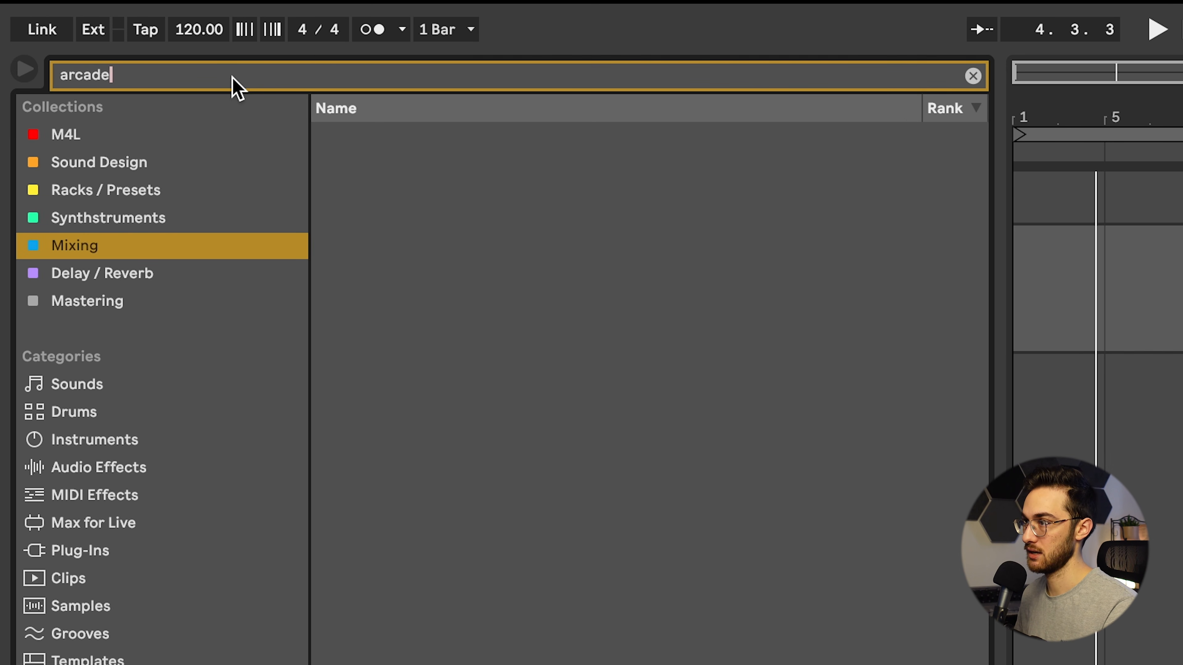
click(85, 554)
double_click(343, 232)
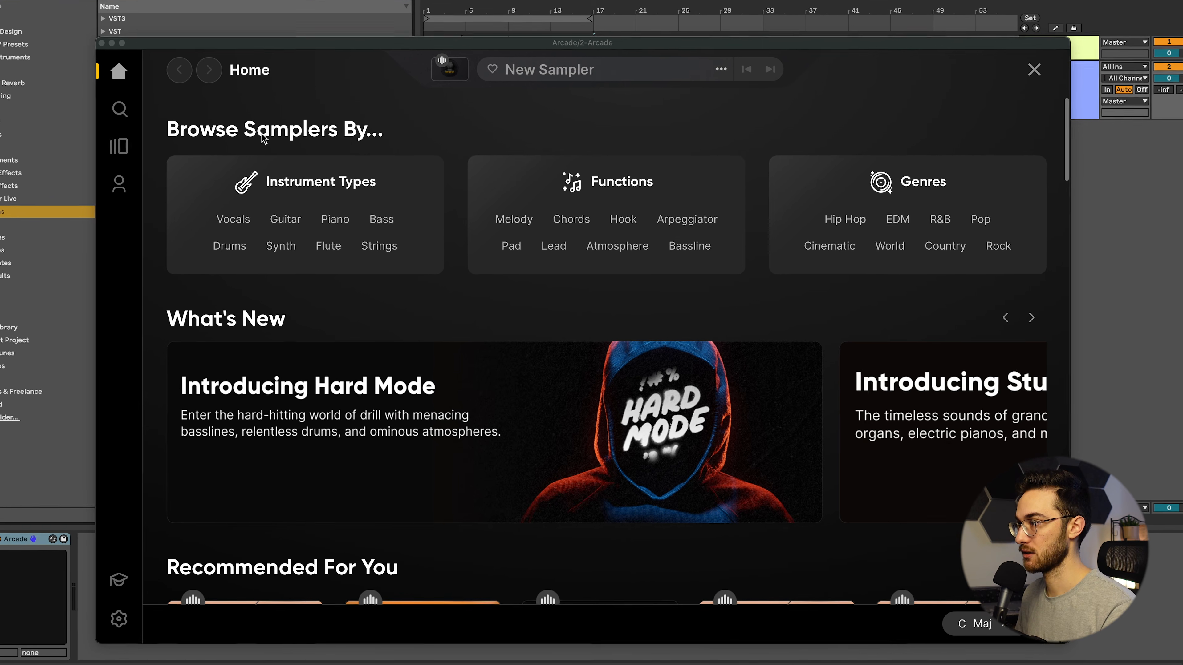
- Search Arcade's samplers for "aura" and load the Angelic Forest sampler
click(153, 140)
click(109, 102)
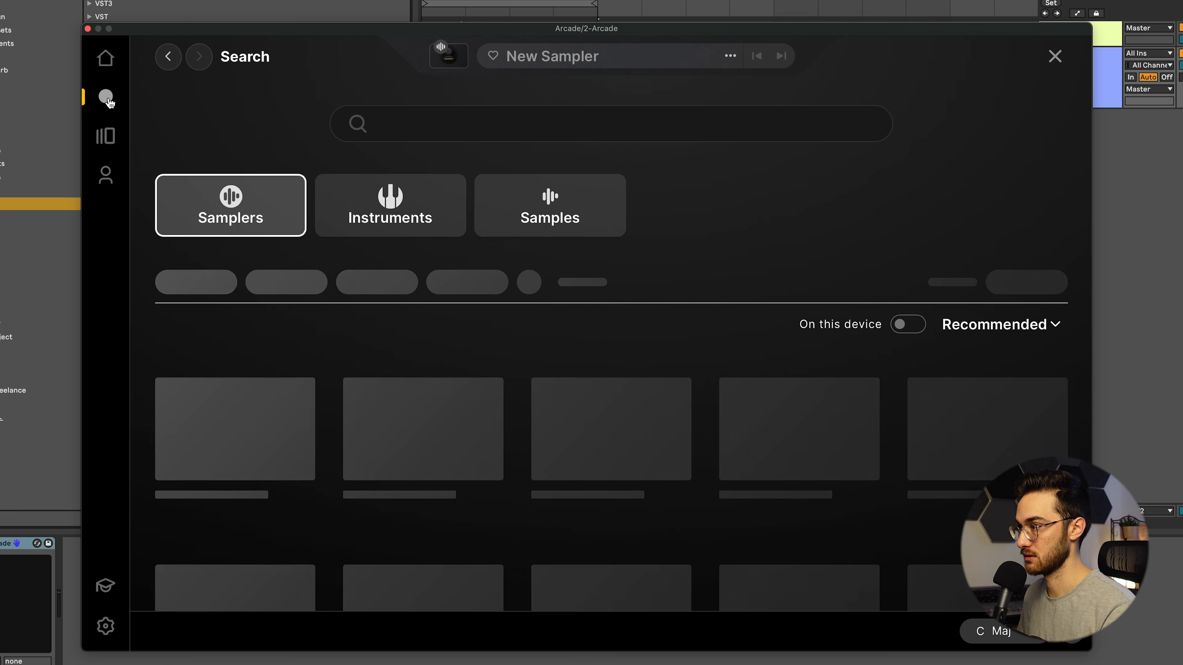
click(531, 122)
text(aura)
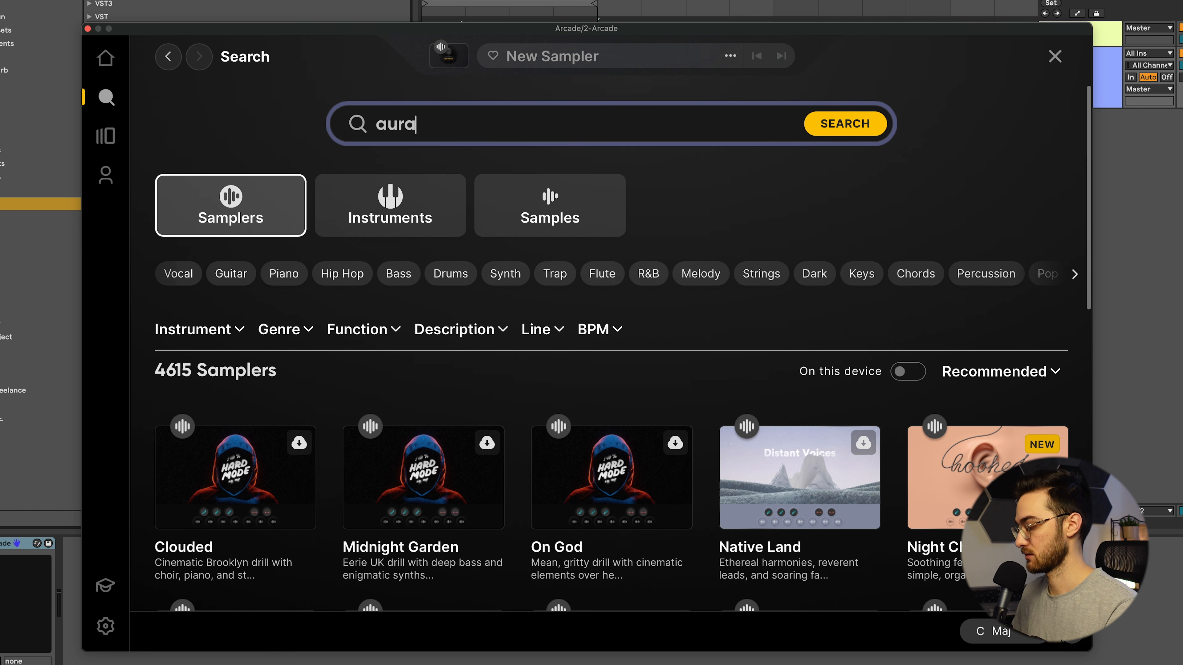
key(Return)
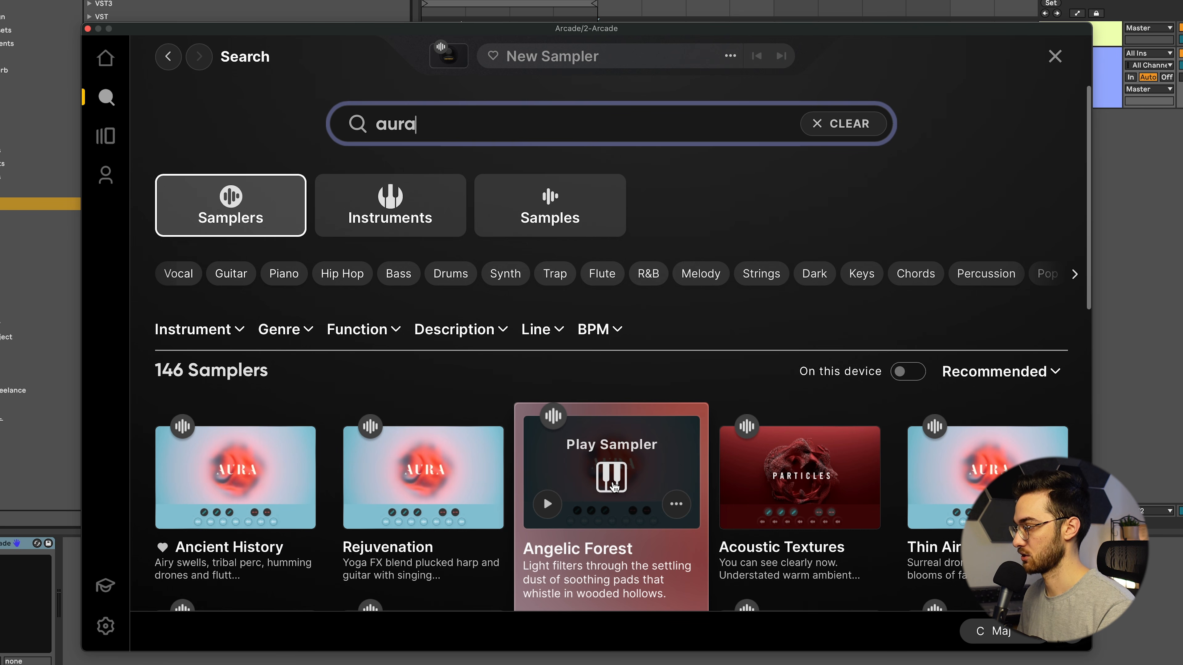
click(612, 477)
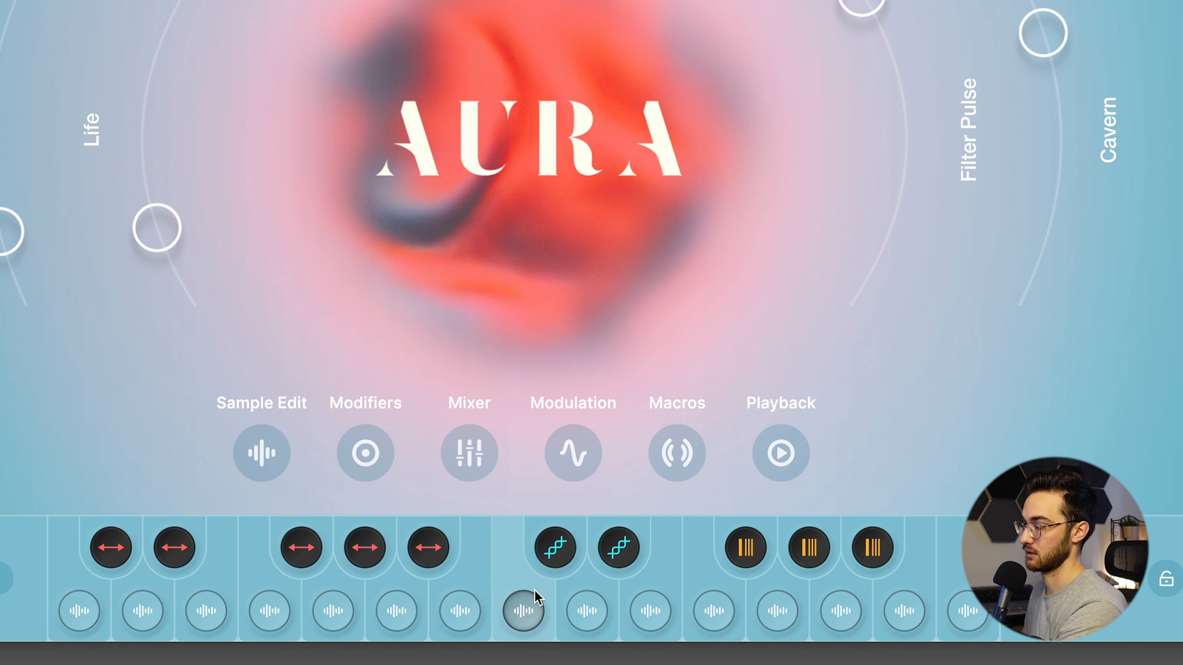
mouse_move(841, 614)
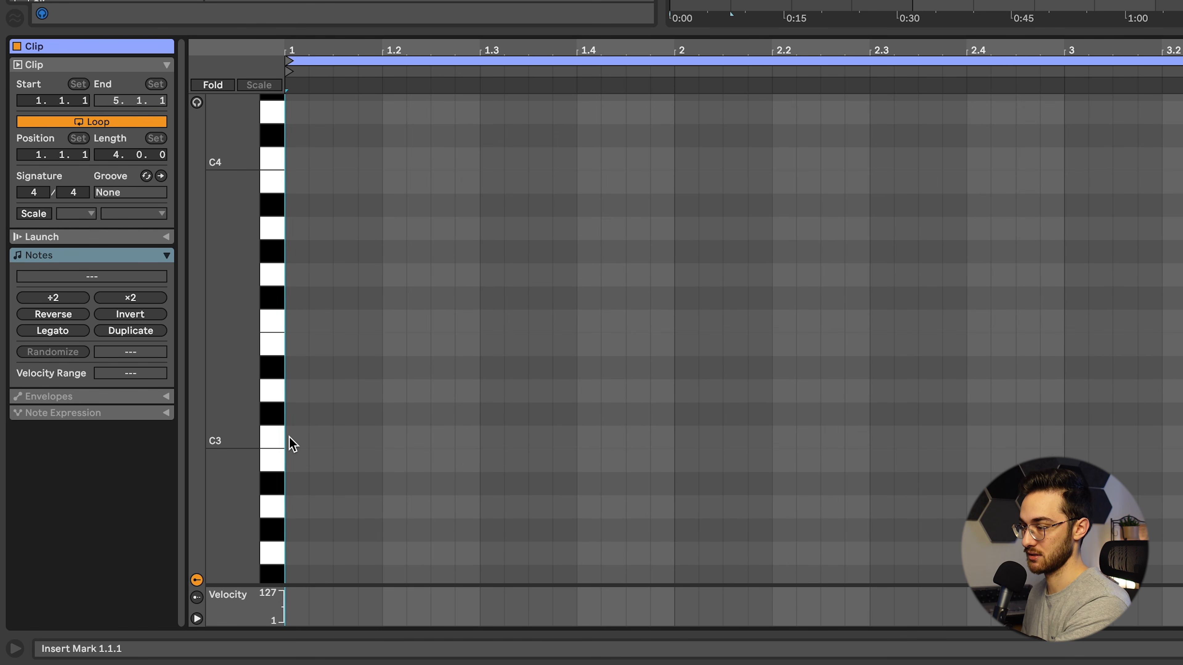
- Add a C3 note filling the four-bar MIDI clip, extend the clip to bar 17, and briefly play it back
double_click(304, 443)
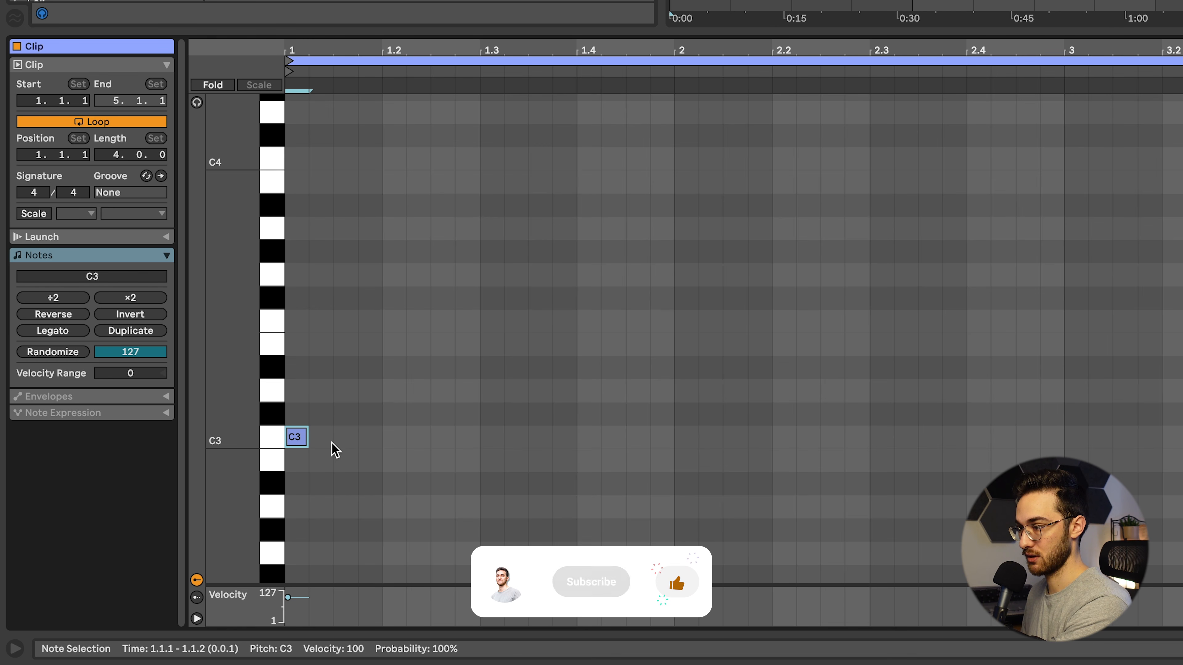
click(62, 331)
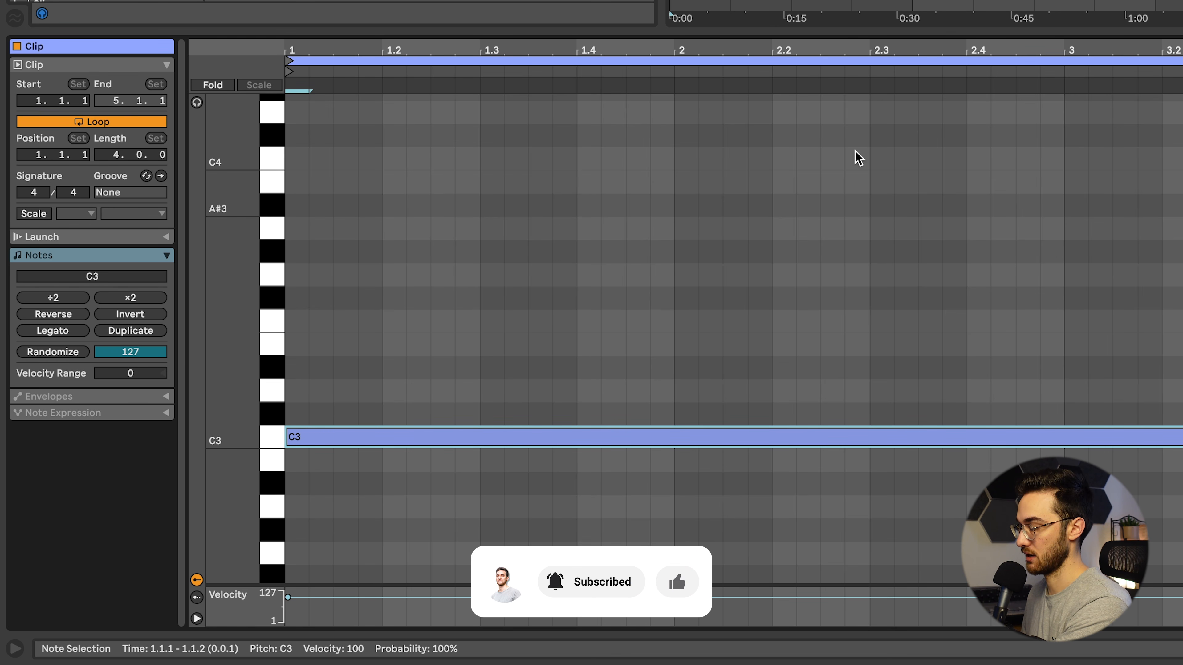
drag(729, 155, 882, 158)
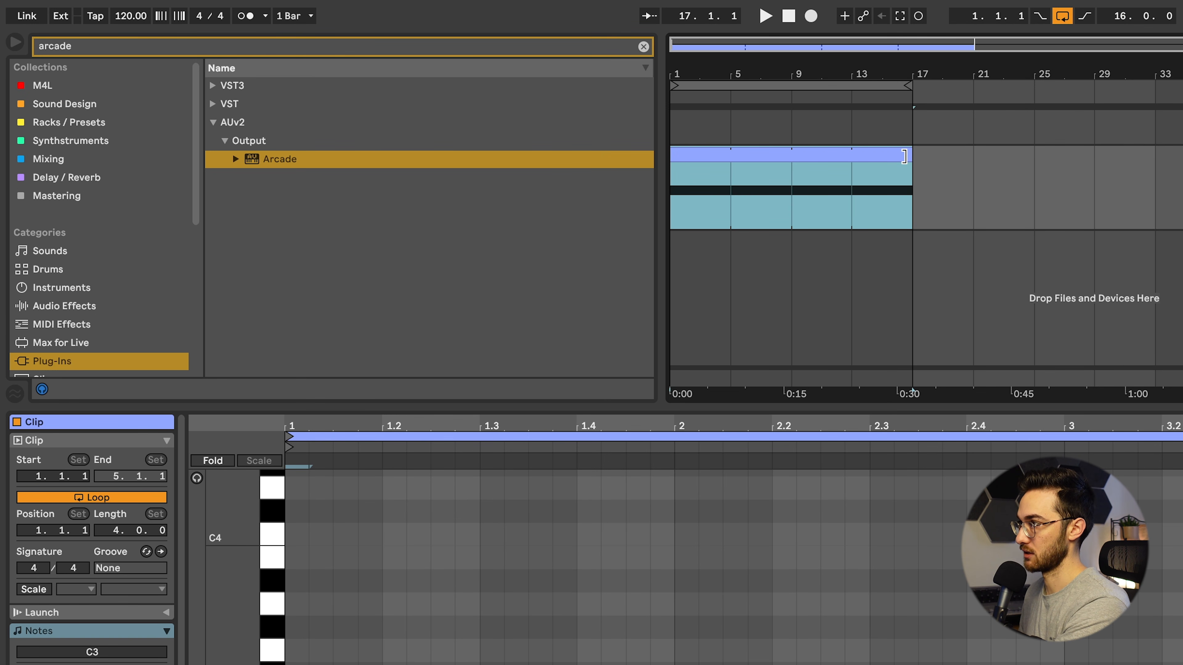
right_click(890, 91)
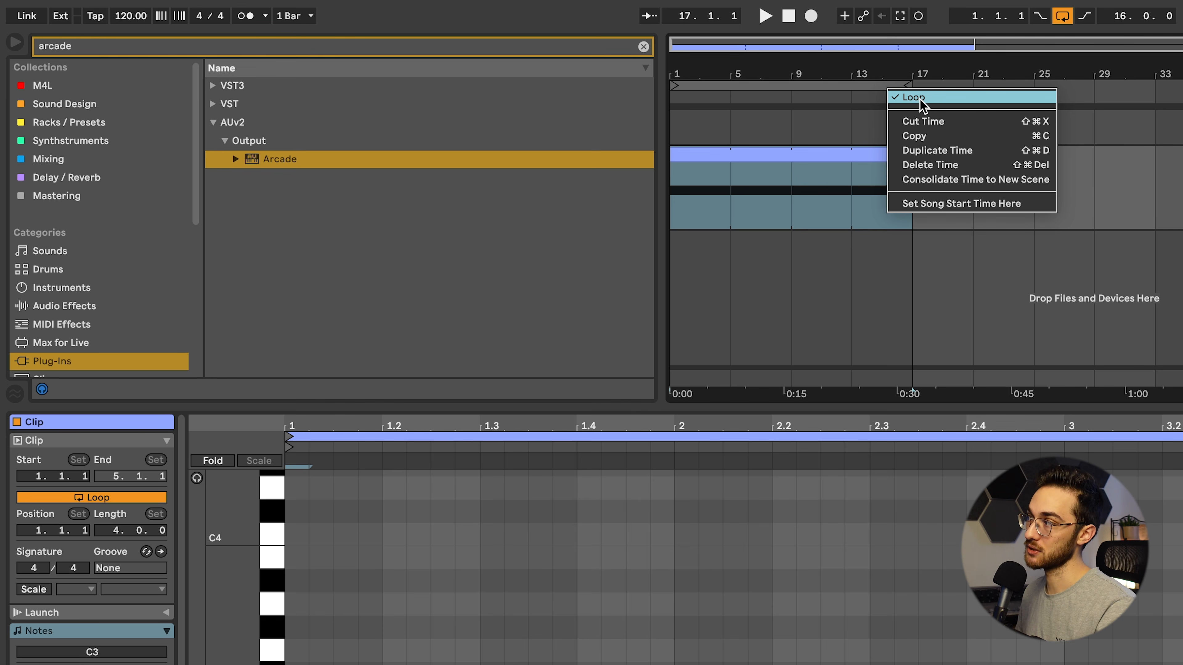
click(824, 159)
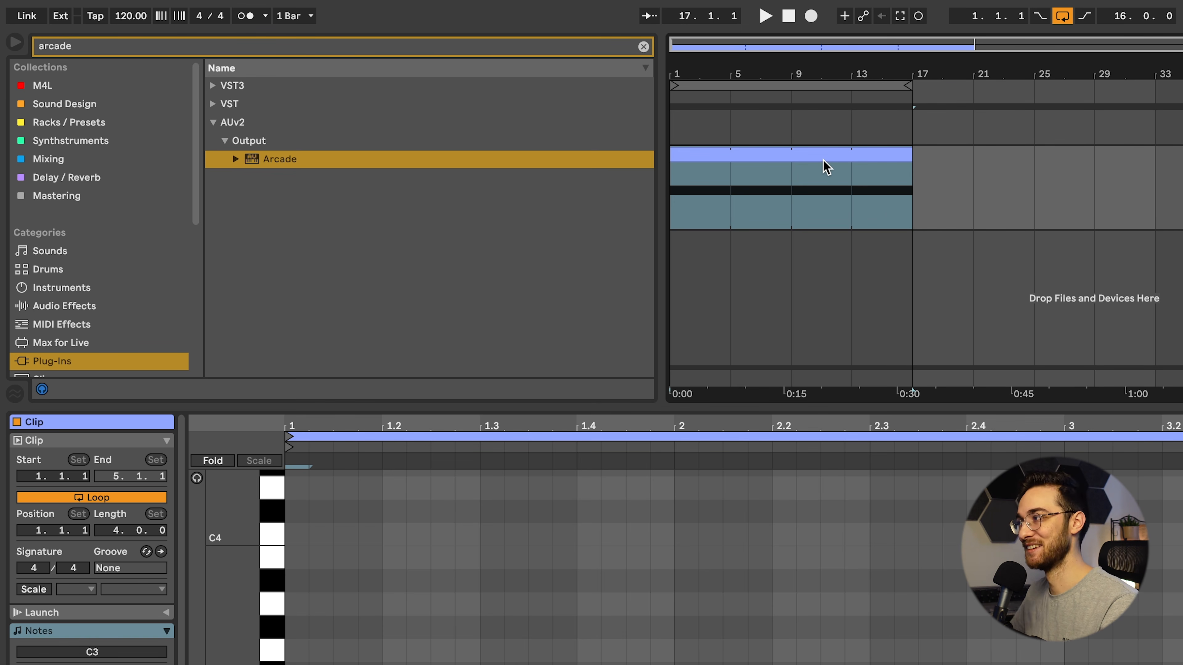
key(space)
key(super+alt+l)
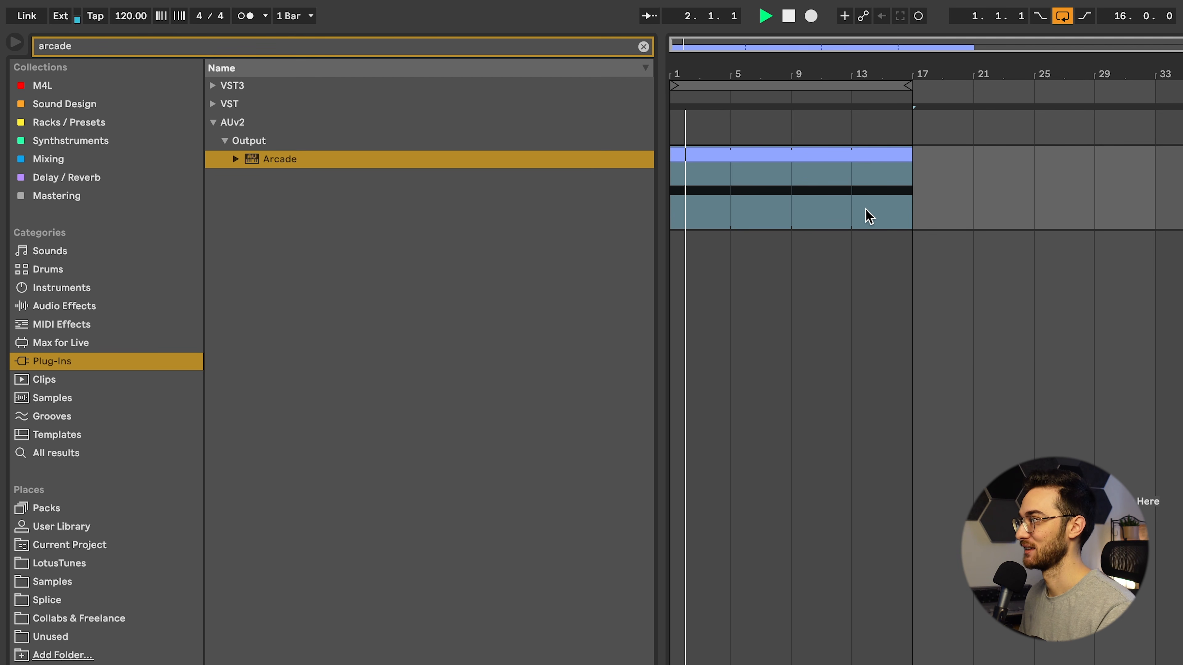
key(space)
- Add EQ Eight after Arcade and raise its band 1 low cut to 464 Hz
click(93, 46)
text(eq)
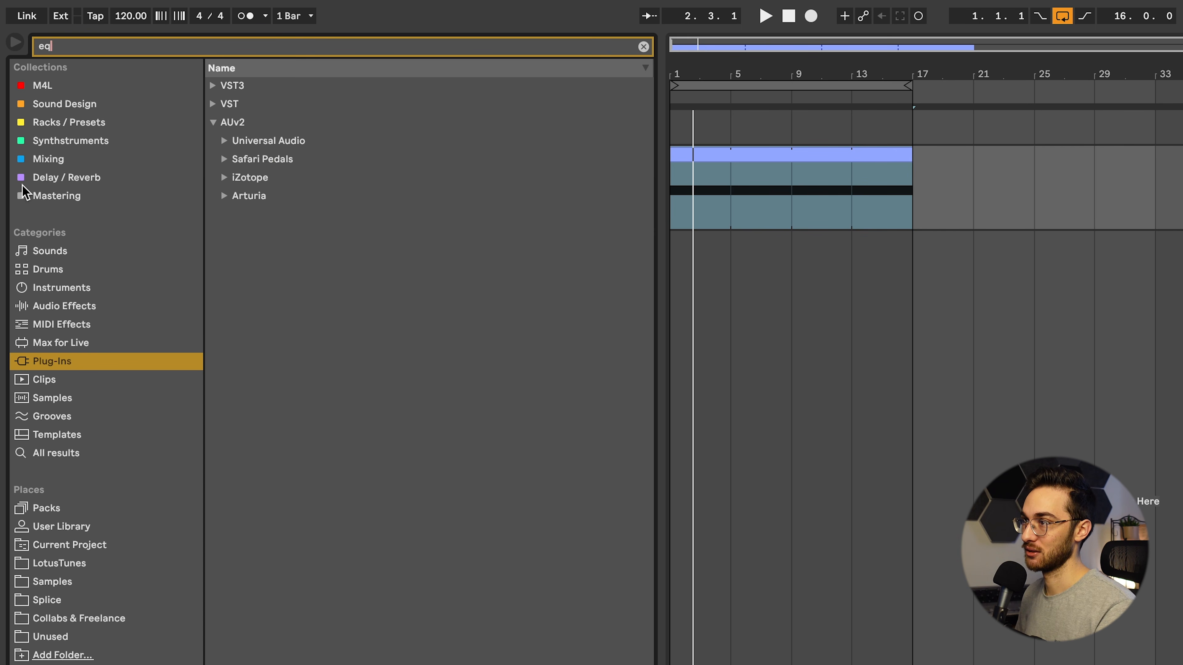
click(45, 162)
double_click(255, 86)
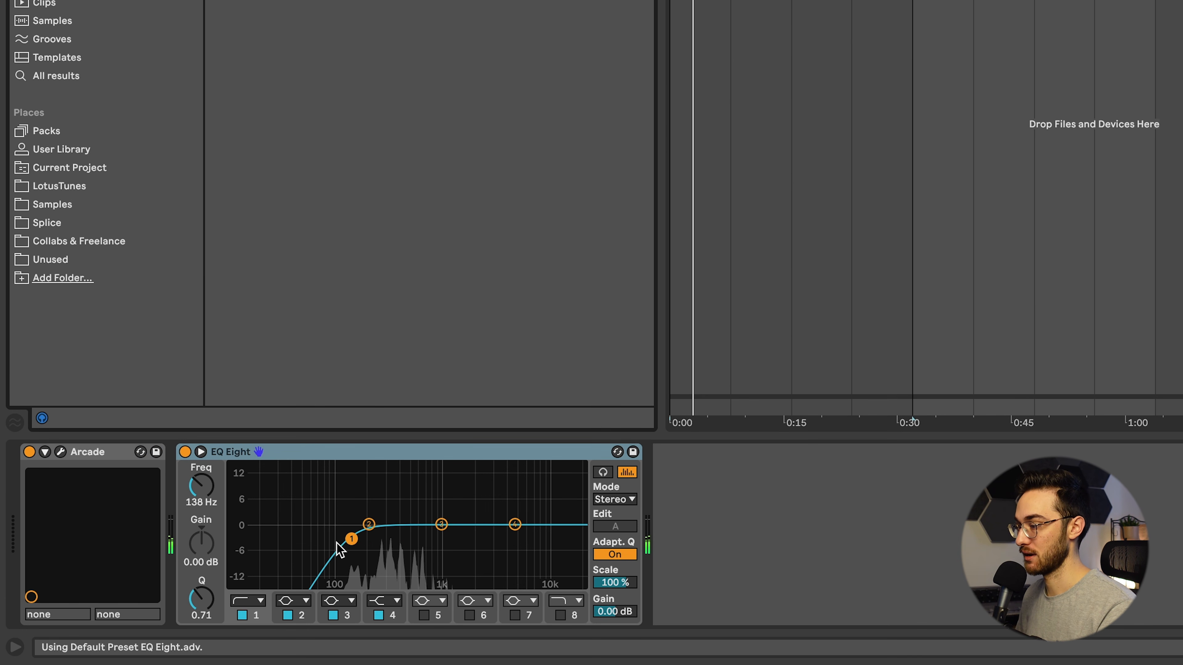
drag(351, 539, 407, 539)
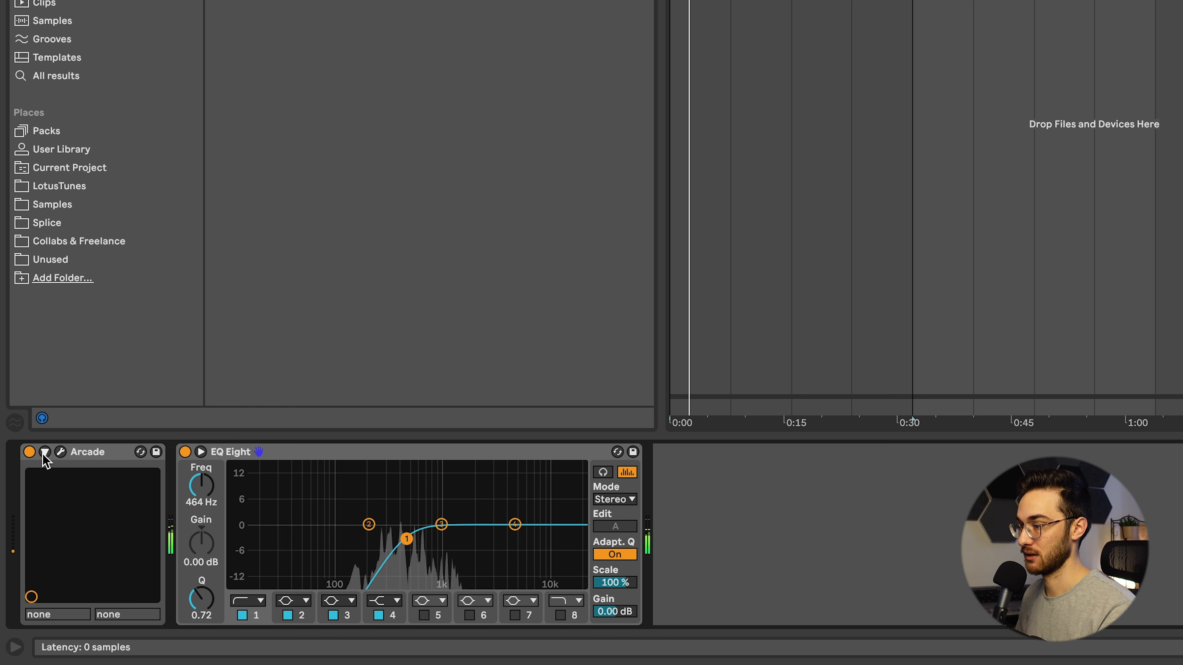
- Expose Arcade's Life and Cavern controls as configured parameters on the device
click(45, 452)
click(191, 451)
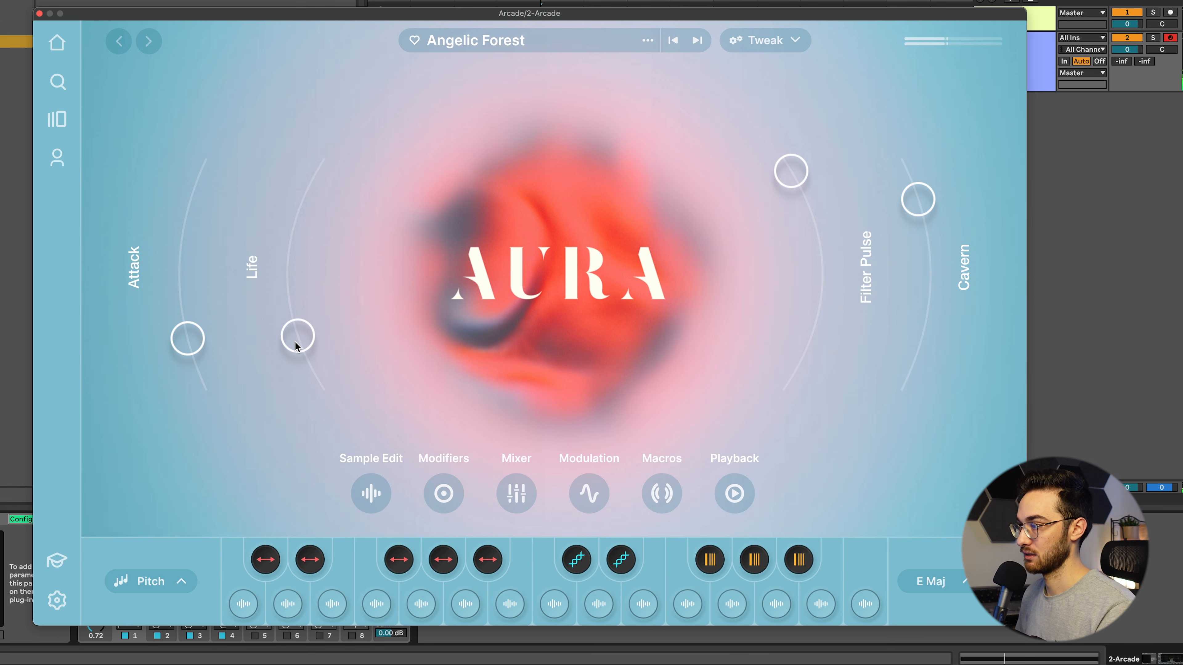
click(297, 347)
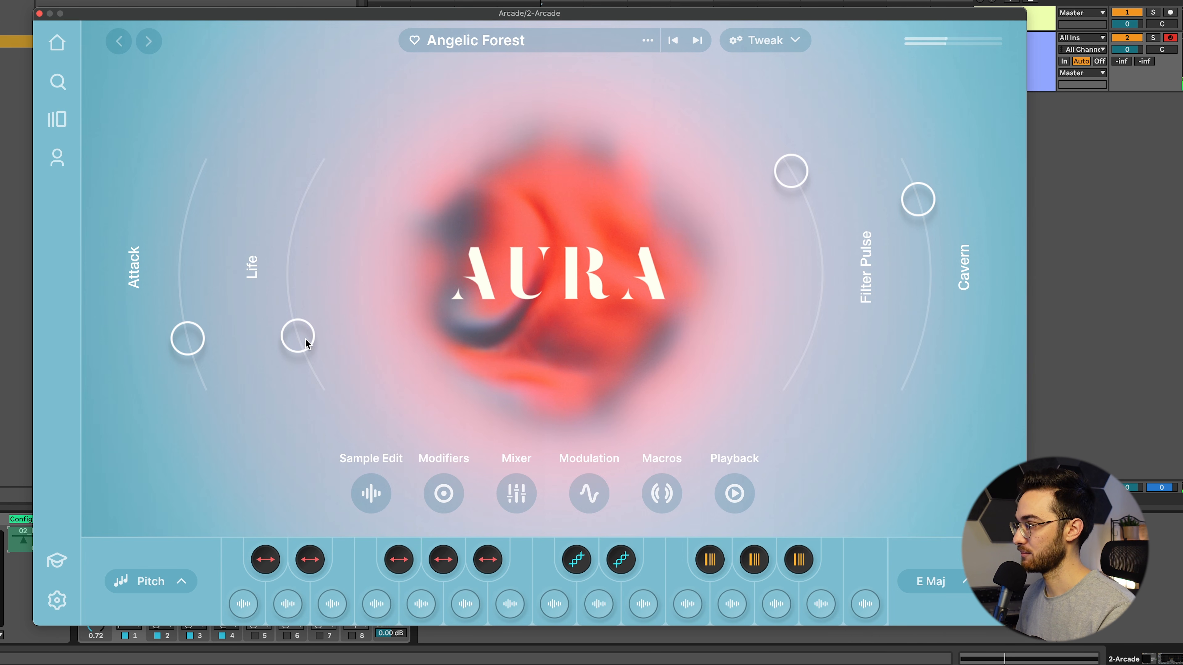
click(915, 204)
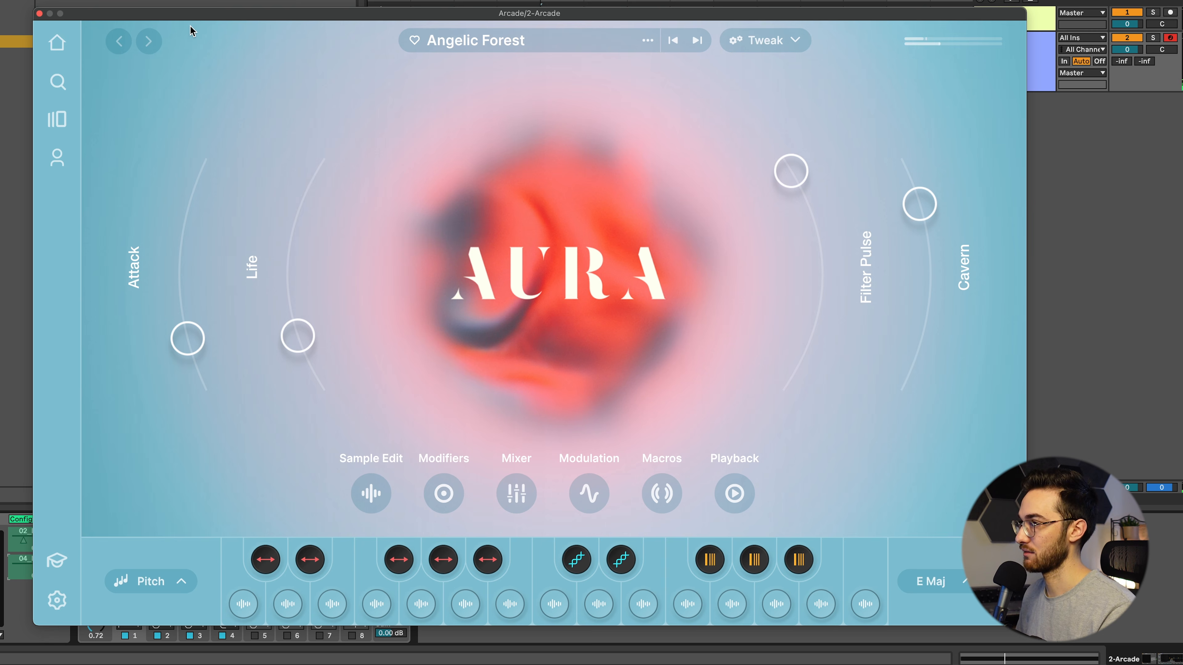
click(40, 14)
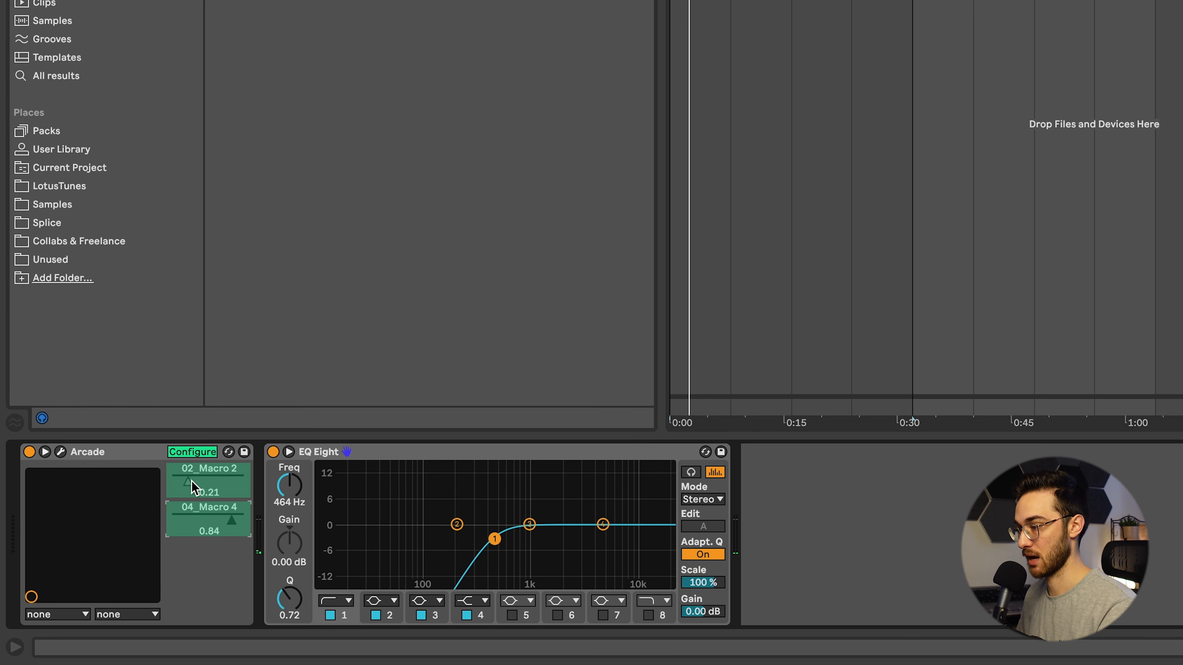
click(203, 452)
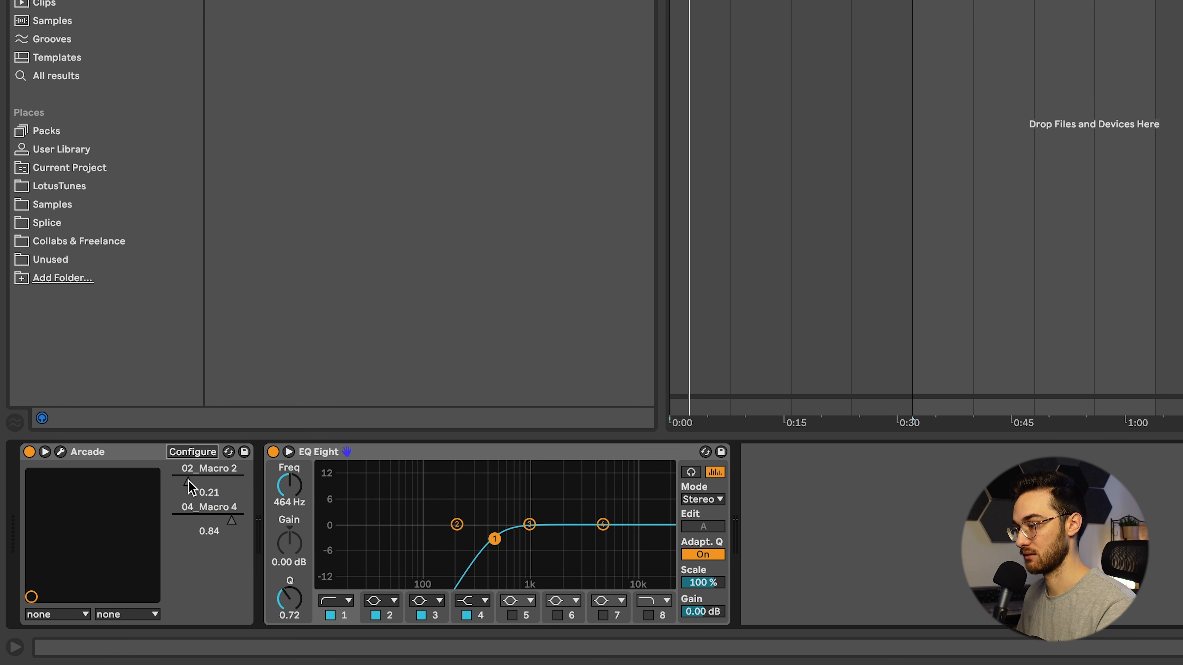
- Add Macro 2 automation breakpoints every four bars across the Arcade clip and give the parameter its own automation lane
click(189, 481)
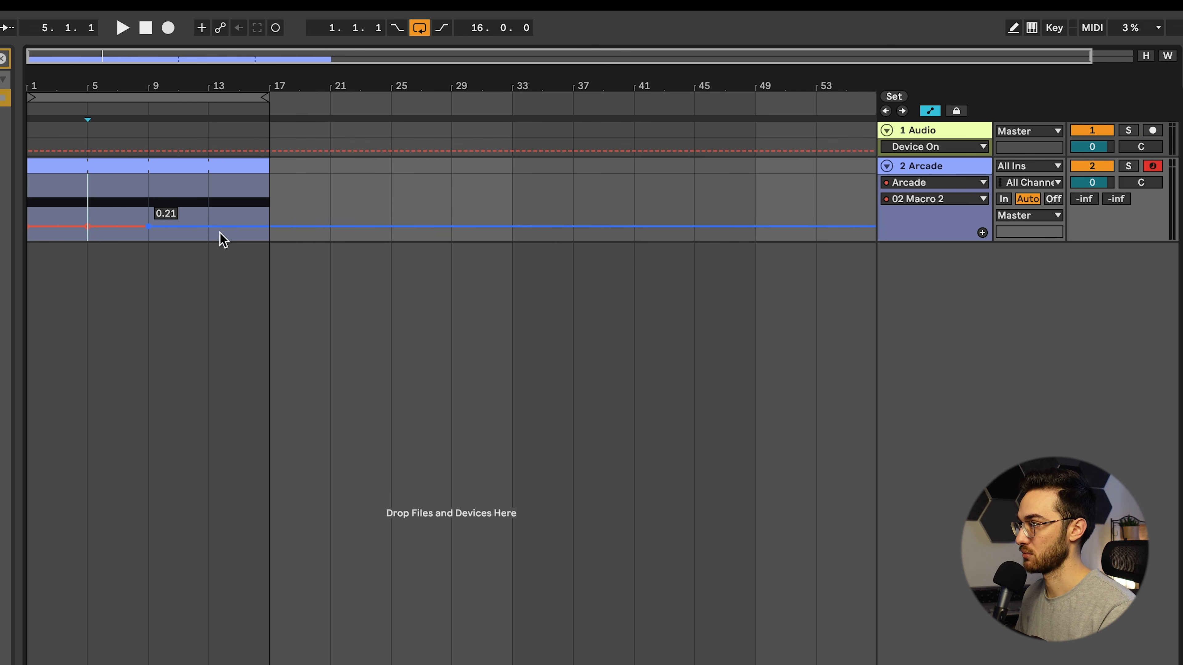
drag(223, 240, 276, 233)
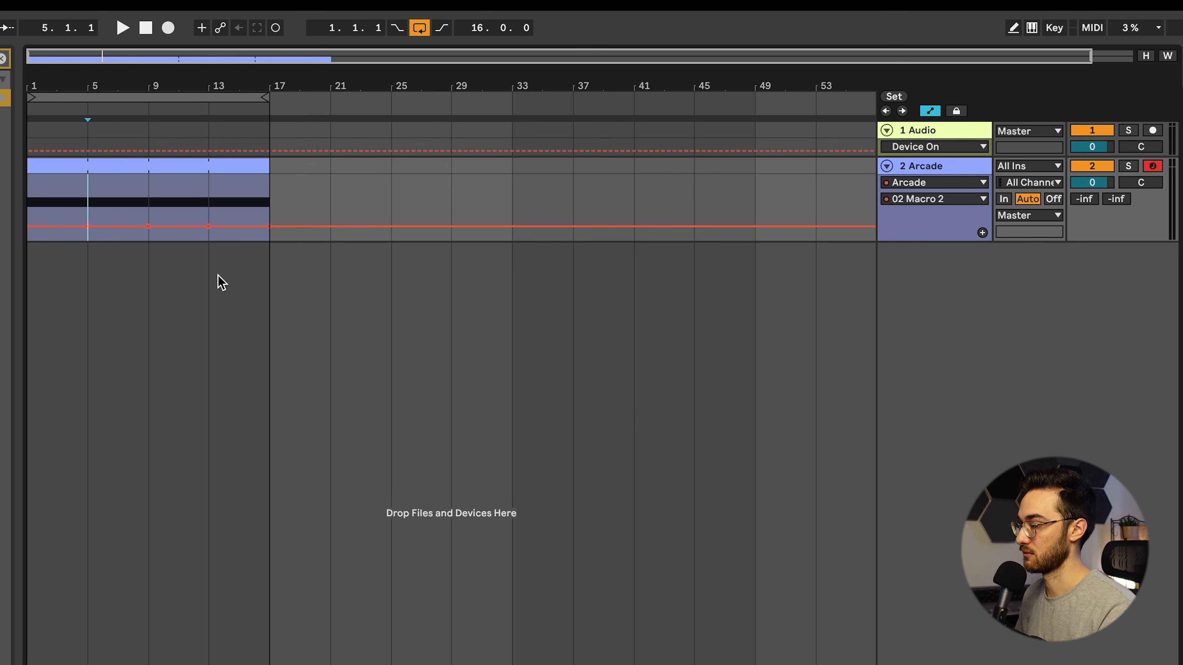
click(983, 232)
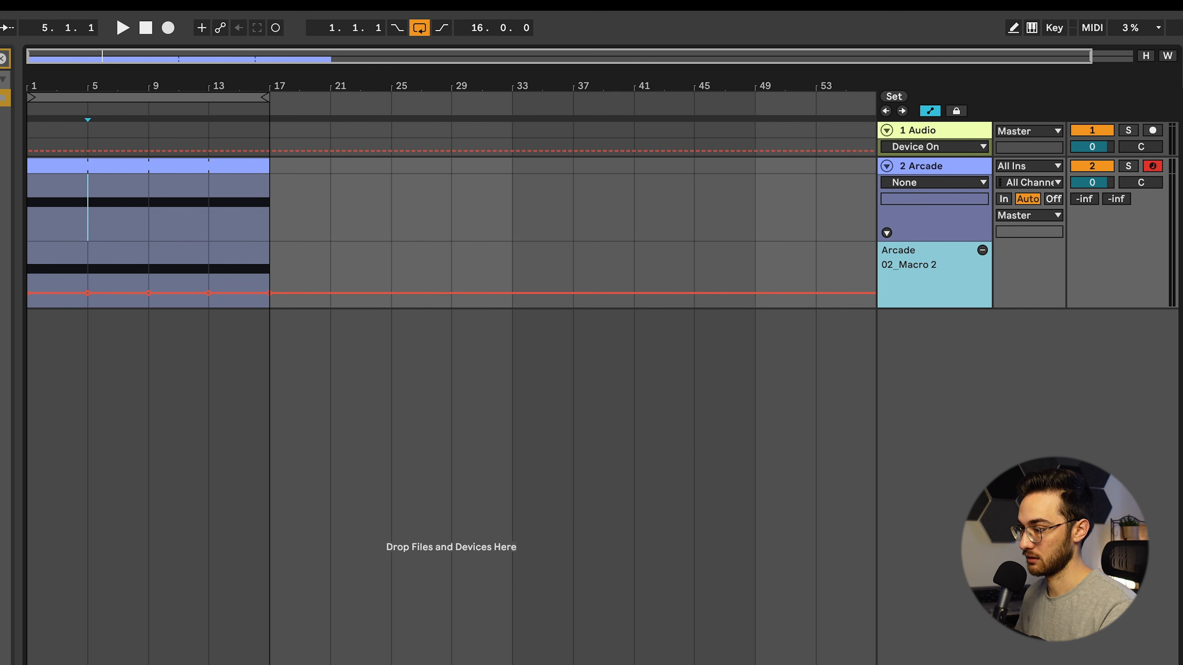
- Add Macro 4 automation breakpoints every four bars across the clip, and give it its own, taller automation lane
click(225, 537)
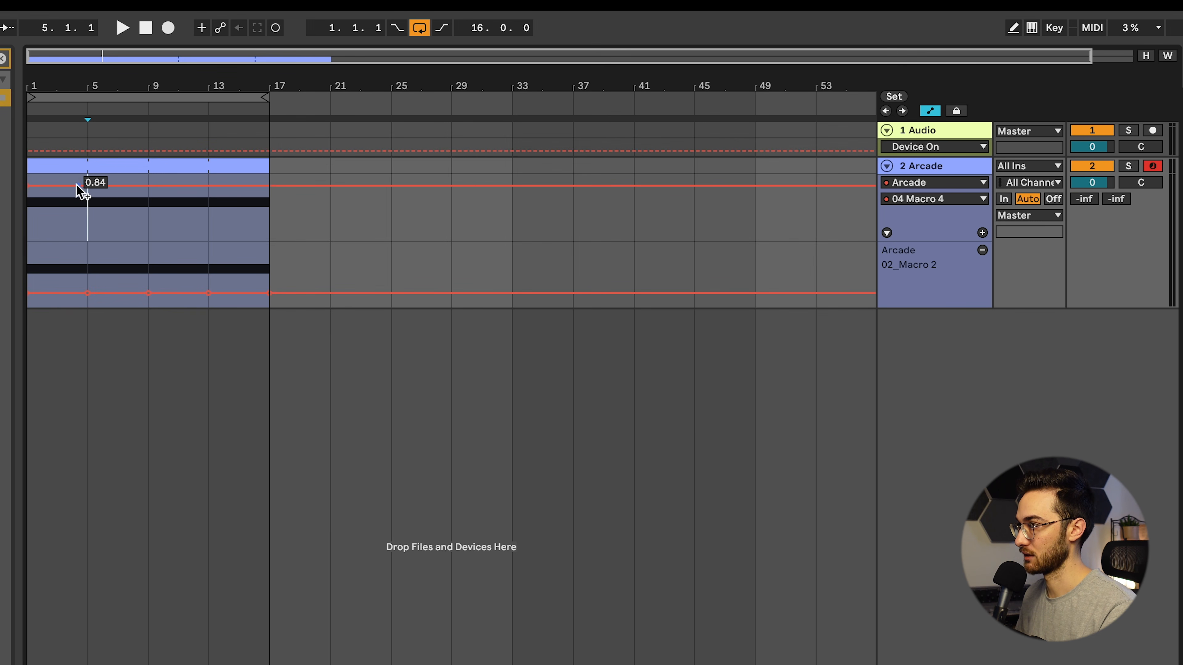
mouse_move(77, 185)
mouse_down()
mouse_move(264, 192)
mouse_move(239, 195)
mouse_up()
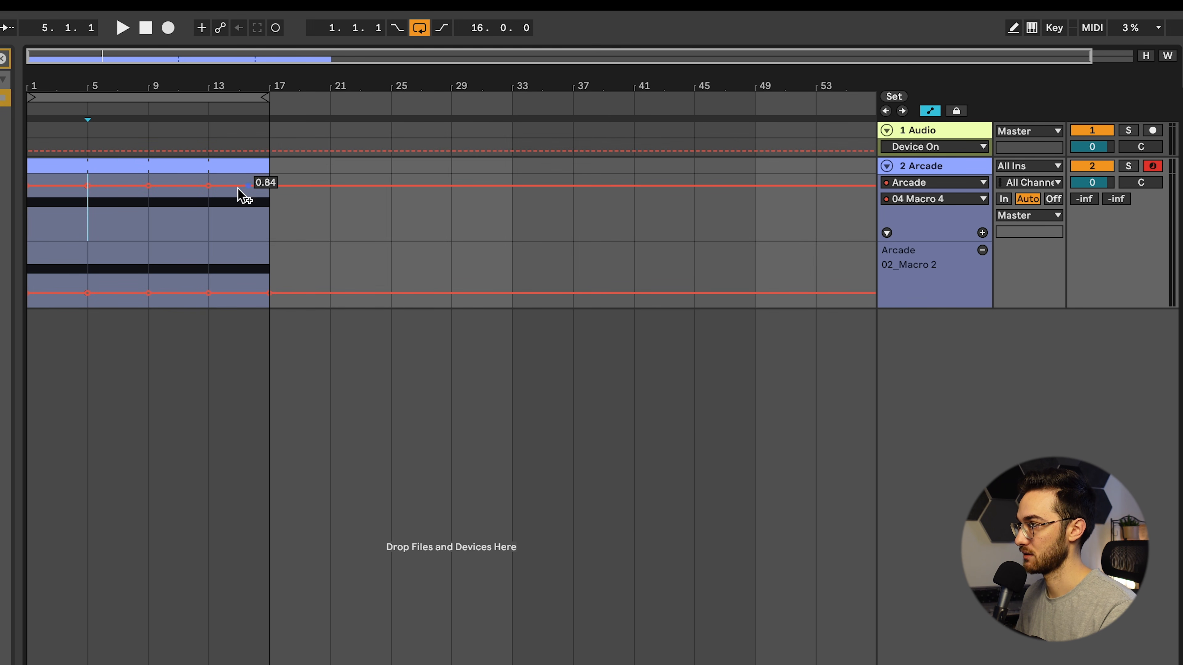
click(982, 233)
drag(910, 305, 905, 398)
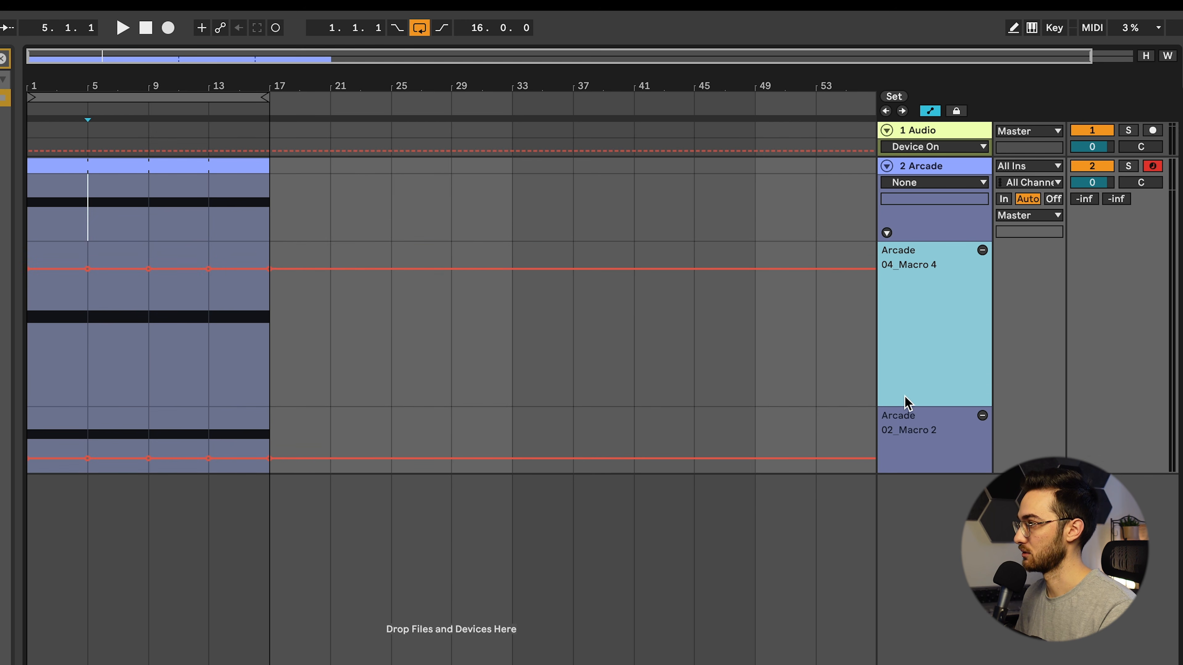
- Set the fixed grid to 1/16 and shape the Macro 4 and Macro 2 automation into gentle rises and dips between bars 1 and 17
right_click(220, 359)
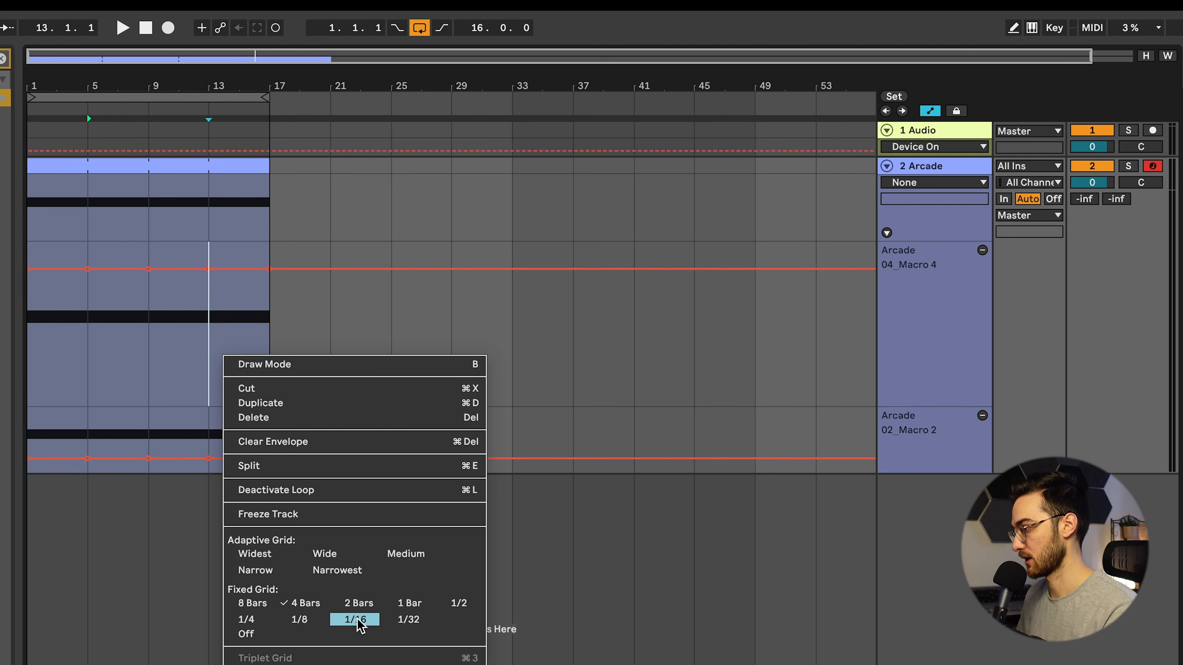
click(356, 618)
drag(53, 270, 53, 292)
drag(127, 270, 245, 252)
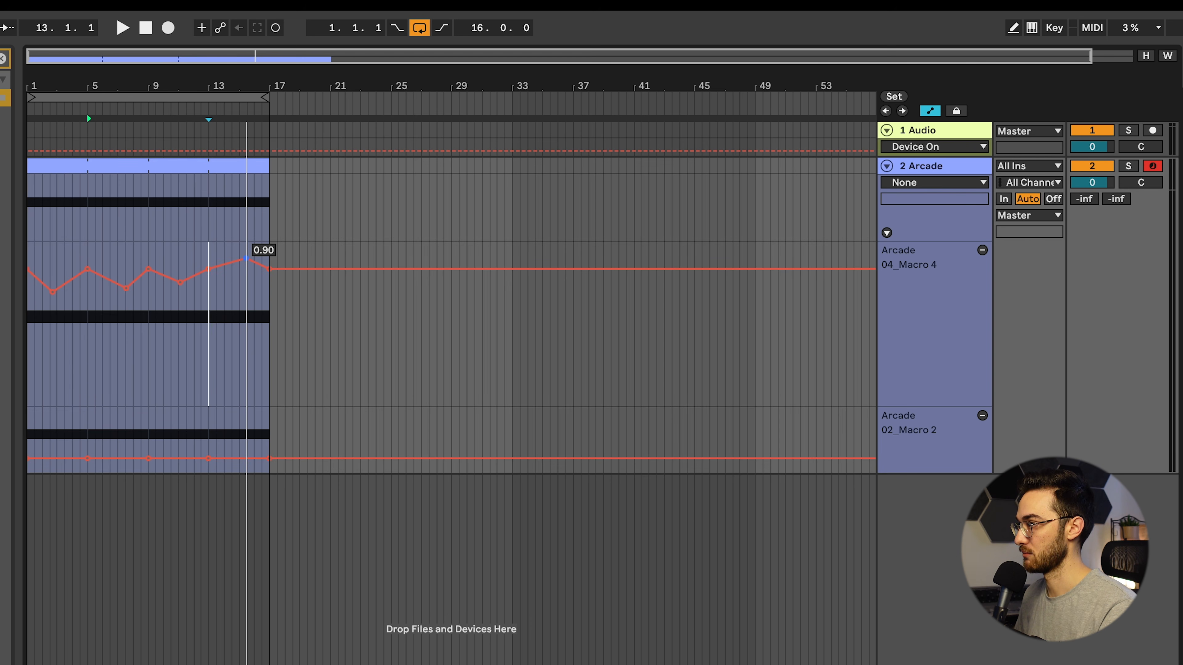
drag(65, 459, 66, 446)
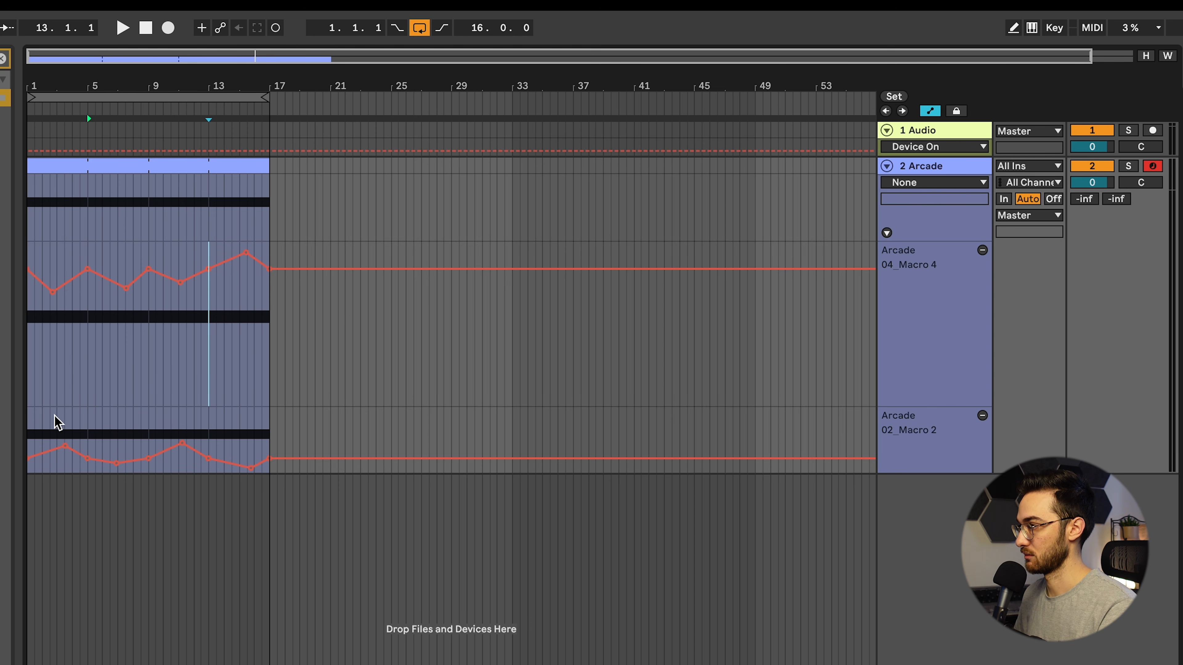
- Play the clip from bar 1 with the Arcade window open, and mark the Angelic Forest sampler as a favourite
click(38, 414)
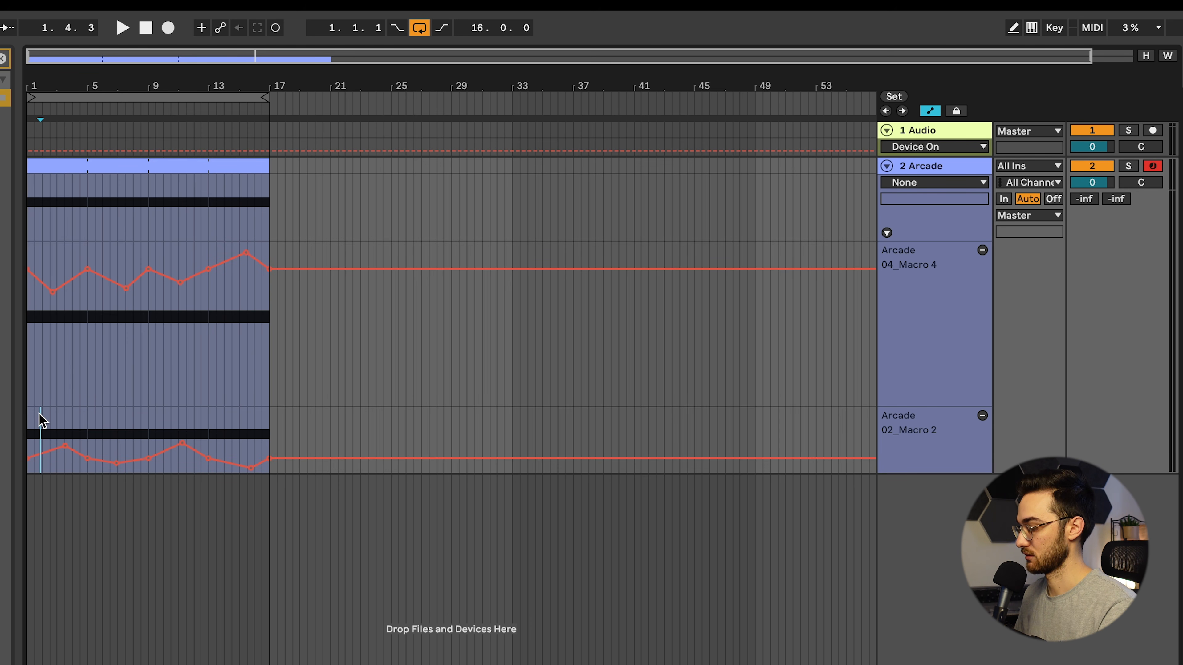
key(Home)
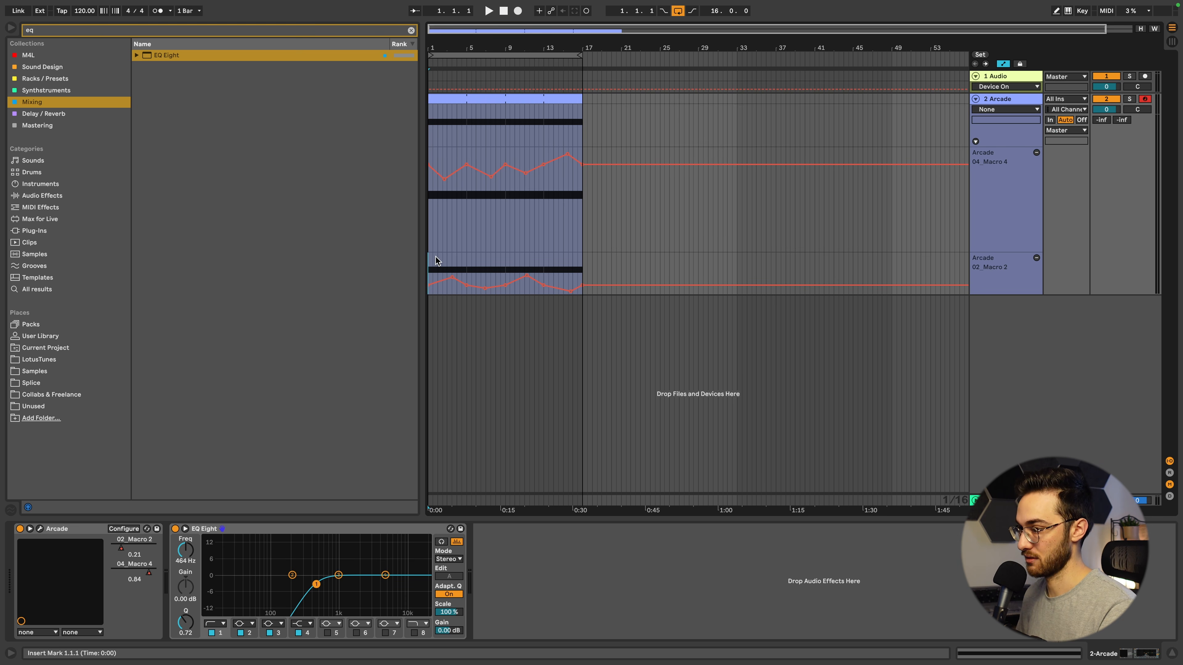
click(41, 533)
key(space)
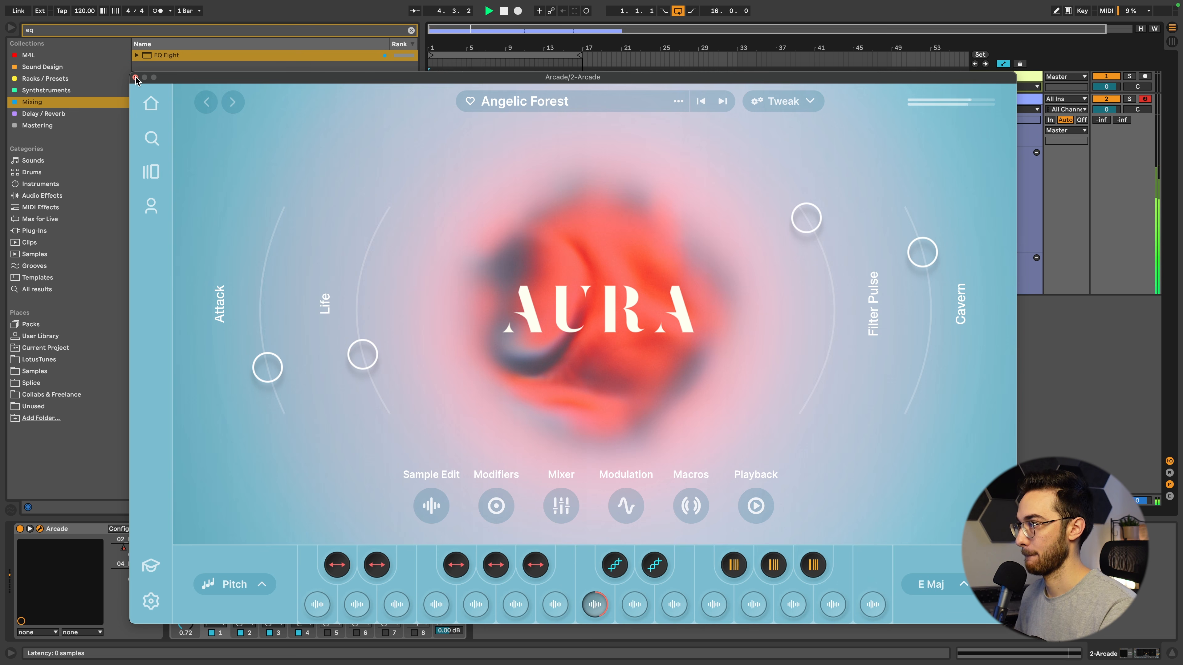
click(470, 102)
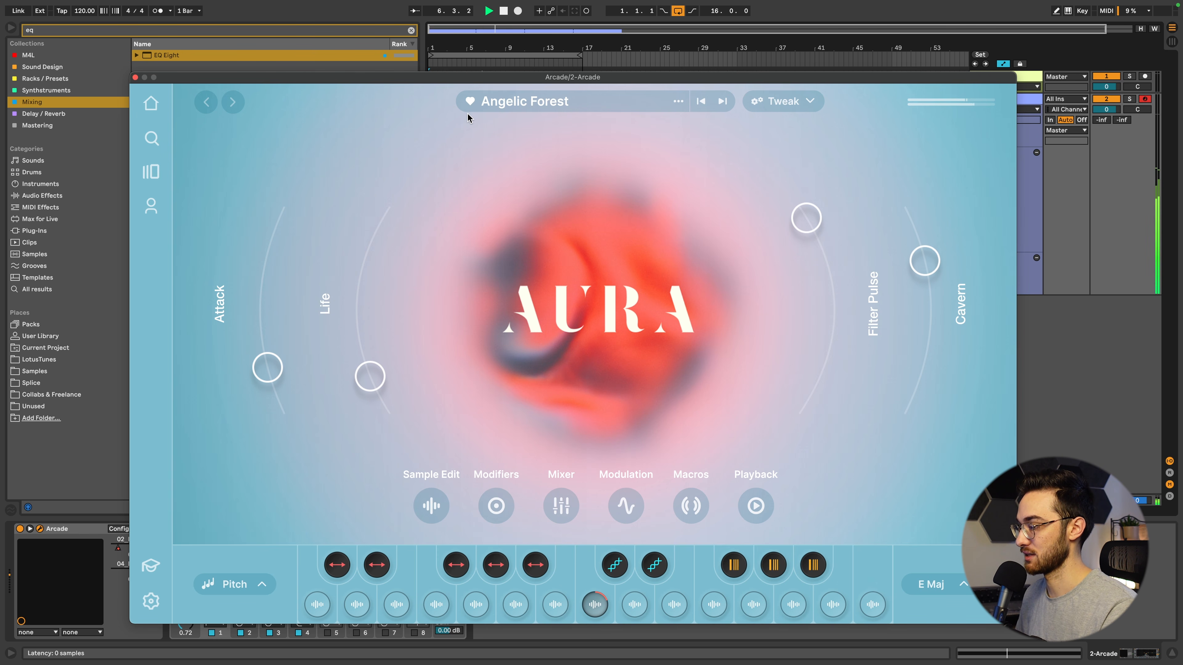
- Close the Arcade window and set the arrangement's fixed grid to 2 Bars
click(135, 78)
right_click(557, 232)
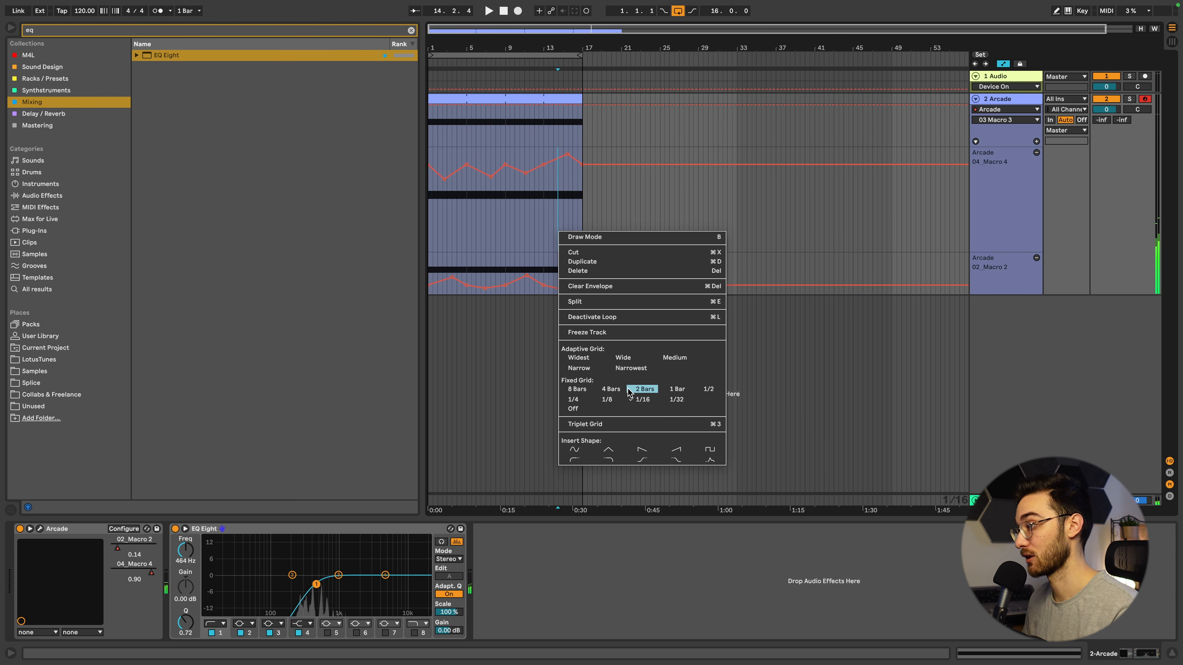
click(645, 390)
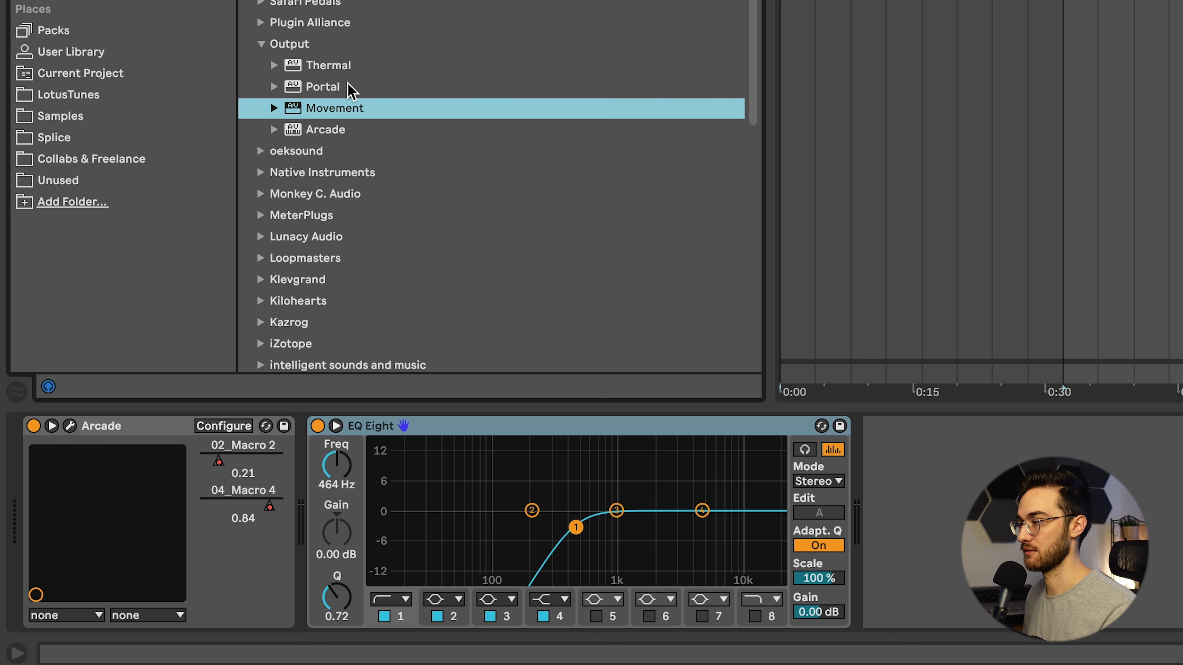
- Insert Output's Portal effect between Arcade and EQ Eight, and try its XY control at 66 and 71 percent
click(343, 70)
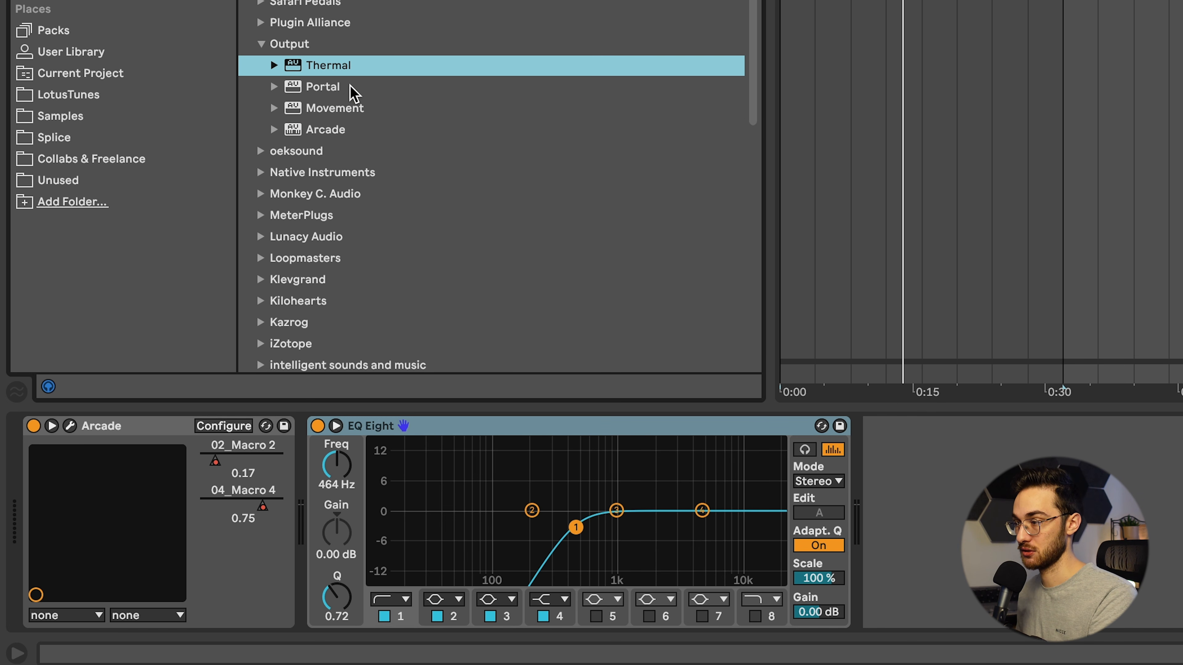
click(331, 88)
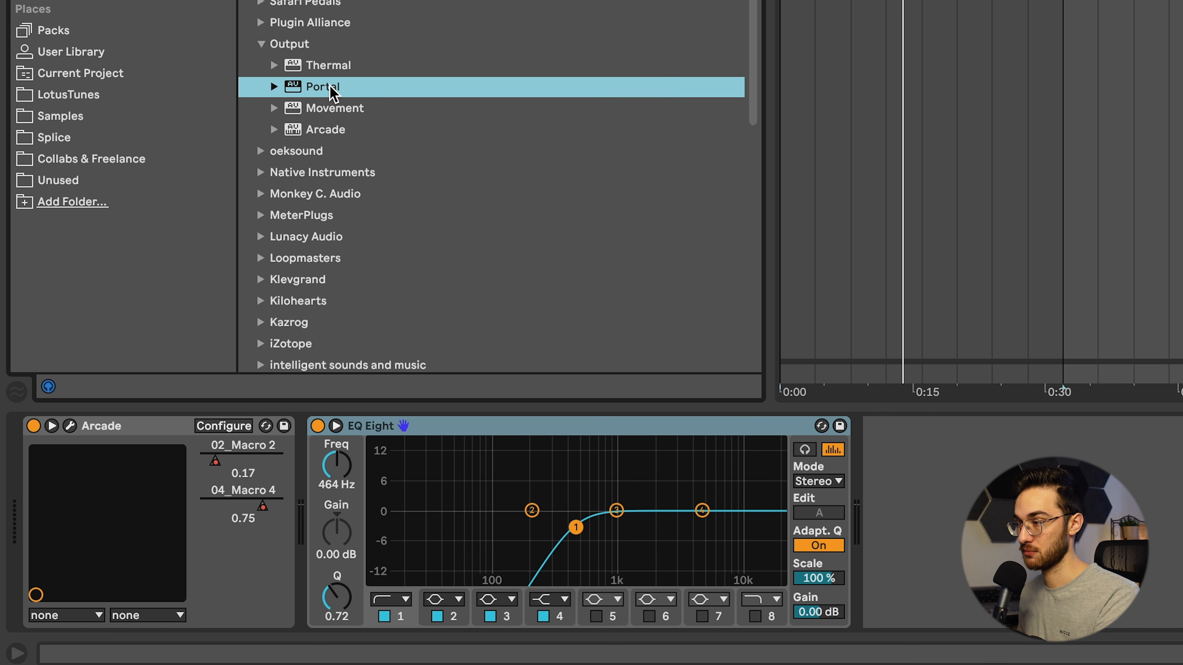
click(357, 110)
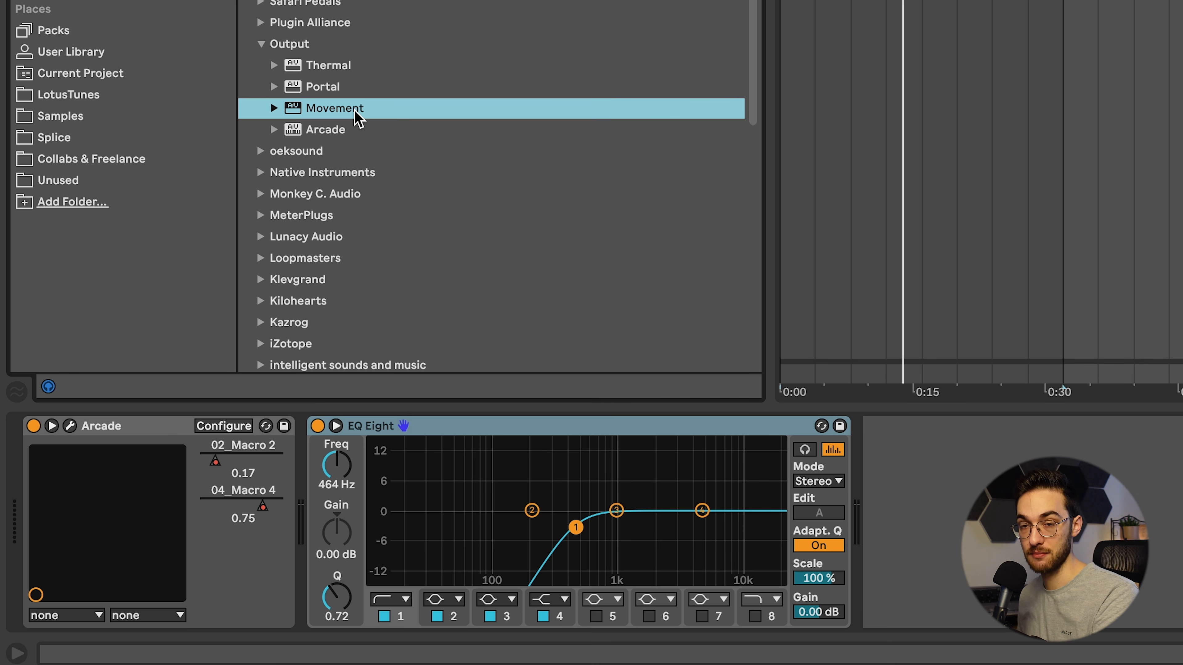
click(328, 87)
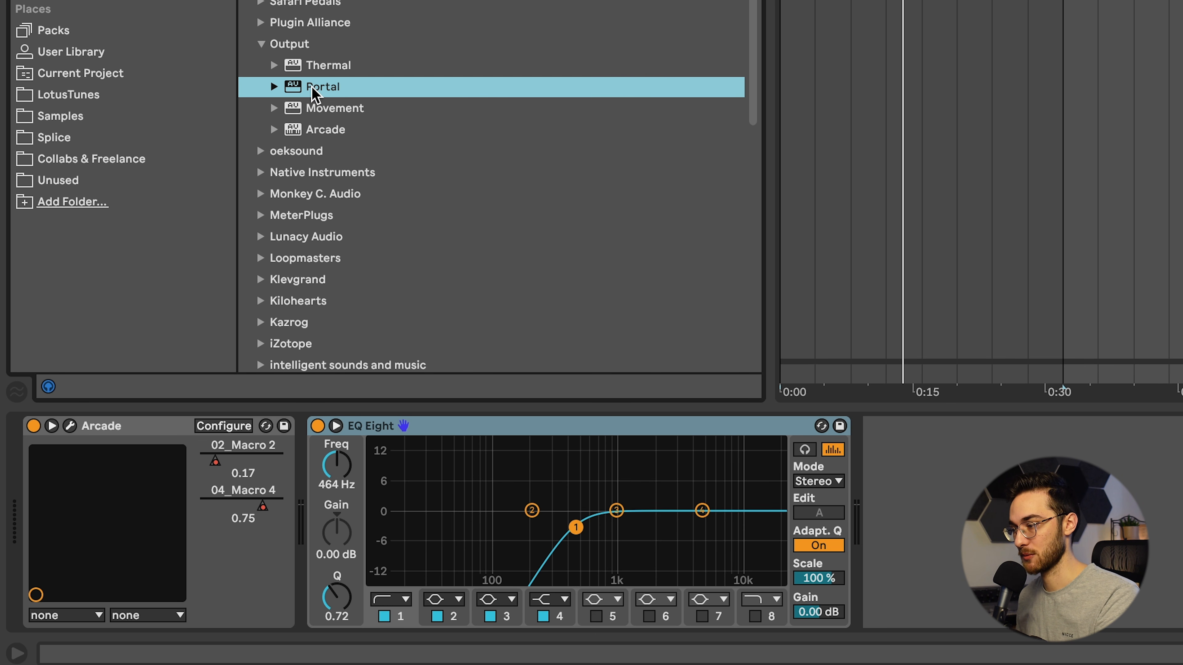
drag(341, 101, 297, 569)
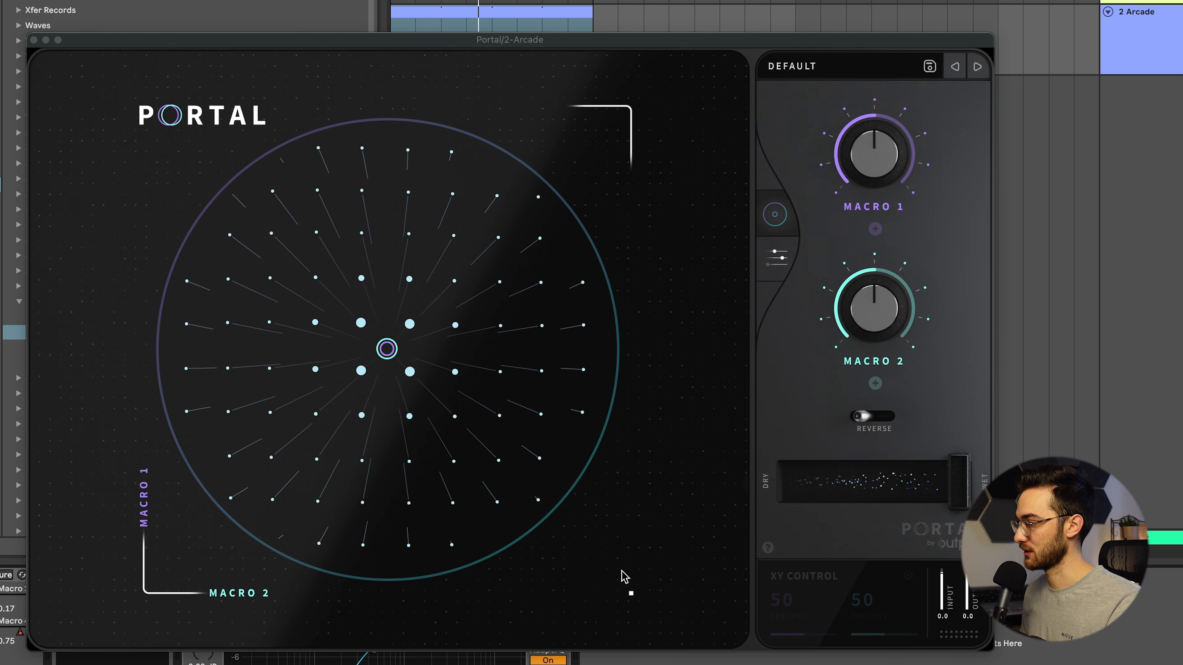
drag(390, 352, 470, 290)
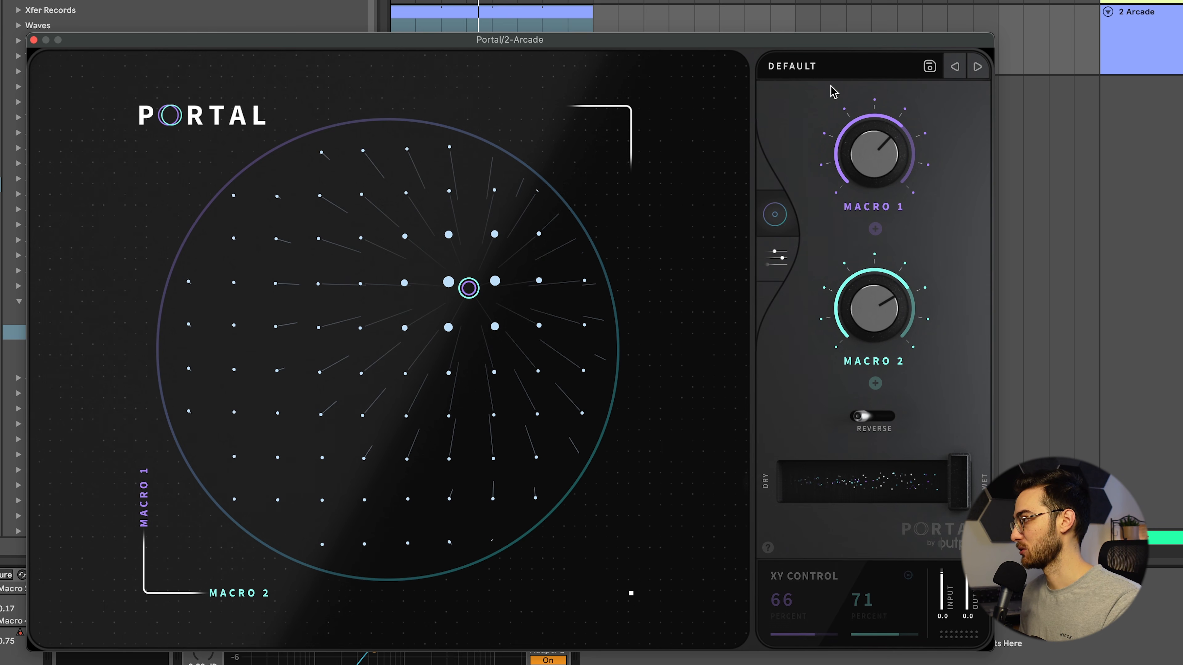
- Look through Portal's preset categories, including Pitch, Drums, Rhythmic, Sound Design and User, and return to Start Here
click(797, 70)
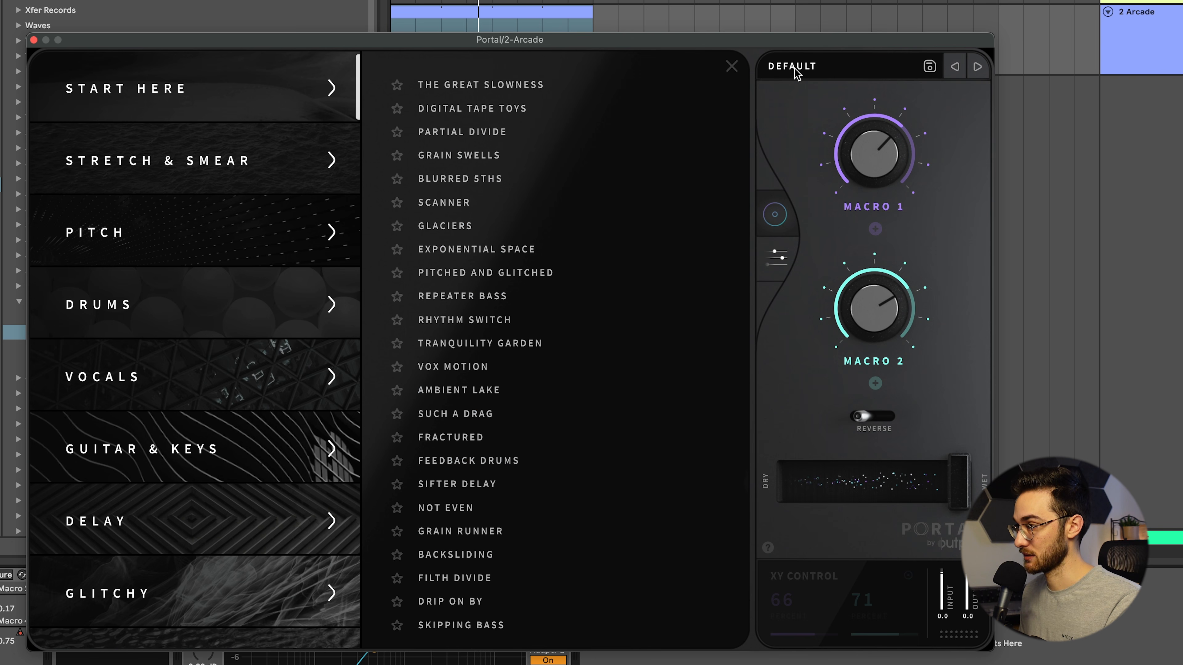
scroll(246, 163, down, 3)
scroll(192, 285, up, 3)
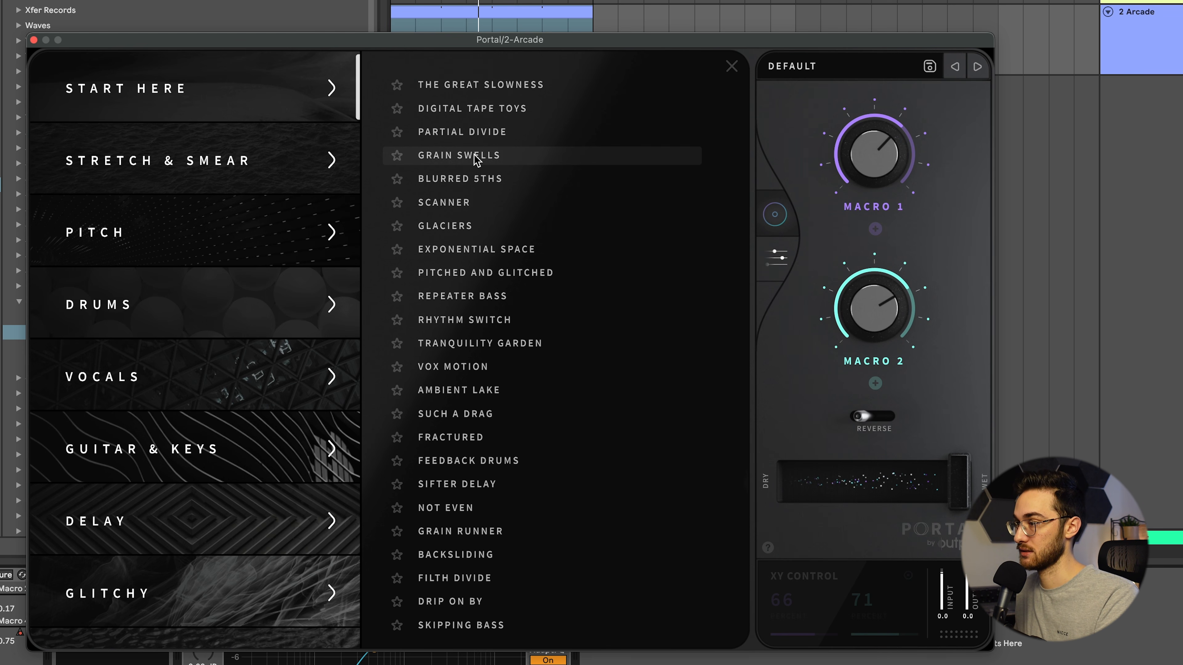
click(175, 238)
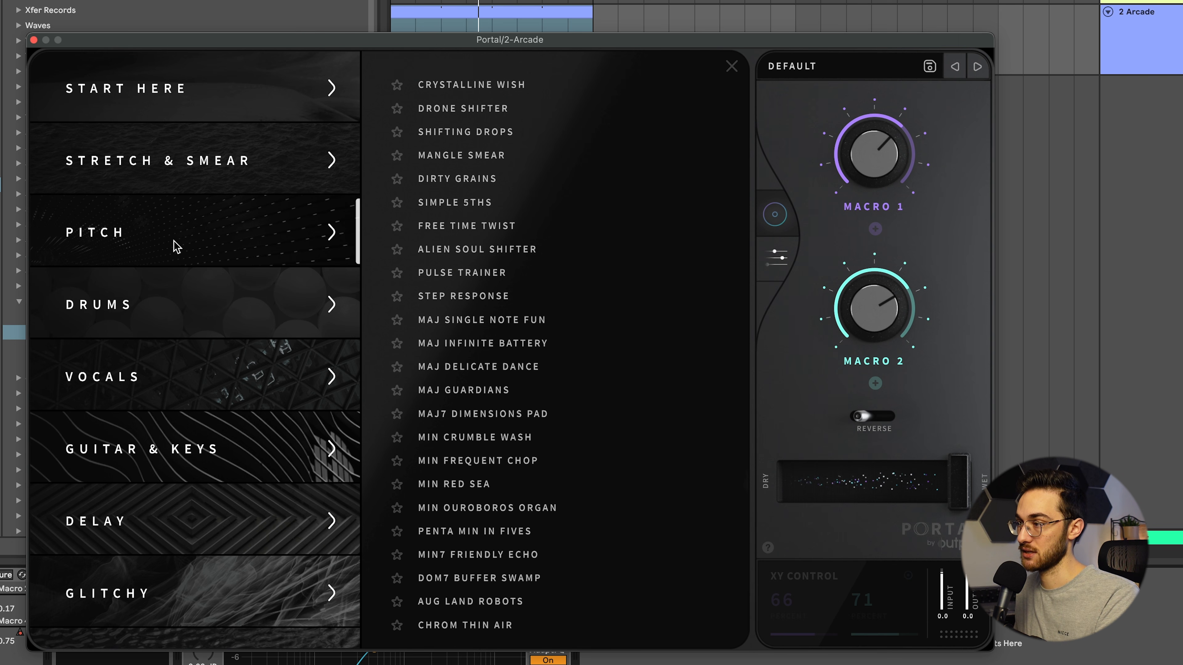
scroll(174, 240, down, 3)
click(163, 207)
scroll(148, 334, down, 1)
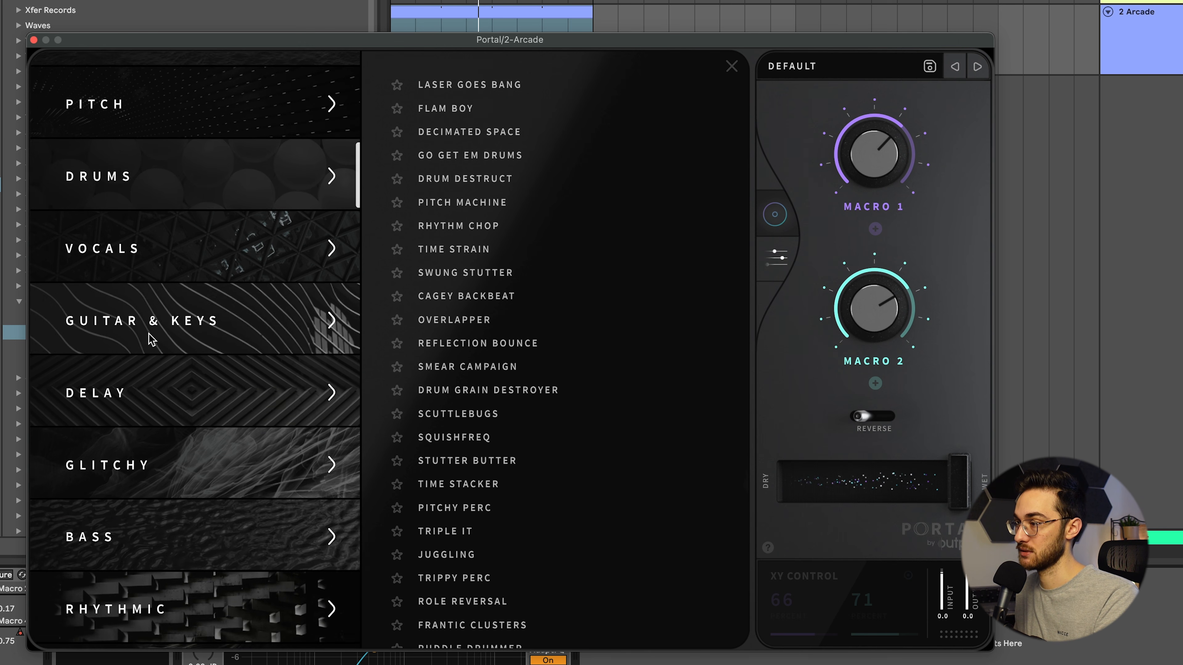
scroll(151, 340, down, 4)
click(154, 339)
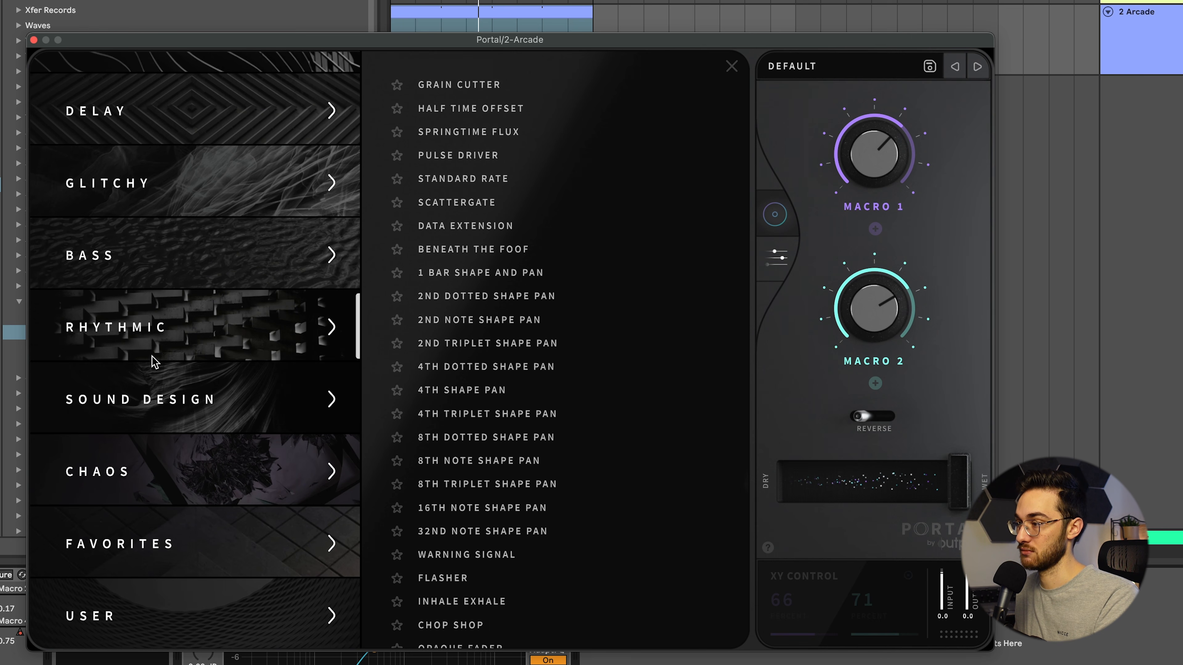
click(153, 404)
click(155, 619)
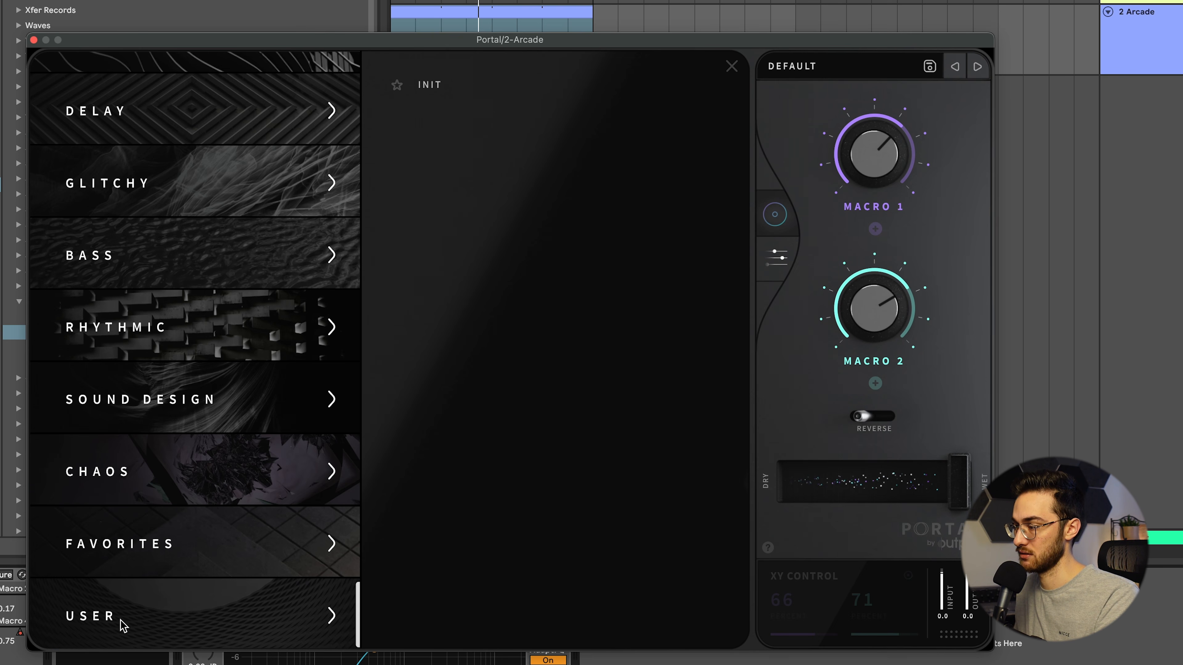
scroll(147, 608, up, 8)
click(146, 111)
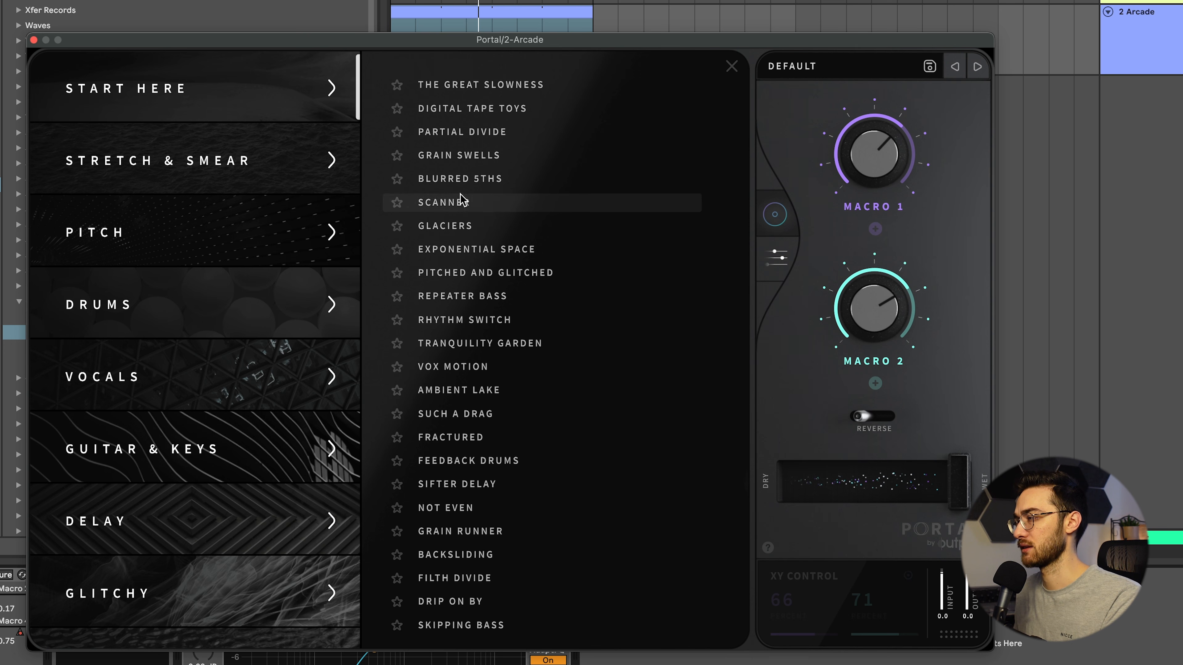
- Audition the Glaciers, Blurred 5ths and Ambient Lake presets against the pad, and keep Glaciers loaded
click(464, 232)
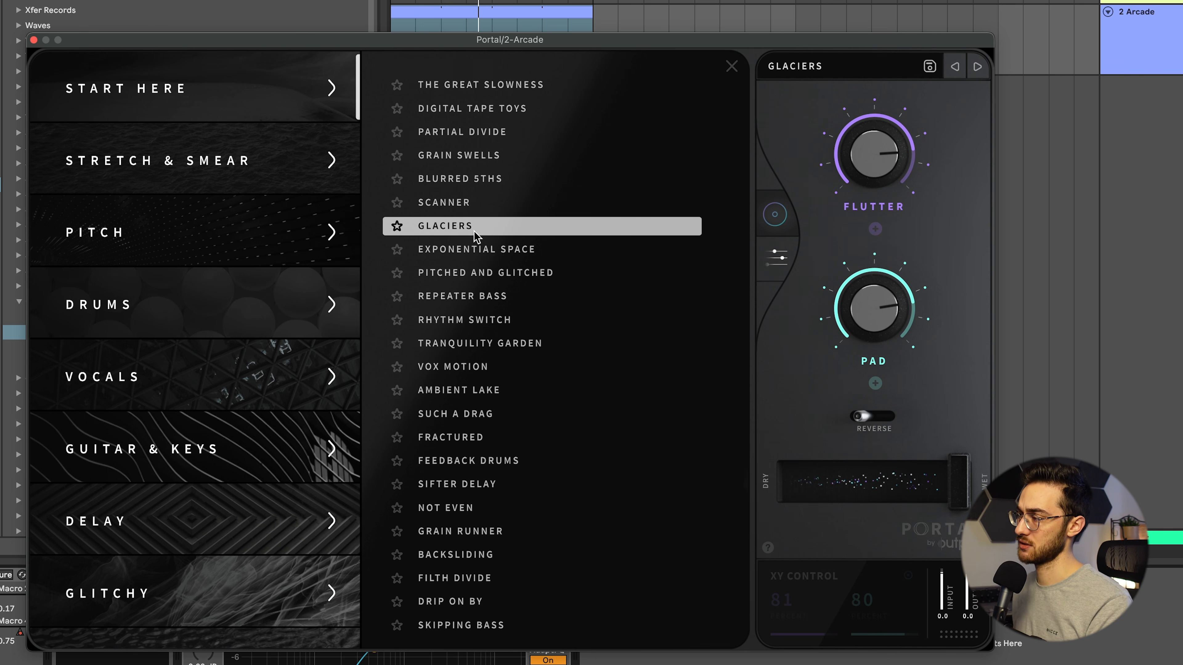
click(478, 180)
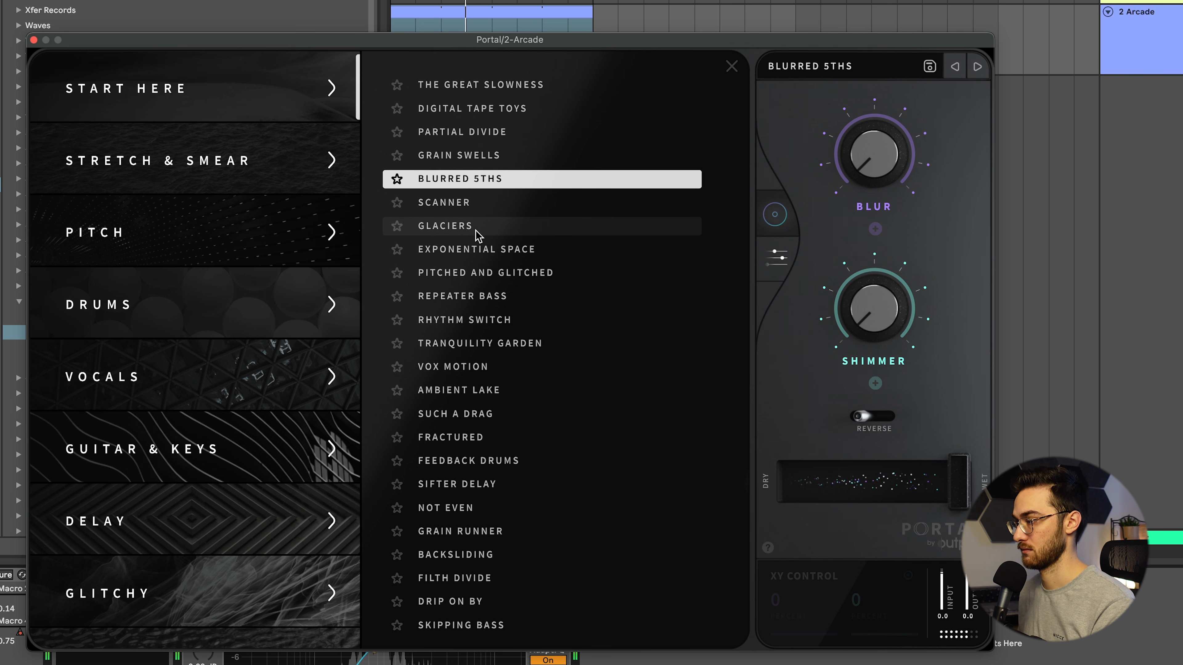
click(473, 396)
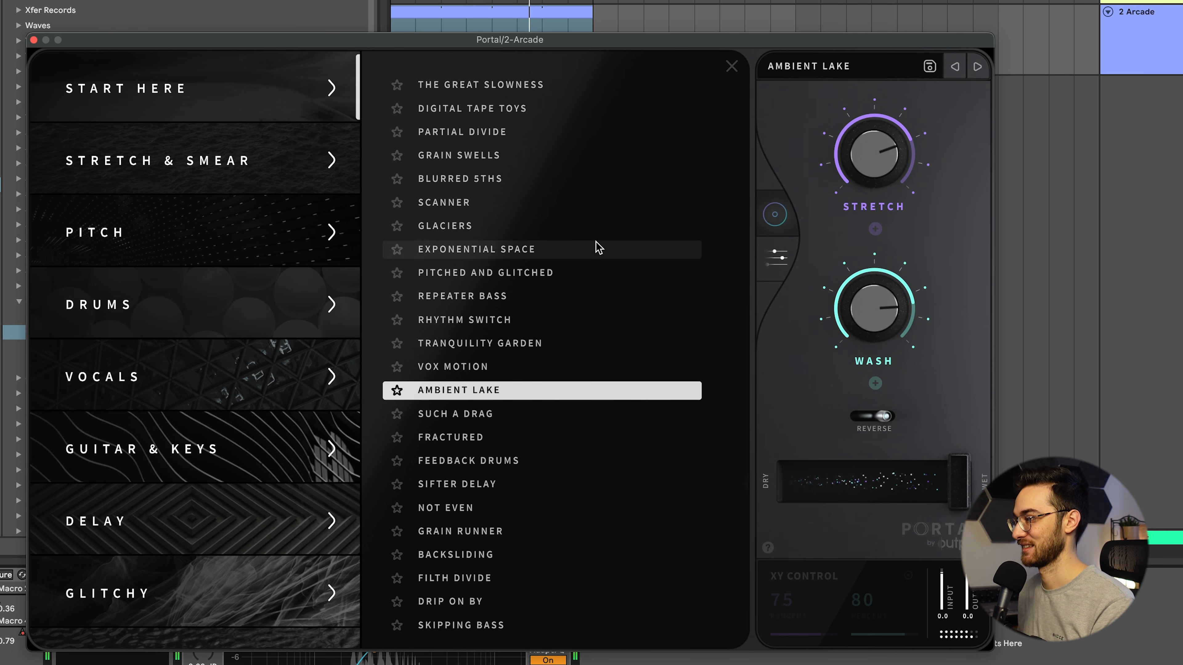
click(476, 225)
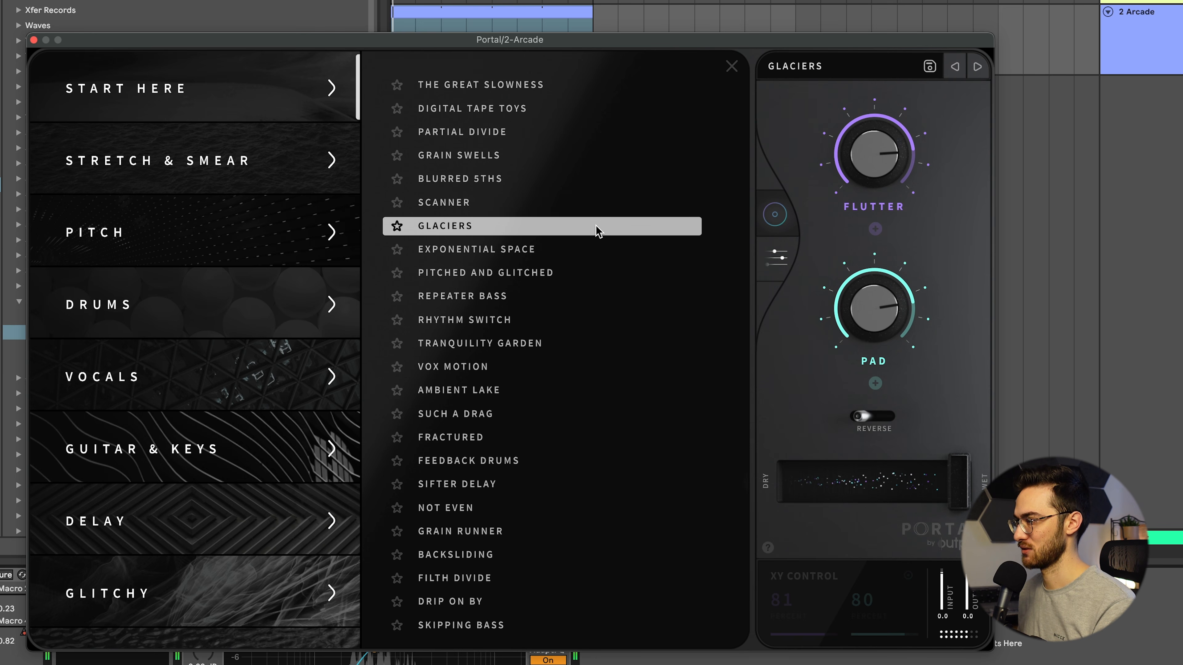
- Show Portal's detailed grain controls, try the Flutter and Pad macros, and set the XY control to 56 and 44 percent
click(777, 264)
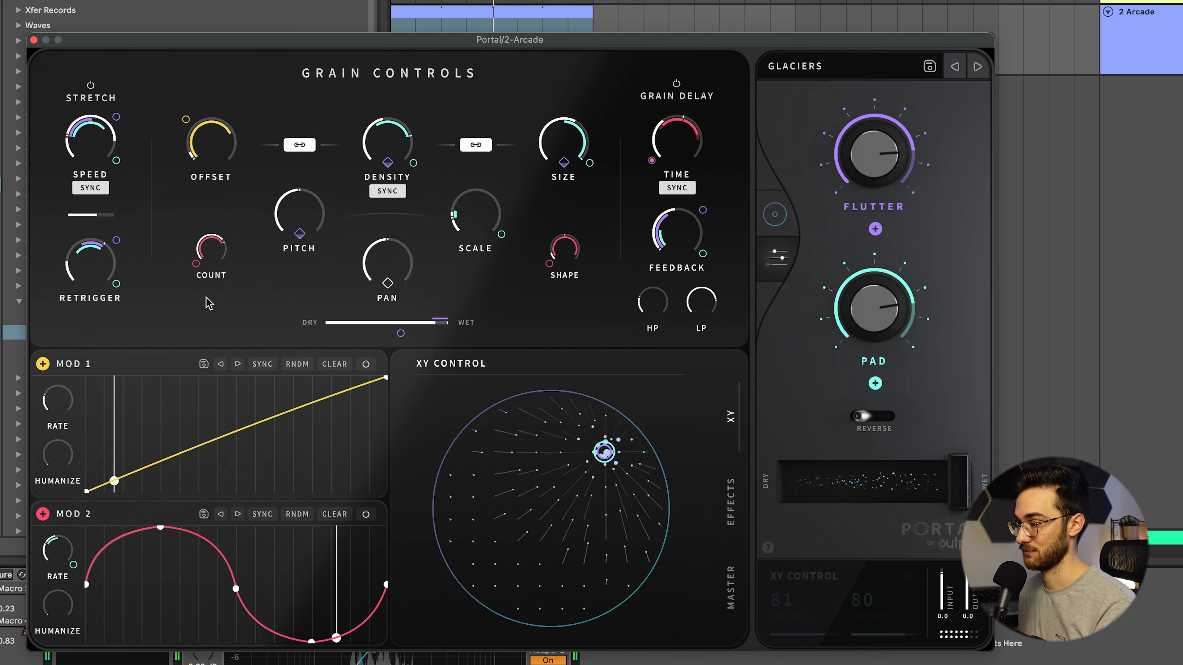
mouse_move(57, 550)
mouse_down()
mouse_move(64, 516)
mouse_move(65, 550)
mouse_up()
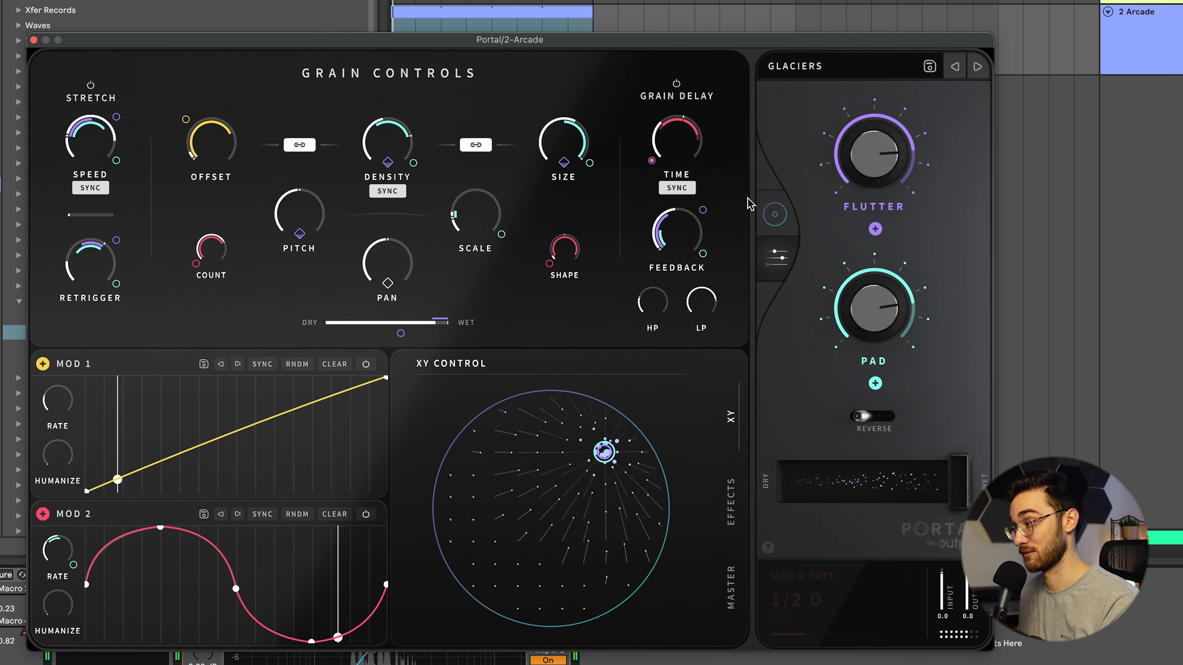
mouse_move(882, 314)
mouse_move(881, 315)
mouse_down()
mouse_move(884, 414)
mouse_move(889, 305)
mouse_up()
drag(881, 158, 881, 145)
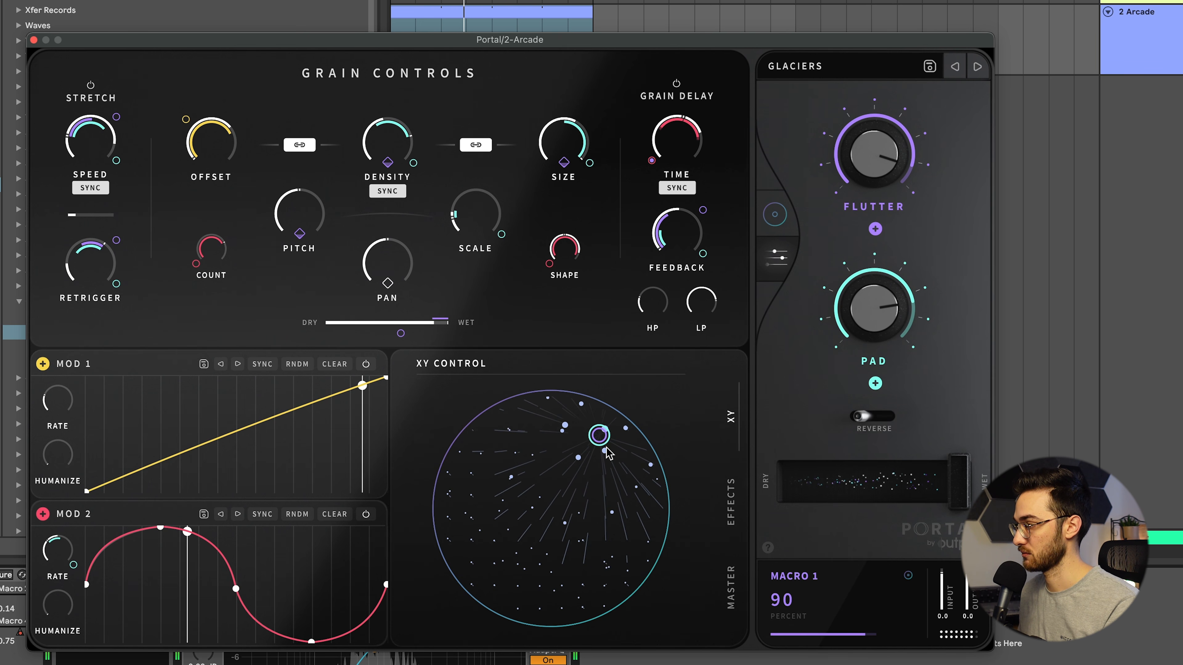
drag(600, 435, 549, 496)
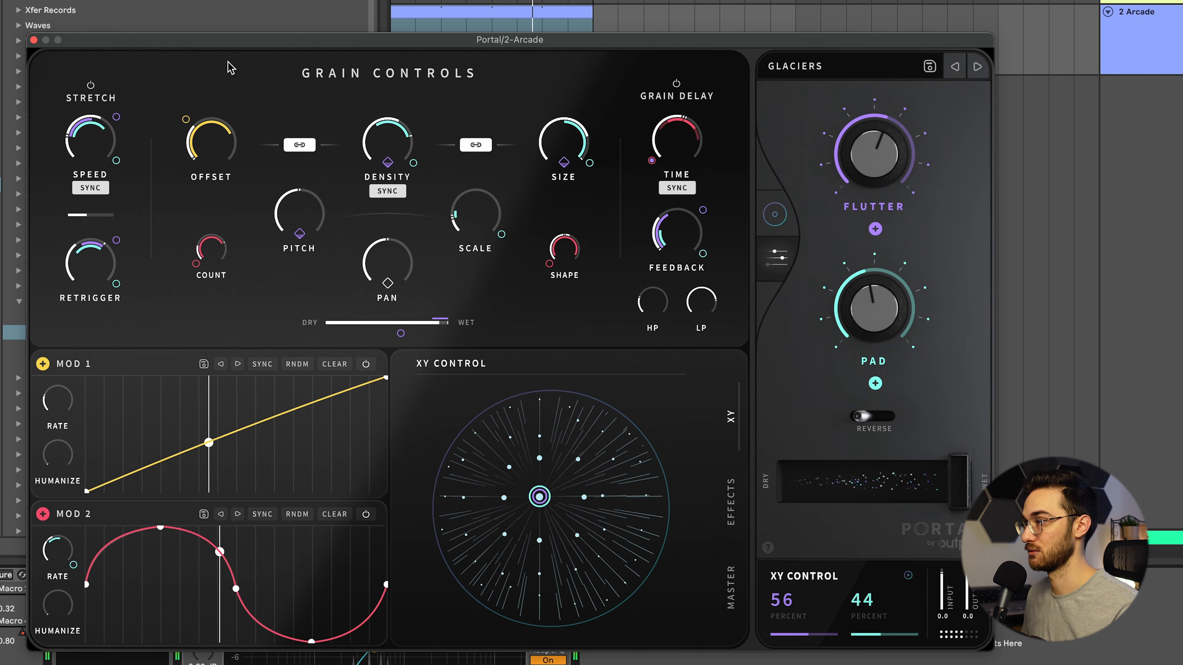
- Expose Portal's Macro 1 and Macro 2 as configured parameters on its device, and close the plug-in window
drag(242, 45, 448, 10)
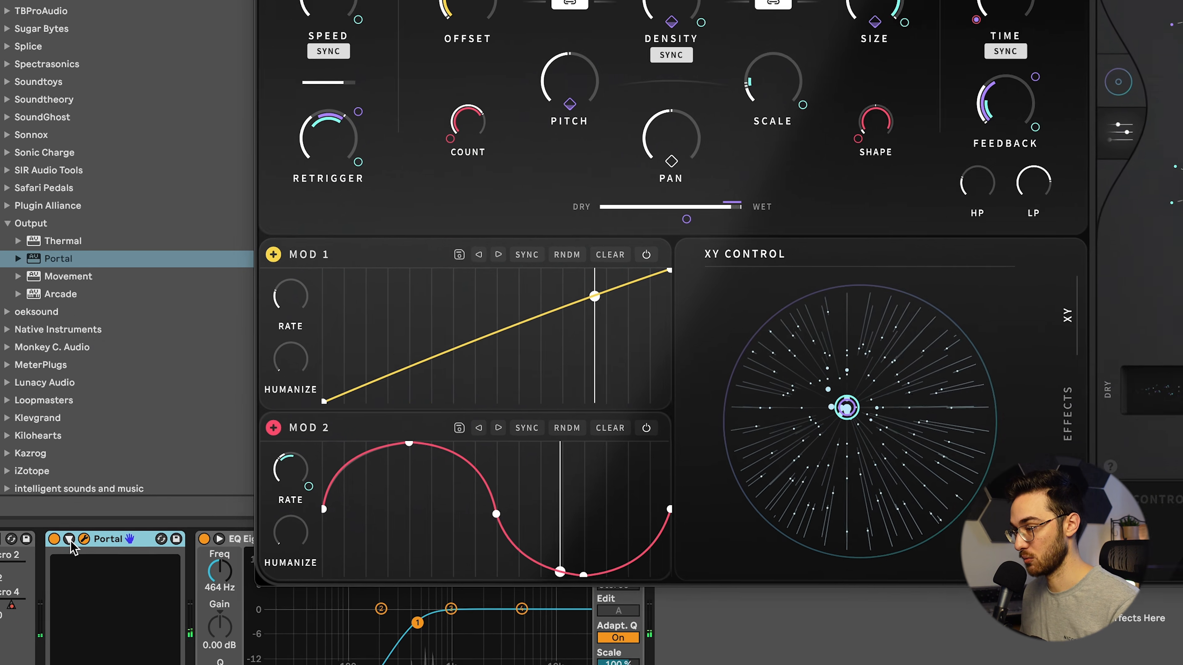
click(69, 540)
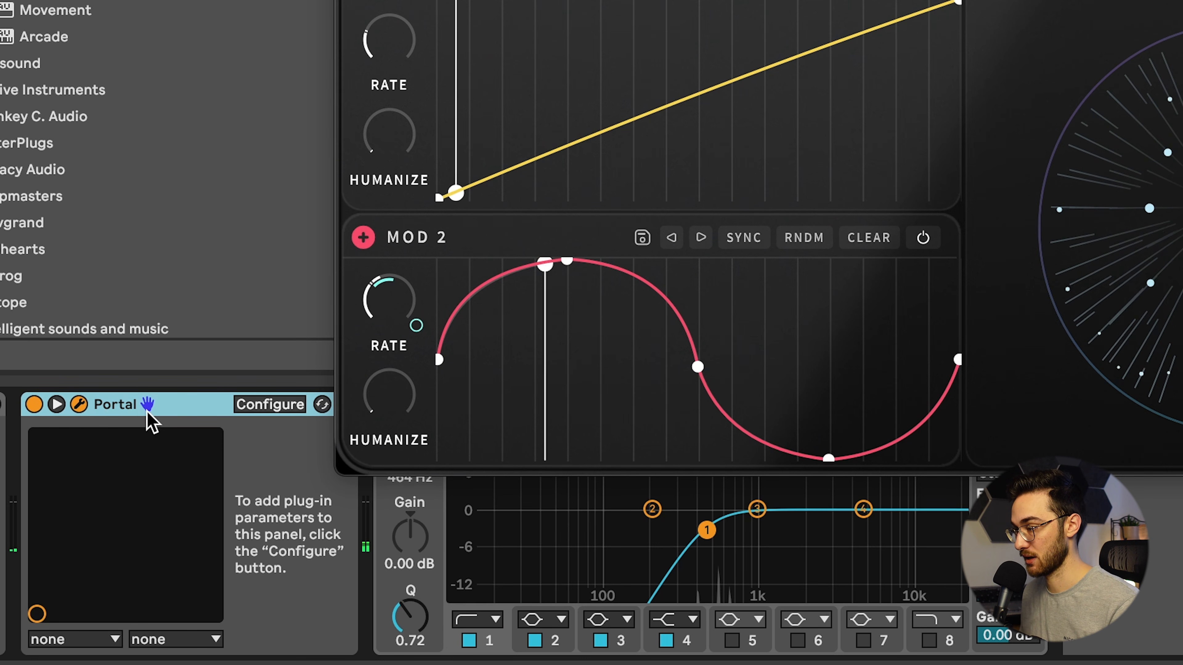
click(204, 540)
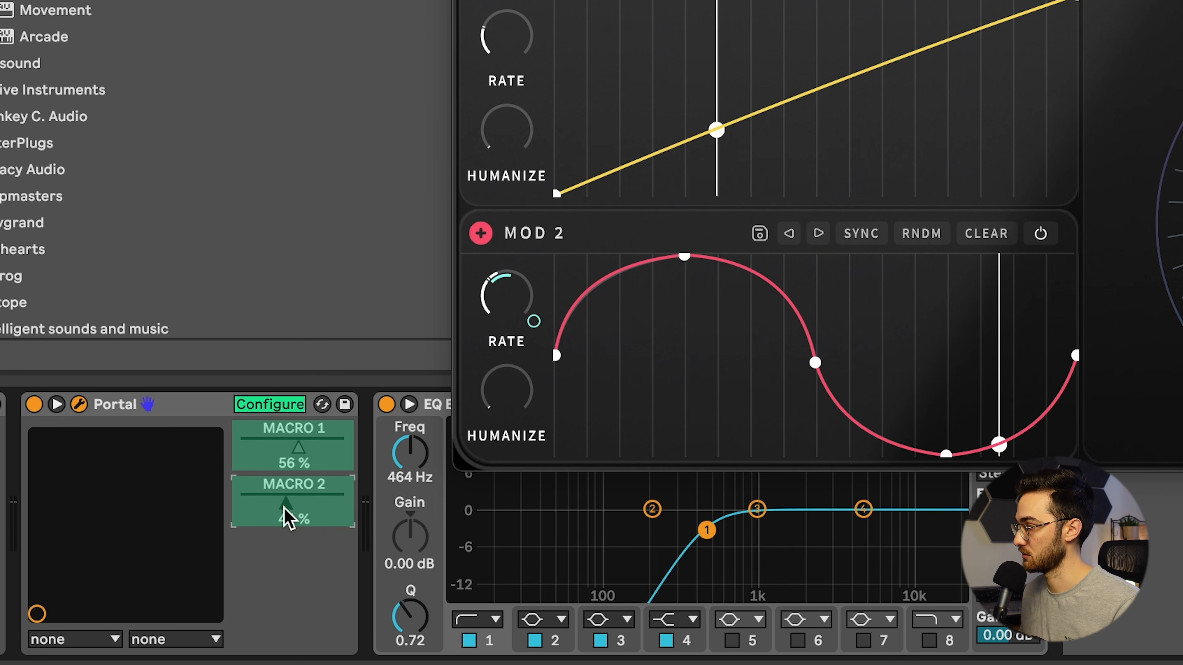
click(261, 404)
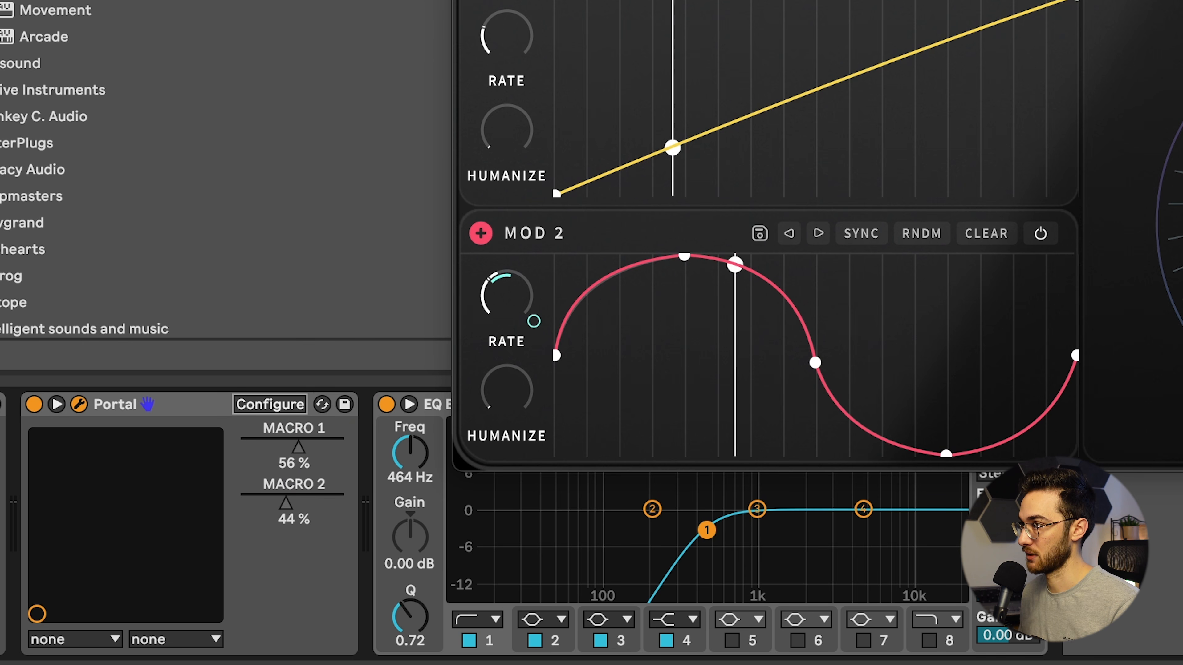
click(468, 0)
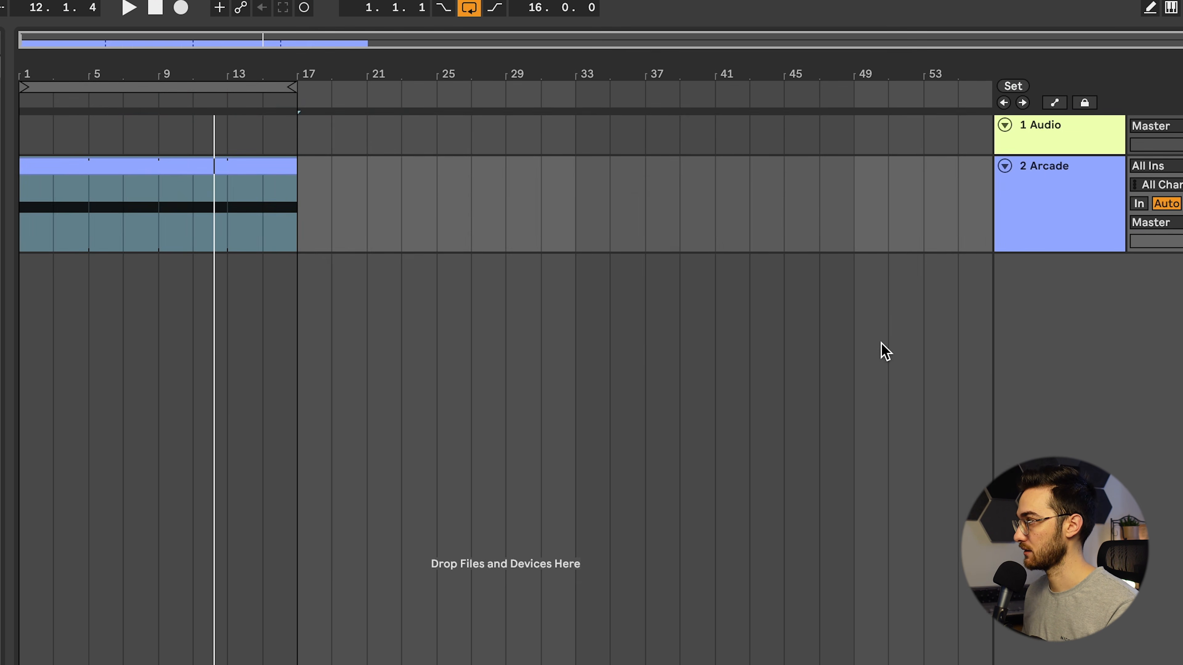
- Add separate automation lanes for Portal's Macro 1 and Macro 2, and shape both into rises and dips between bars 1 and 17
key(a)
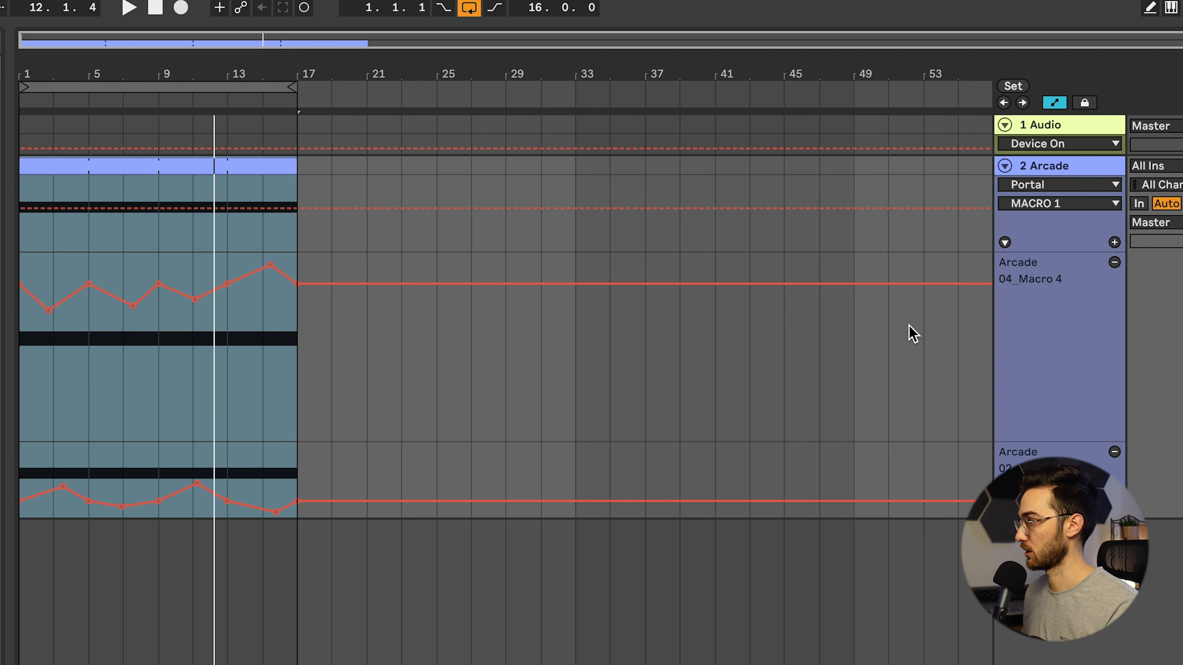
click(1115, 242)
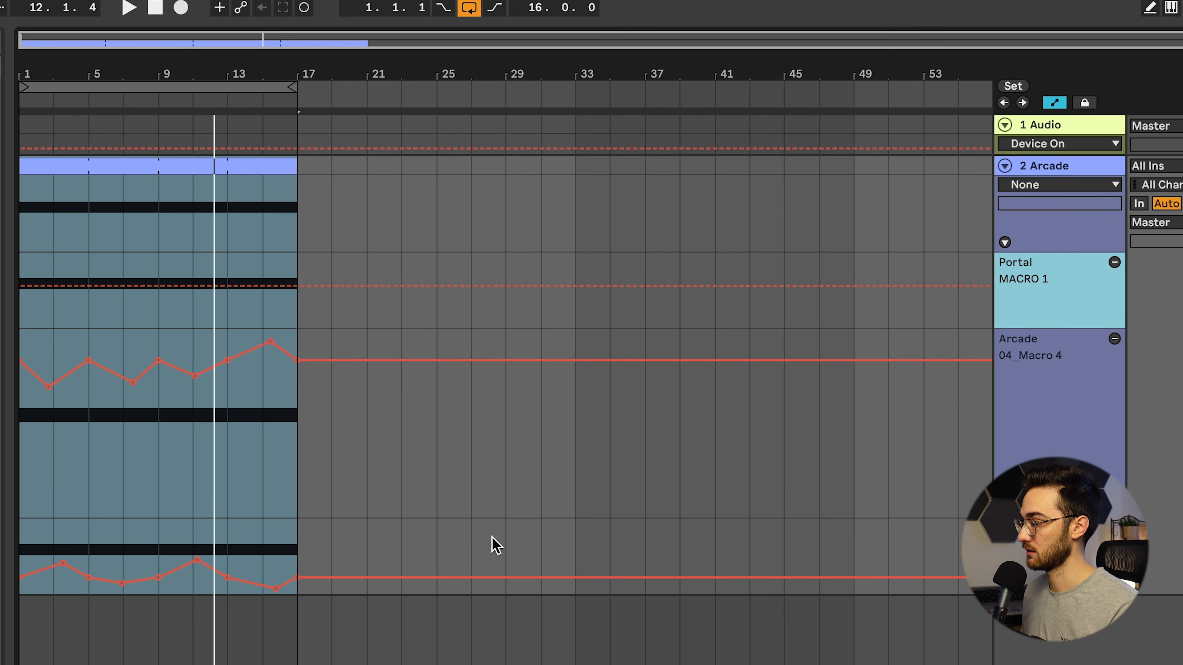
click(285, 501)
click(1115, 243)
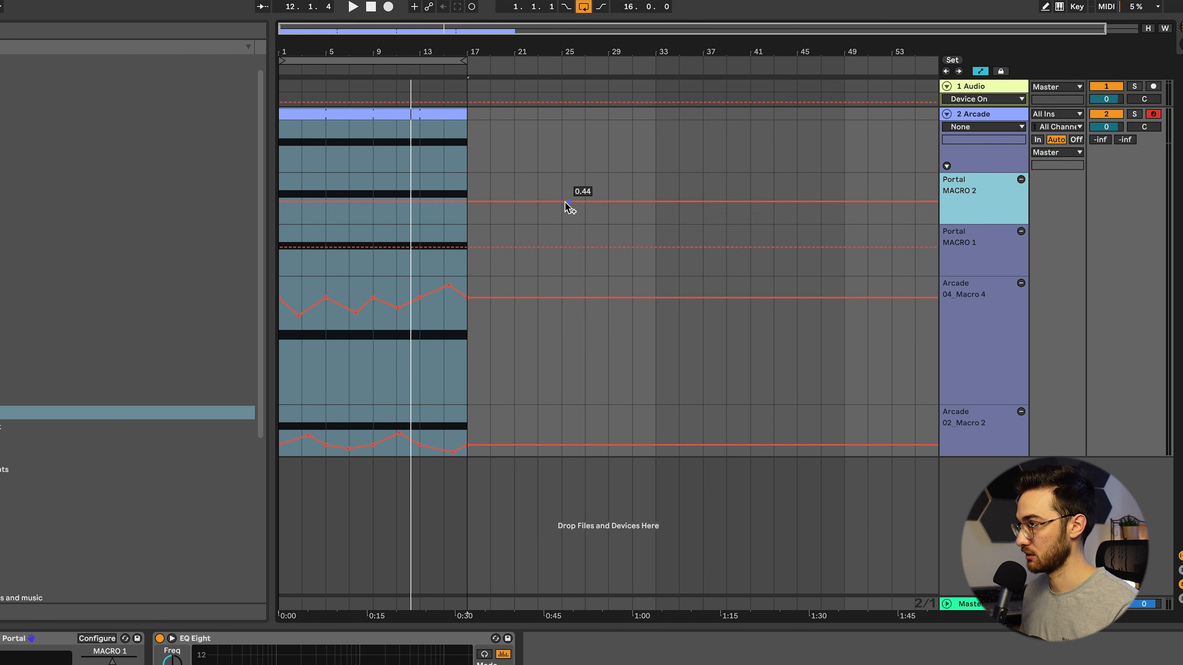
click(280, 201)
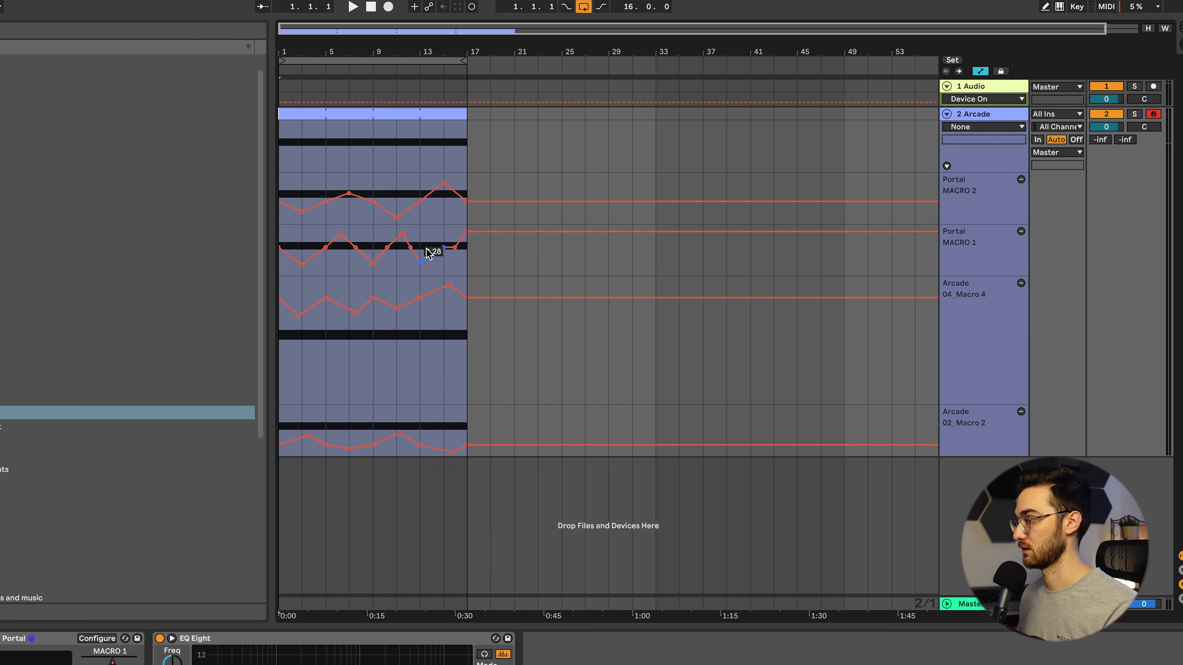
- Play the clip from bar 1 with the Portal window open to watch the automated XY control
key(space)
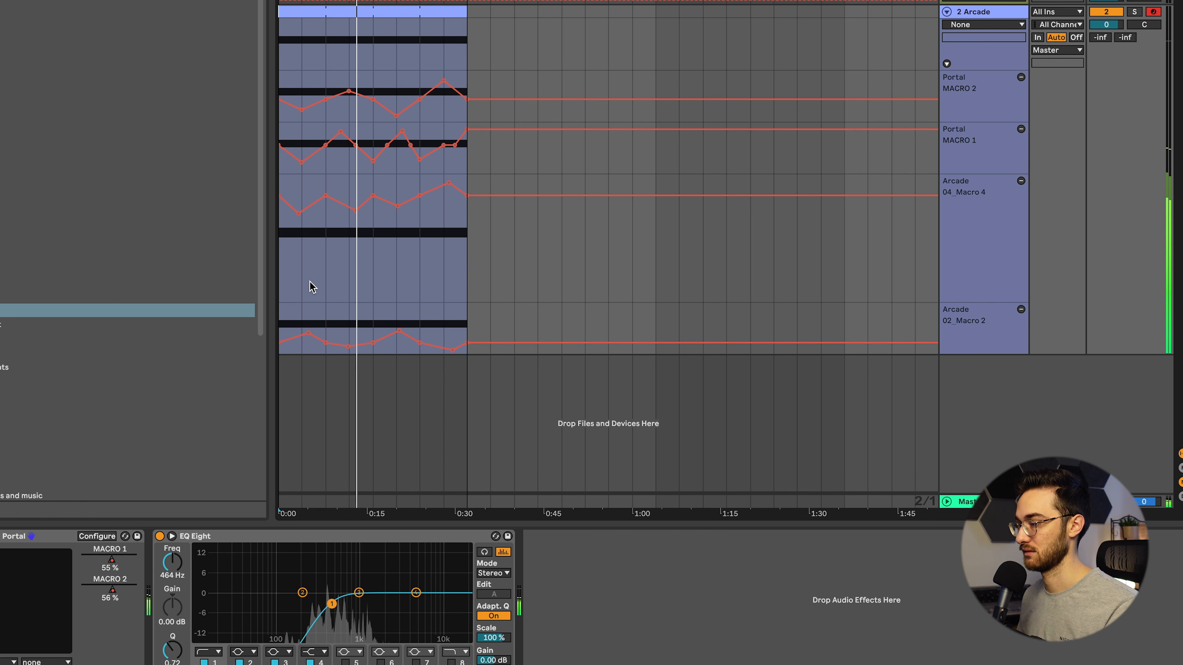
click(105, 533)
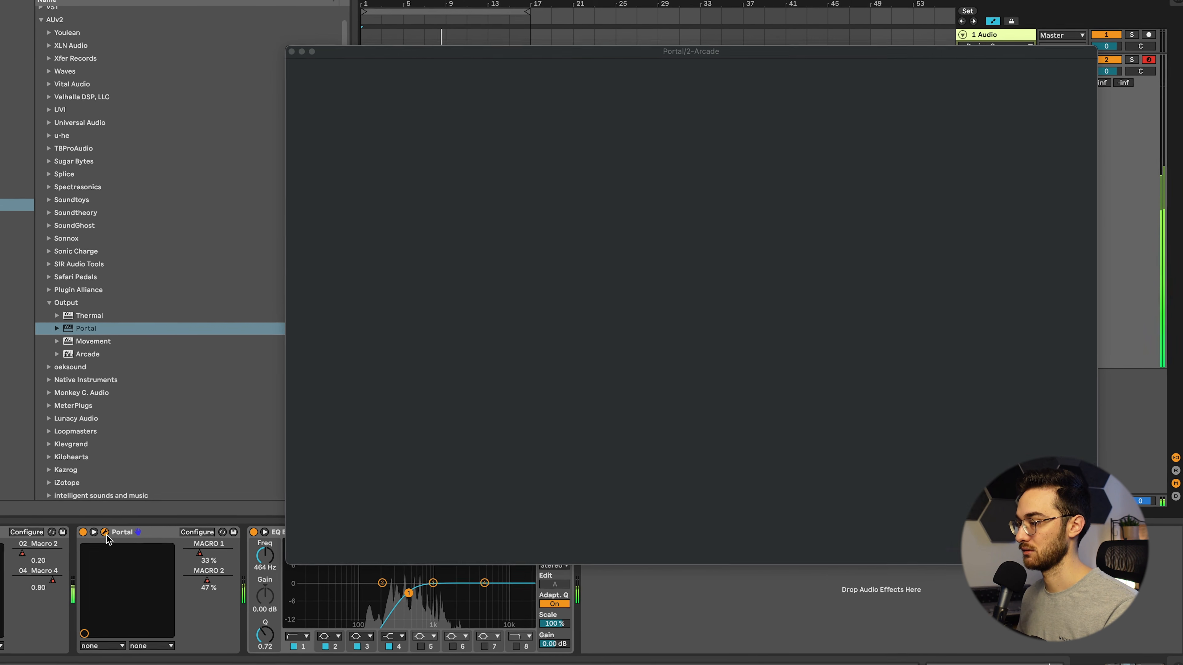
drag(921, 106, 729, 87)
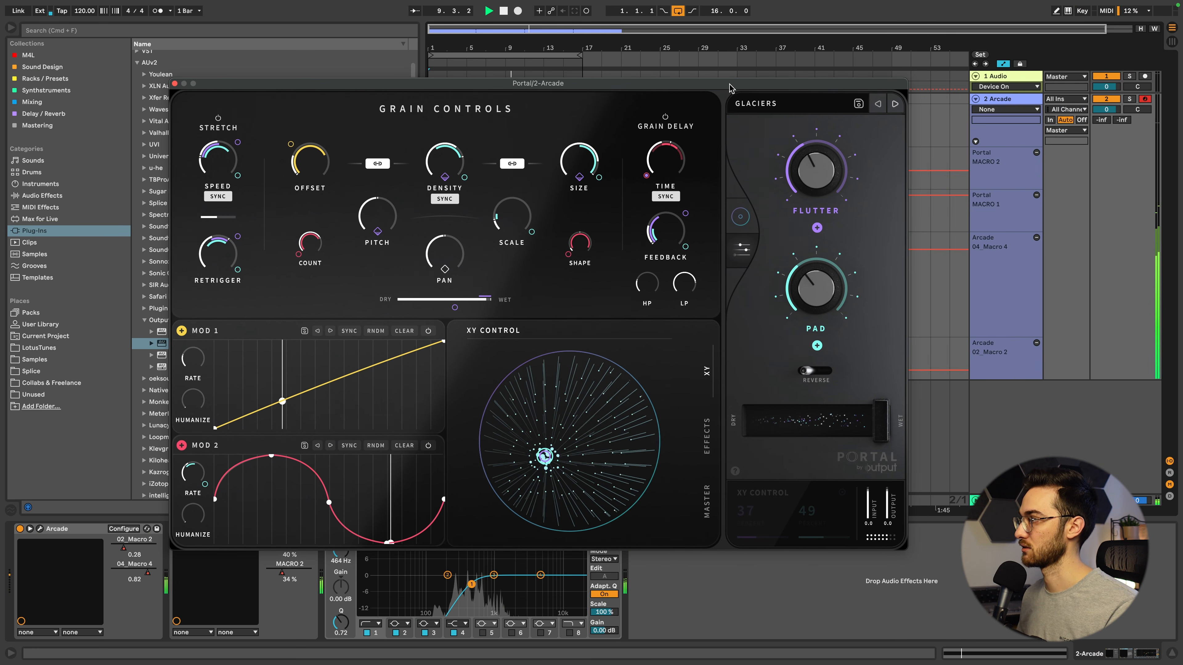
- Switch Portal through the Exponential Space preset to Pitched and Glitched, re-enabling the overridden automation after each change
click(895, 103)
drag(883, 85, 858, 314)
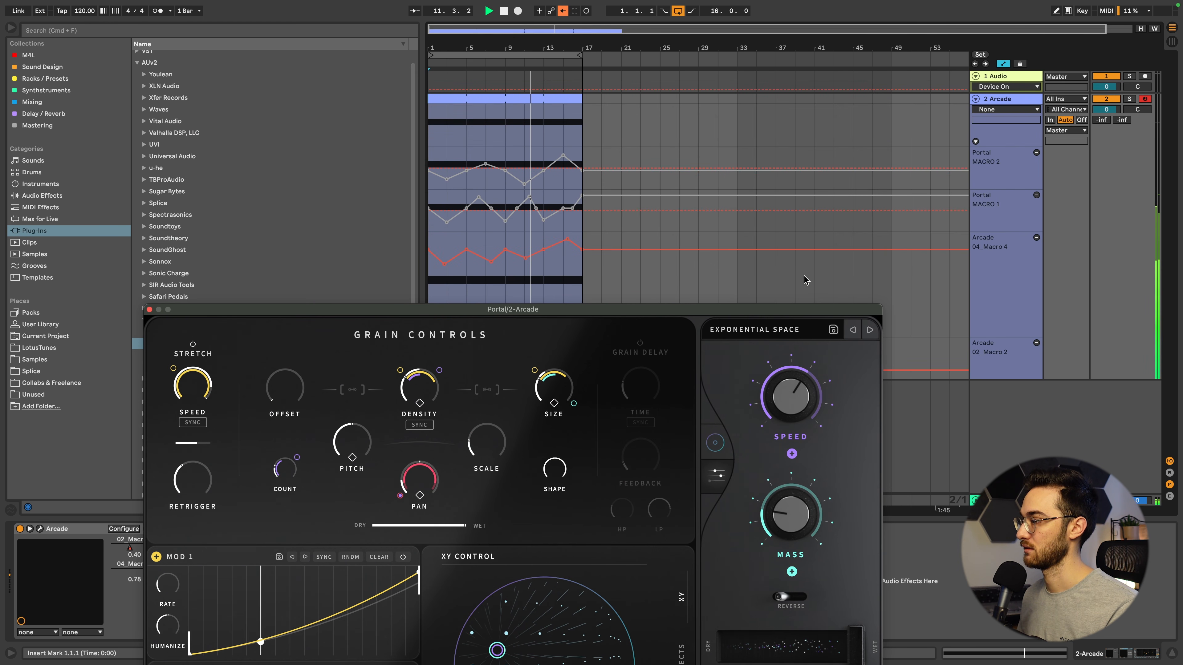
click(563, 12)
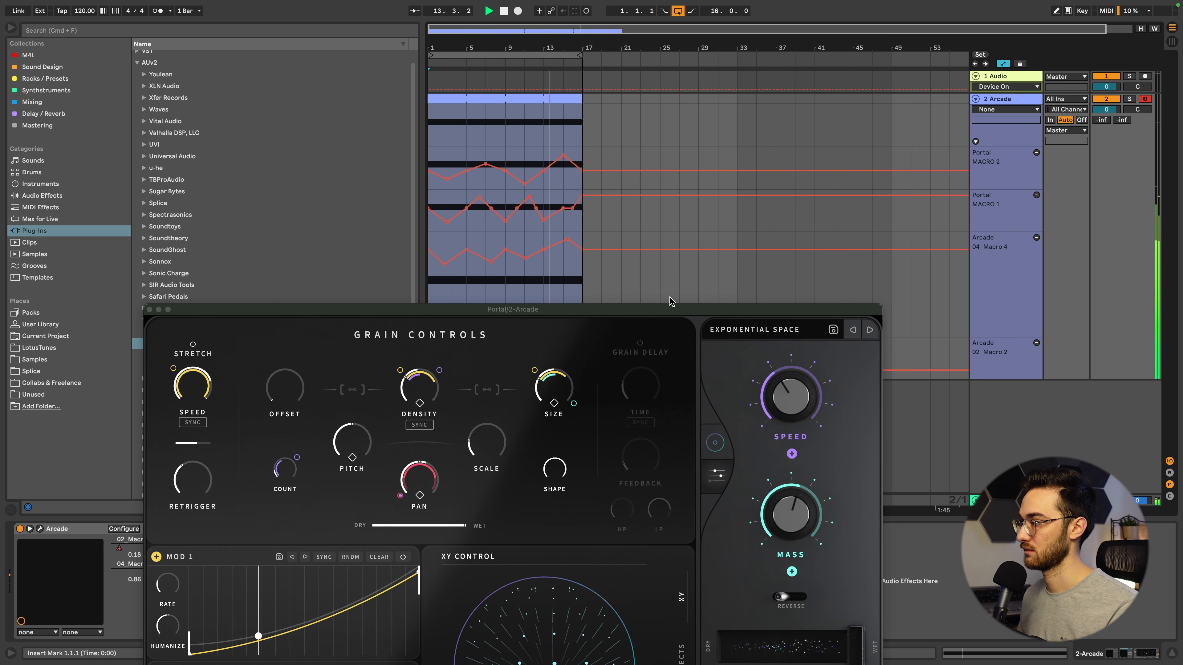
click(870, 331)
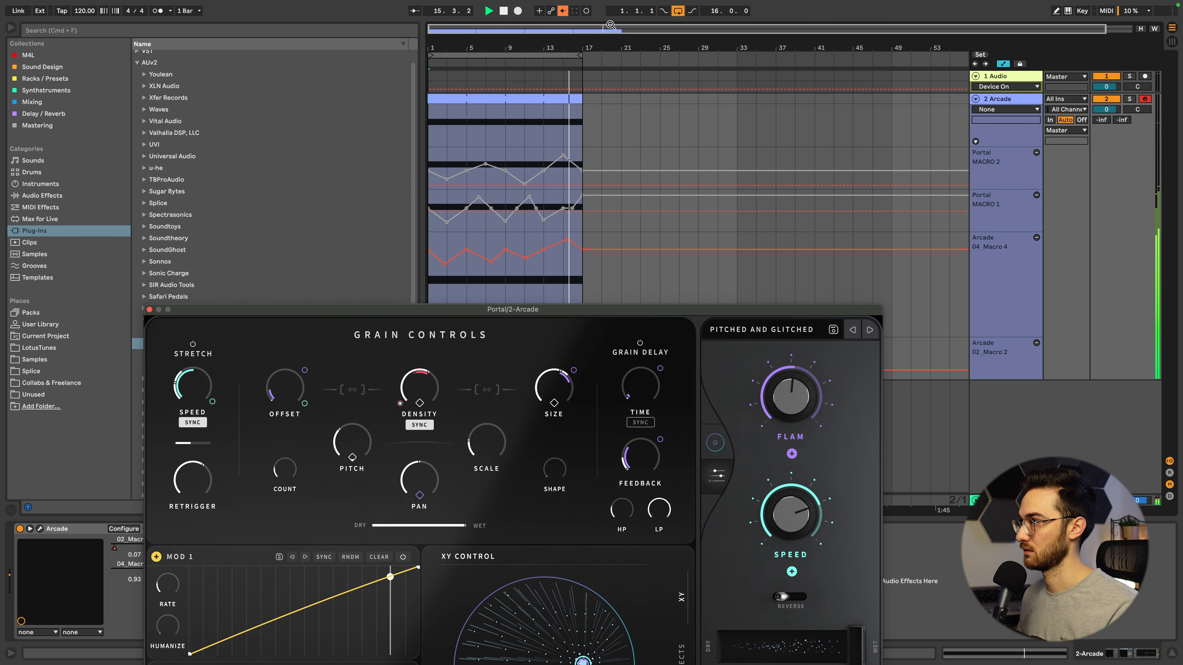
click(562, 10)
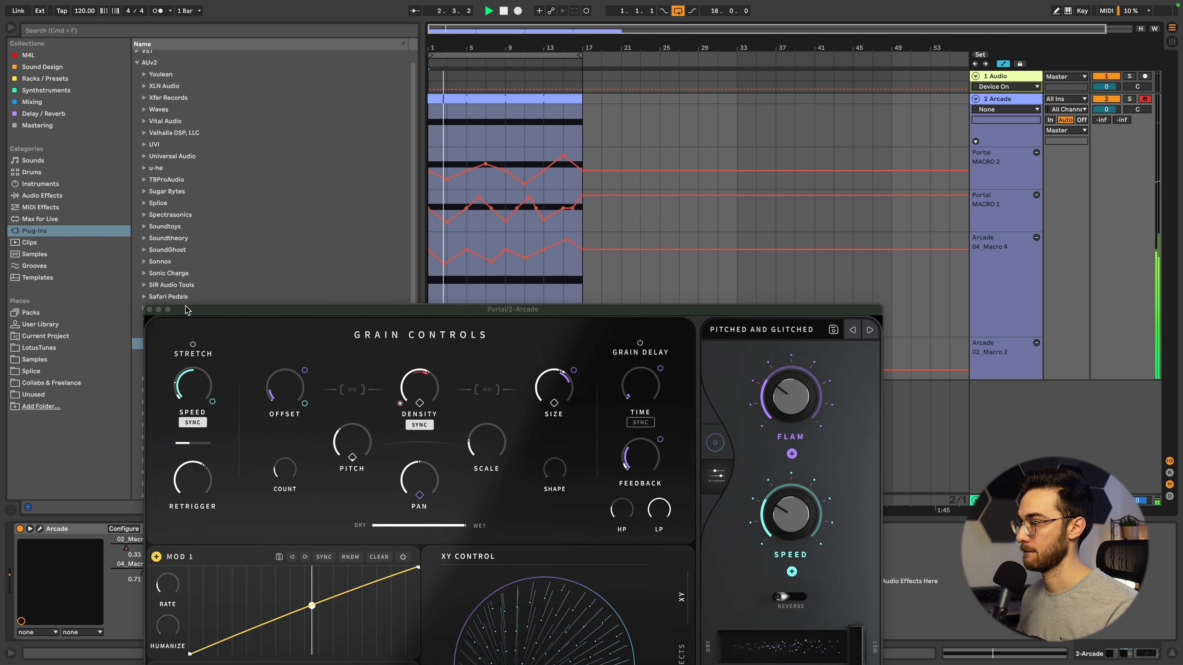
- Stop playback, shrink Arcade's Macro 4 lane, and add an audio track that takes Resampling as its input
key(space)
drag(989, 335, 989, 240)
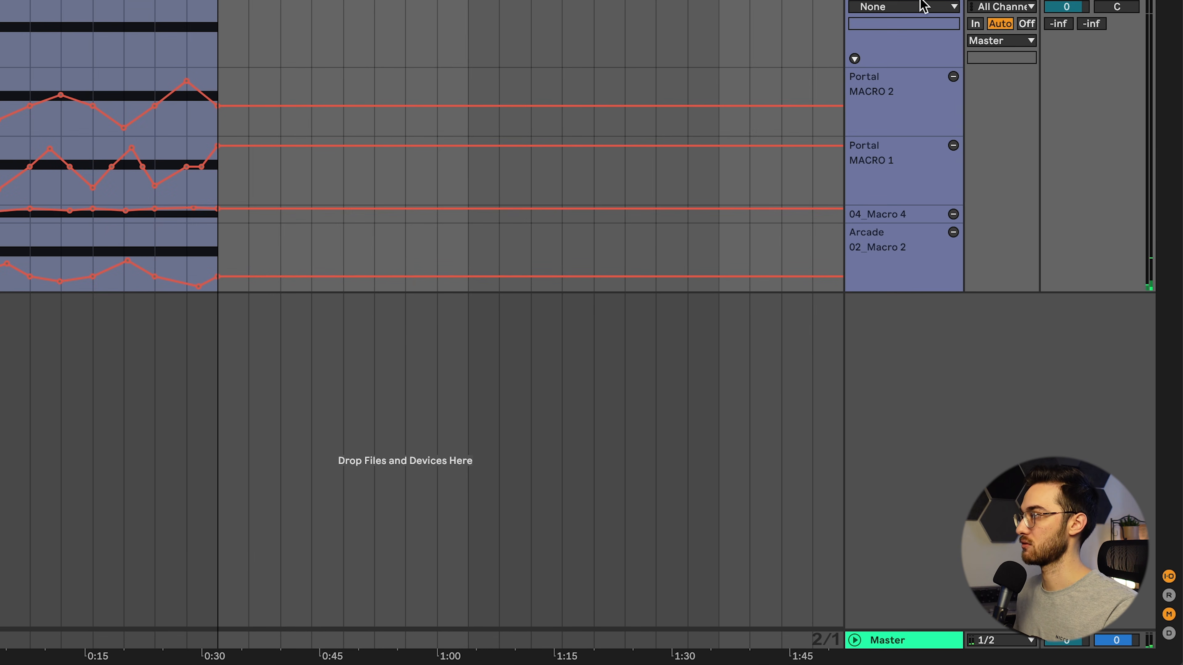
key(super+t)
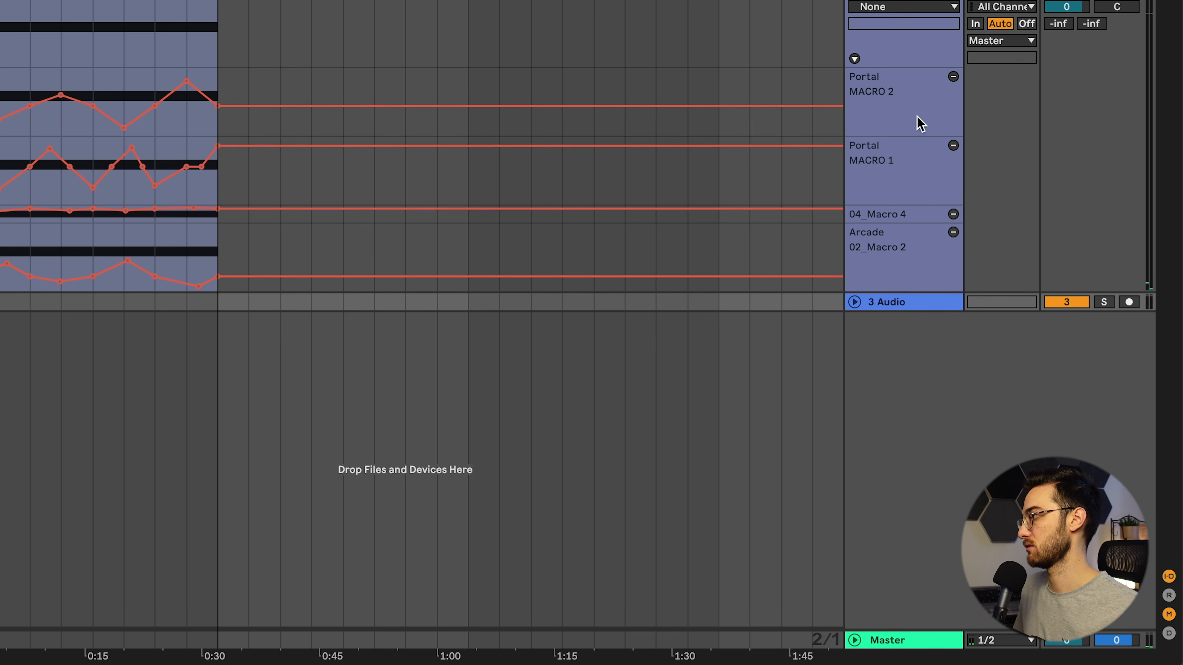
click(854, 302)
click(1002, 302)
click(997, 346)
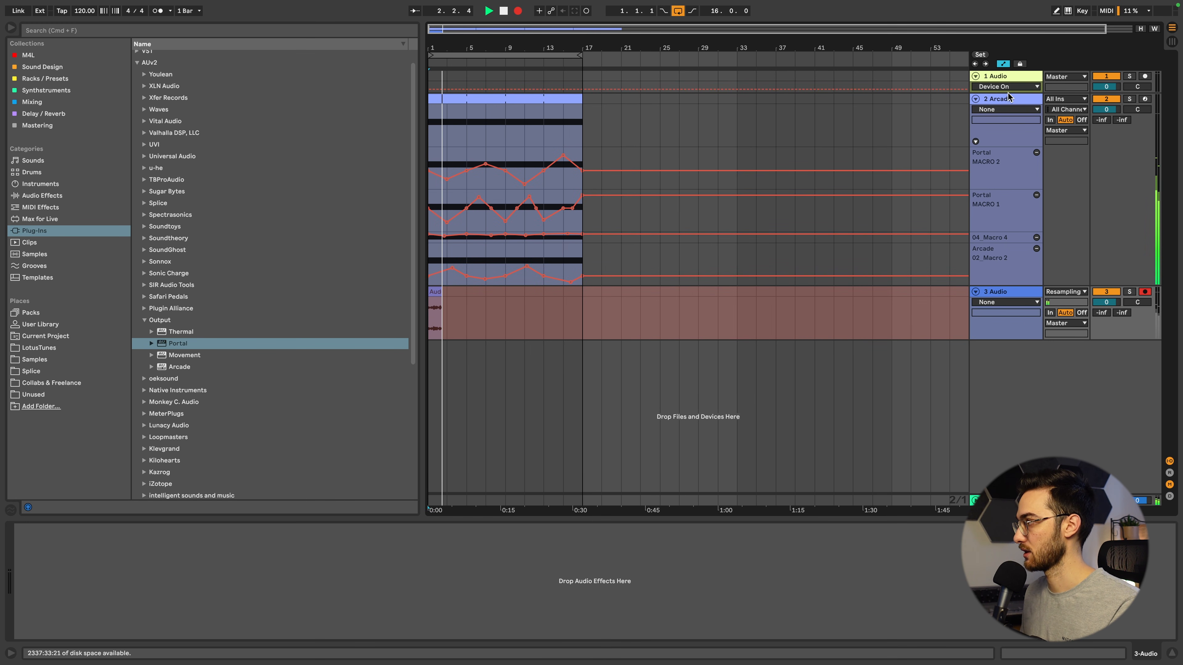
- Open the Arcade track's Portal window during recording and vary the grain pitch, ending at 0 steps
click(756, 190)
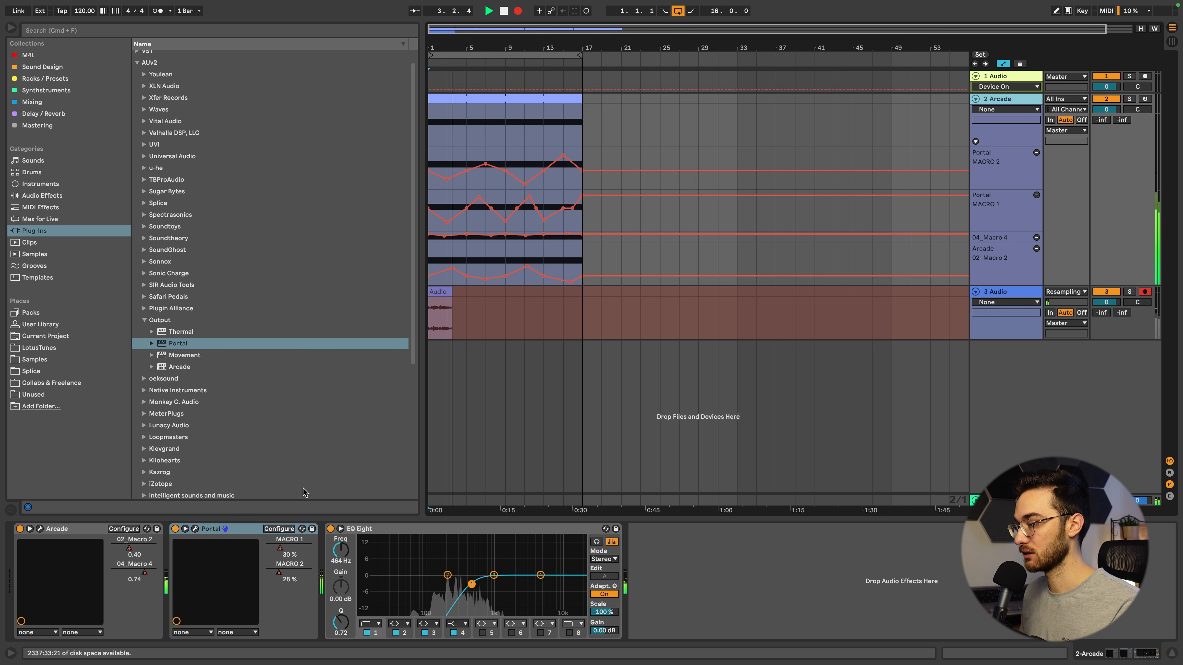
click(196, 530)
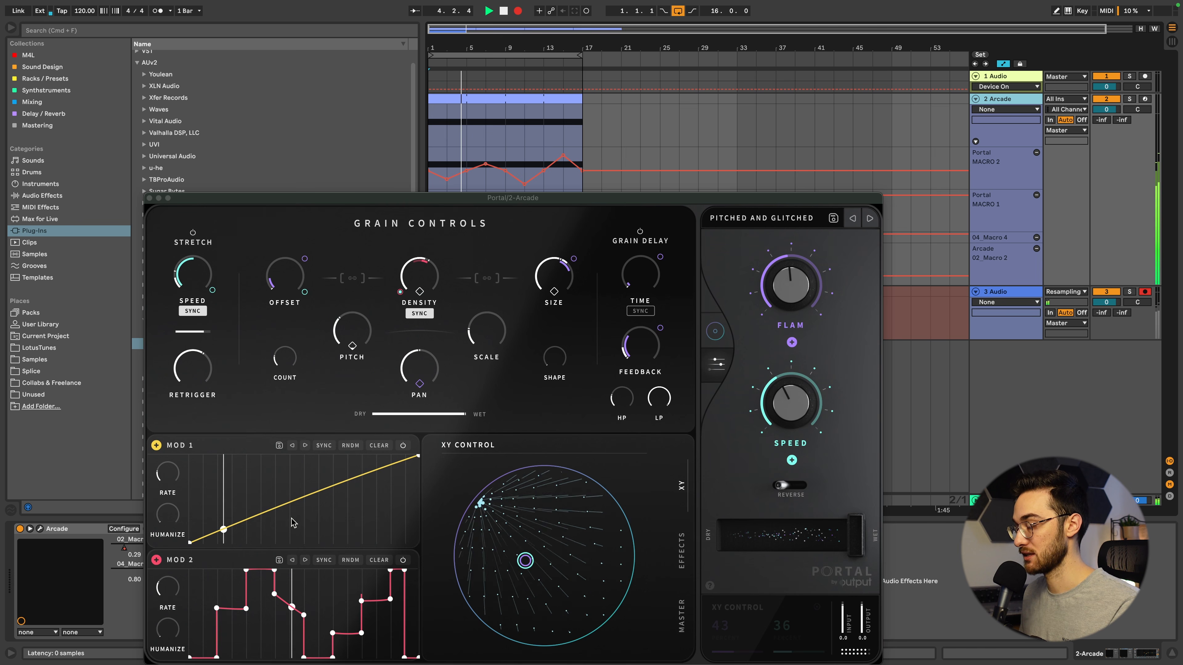
mouse_move(419, 379)
mouse_down()
mouse_move(449, 318)
mouse_move(418, 425)
mouse_move(427, 368)
mouse_move(421, 379)
mouse_up()
click(369, 332)
drag(375, 299, 367, 320)
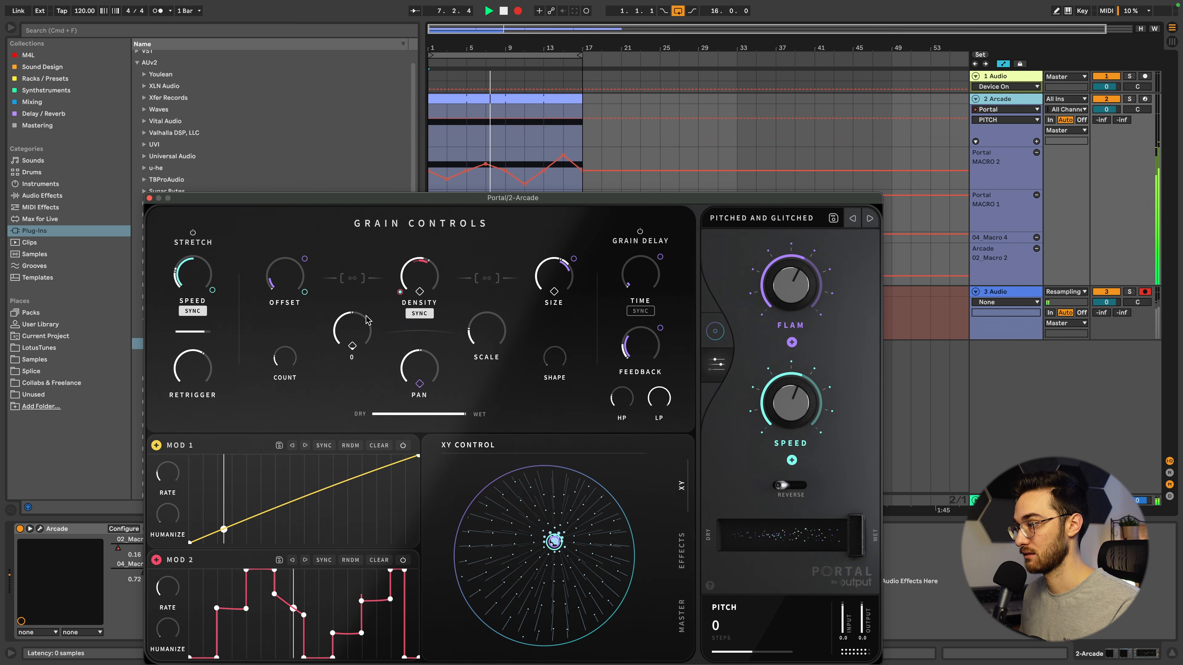
- Vary Portal's grain scale during the take, trying Minor and Penta. Min
drag(495, 334, 511, 299)
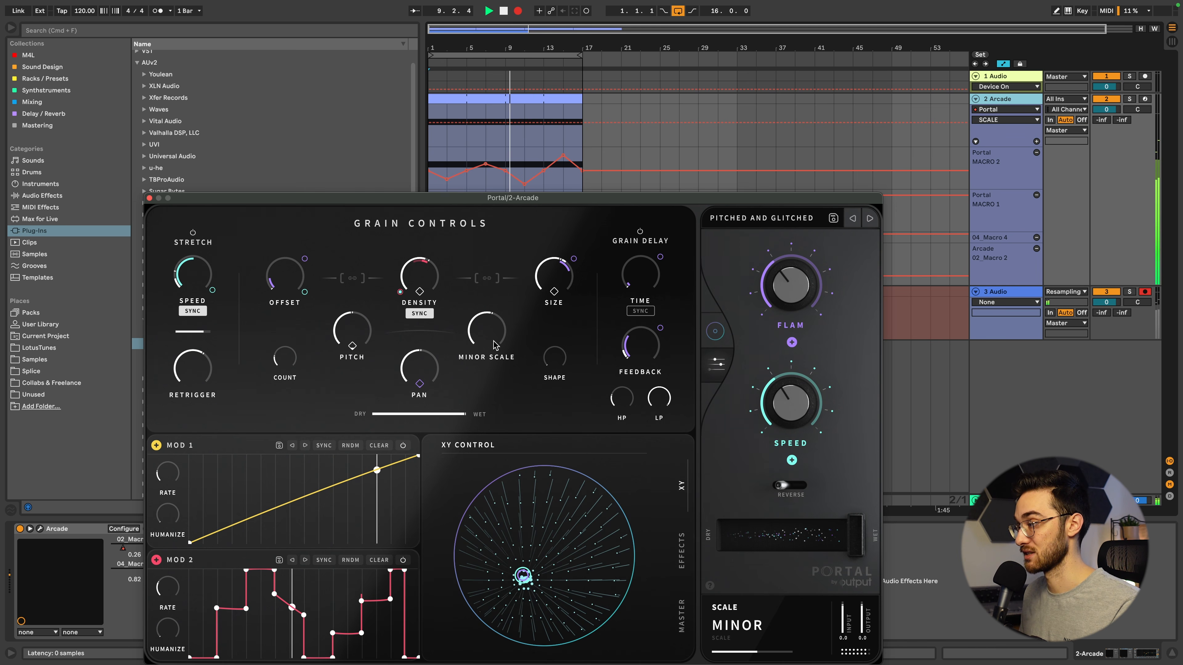
mouse_move(501, 342)
mouse_down()
mouse_move(493, 338)
mouse_move(492, 362)
mouse_up()
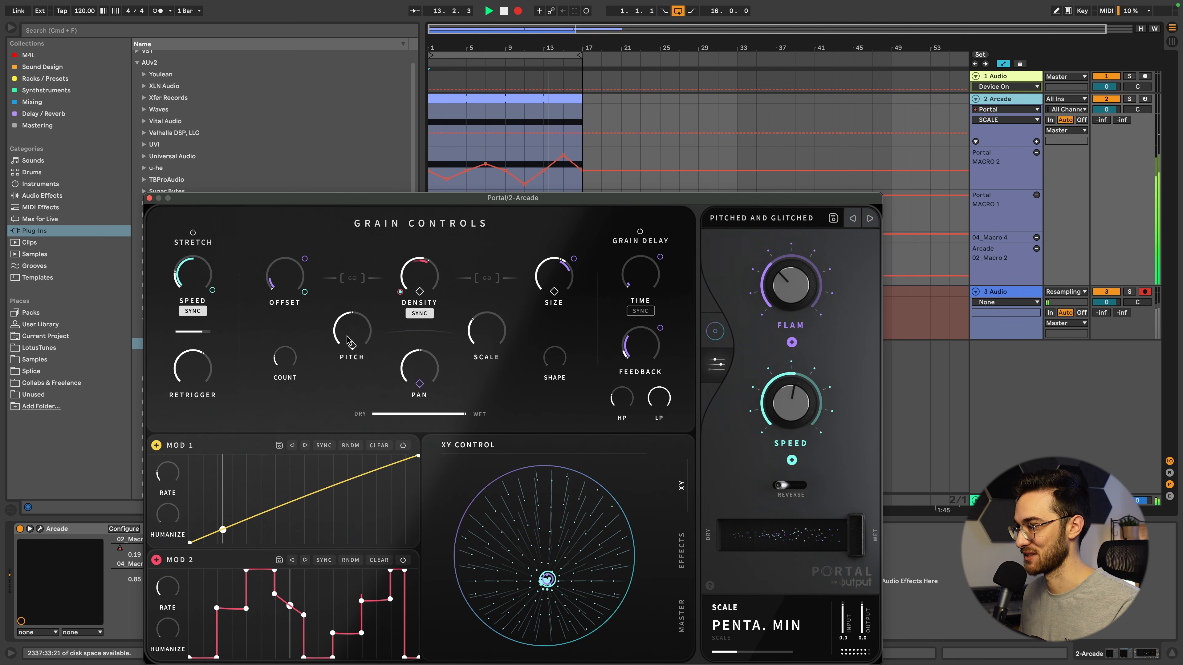
drag(488, 340, 489, 329)
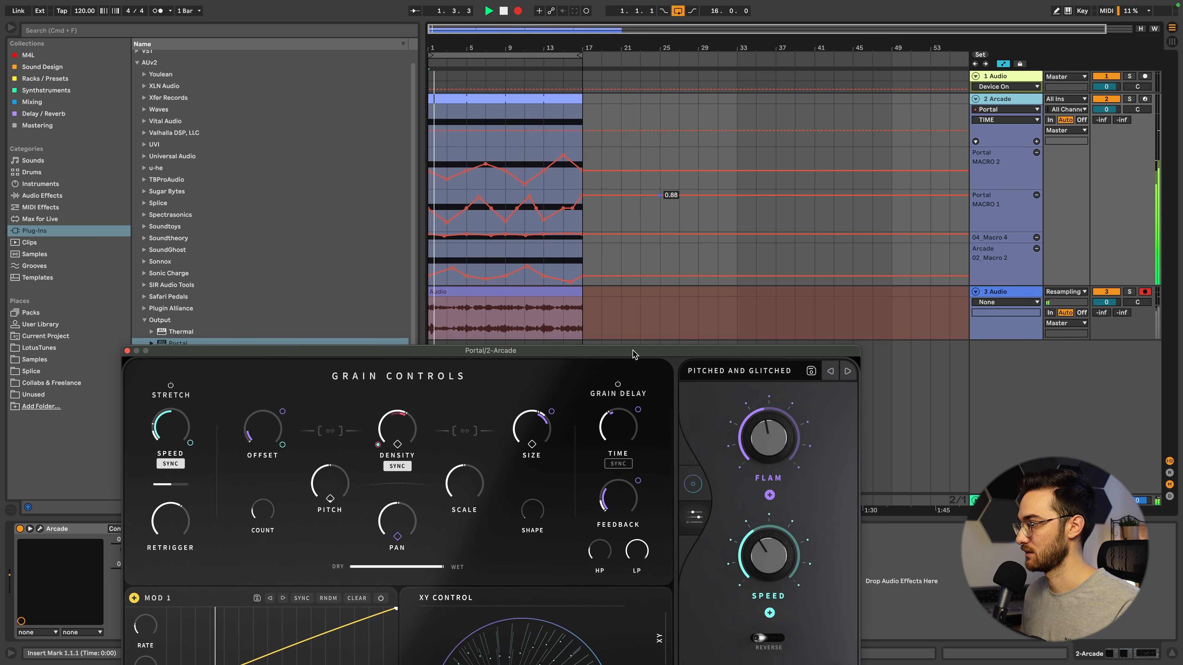
- Continue the second take with Portal's Speed macro raised, step through Repeater Bass, Rhythm Switch and Tranquility Garden, and stop the transport
drag(634, 352, 632, 356)
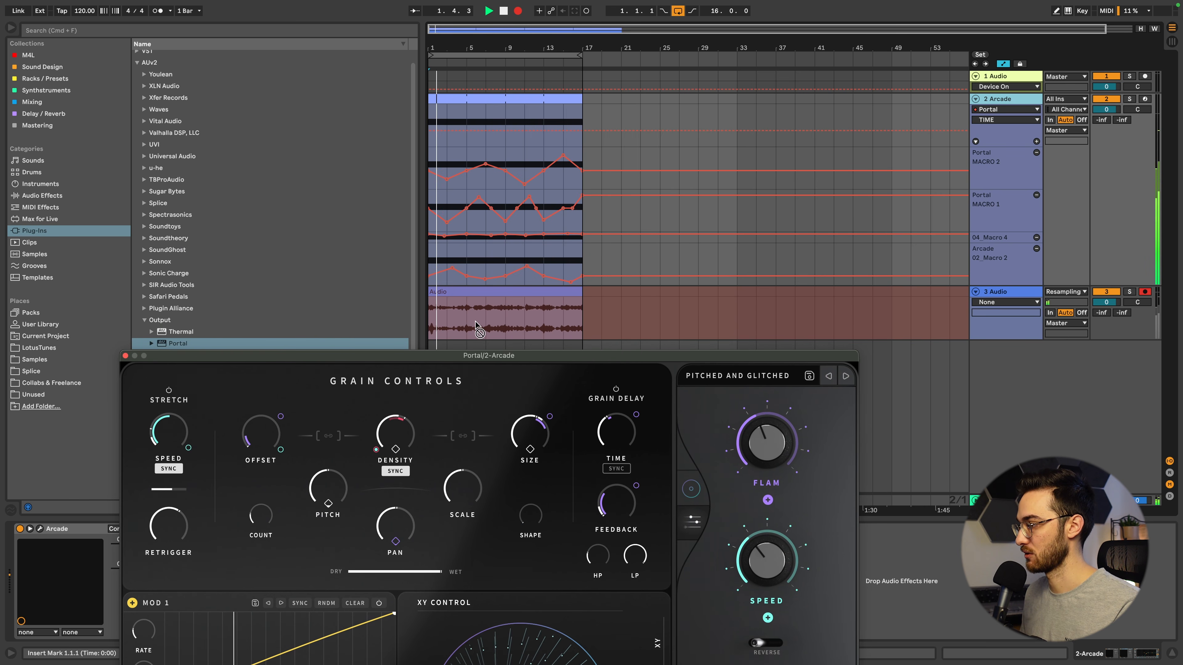
drag(773, 558, 783, 513)
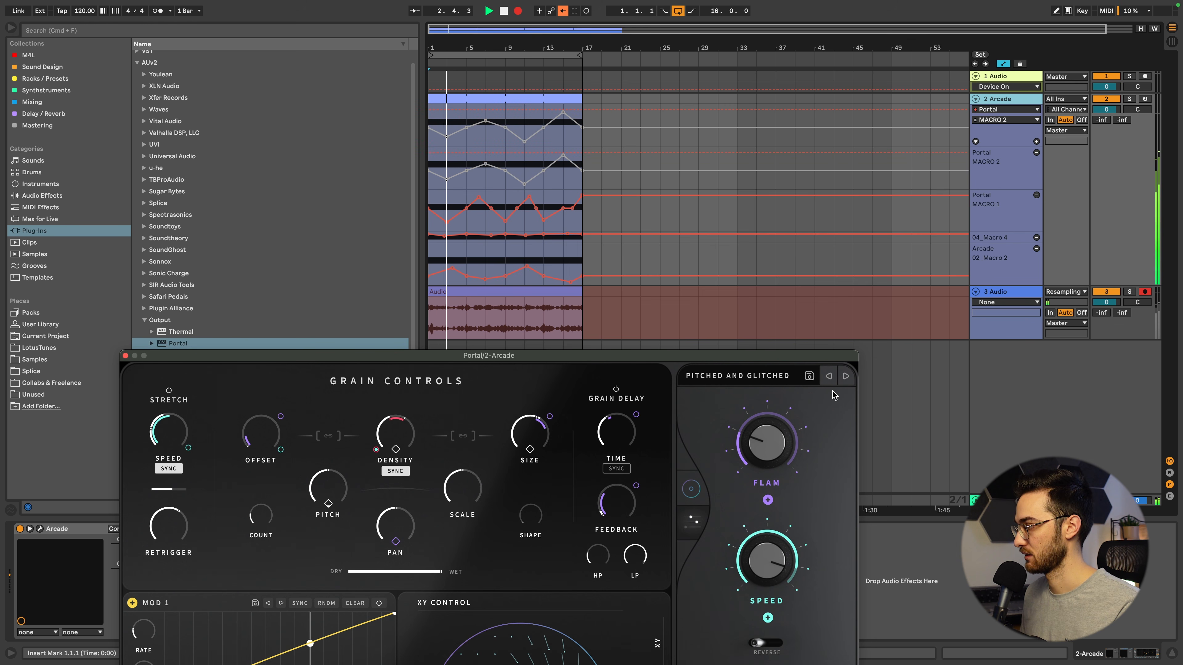
click(846, 376)
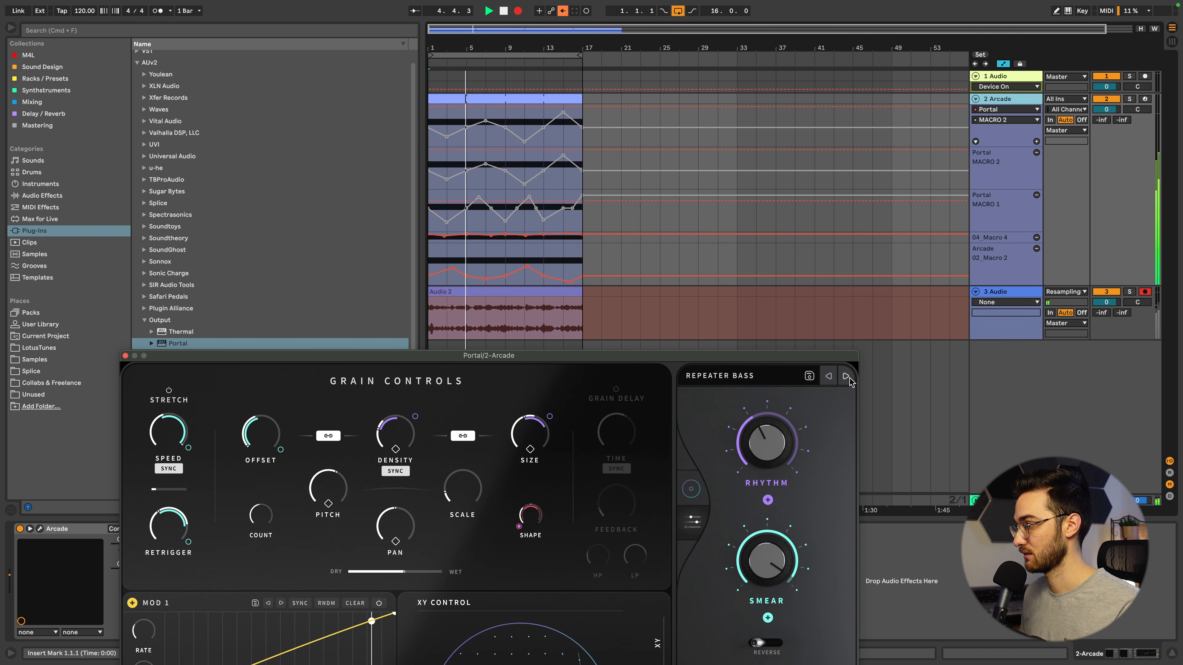
click(846, 378)
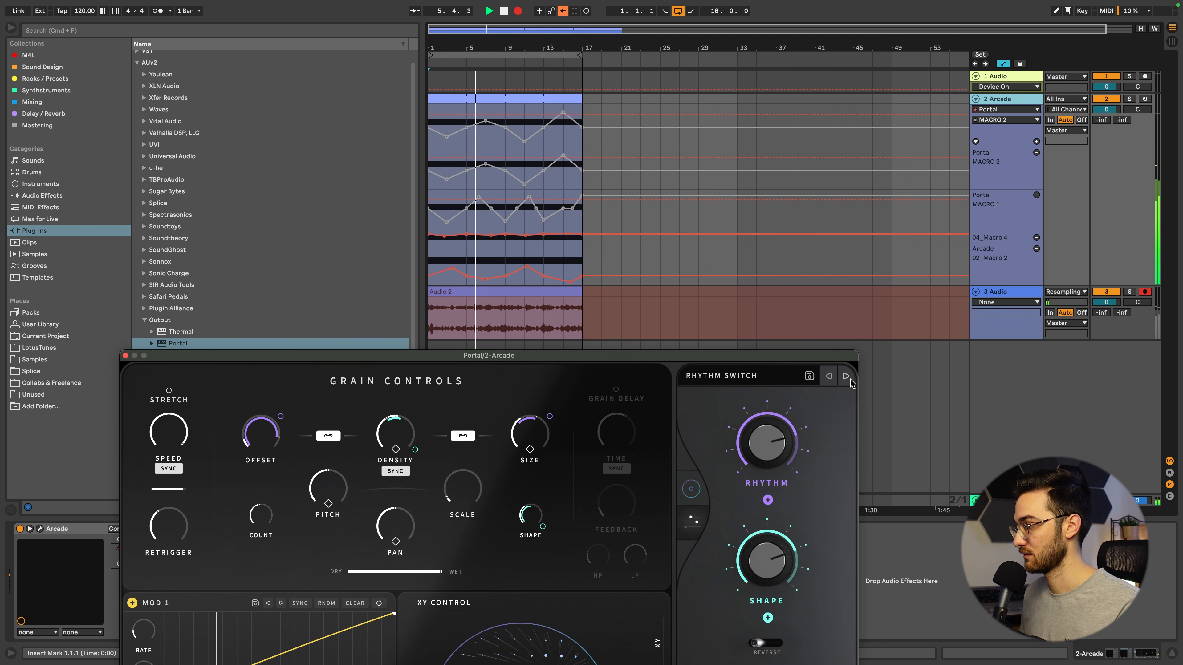
click(846, 378)
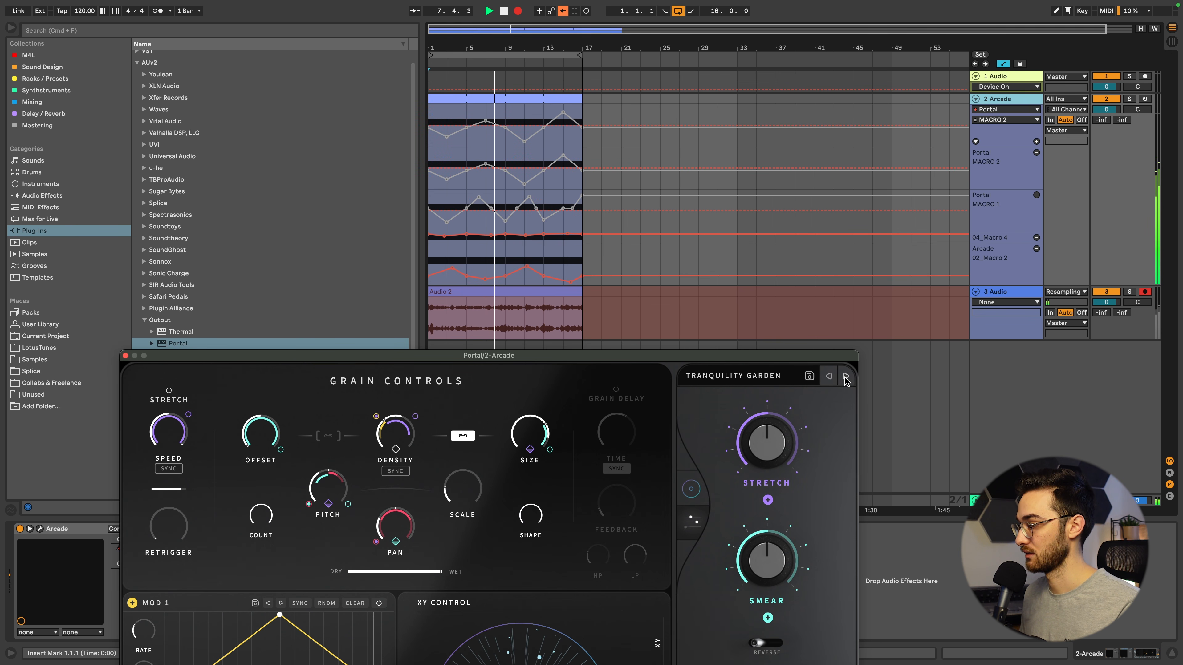
key(space)
- Hide the automation lanes in the arrangement and show the take lanes of the 3 Audio track
click(987, 293)
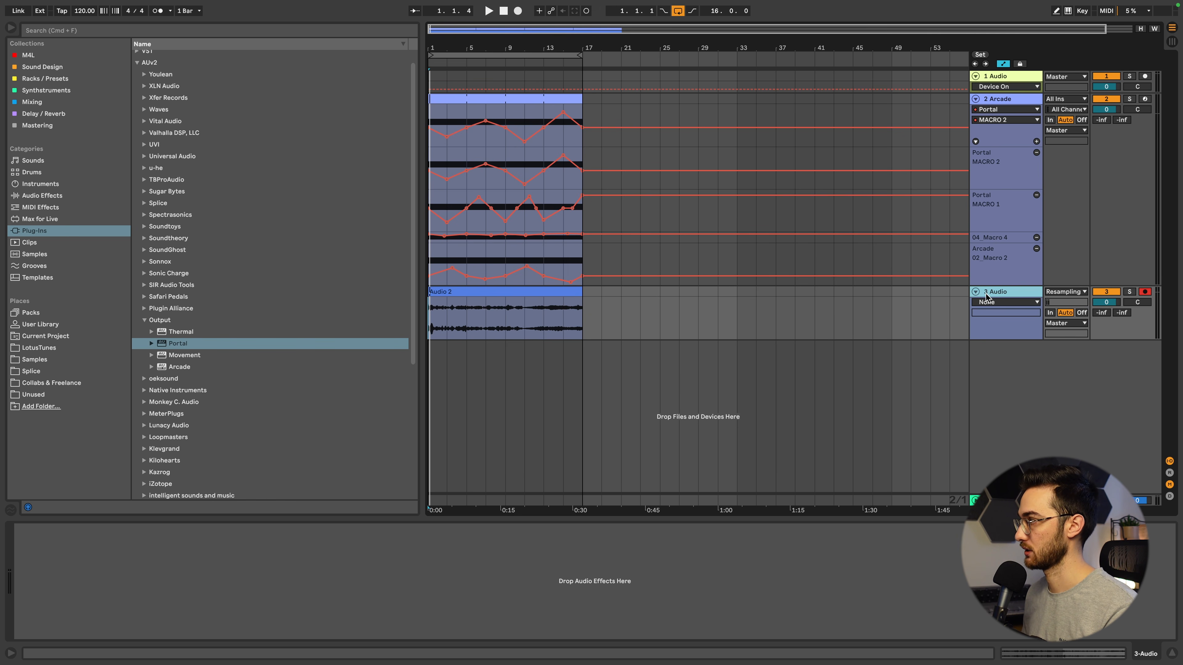
key(a)
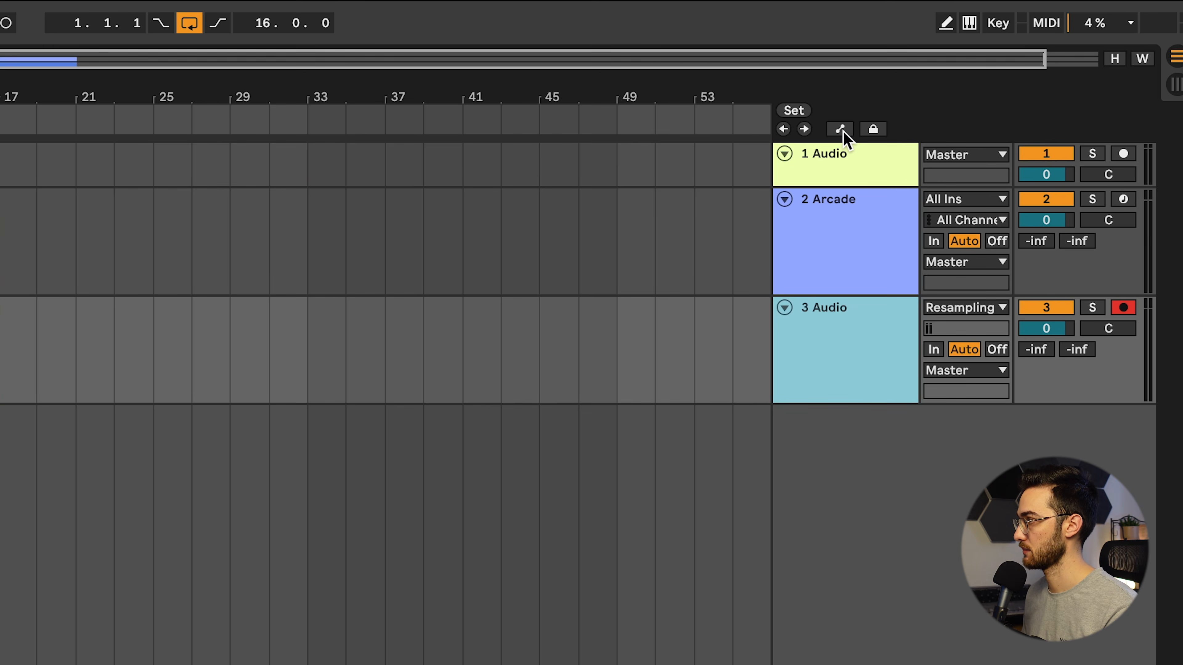
click(840, 130)
click(840, 129)
right_click(837, 244)
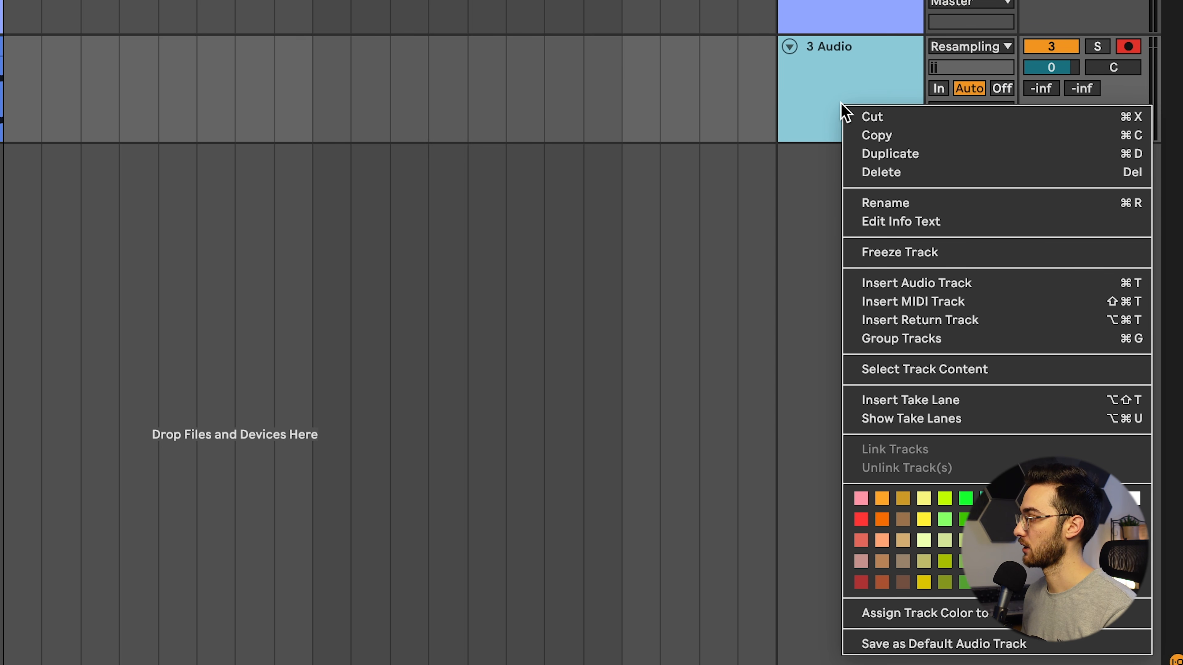
click(912, 416)
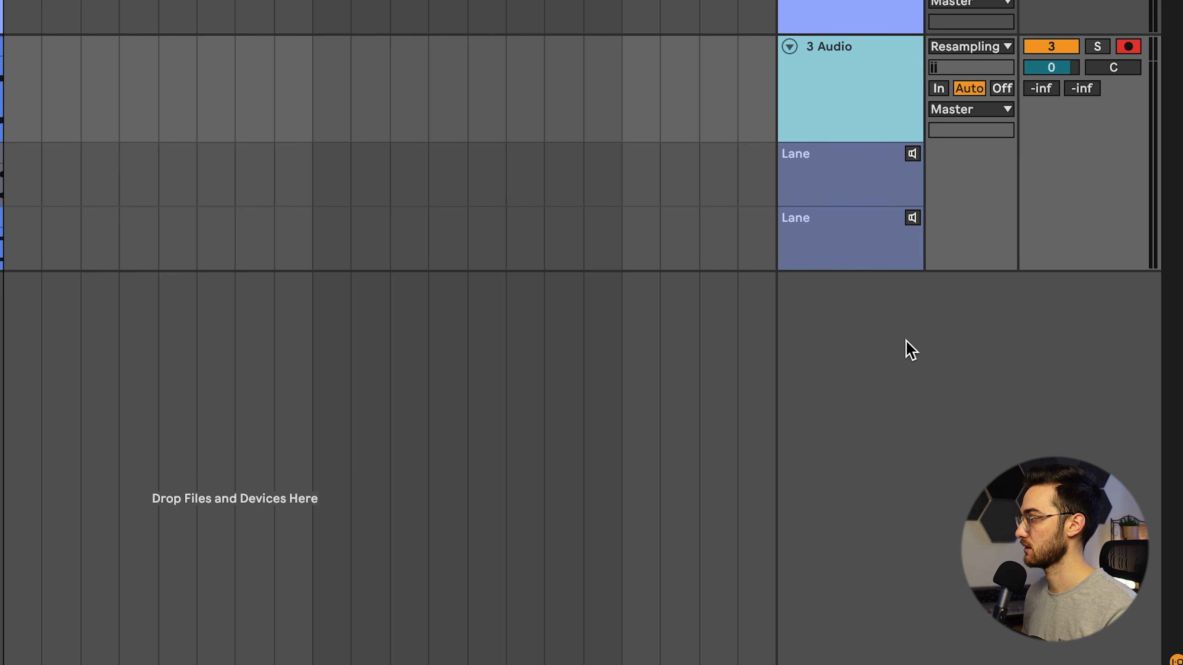
- Rename the 3 Audio track as Resampling
key(ctrl+r)
text(R)
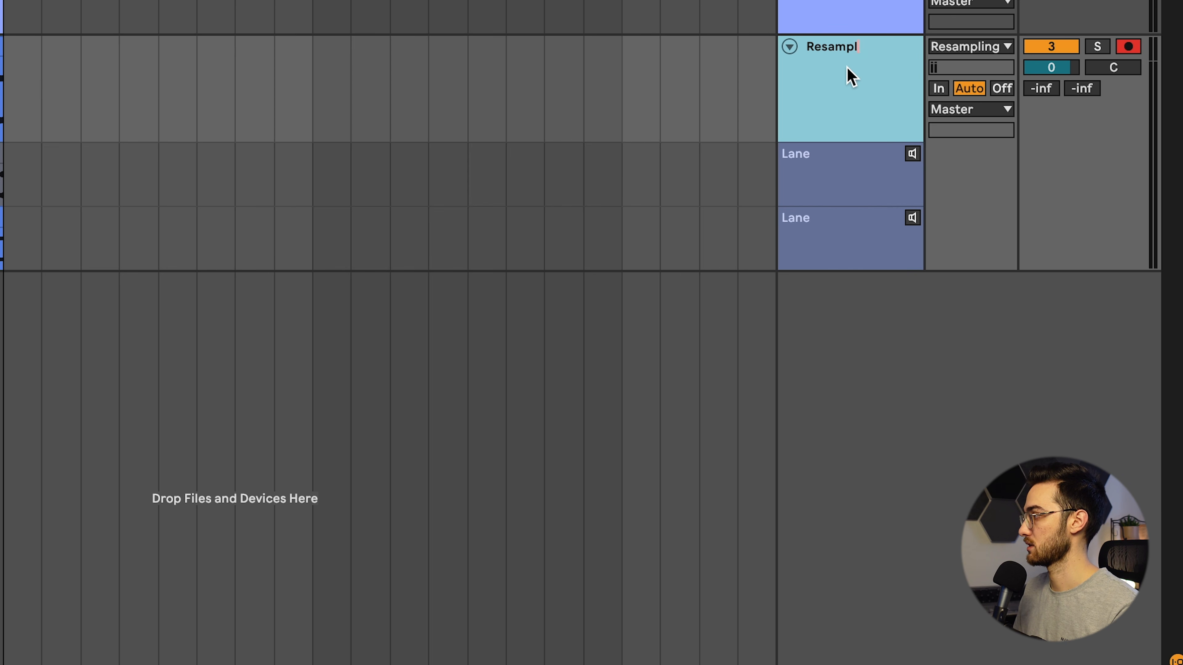
key(Return)
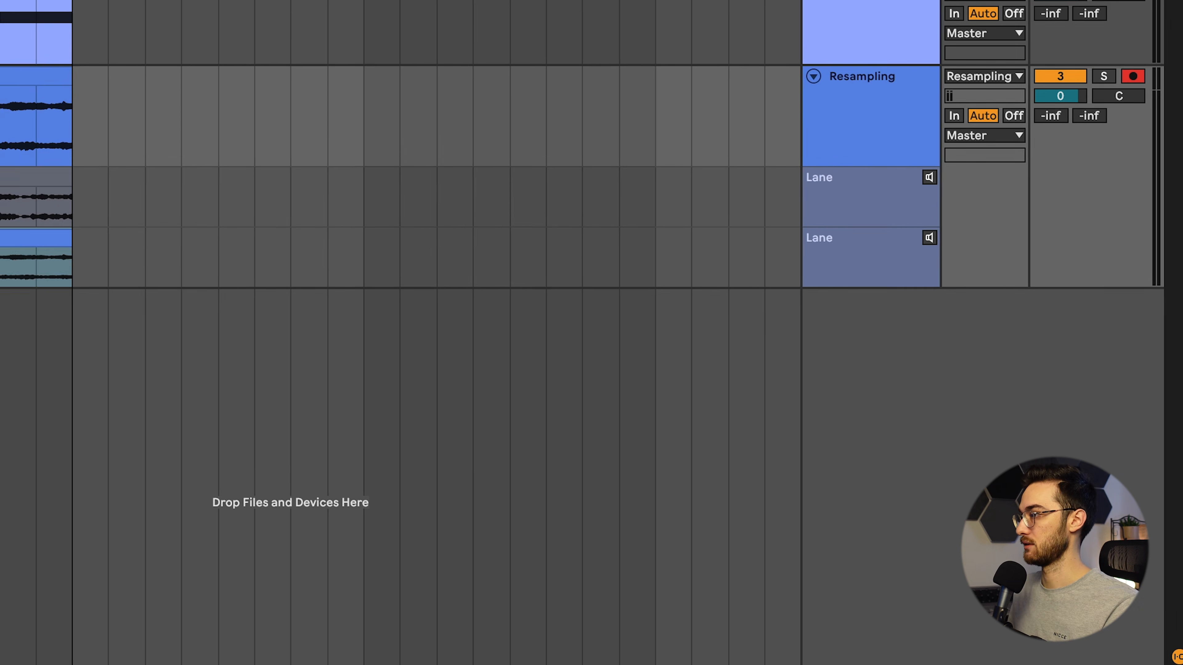
- Look over the Audio 2 and Audio takes in the Resampling track's lanes and the options of the loop region
click(146, 242)
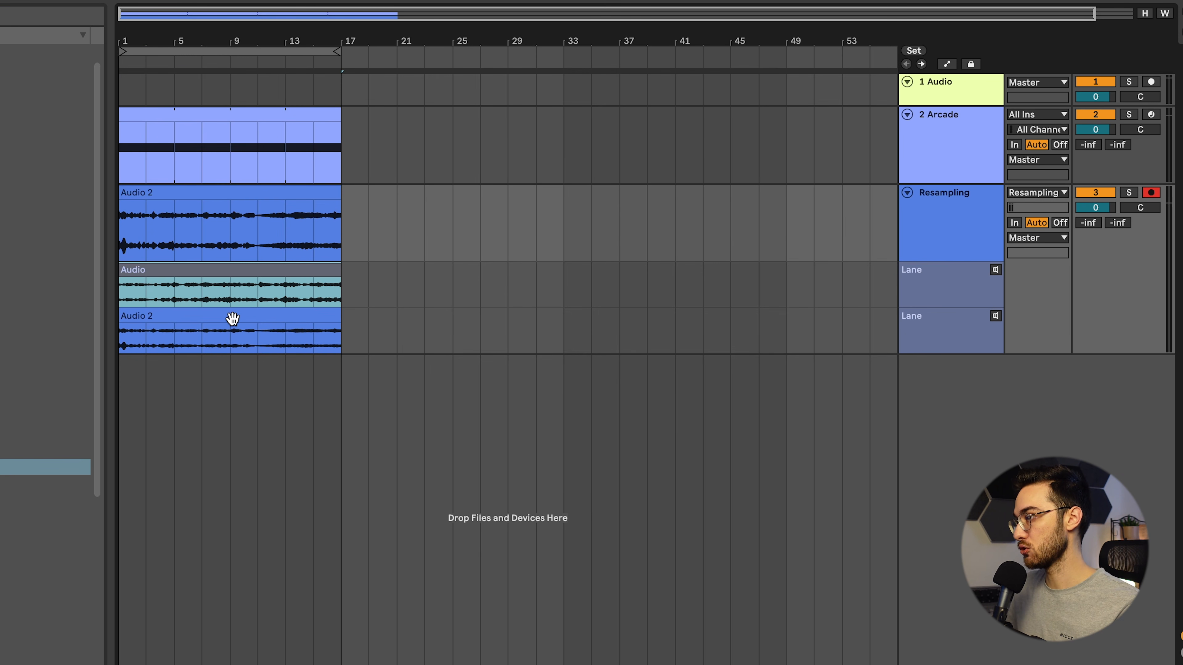
click(232, 317)
click(240, 269)
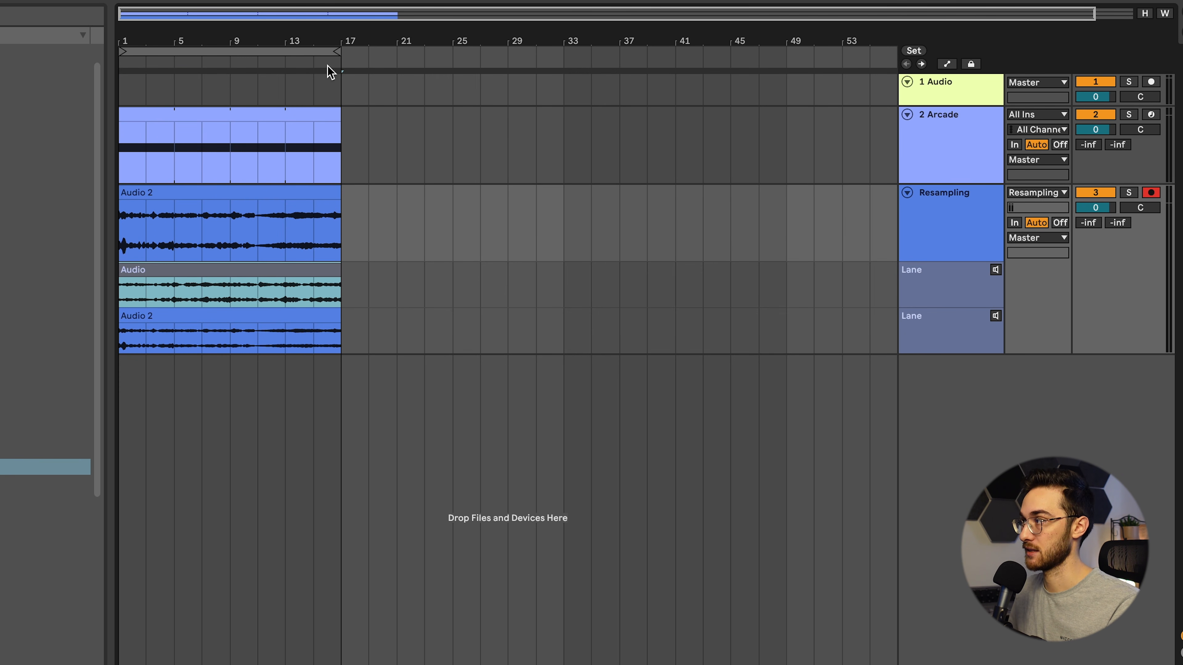
right_click(313, 48)
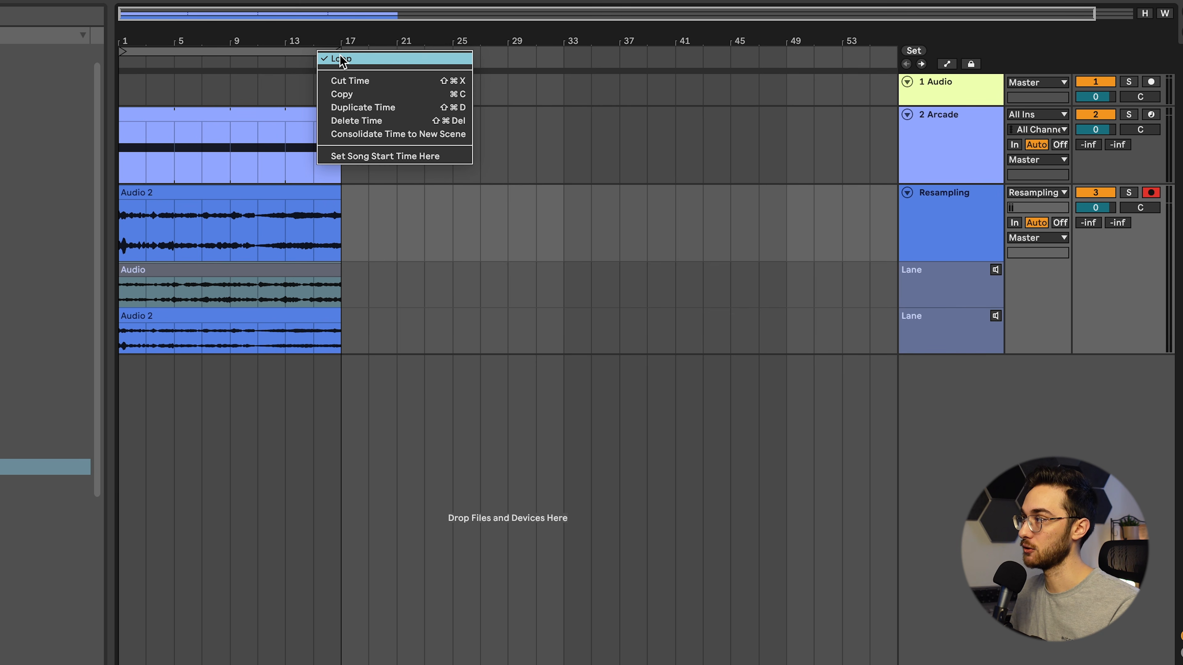
click(304, 33)
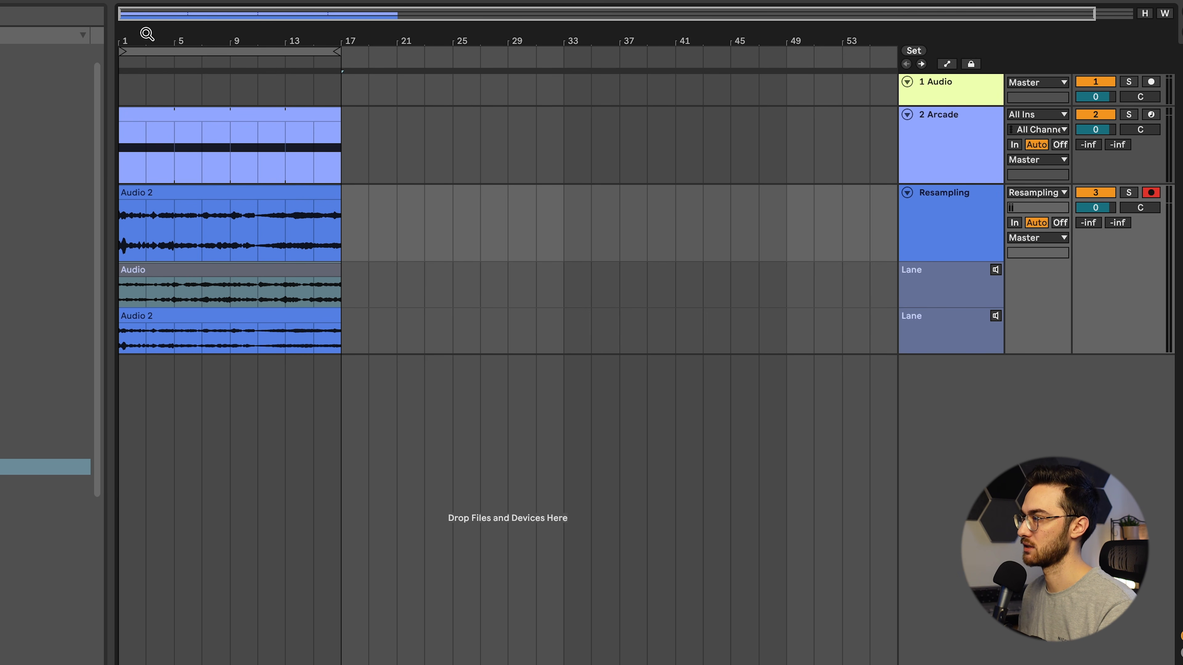
- Set the arrangement grid to 1/2 and copy the first half of bar 5 from the Audio 2 take to the main lane
key(plus)
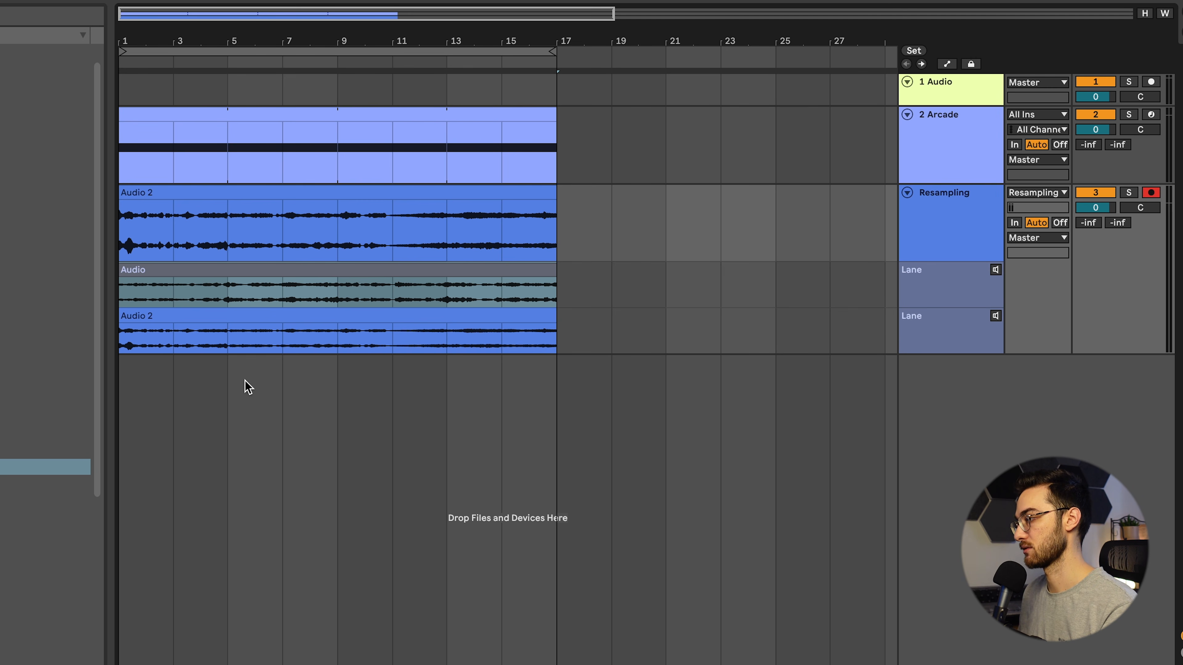
right_click(251, 383)
click(423, 584)
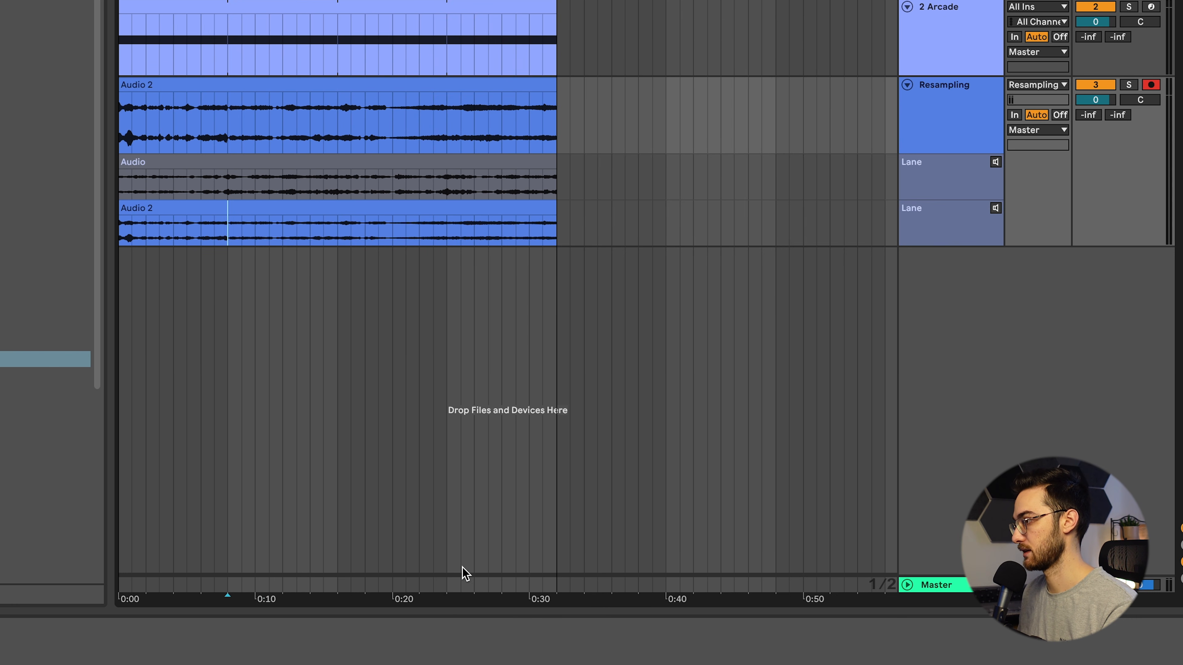
drag(227, 258, 243, 249)
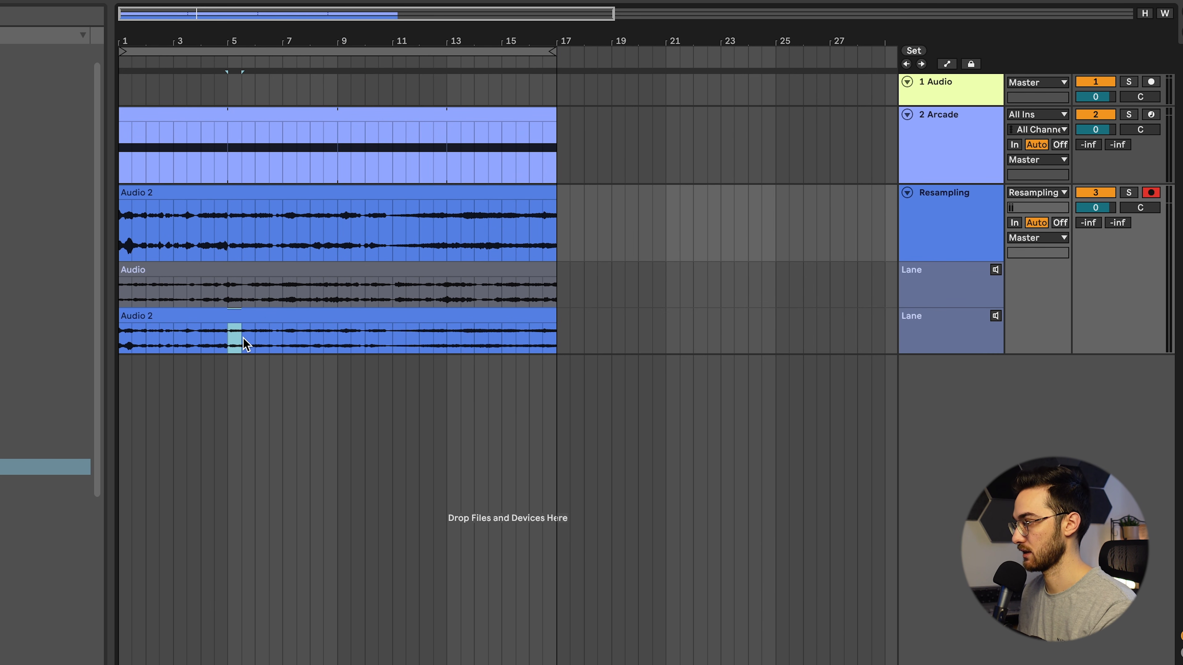
key(Return)
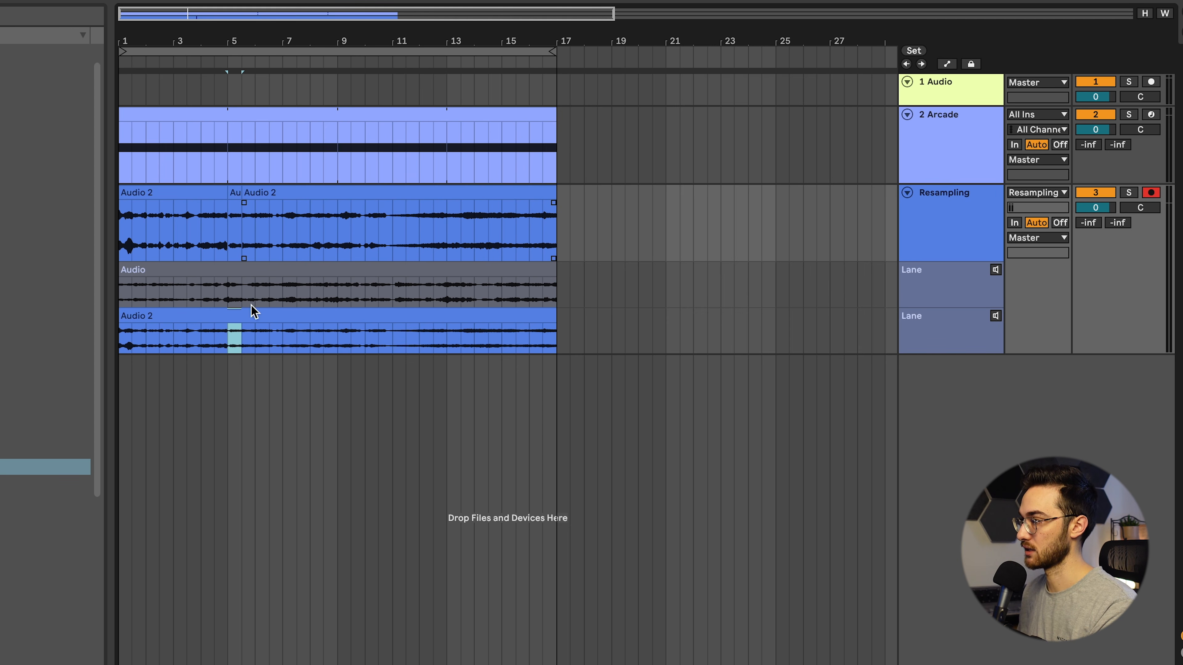
- Color the Audio 2 take dark red and select the second half of bar 7 in the Audio take
right_click(269, 319)
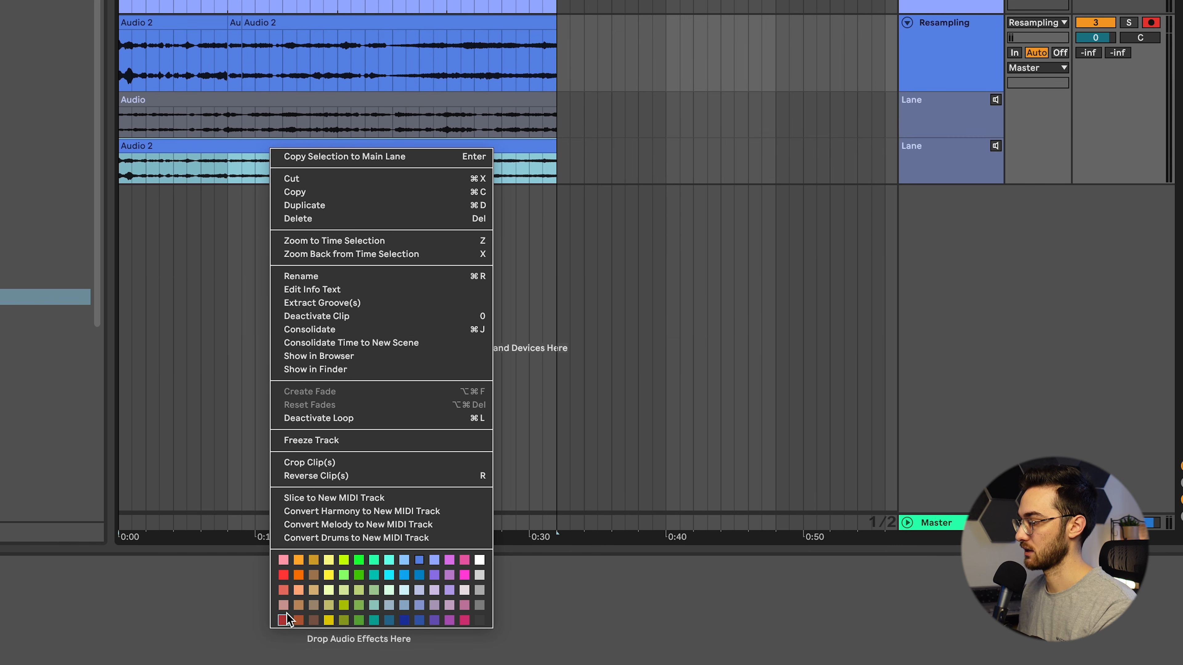
click(289, 625)
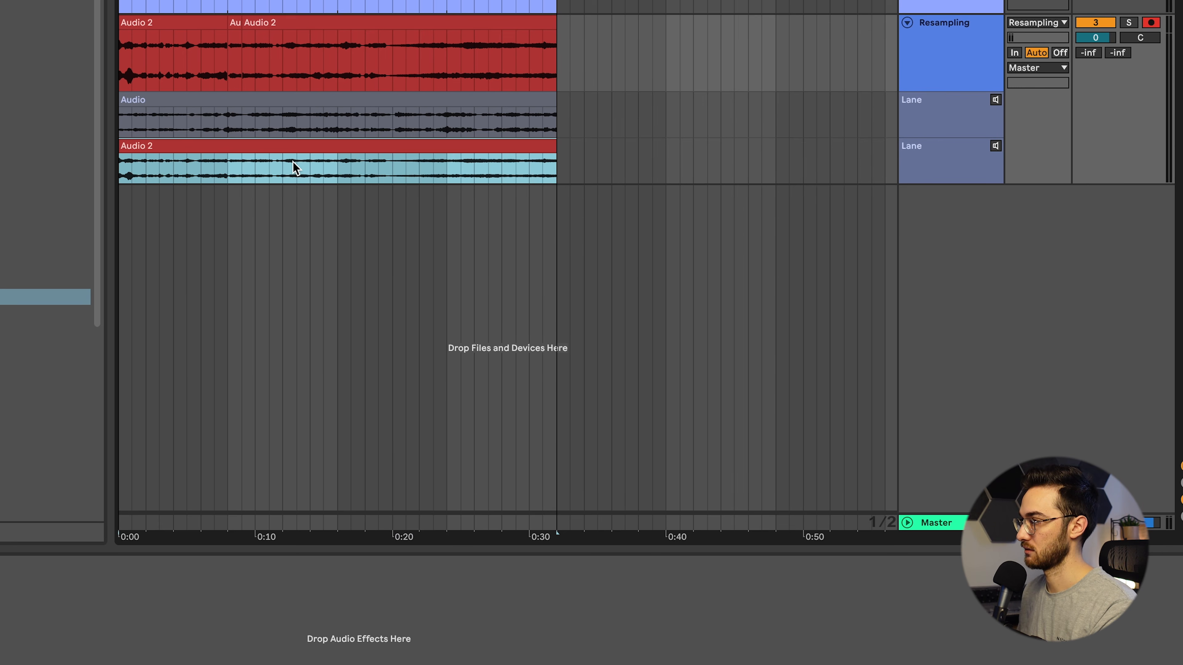
click(283, 173)
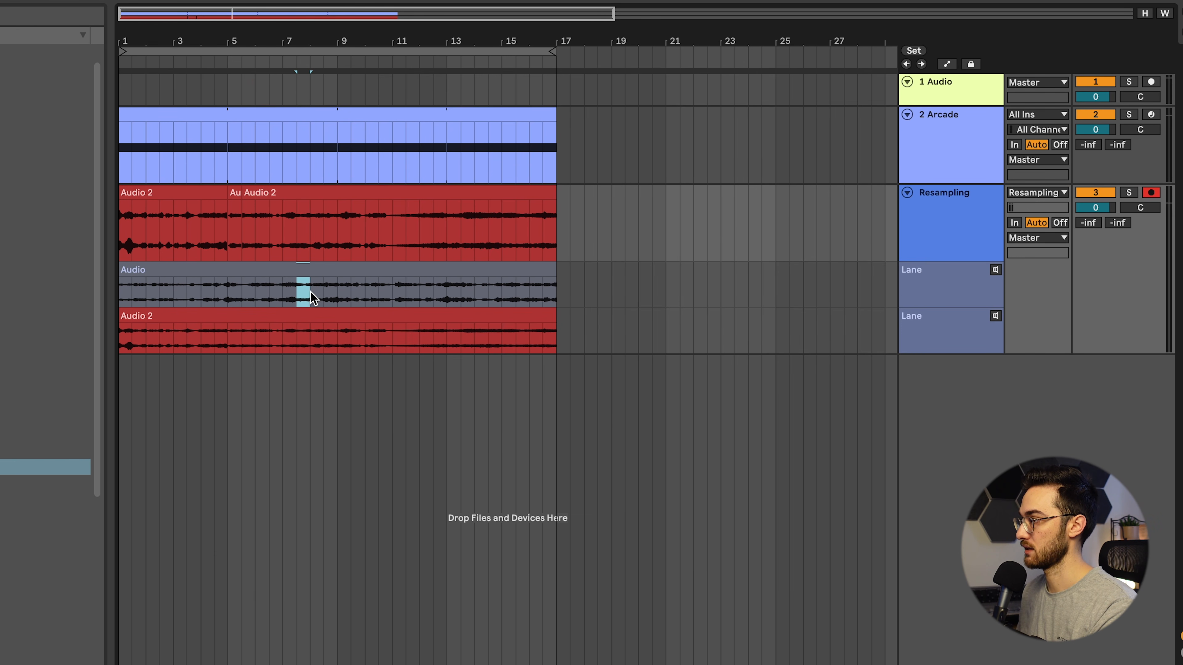
- Copy the second half of bar 7 from the Audio take and the first half of bar 3 from the Audio 2 take to the main lane
key(Return)
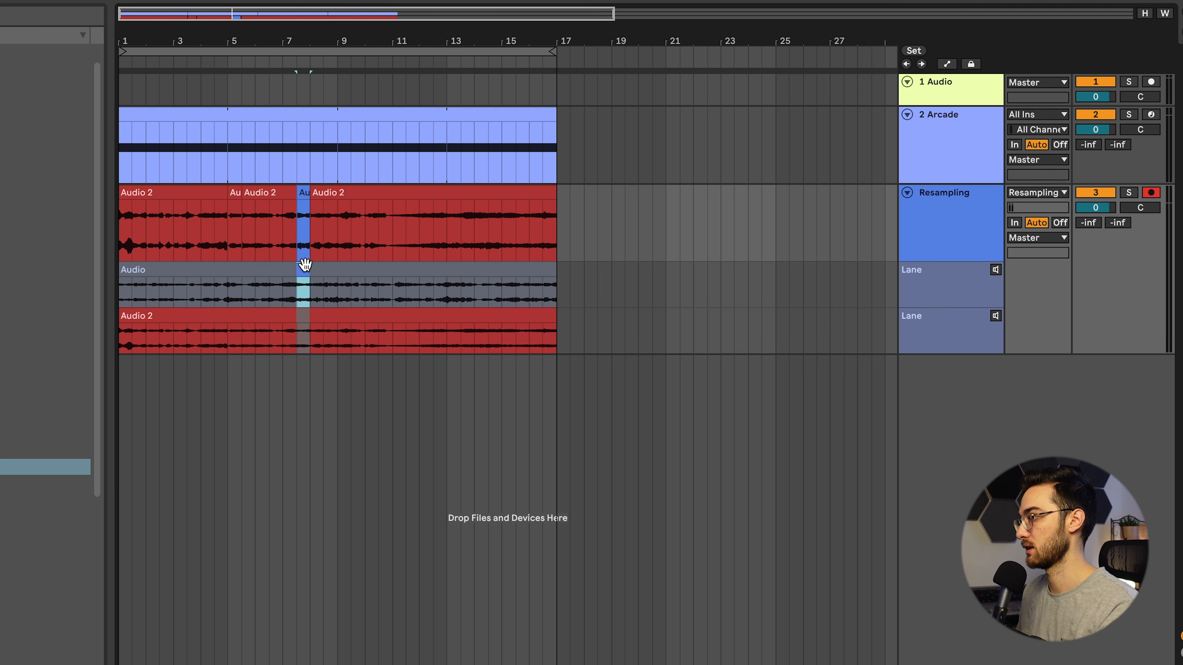
drag(171, 334, 185, 334)
key(Return)
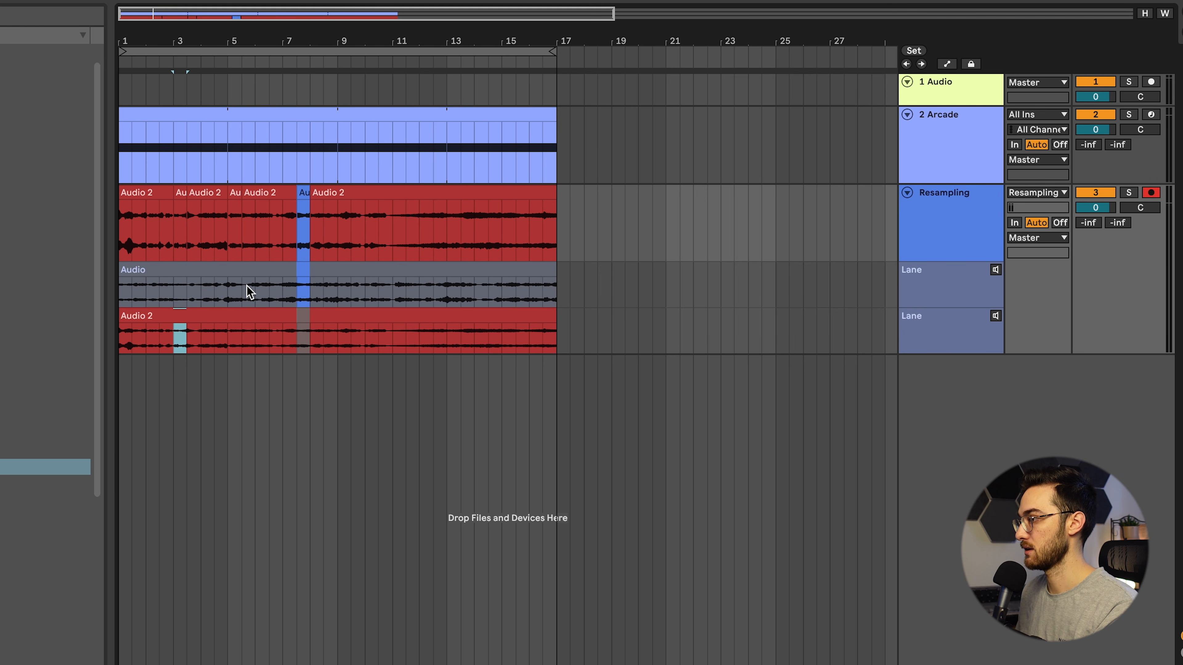
- Audition the Audio take from the middle of bar 4 to the middle of bar 5 and copy that range to the main lane
drag(214, 294, 243, 296)
key(space)
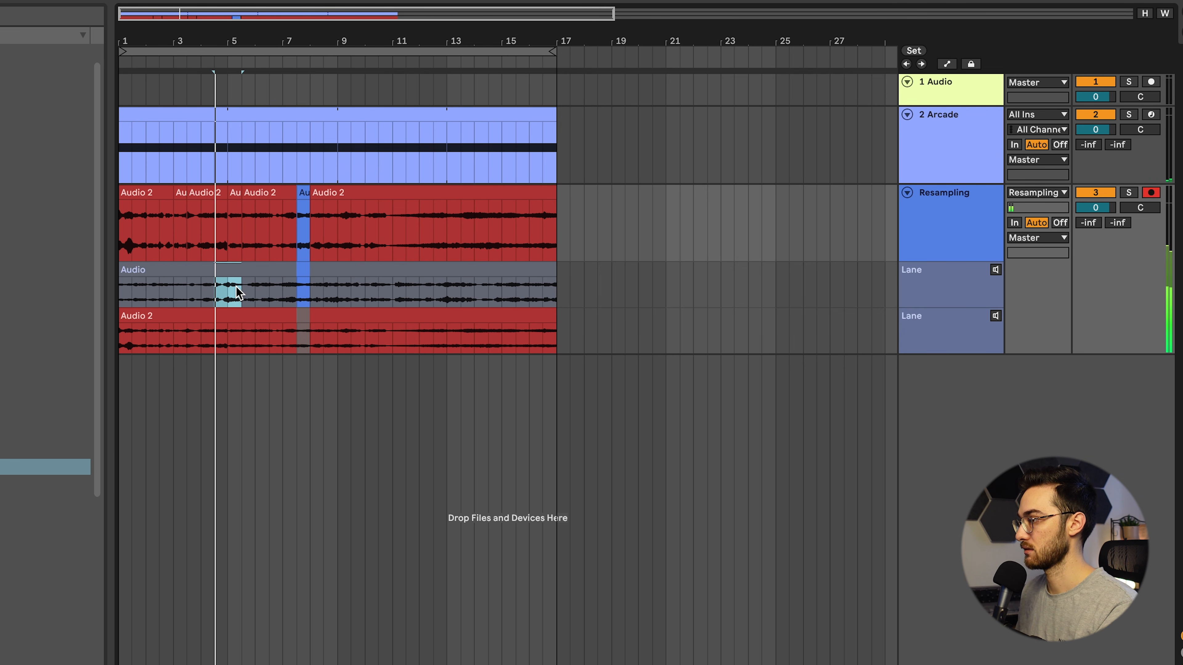
click(1128, 191)
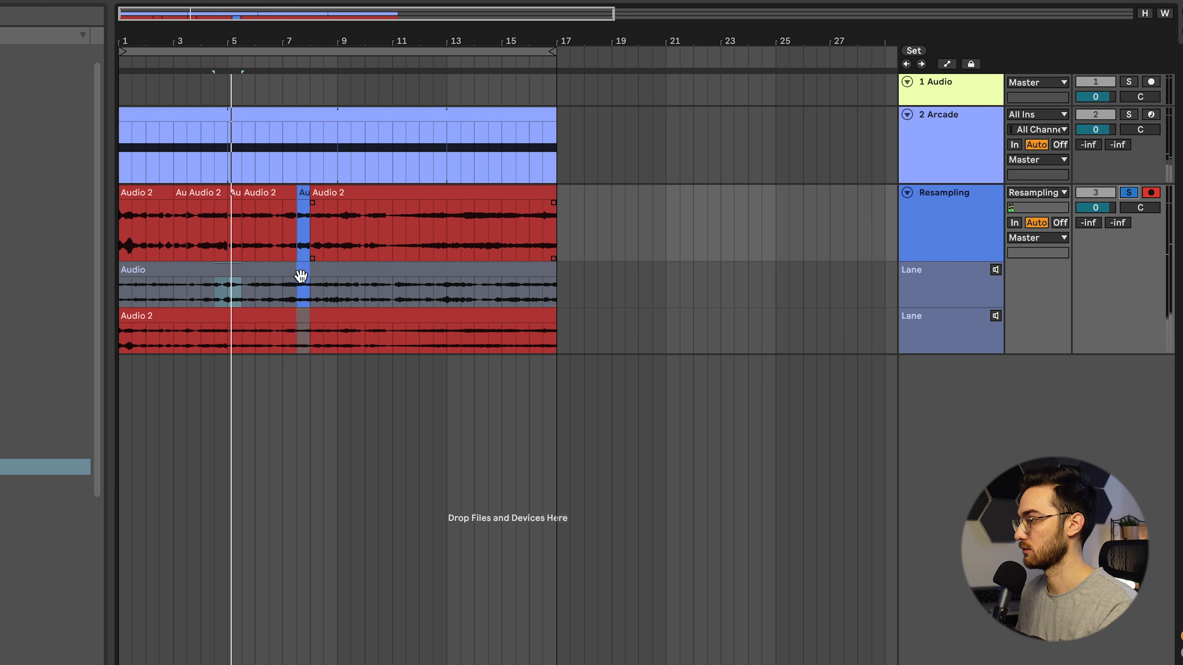
key(space)
key(space)
click(234, 301)
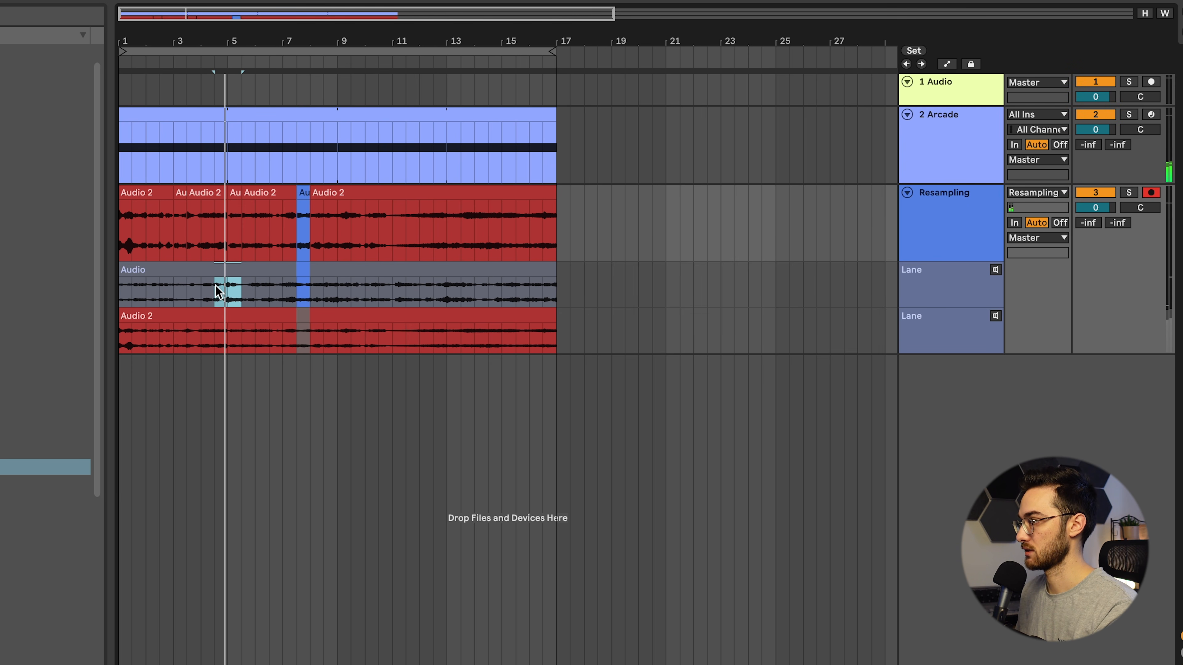
key(Return)
- Copy bar 11 and the second half of bar 13 from the Audio take, plus half-bar pieces of Audio 2 in bars 14 and 16, to the main lane
drag(392, 290, 480, 295)
key(Return)
key(Return)
drag(488, 338, 540, 326)
key(Return)
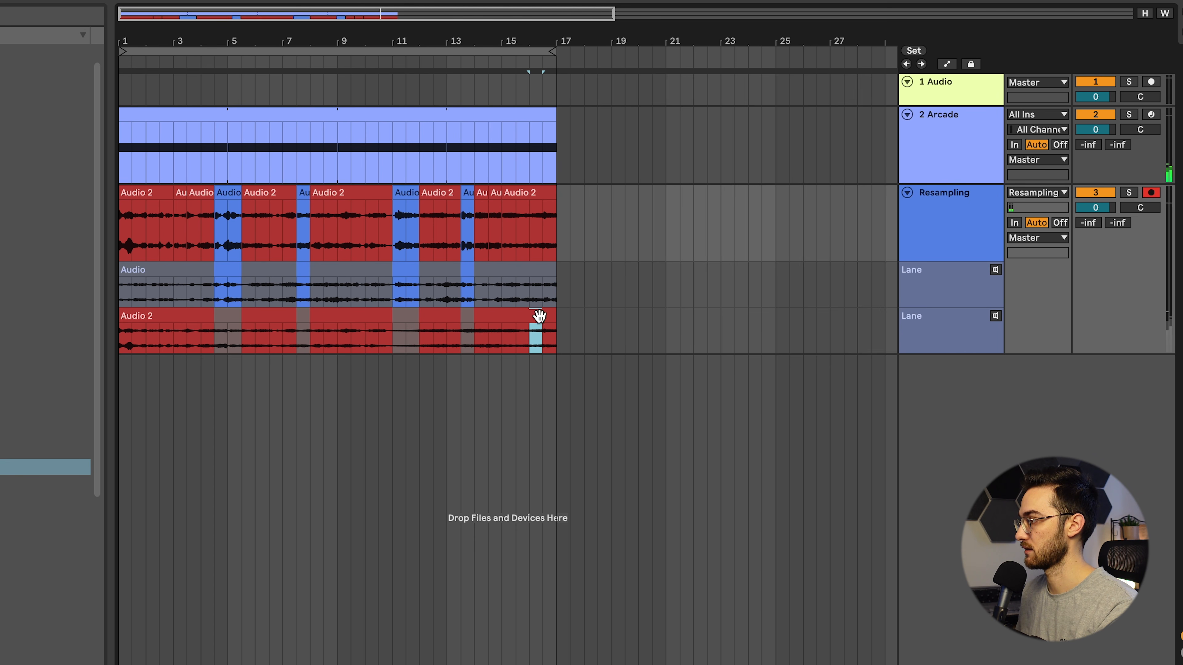
key(Return)
- Delete the leftover Audio 2 clips between the chosen fragments before bar 11 in the Resampling track's main lane
click(519, 195)
click(125, 205)
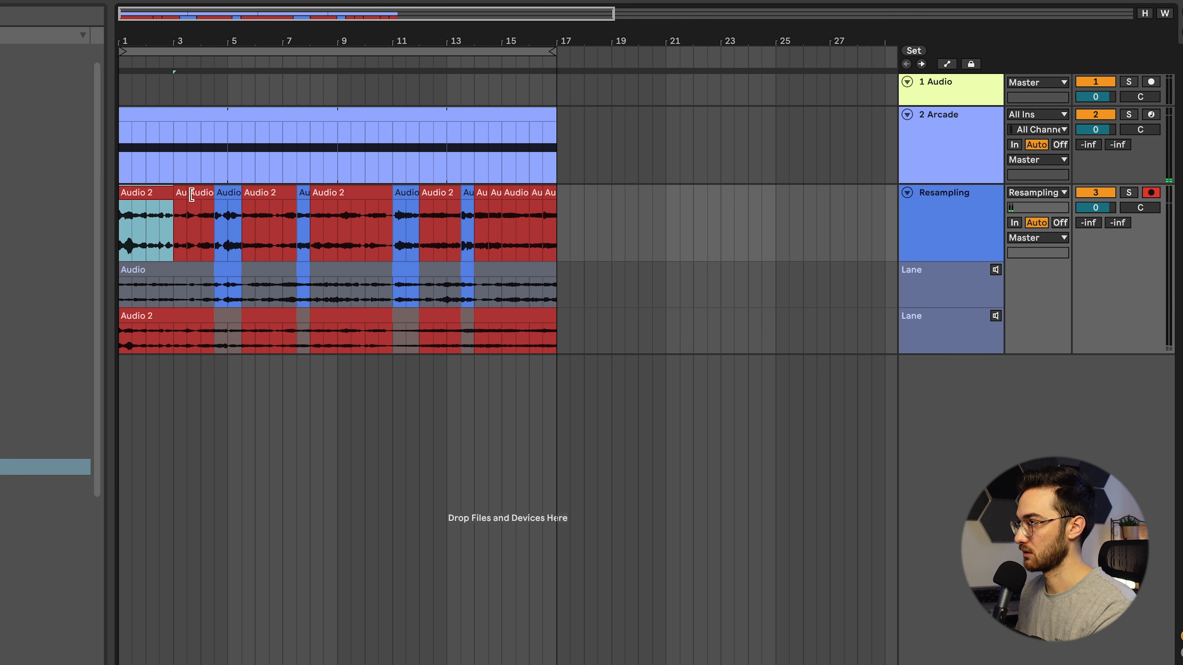
key(Delete)
click(193, 195)
key(Delete)
click(251, 195)
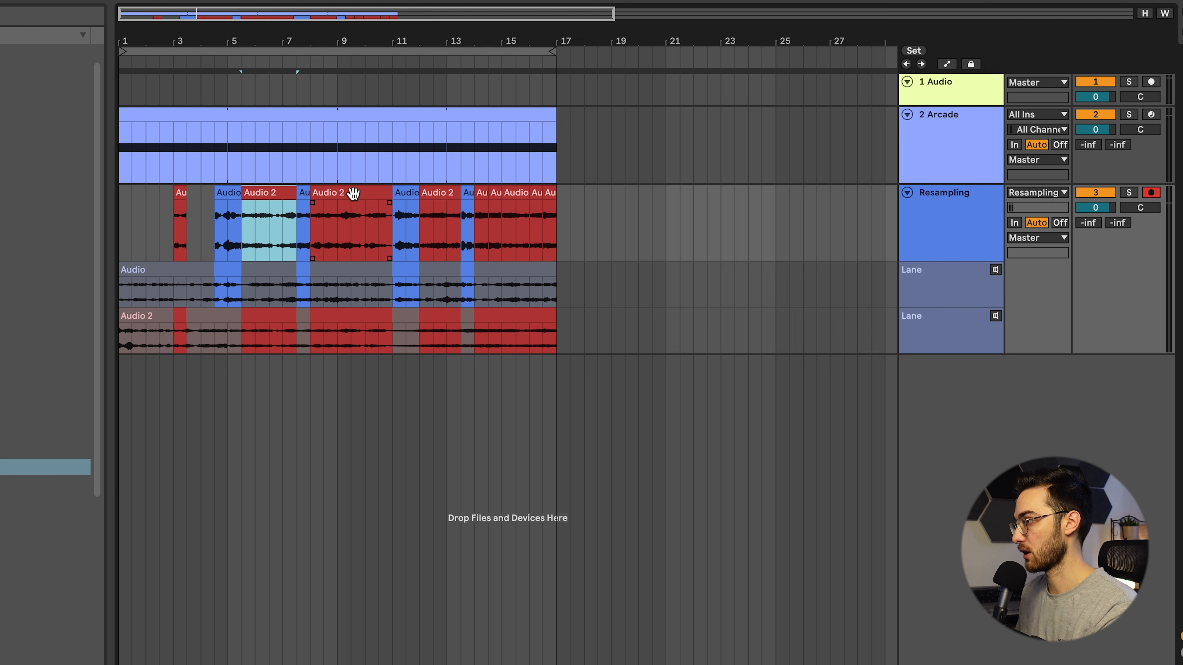
key(Delete)
click(354, 195)
key(Delete)
- Delete the Audio 2 clips in bar 15 and in the second half of bar 16 from the main lane
click(431, 194)
click(495, 195)
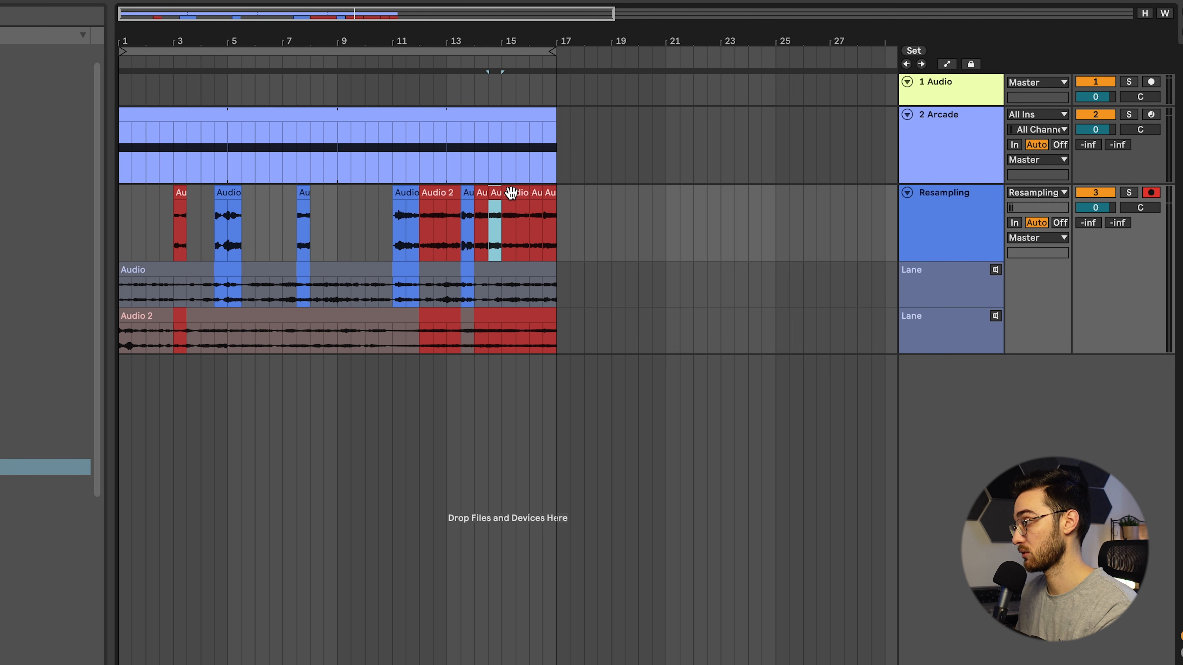
click(511, 195)
key(Delete)
click(550, 194)
key(Delete)
- Play back the comped fragments on the soloed Resampling track
click(154, 217)
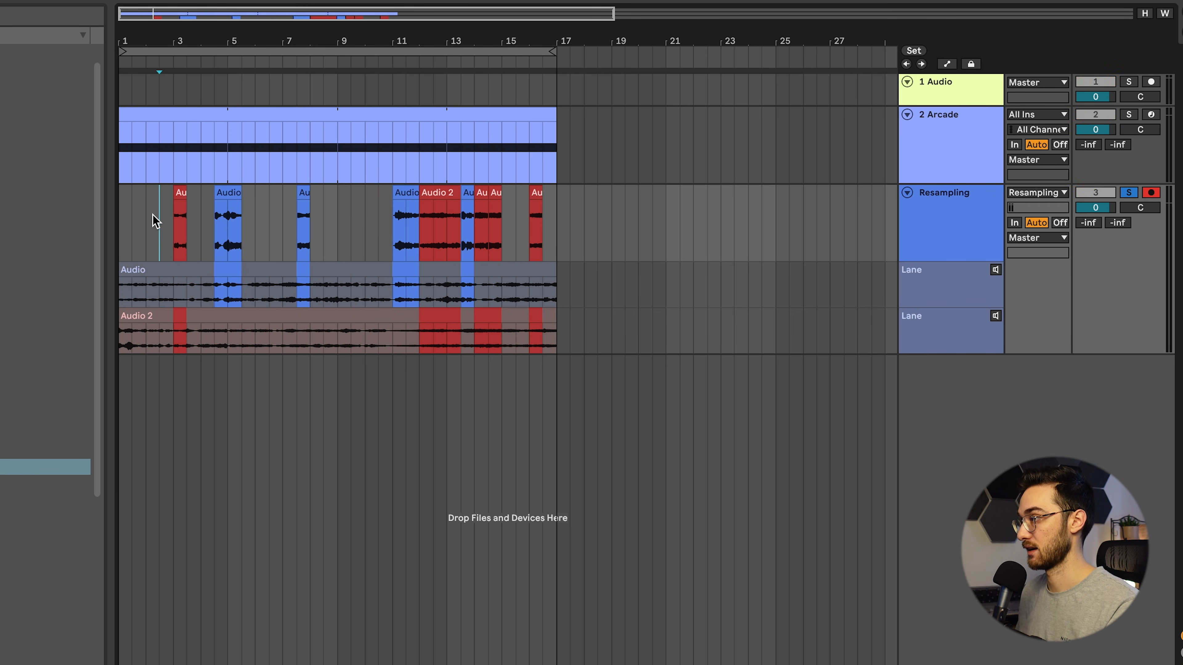
click(174, 230)
key(space)
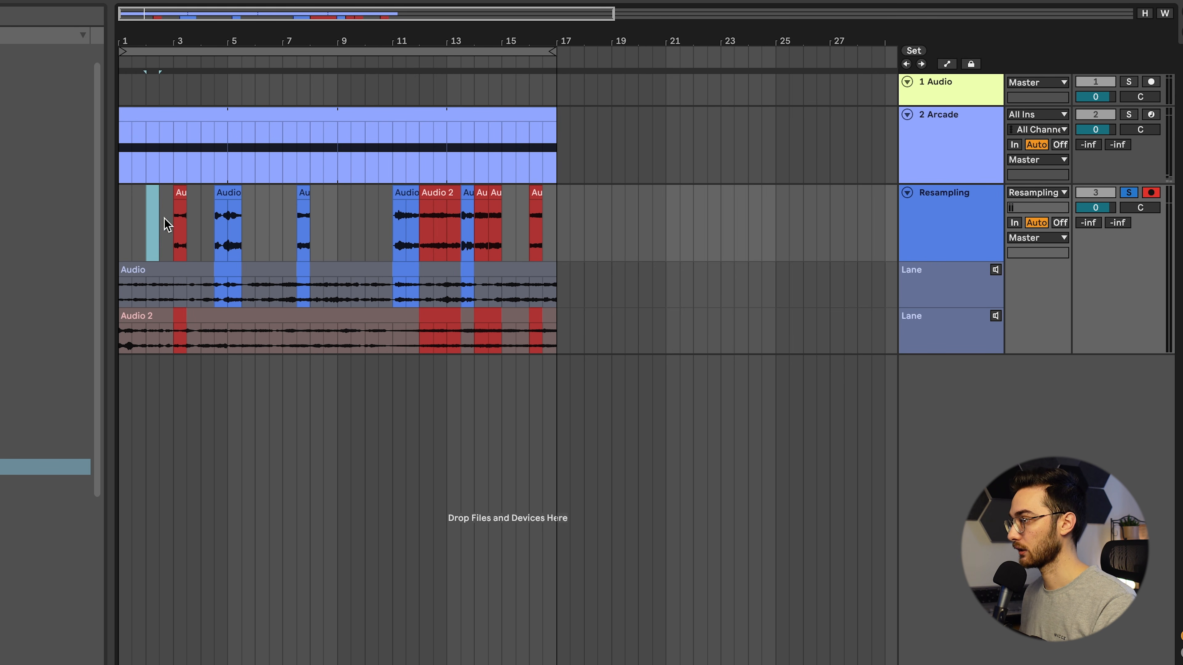
drag(163, 217, 597, 233)
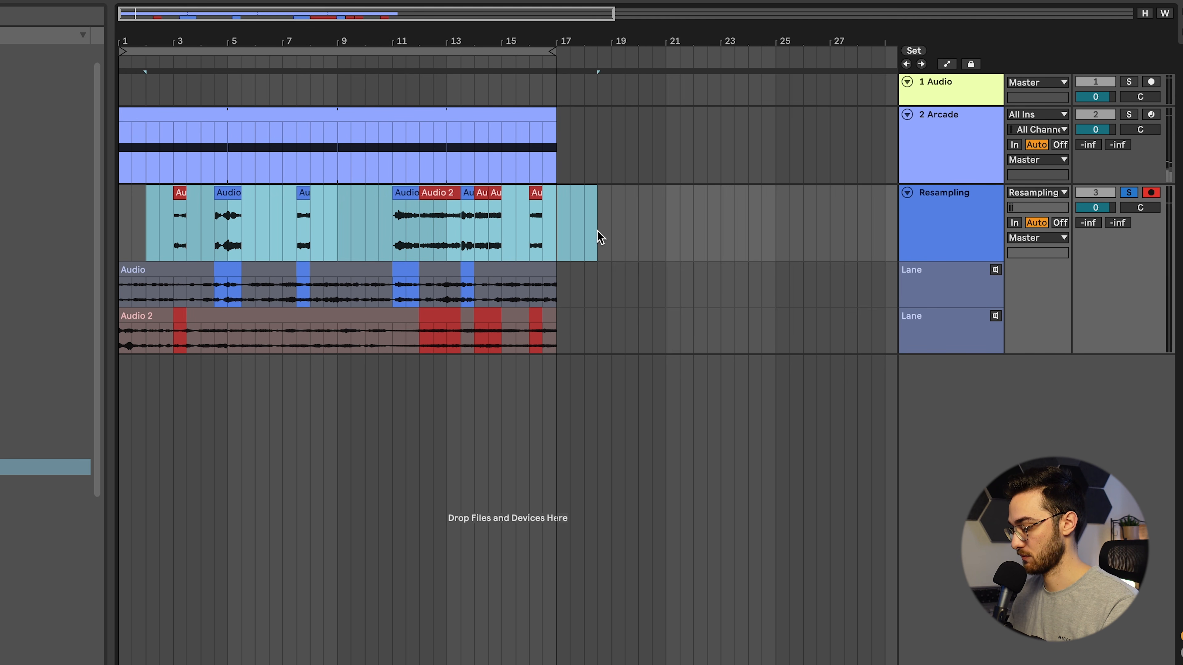
click(181, 217)
click(176, 219)
key(space)
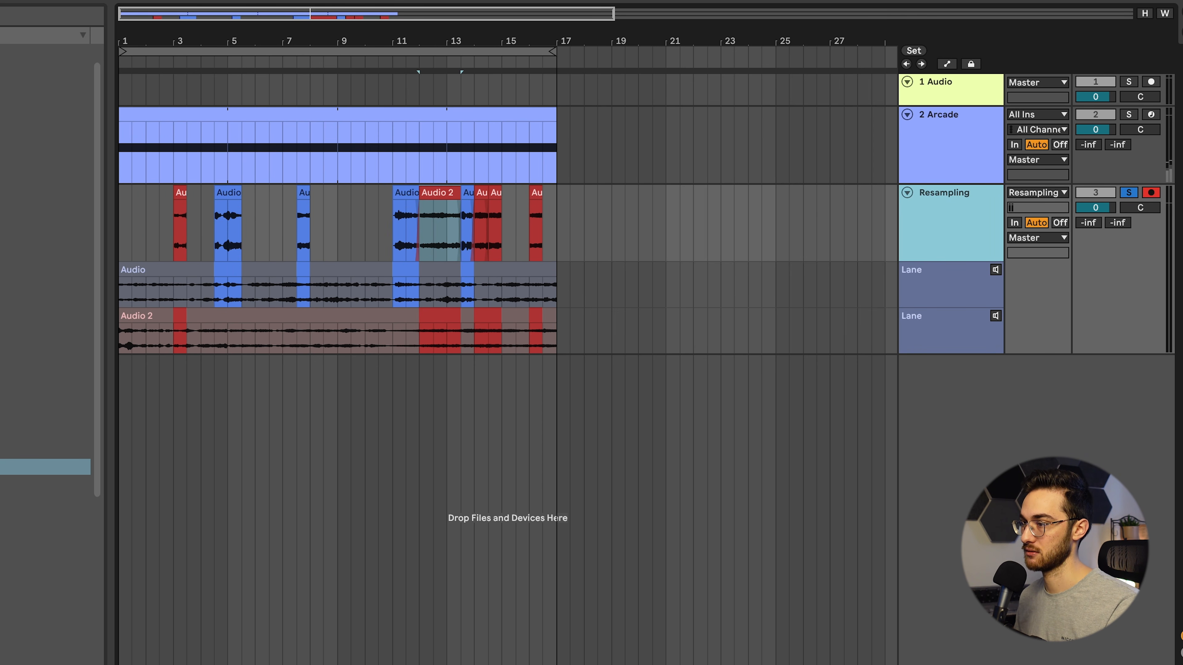
- Add the drum loop LT_OHE_Full Drum Loop_19_120 BPM_Clean Minimal on a new track from bar 1 and set its volume to -8.5 dB
drag(4, 310, 5, 311)
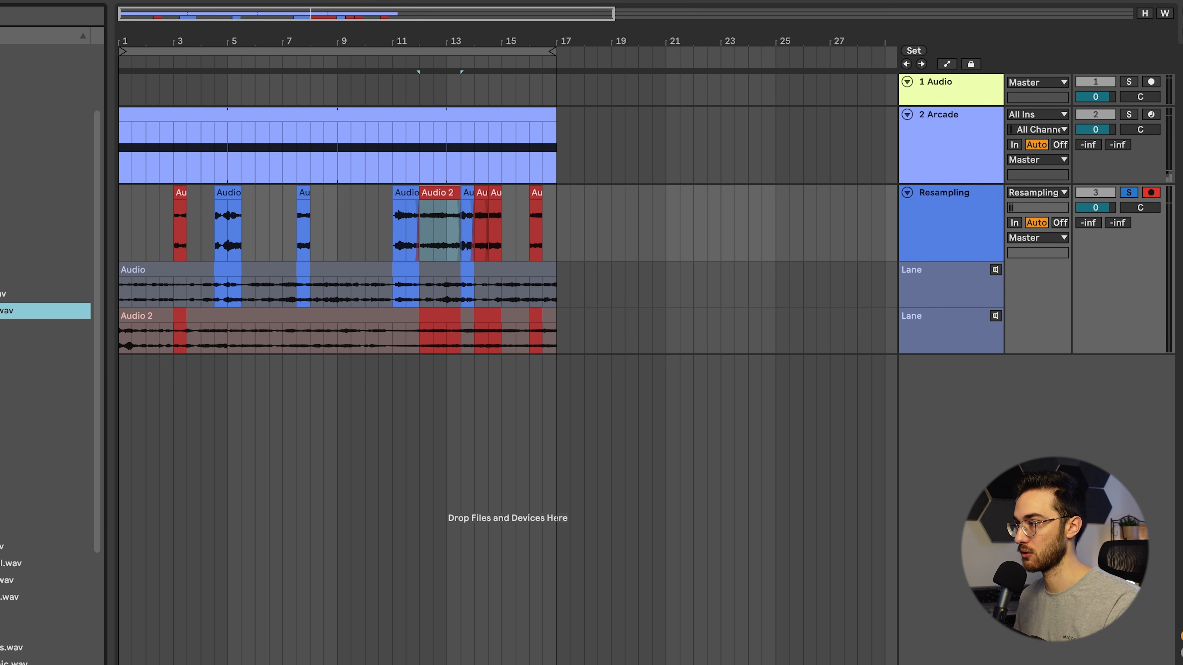
drag(5, 311, 155, 414)
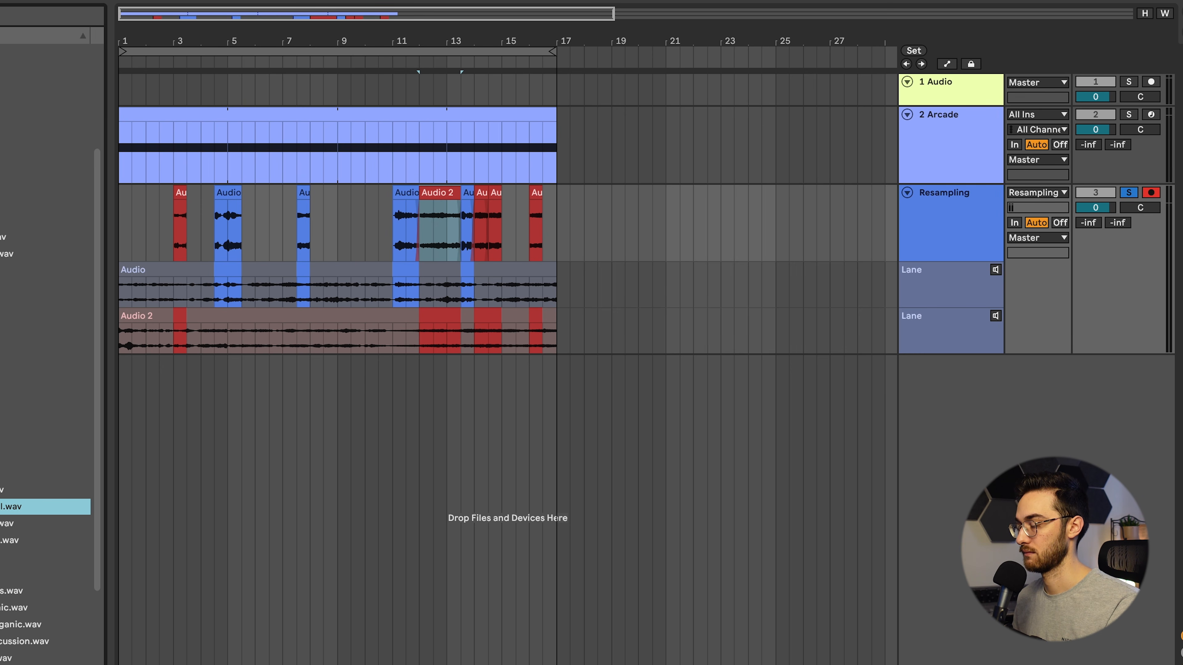
scroll(4, 505, down, 1)
drag(5, 497, 204, 411)
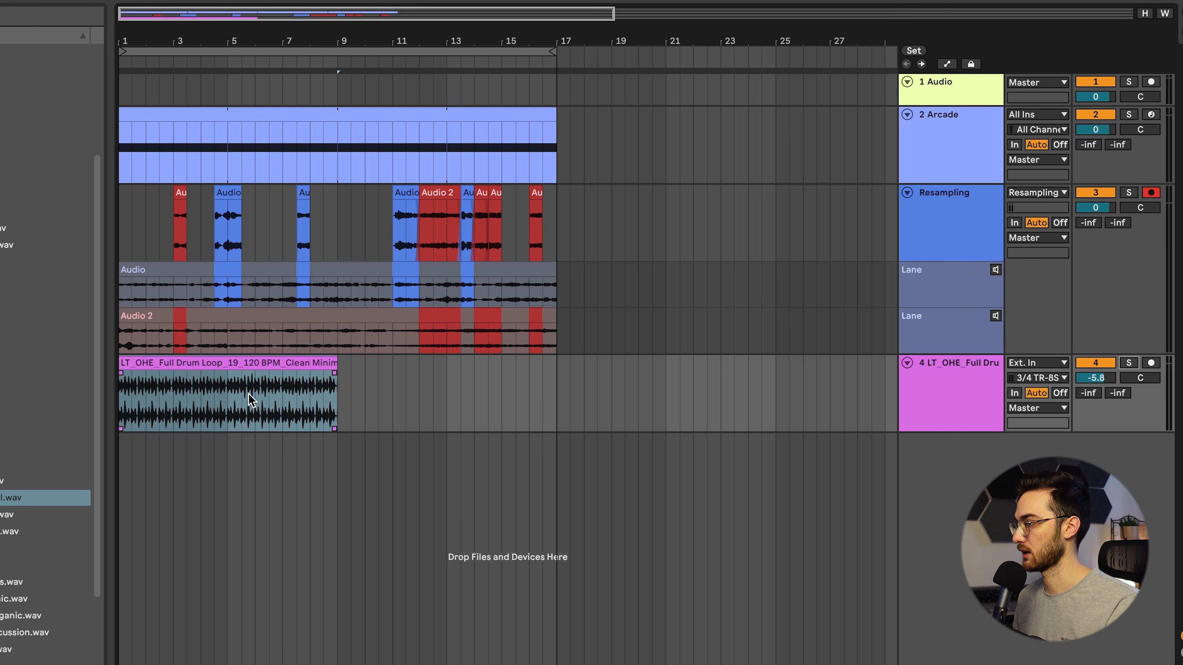
drag(1095, 378, 1096, 386)
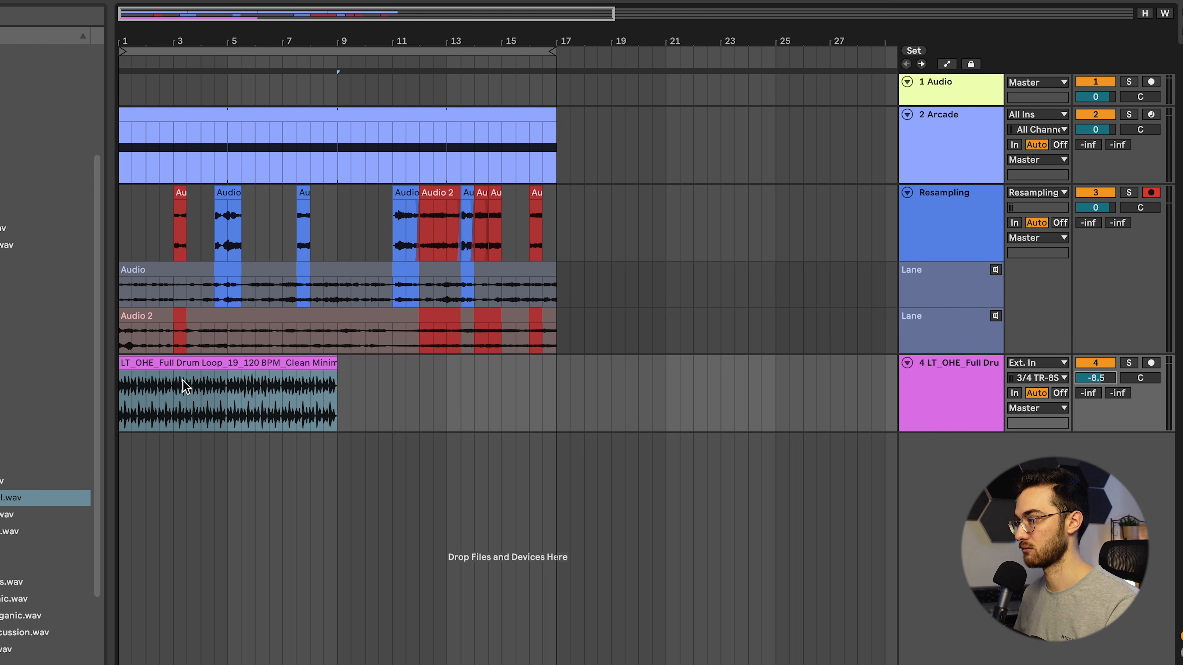
- Play the fragments with the drum loop and shorten the Audio clip starting in the middle of bar 4 to a quarter bar
key(space)
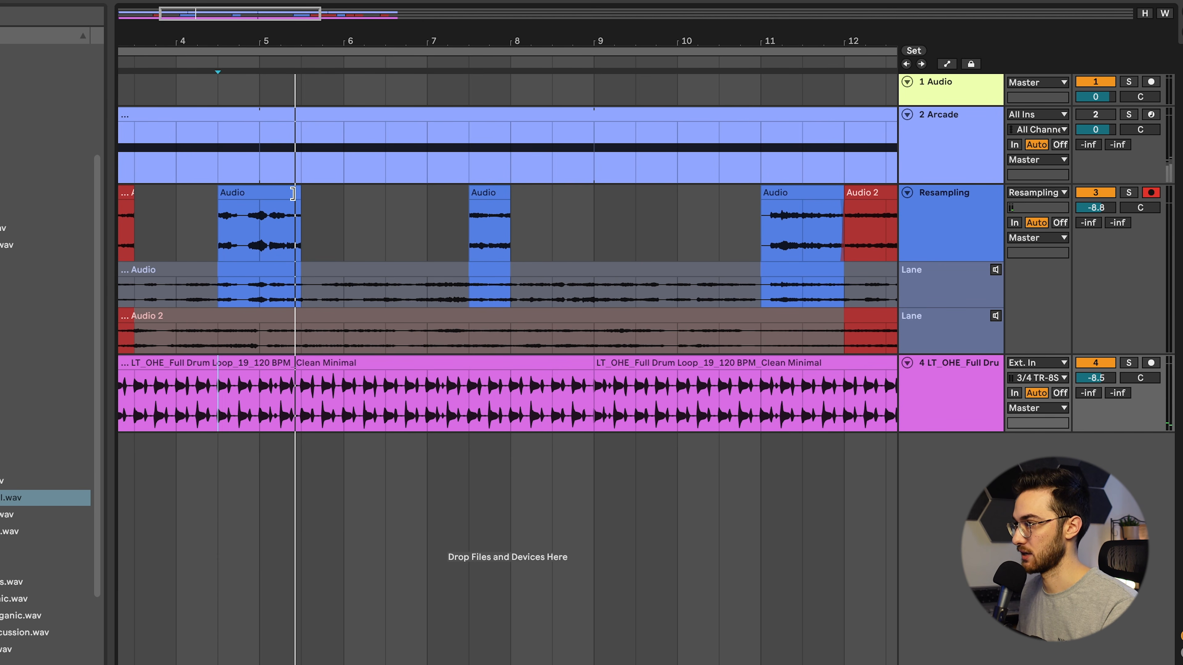
drag(292, 193, 239, 195)
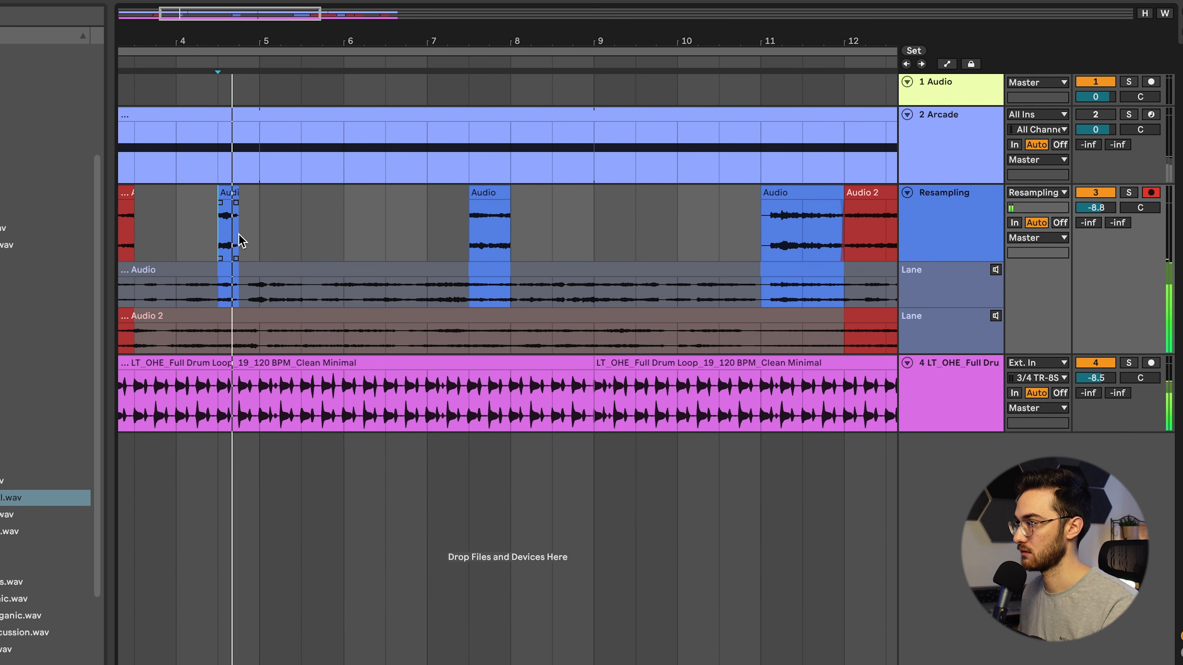
double_click(228, 193)
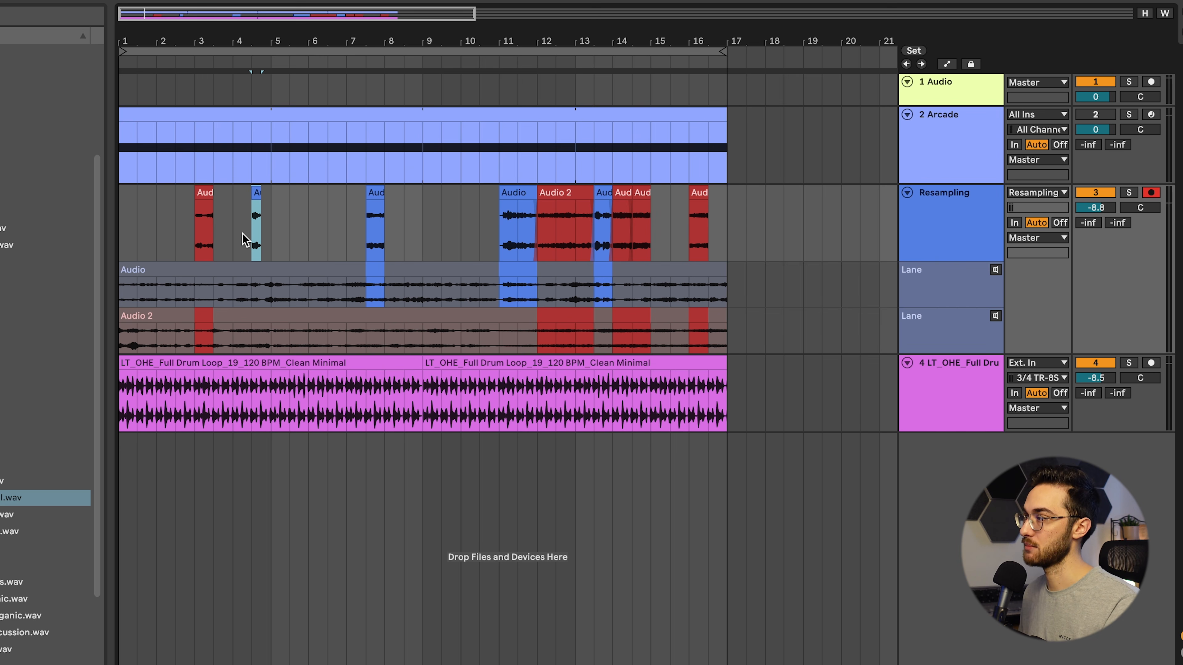
- Copy the quarter-bar Audio clip to the start and the middle of bar 1, and set the arrangement grid to 1/16
drag(256, 196, 130, 194)
drag(124, 41, 125, 84)
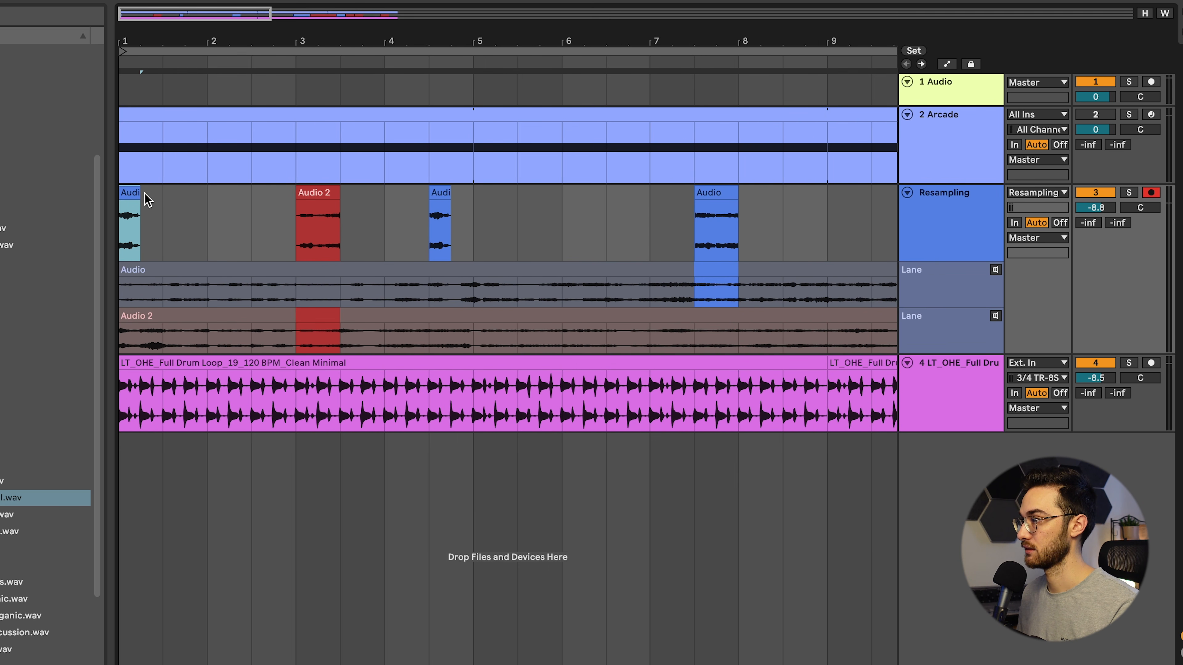
drag(133, 200, 168, 196)
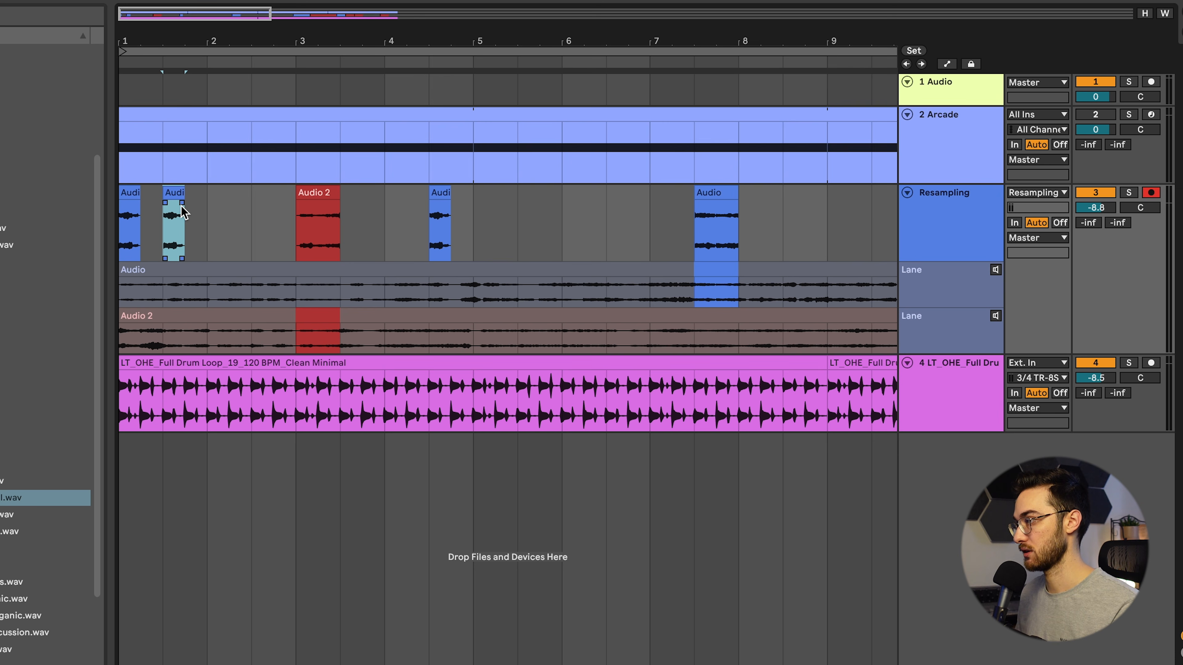
right_click(206, 239)
click(324, 399)
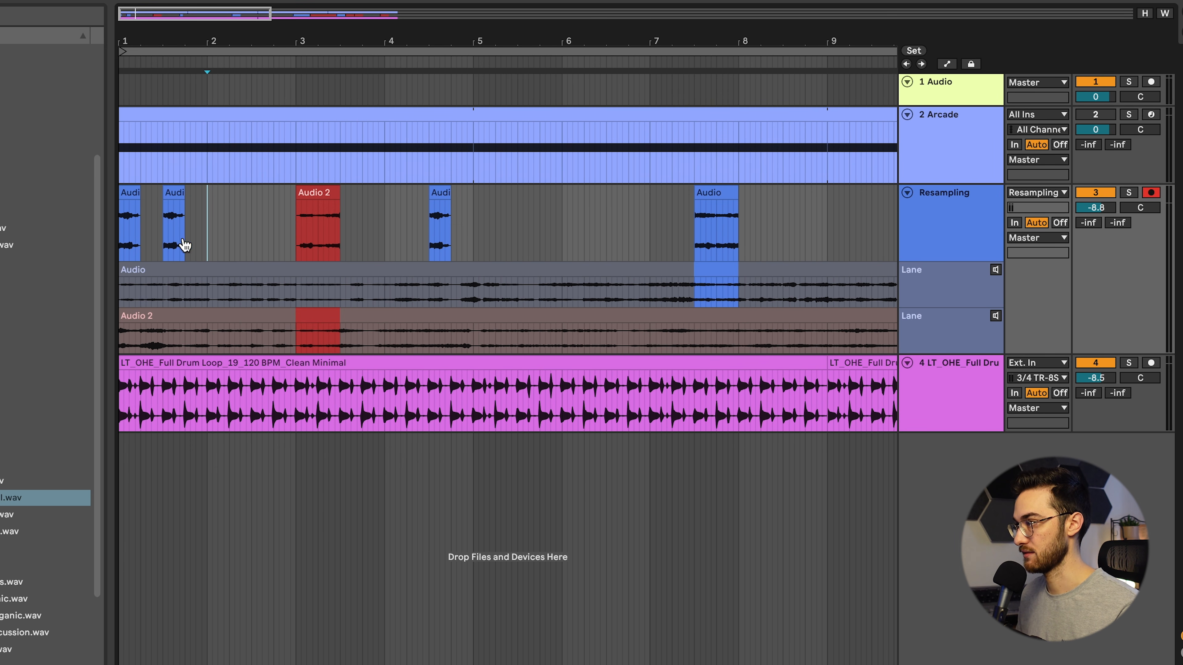
- Consolidate bar 1 of the Resampling track into one clip and duplicate it to bar 2
click(173, 235)
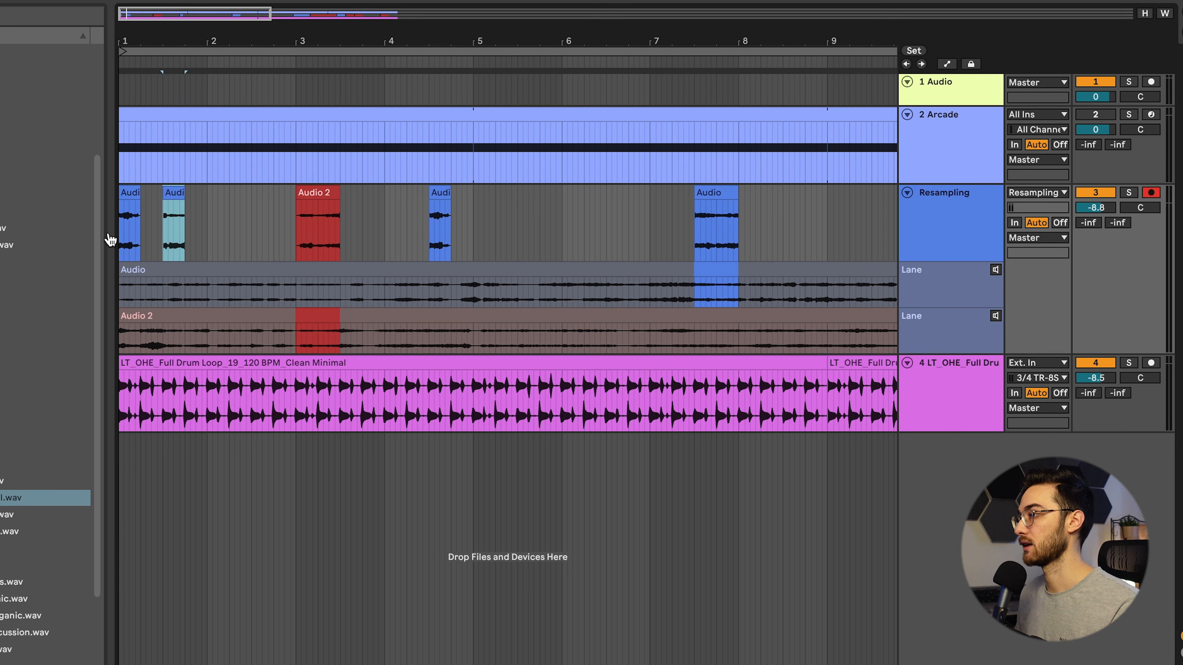
click(130, 190)
drag(209, 211, 113, 215)
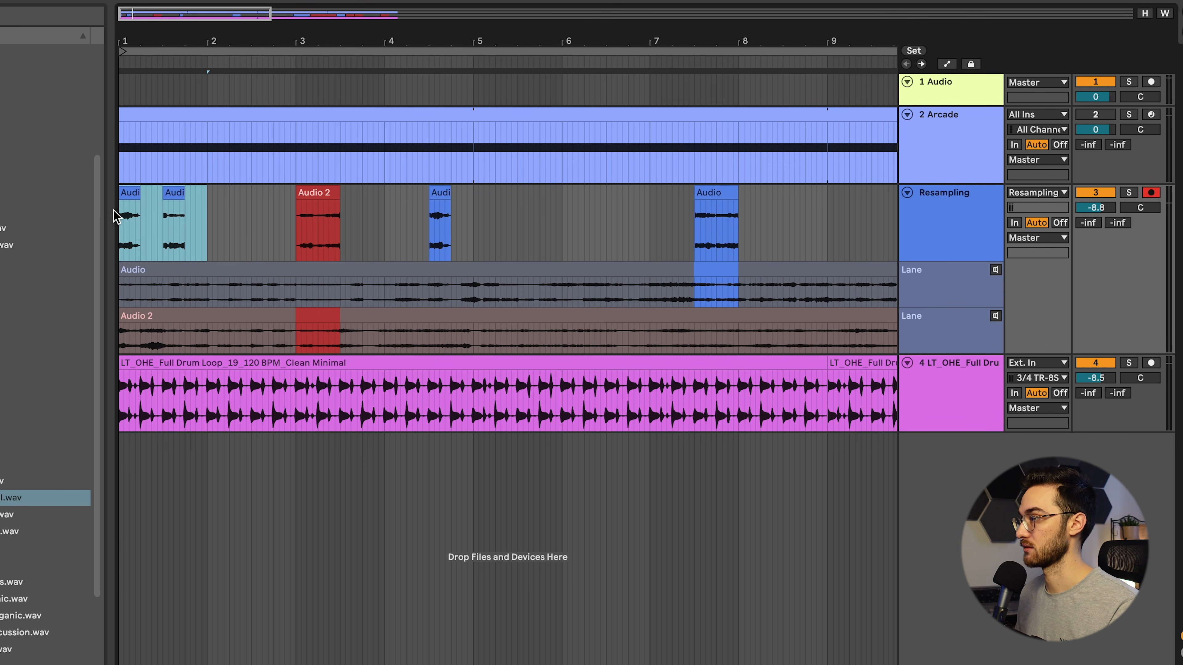
key(ctrl+j)
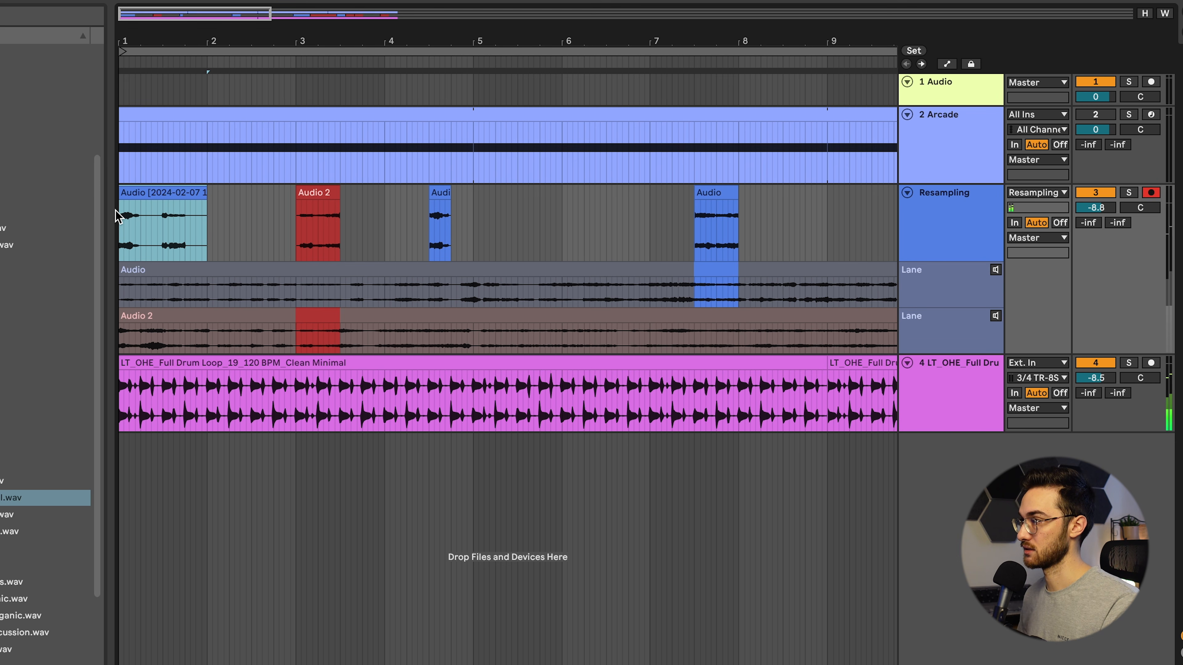
key(ctrl+d)
- Set the loop region to bars 1 and 2 and play the two consolidated clips over the drum loop
click(154, 193)
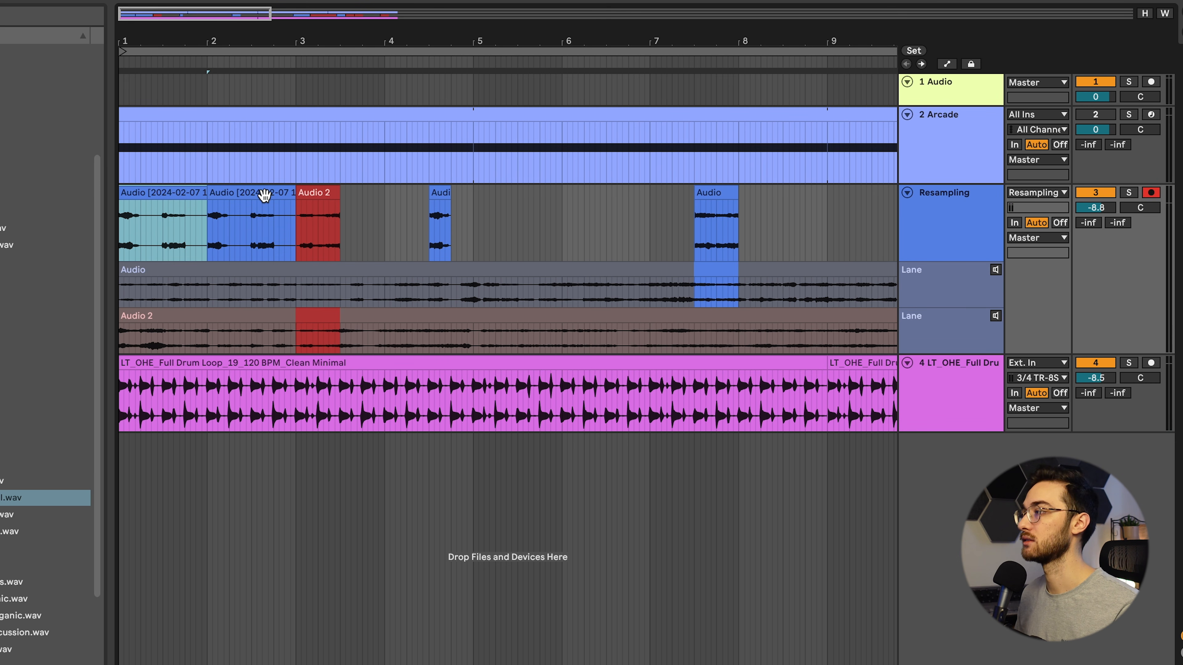
shift+click(259, 191)
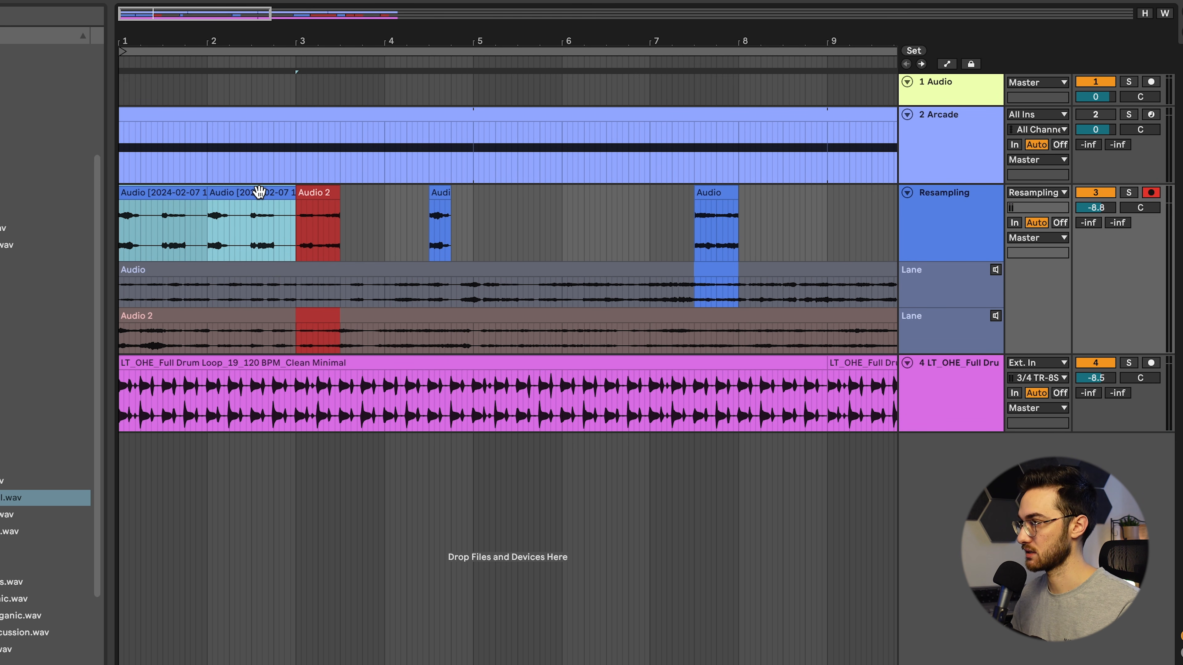
key(ctrl+l)
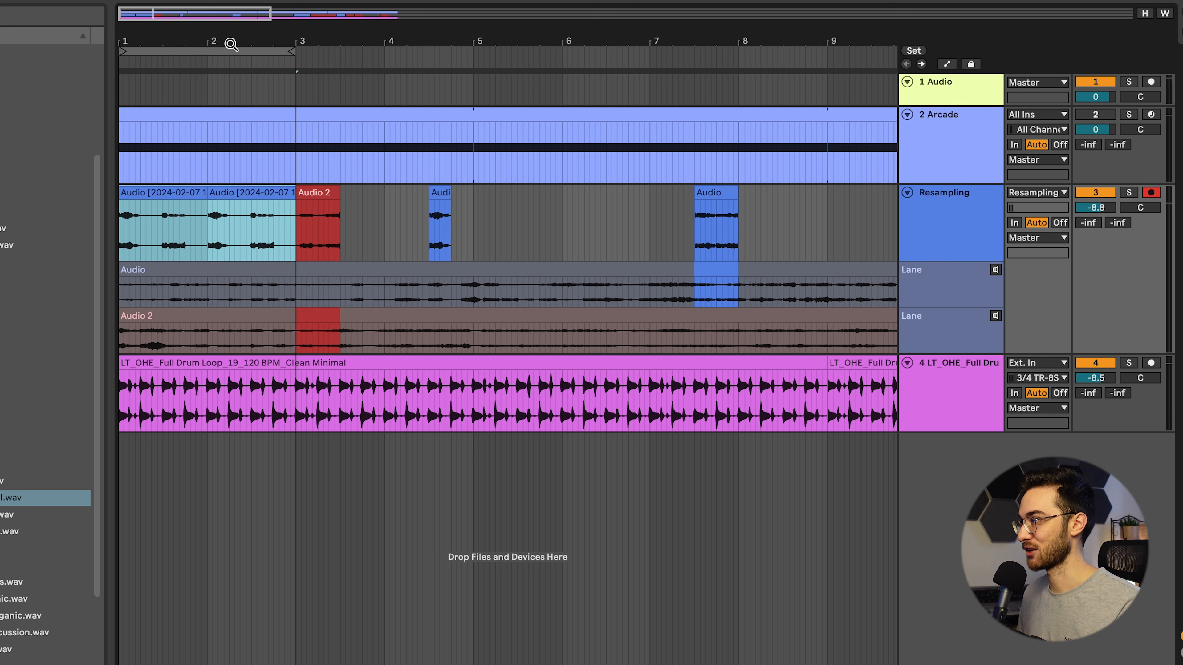
key(space)
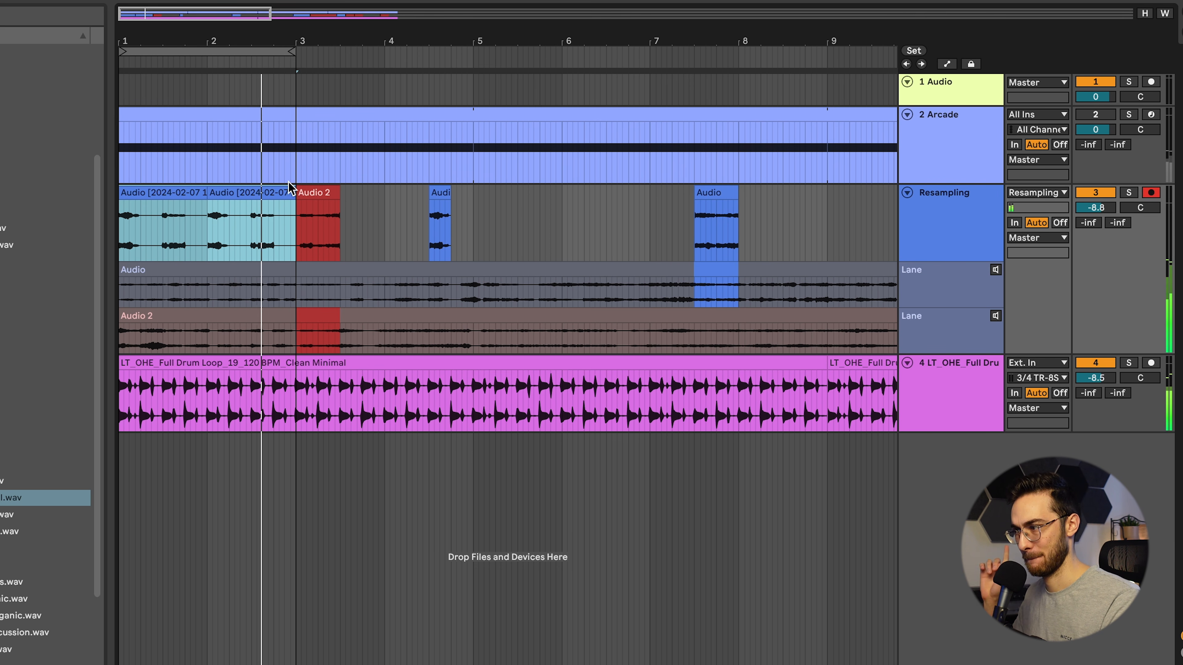
click(256, 193)
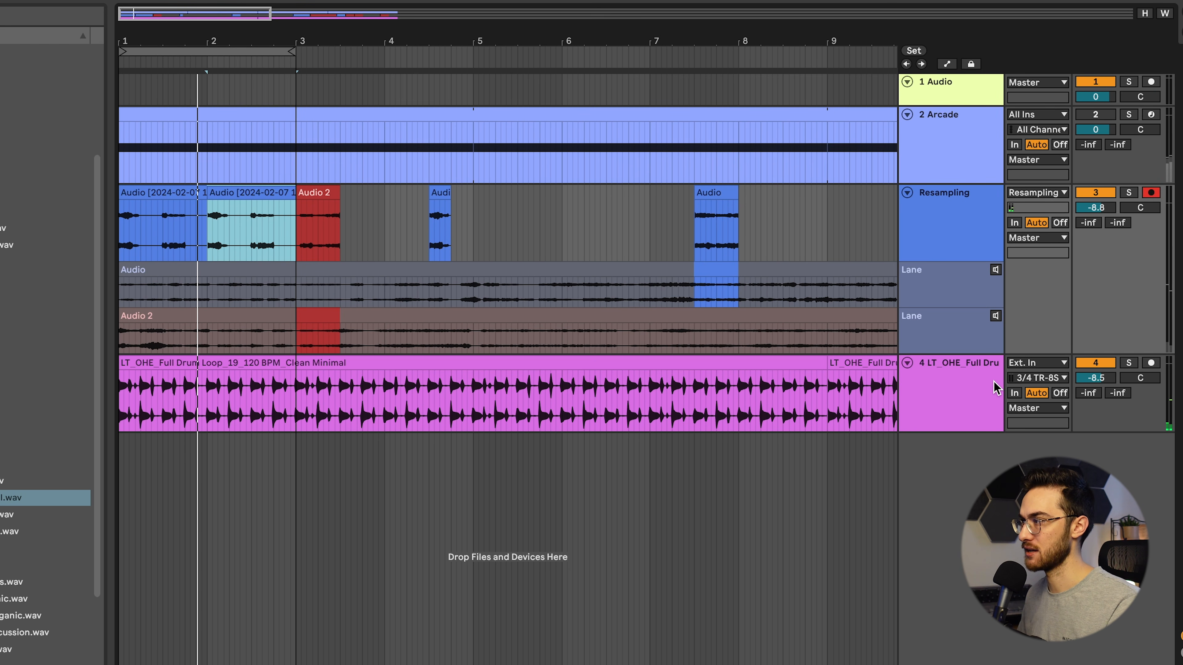
click(160, 192)
key(space)
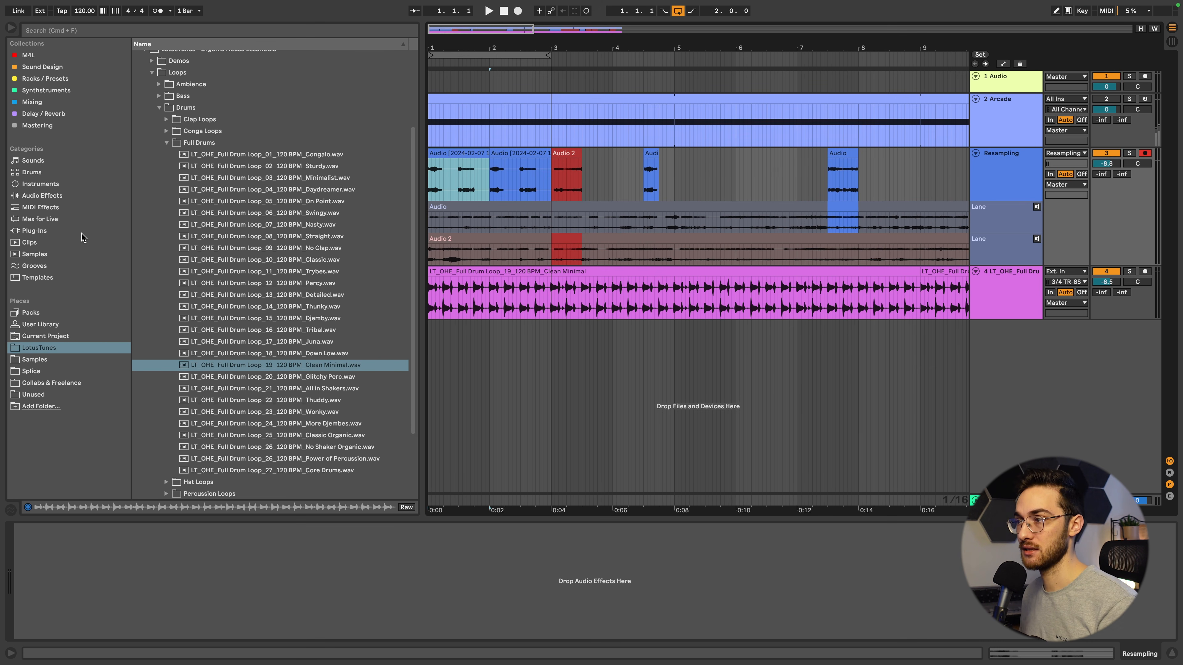
- Add Output's AUv2 Movement plug-in to the Resampling track, open its window and move the handle on its XY pad
click(52, 232)
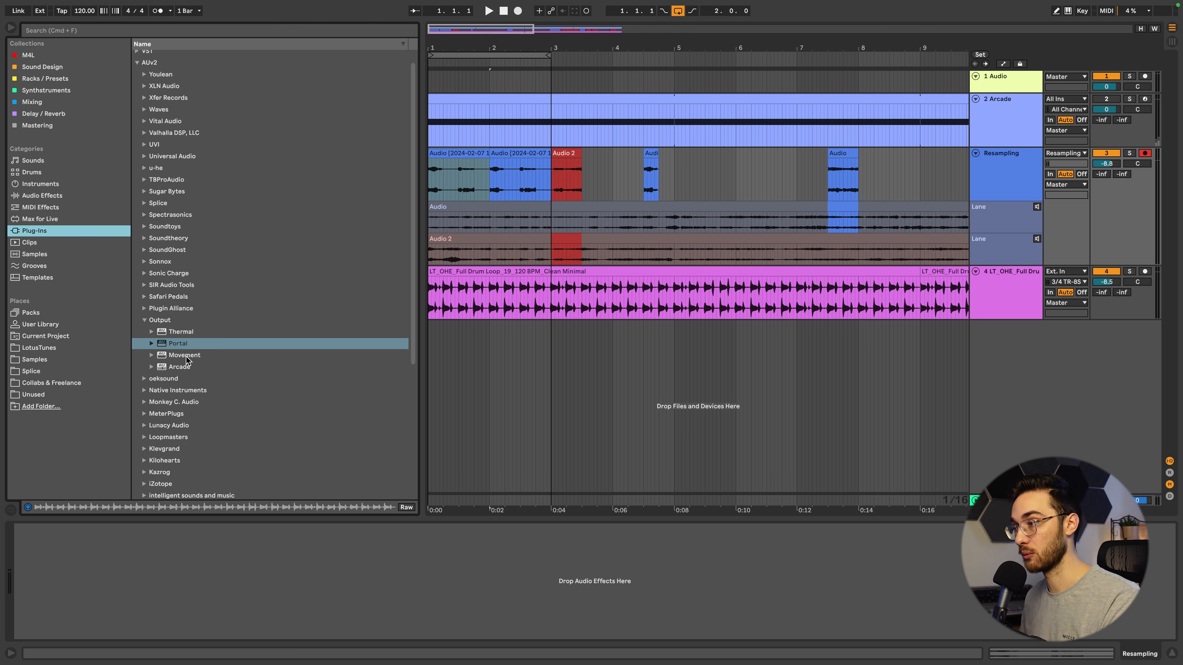
drag(189, 360, 244, 559)
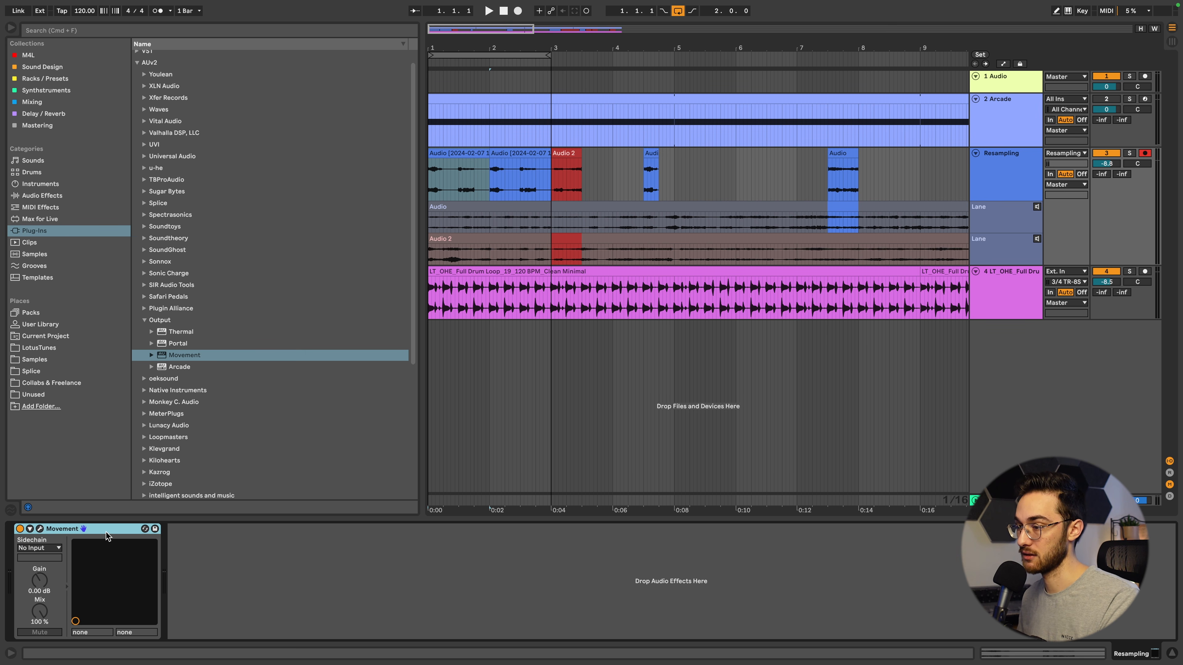
click(39, 529)
drag(475, 247, 561, 281)
drag(553, 429, 531, 460)
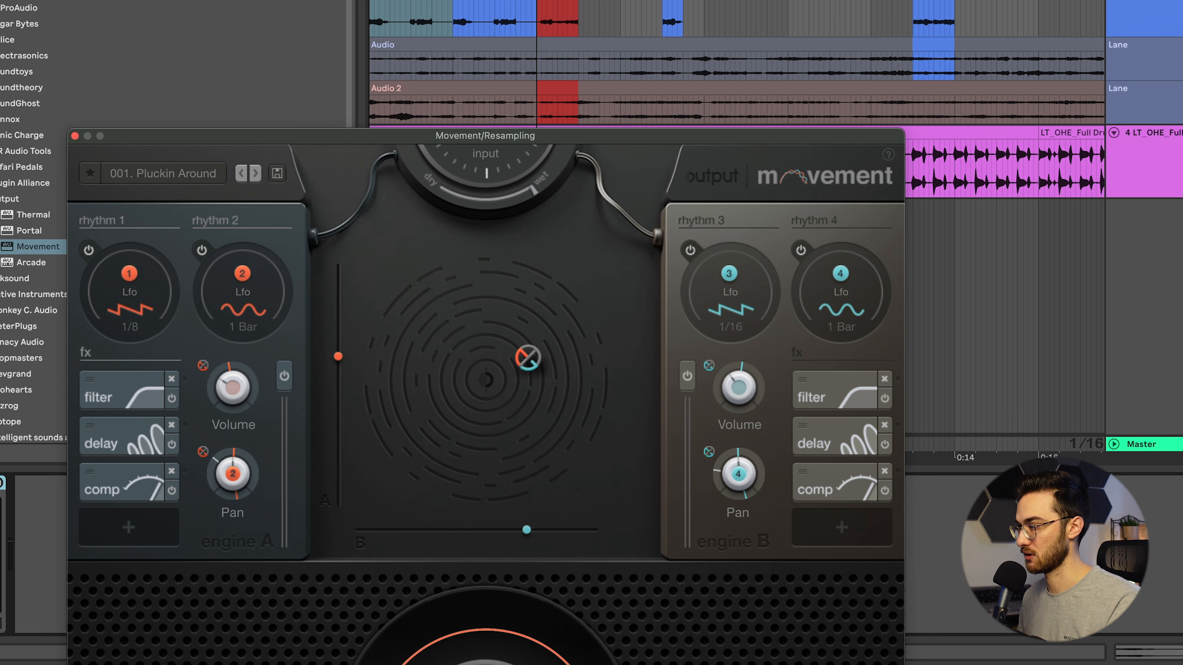
- Play the loop and load Movement's preset 009. To and Fro on the Resampling track
drag(507, 383, 481, 361)
click(173, 181)
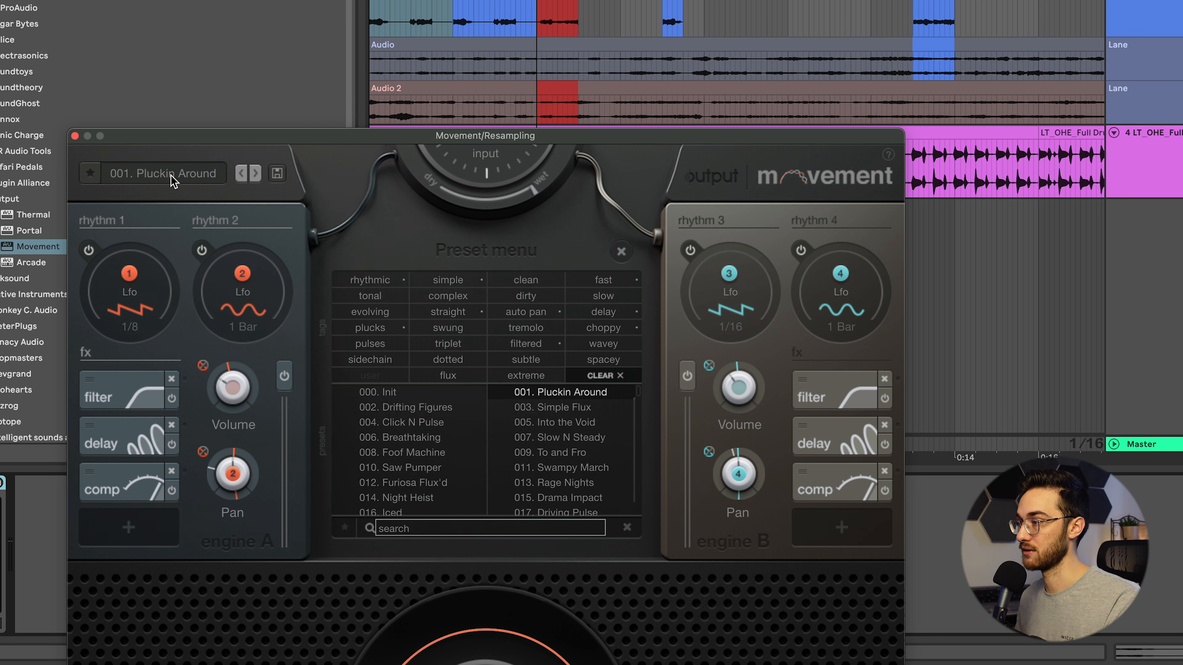
click(451, 4)
key(space)
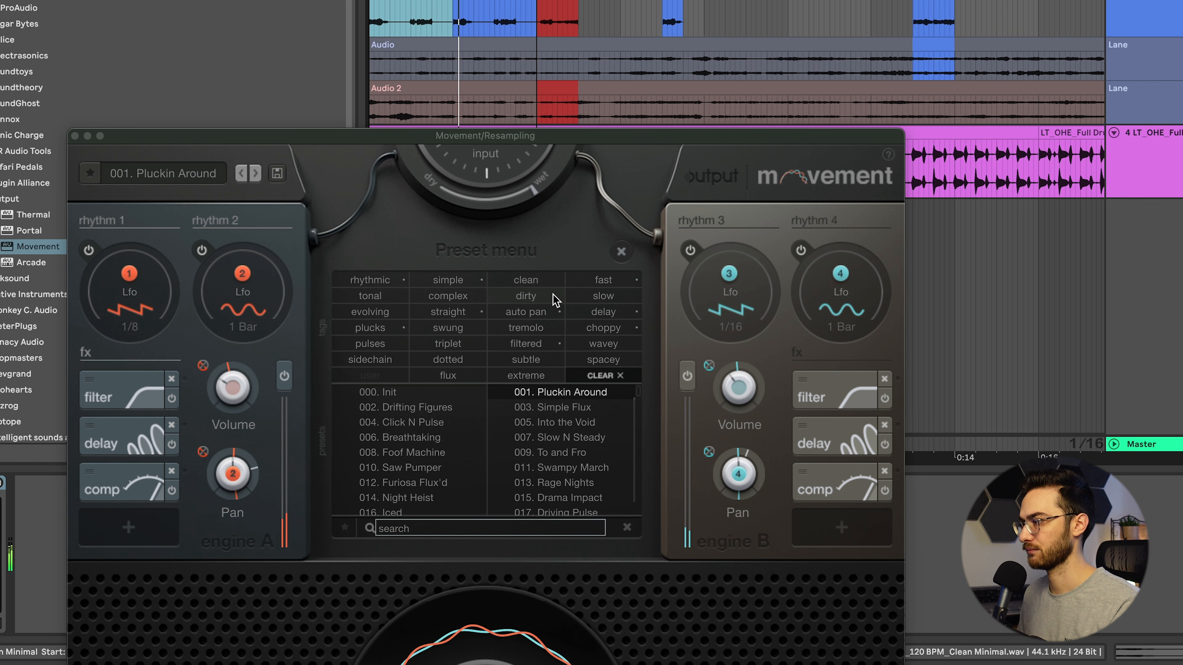
click(569, 453)
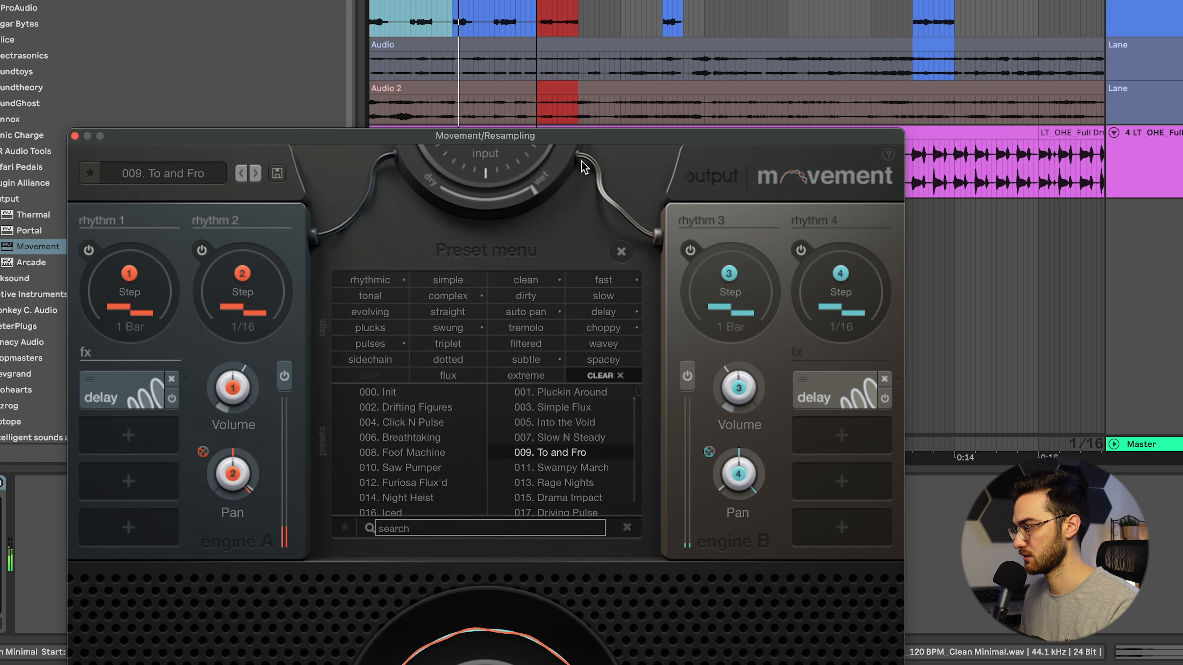
- Close the Movement window and hide the Resampling track's take lanes
click(567, 126)
click(517, 9)
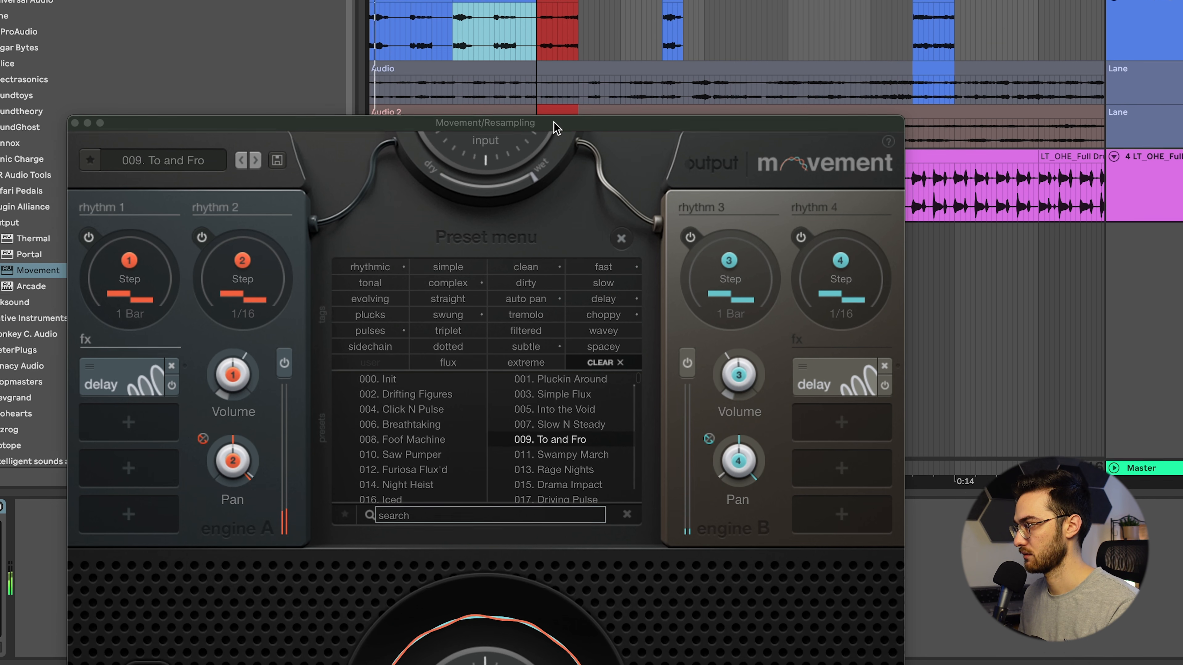
drag(555, 99, 558, 63)
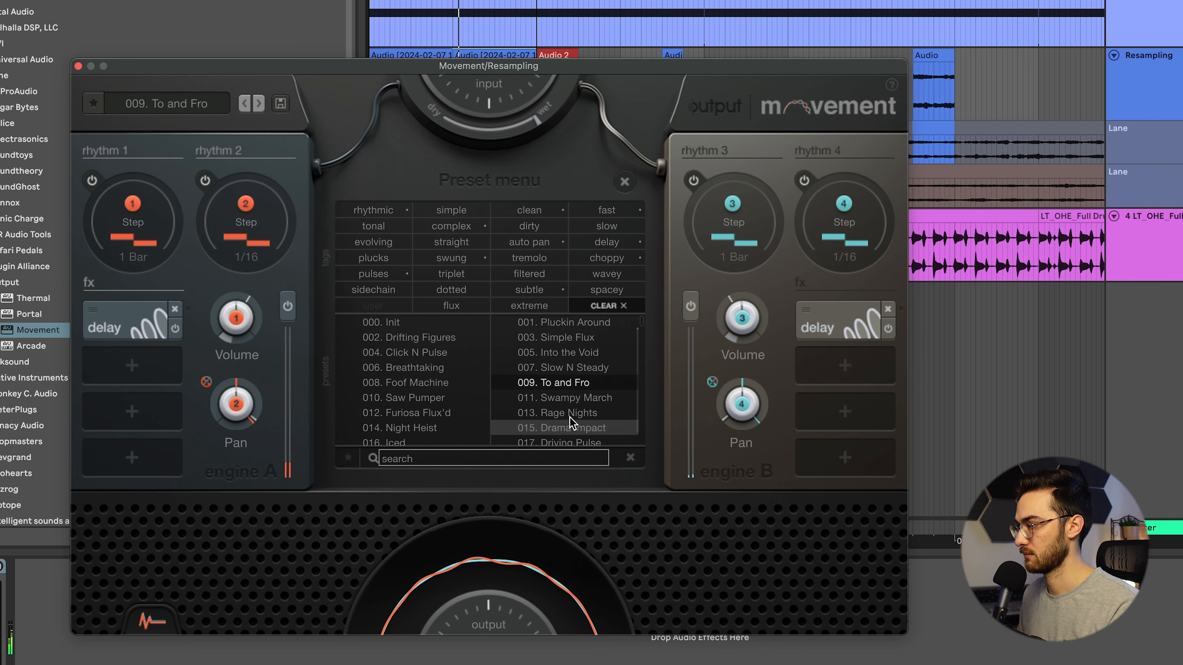
click(79, 67)
right_click(1164, 105)
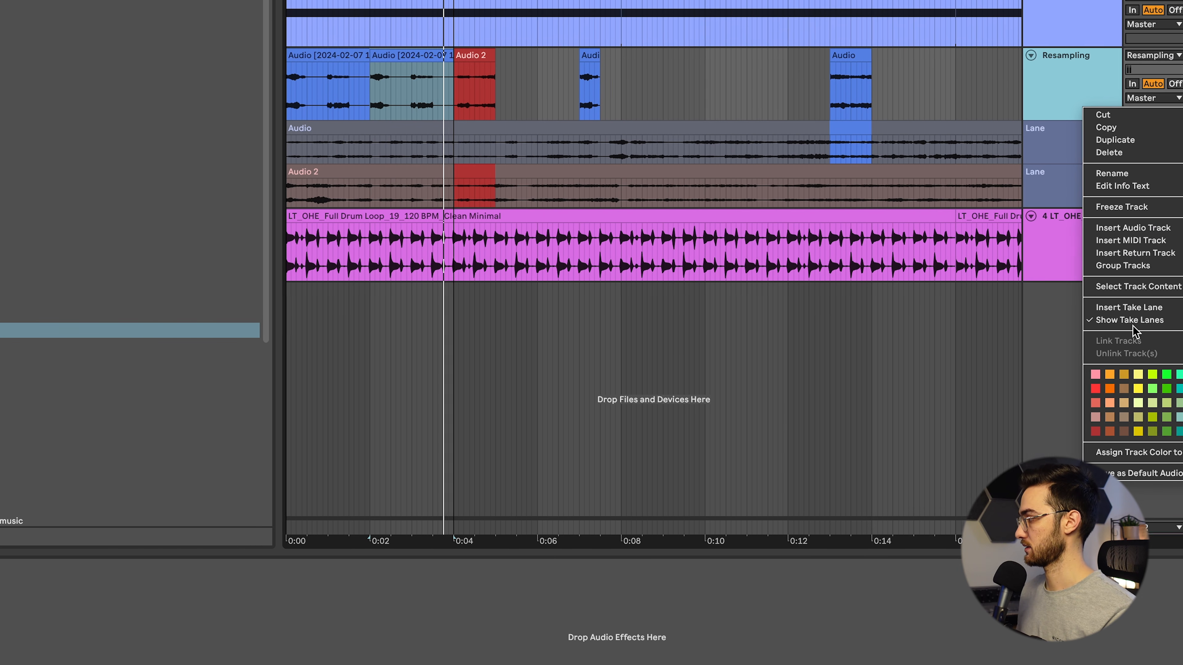
click(1012, 322)
click(234, 55)
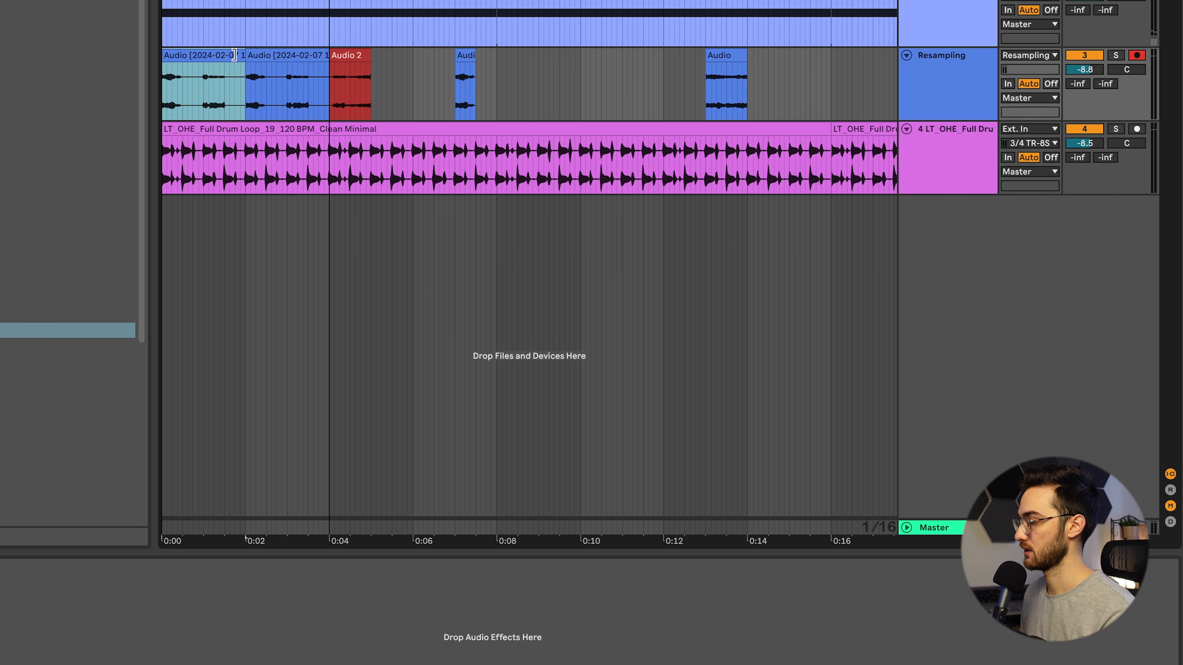
- Insert an unfolded audio track below the Resampling track, set its input to Resampling and arm it for recording
click(977, 82)
key(ctrl+t)
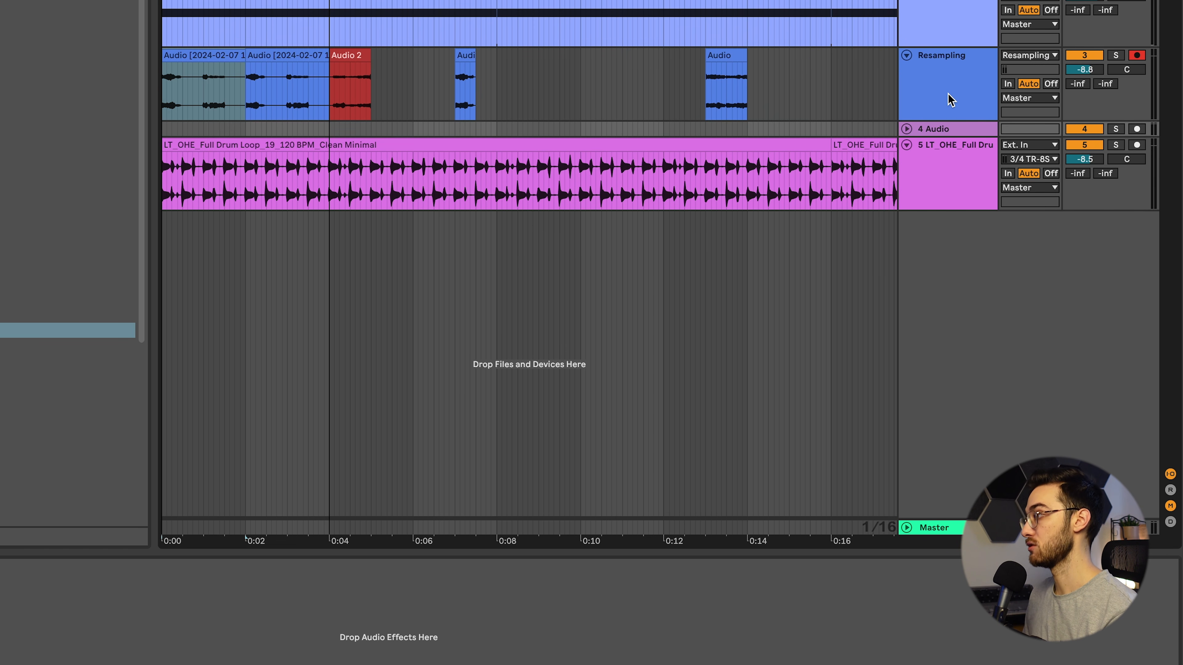
click(907, 129)
click(947, 152)
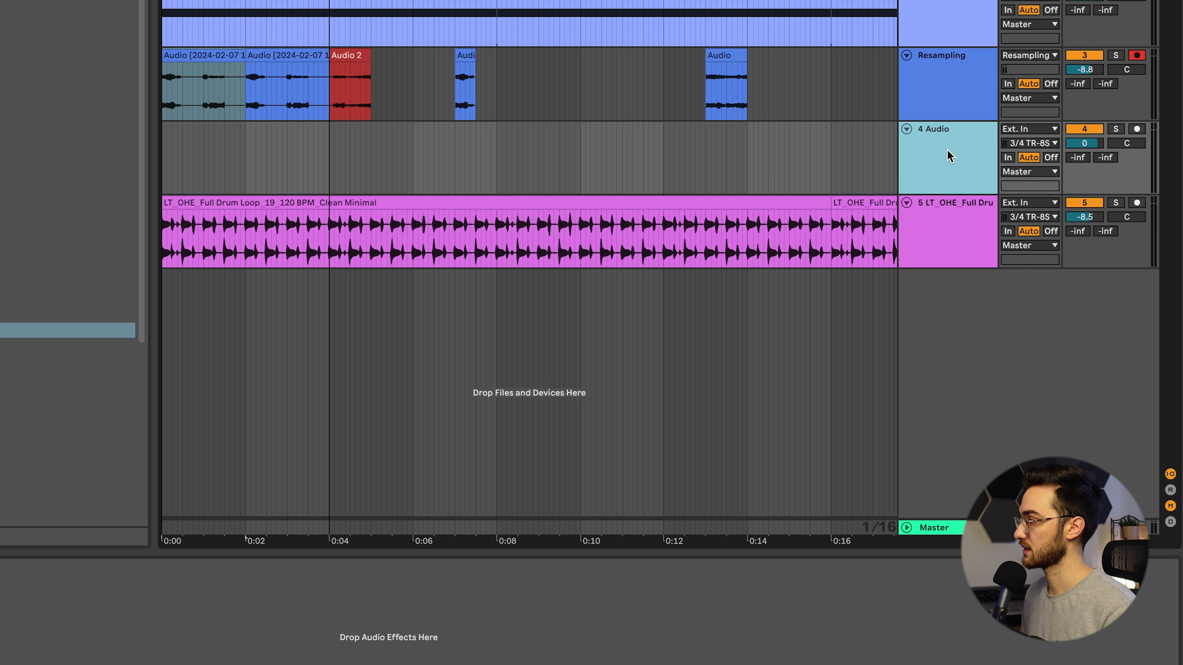
click(1028, 129)
click(1016, 168)
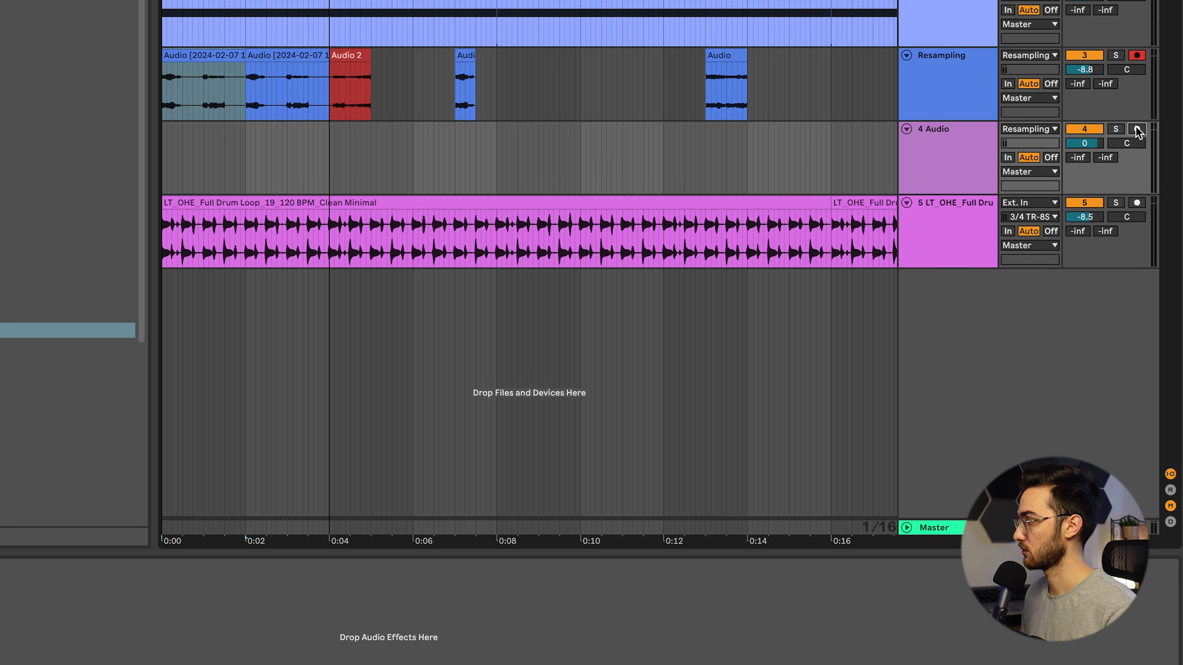
- Rename the new audio track to Resampling 2
click(950, 146)
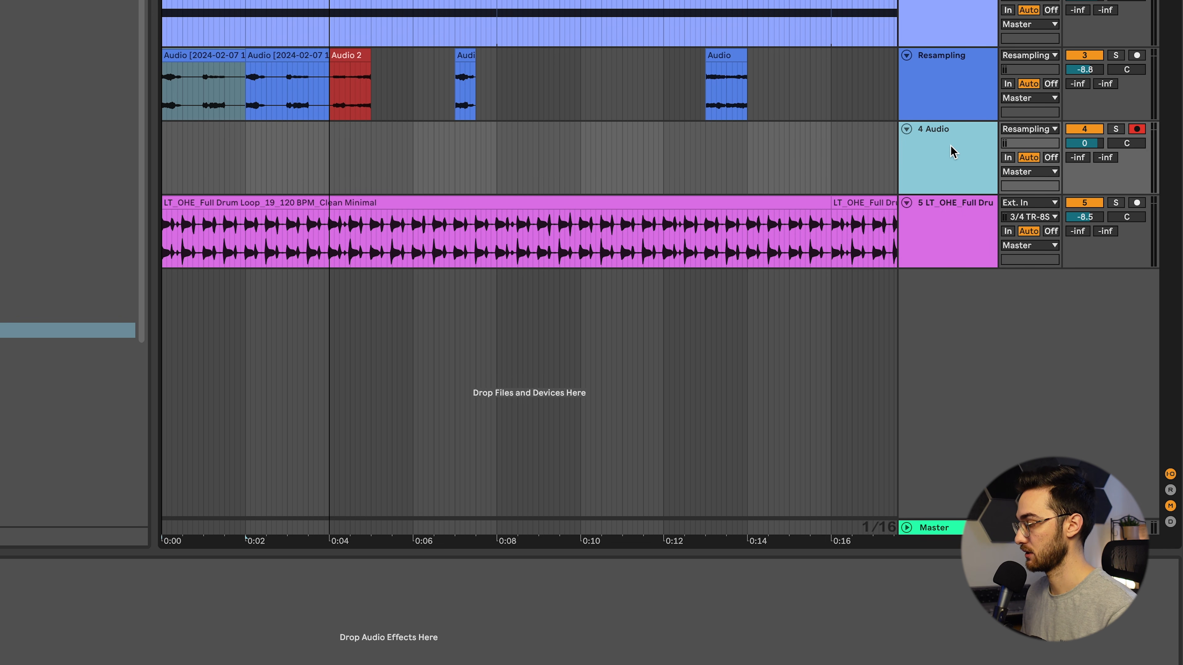
text(Reas)
key(BackSpace)
key(BackSpace)
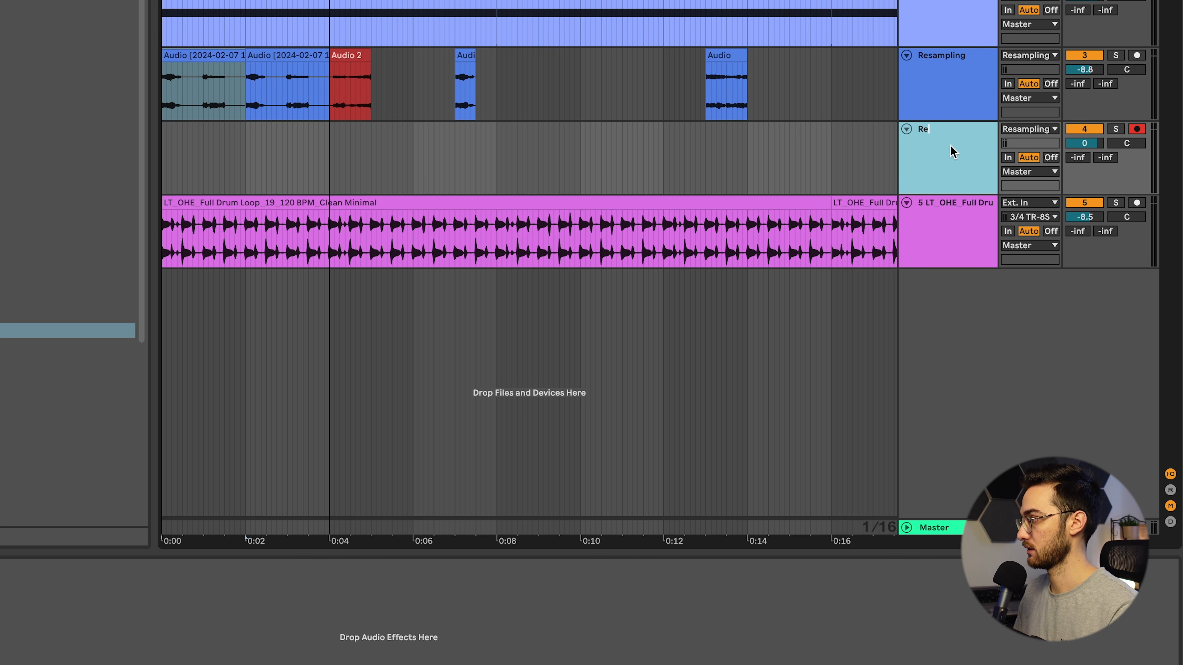
text(sampling 2)
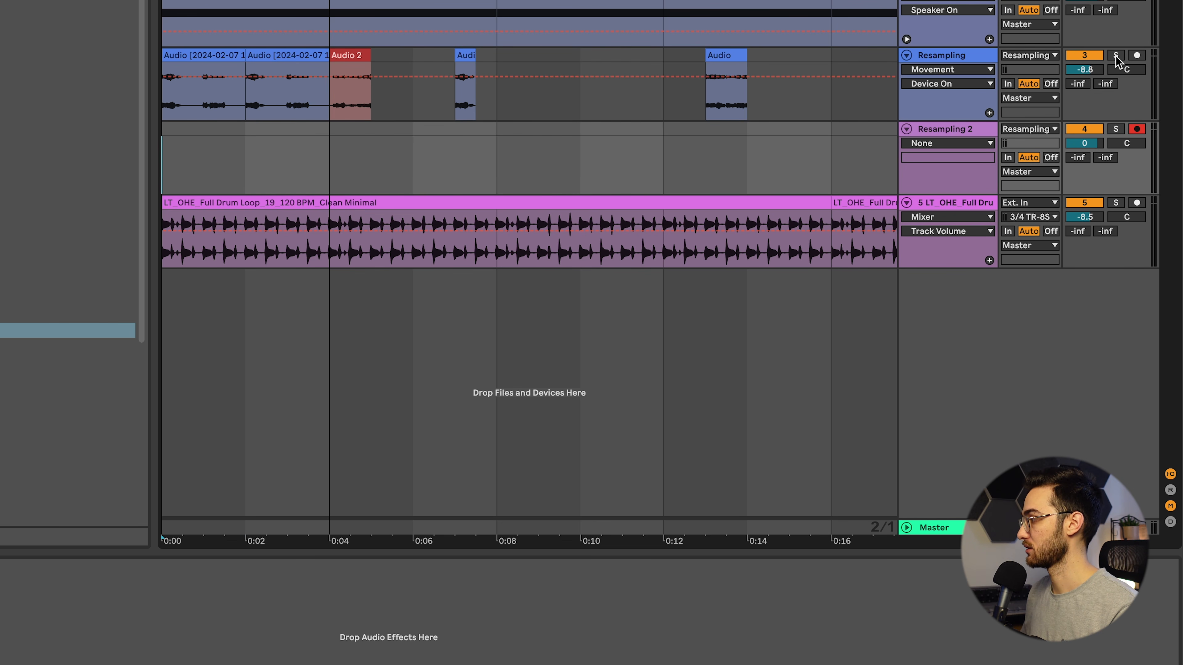
- Solo the Resampling track, start recording the loop from bar 1 into Resampling 2, and hide the automation
click(189, 56)
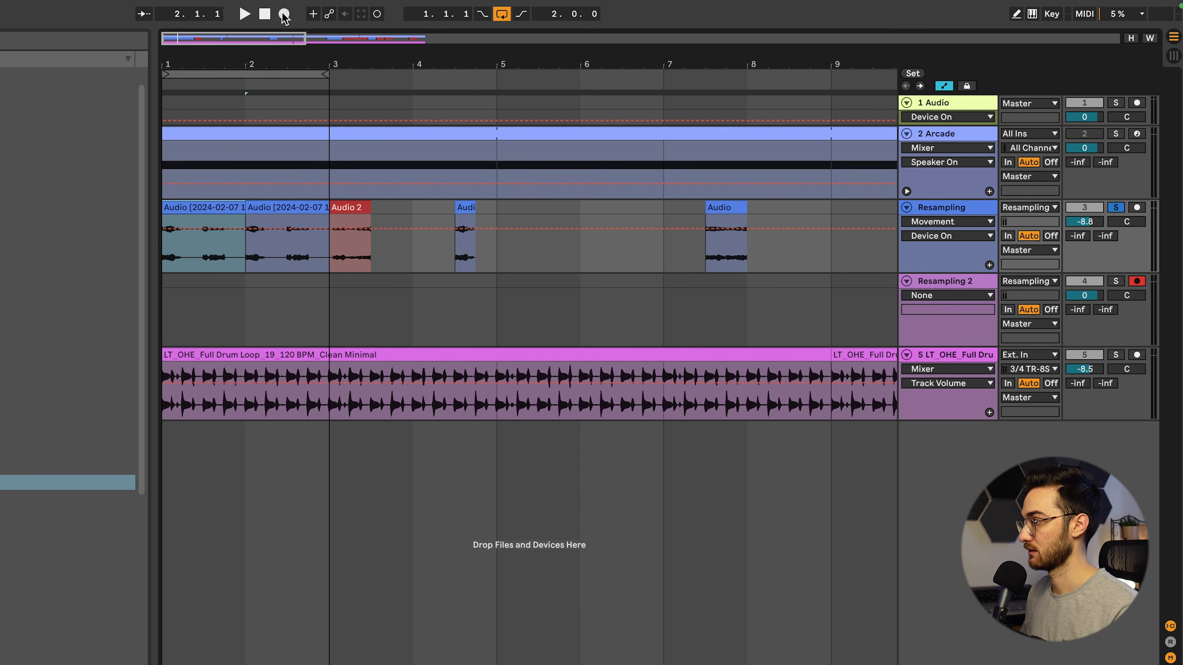
click(284, 15)
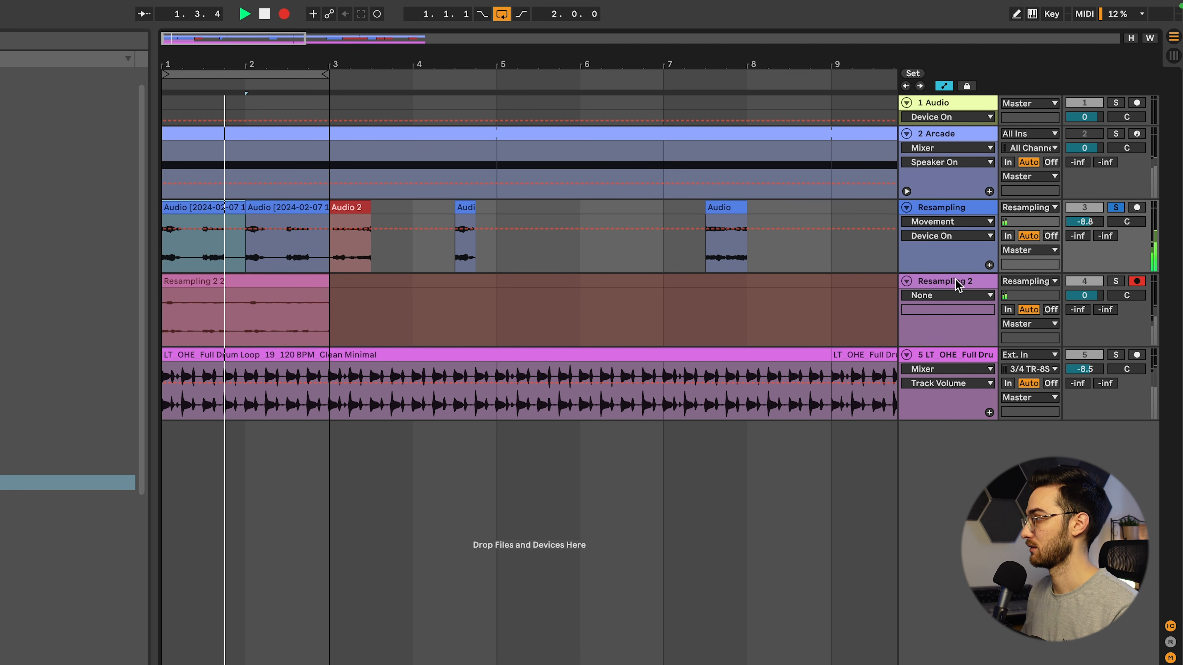
key(a)
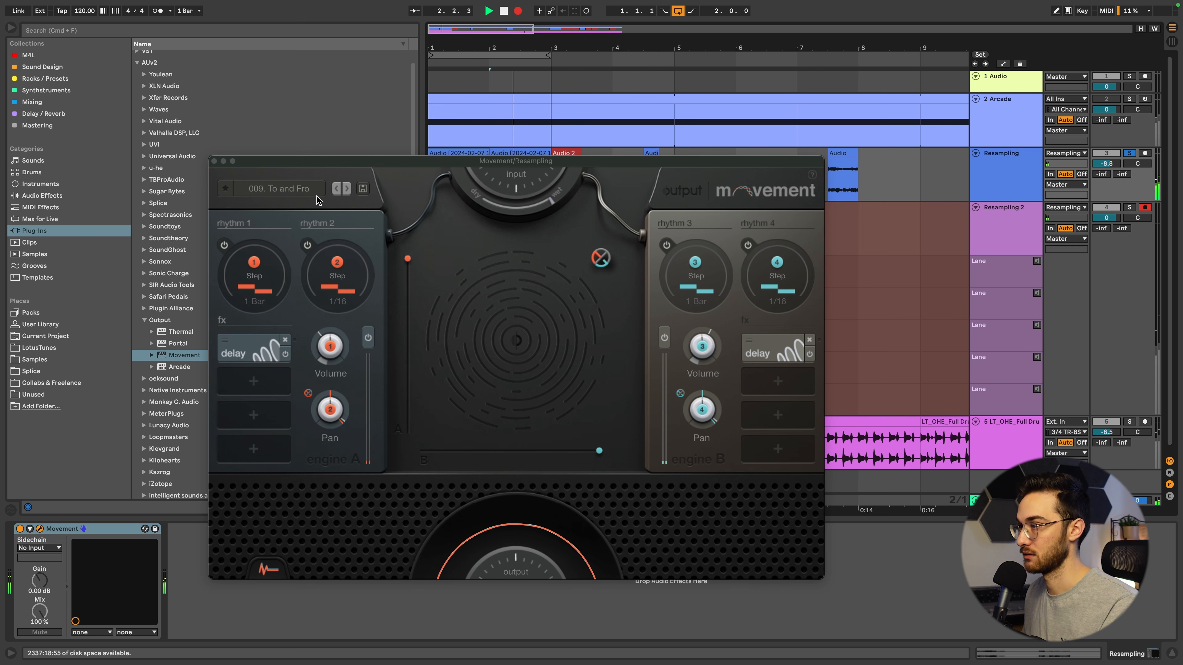
- While recording, filter Movement's presets by dotted and try 010. Saw Pumper and 281. Sip and Dip
click(279, 188)
click(563, 391)
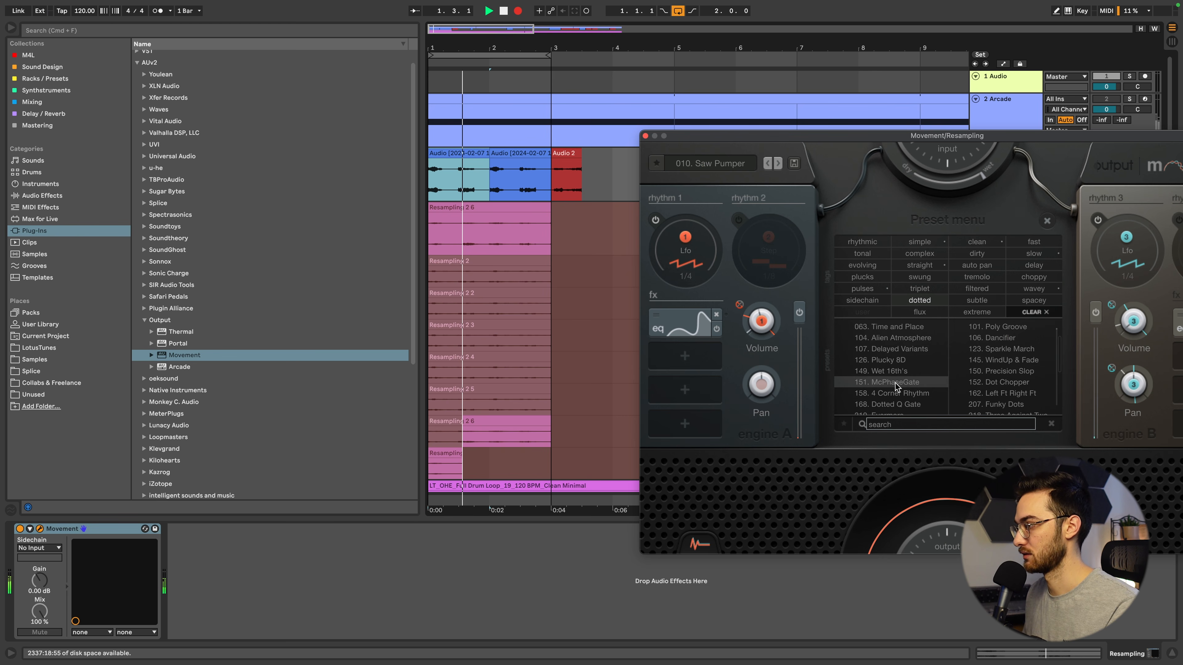
click(931, 383)
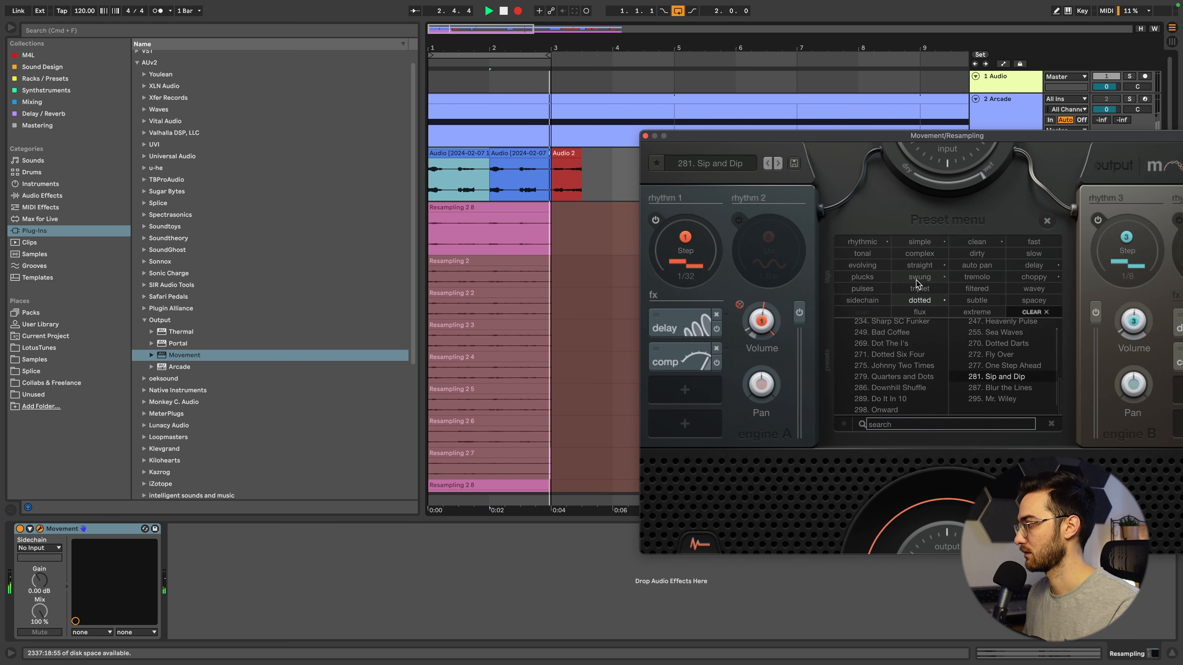
- Narrow Movement's presets by swung and choppy, record takes with 210. Evermore and 281. Sip and Dip, and stop recording
click(919, 280)
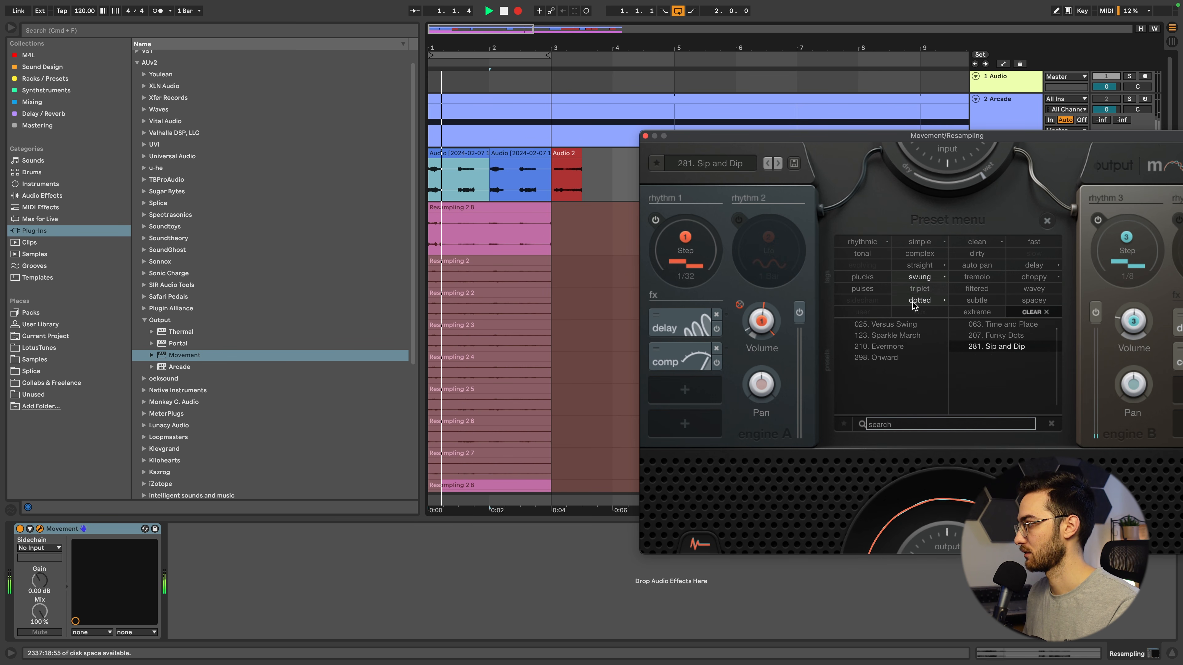
click(903, 348)
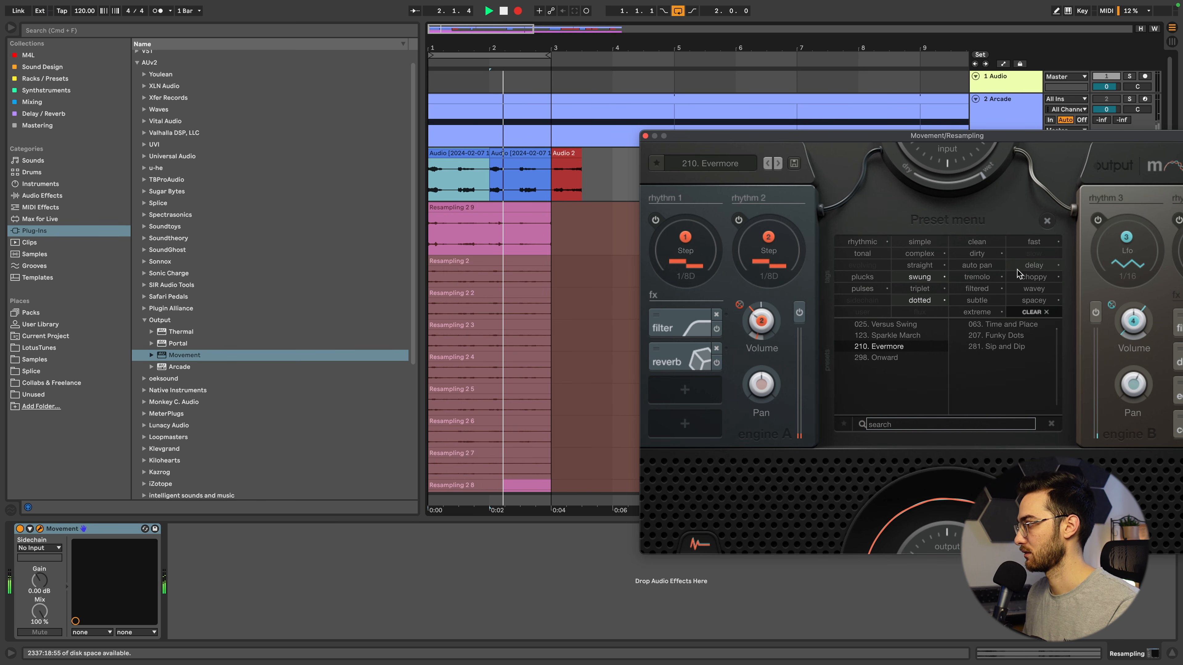
click(1034, 277)
click(997, 335)
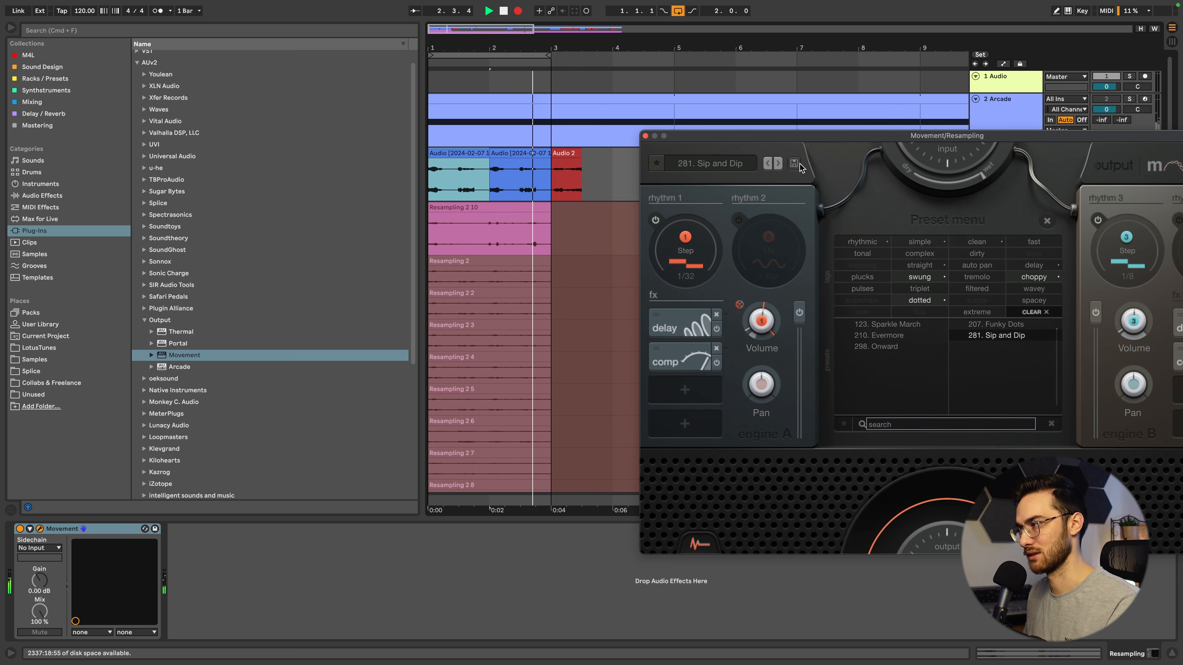
key(space)
click(645, 136)
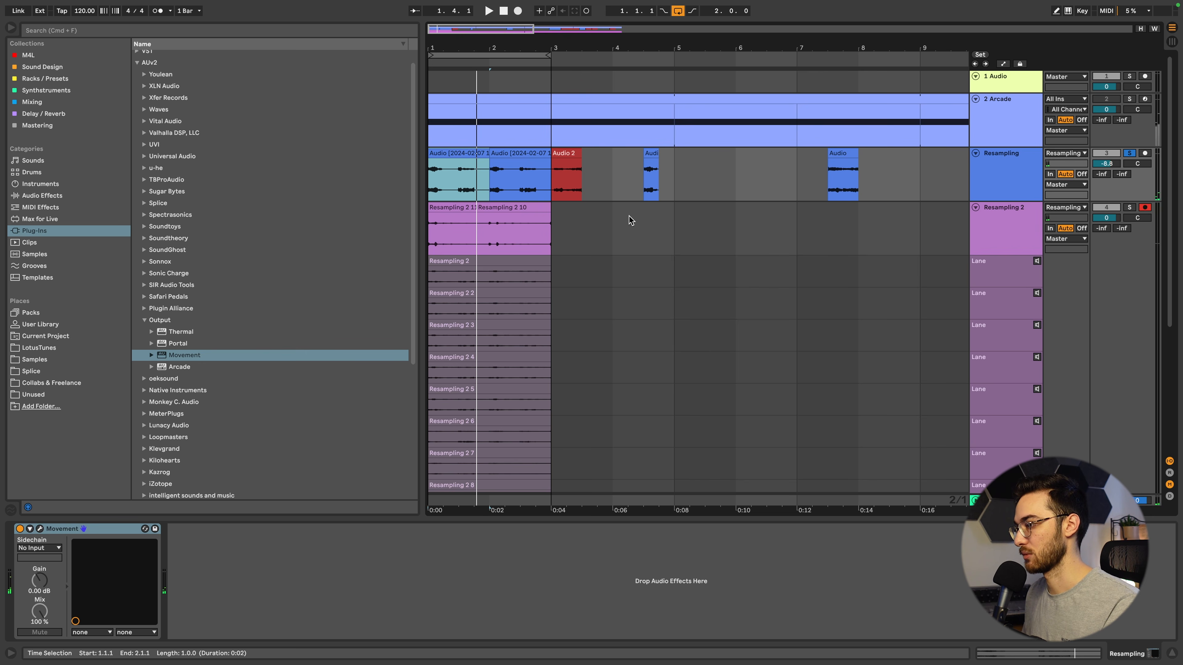
- Look through the recorded takes in the Resampling 2 track's take lanes
scroll(626, 290, down, 5)
scroll(599, 333, up, 4)
click(495, 262)
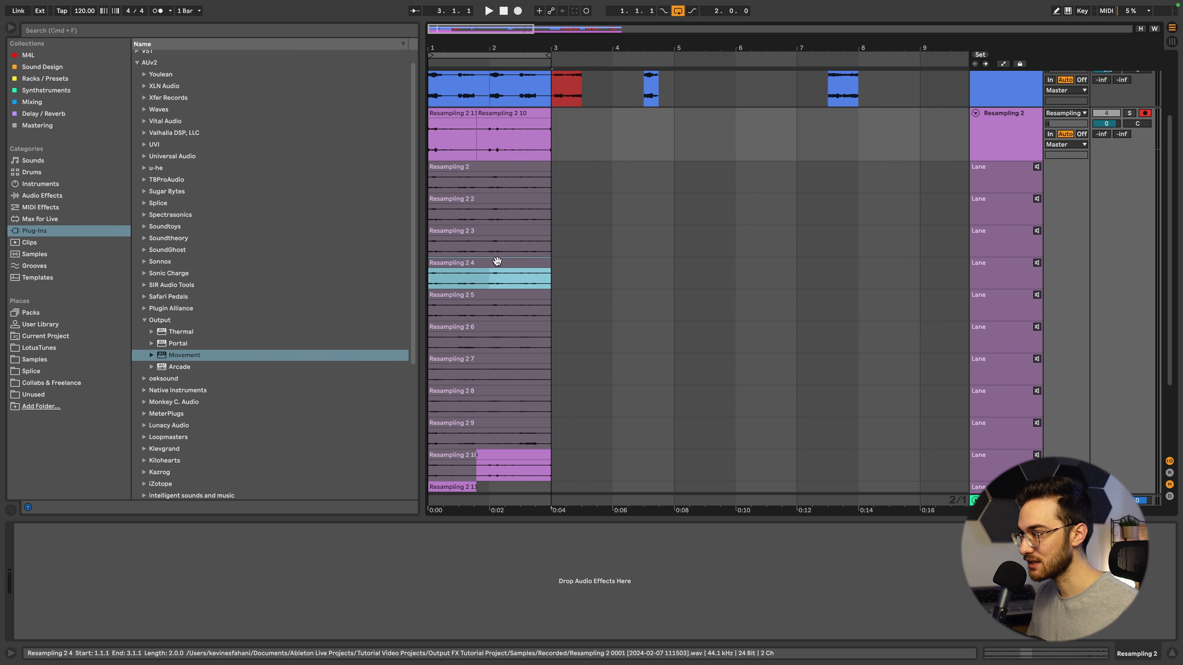
scroll(507, 256, up, 2)
scroll(574, 274, down, 2)
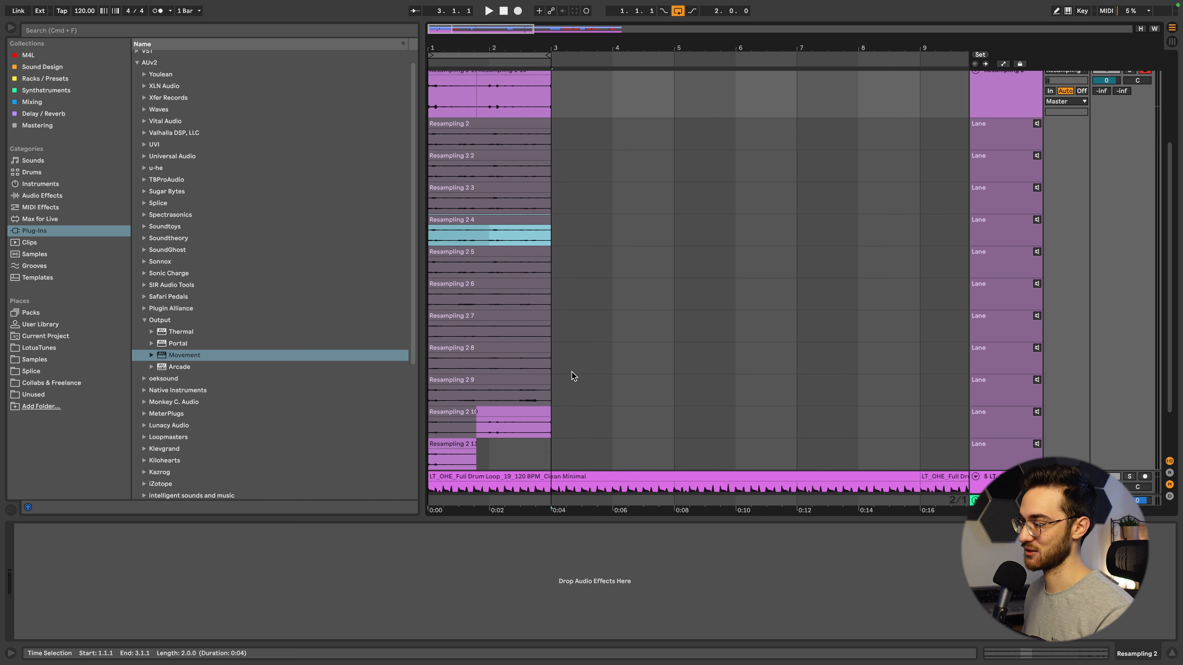
scroll(580, 334, up, 6)
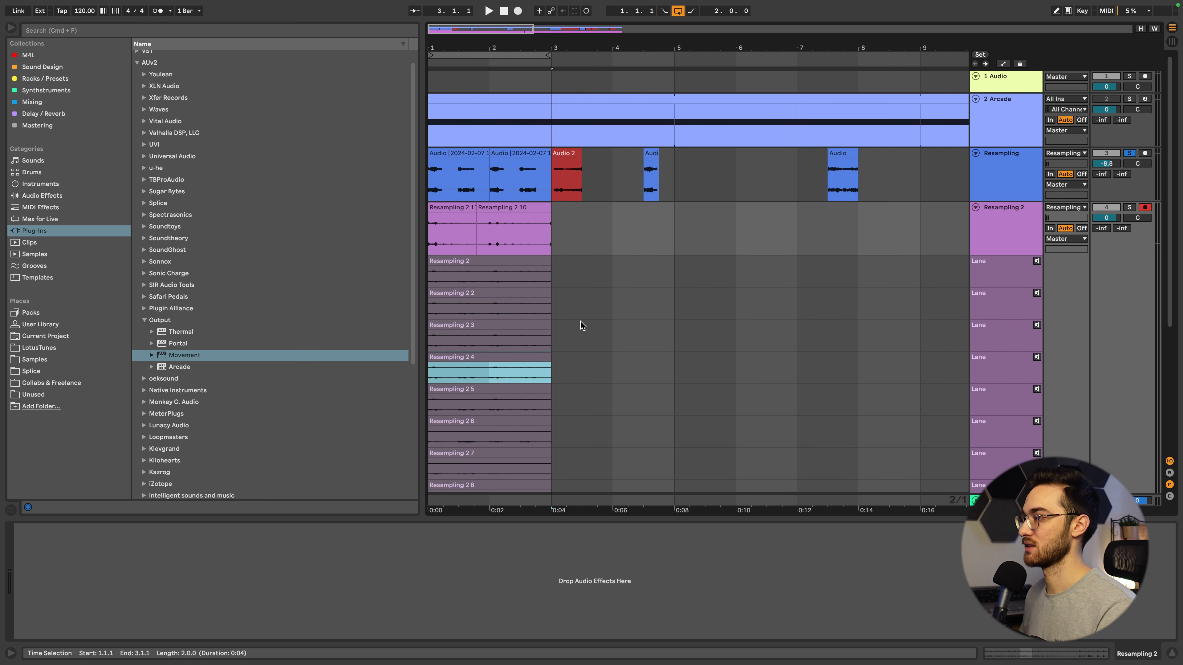
scroll(581, 324, down, 1)
right_click(582, 324)
click(515, 250)
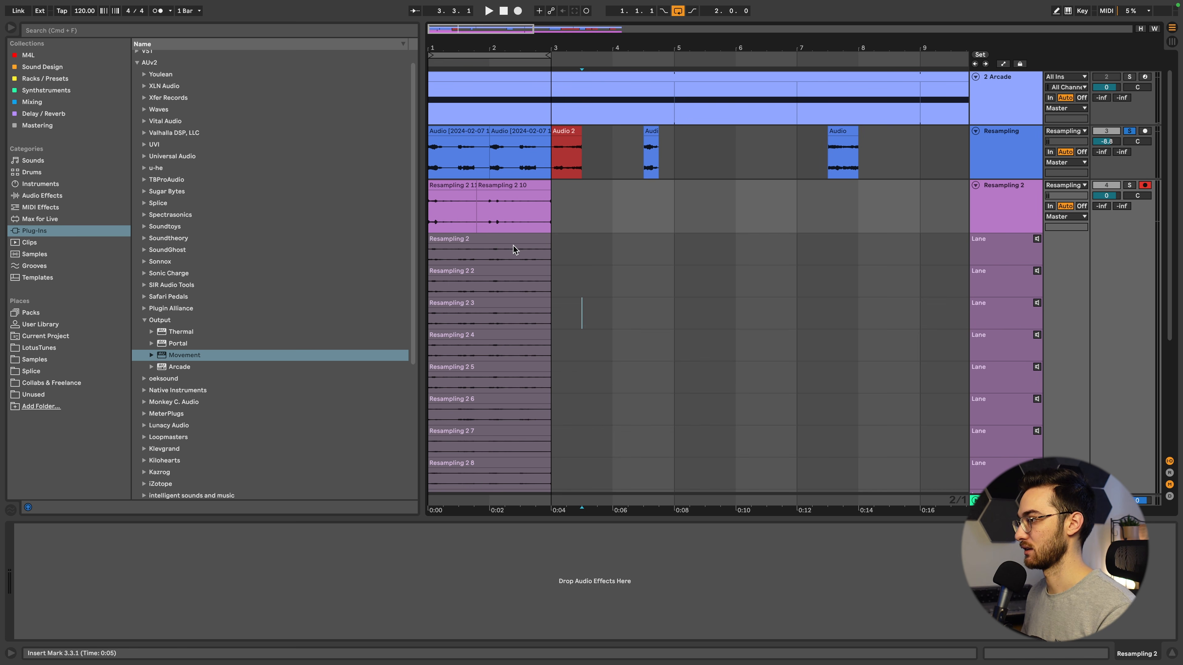
- Recolour the takes Resampling 2 green, Resampling 2 3 teal and Resampling 2 5 orange
right_click(513, 241)
click(563, 538)
scroll(498, 287, down, 1)
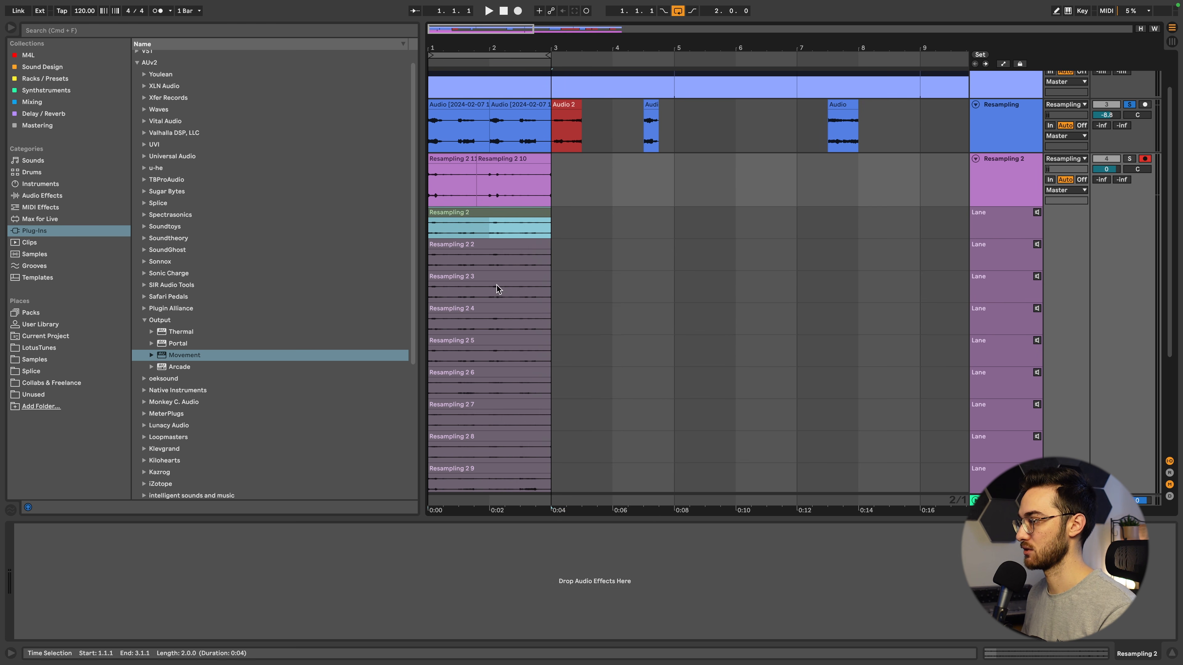
right_click(494, 274)
click(578, 572)
scroll(499, 319, down, 1)
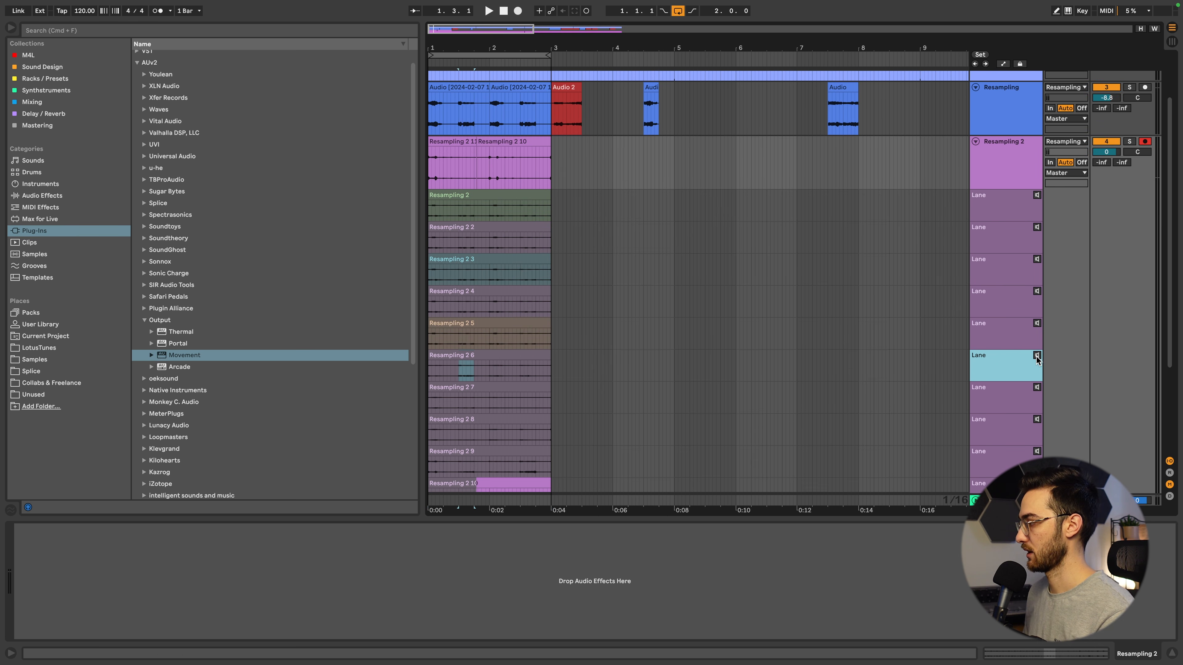
- Turn on auditioning for the Resampling 2 6 take lane and play it from bar 2
click(1037, 356)
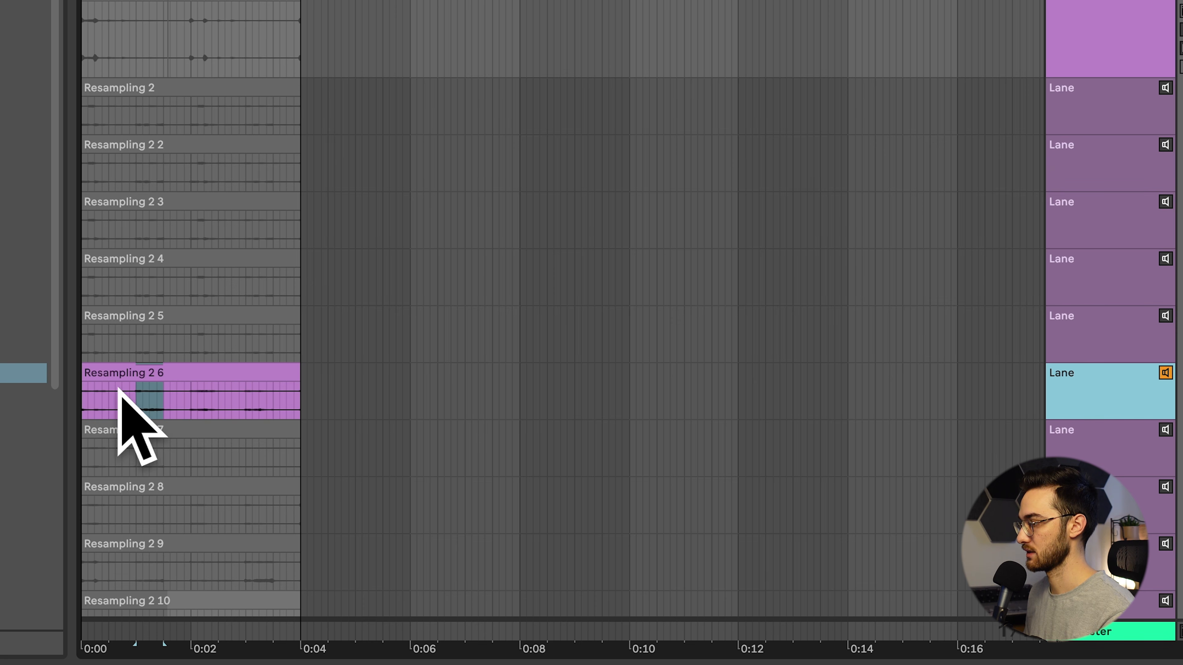
click(158, 409)
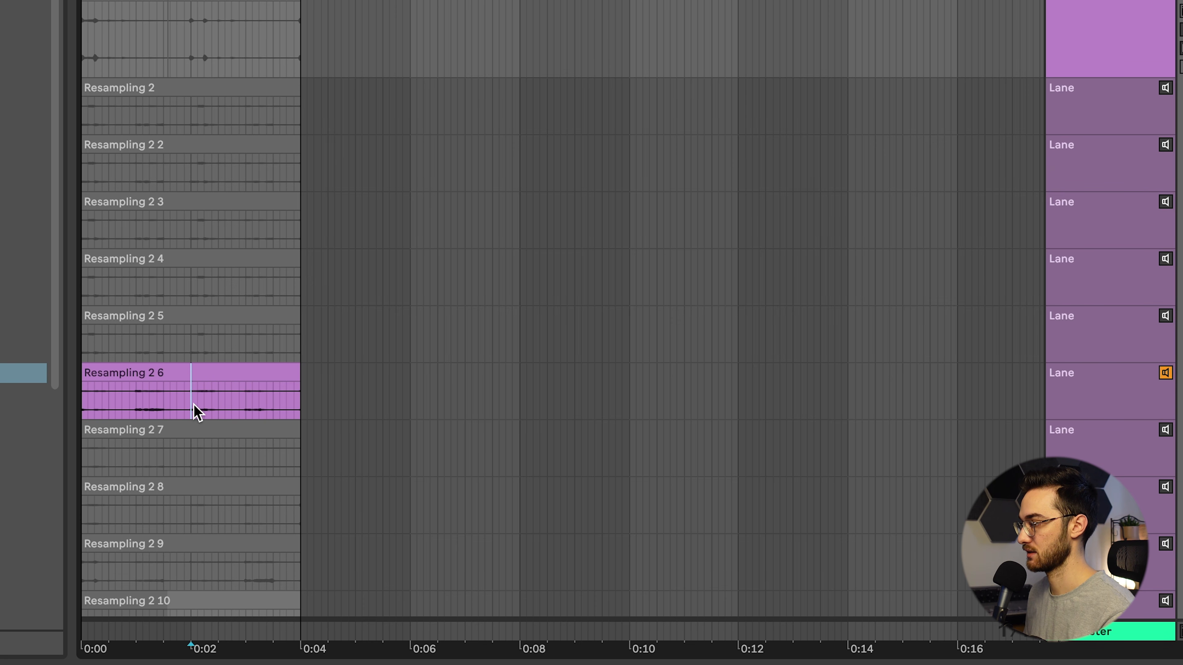
key(space)
scroll(251, 419, down, 1)
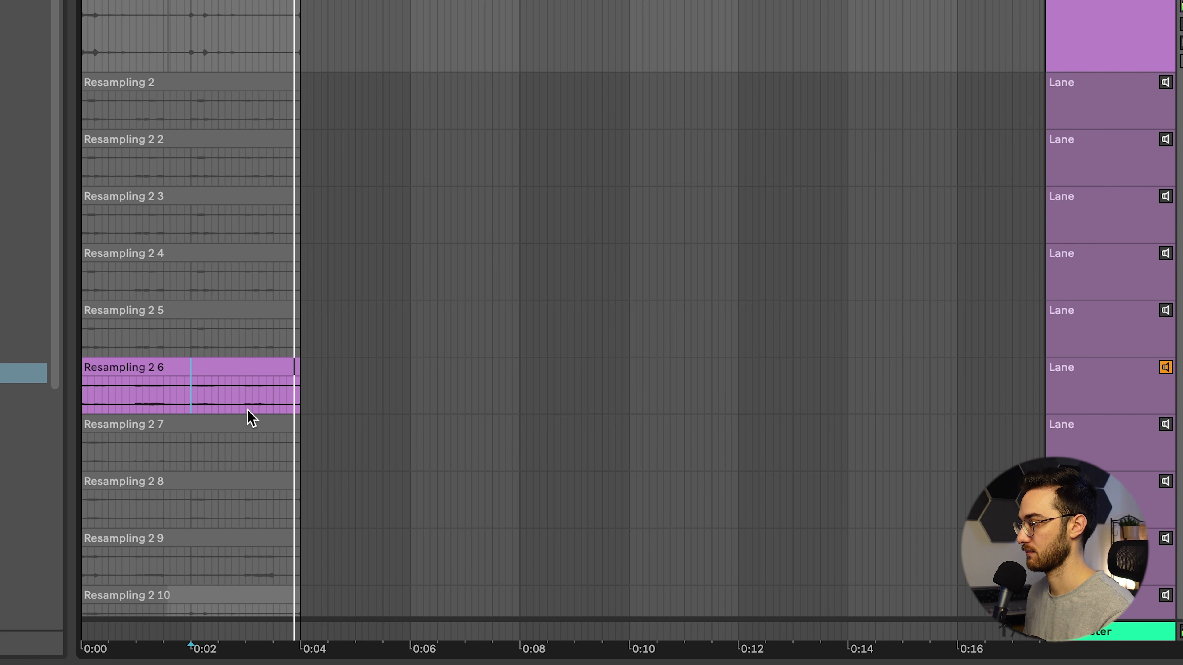
- Audition the Resampling 2 9 take and comp the first half of its bar 2 into the main lane
scroll(251, 418, down, 5)
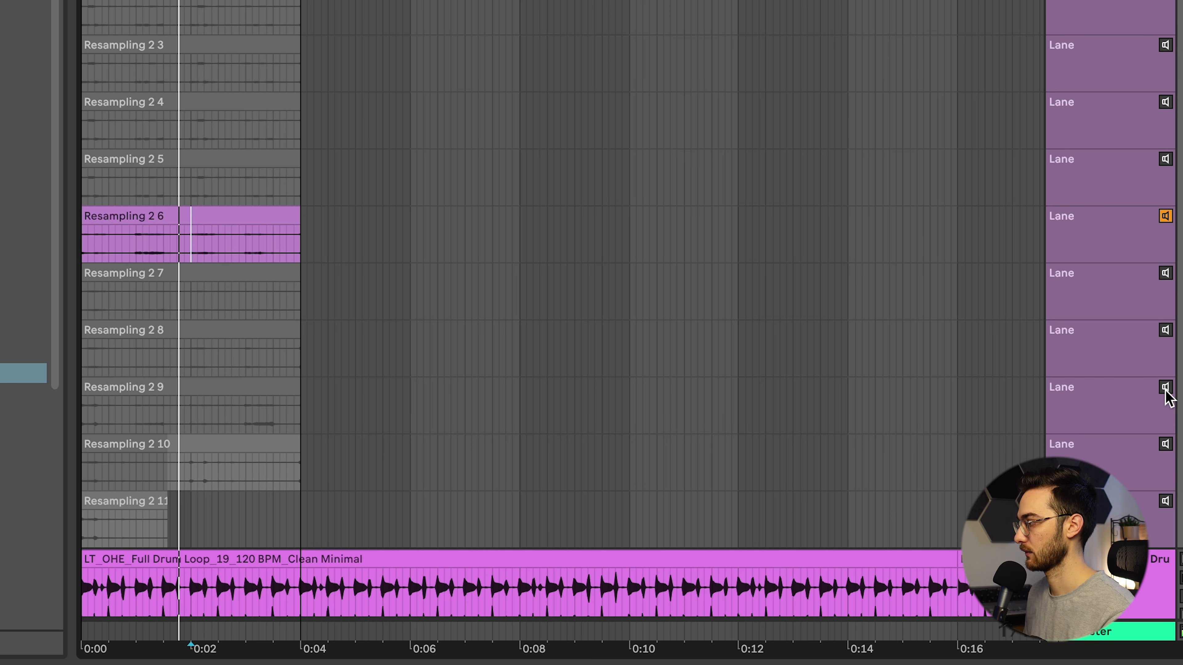
click(1166, 388)
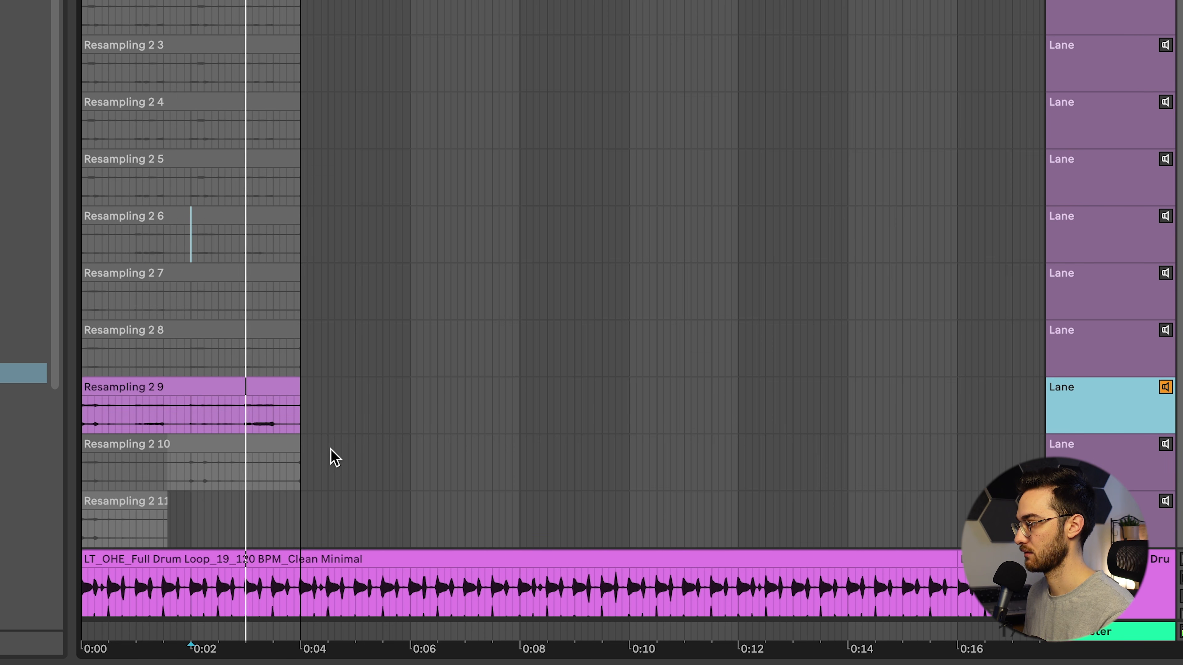
click(200, 426)
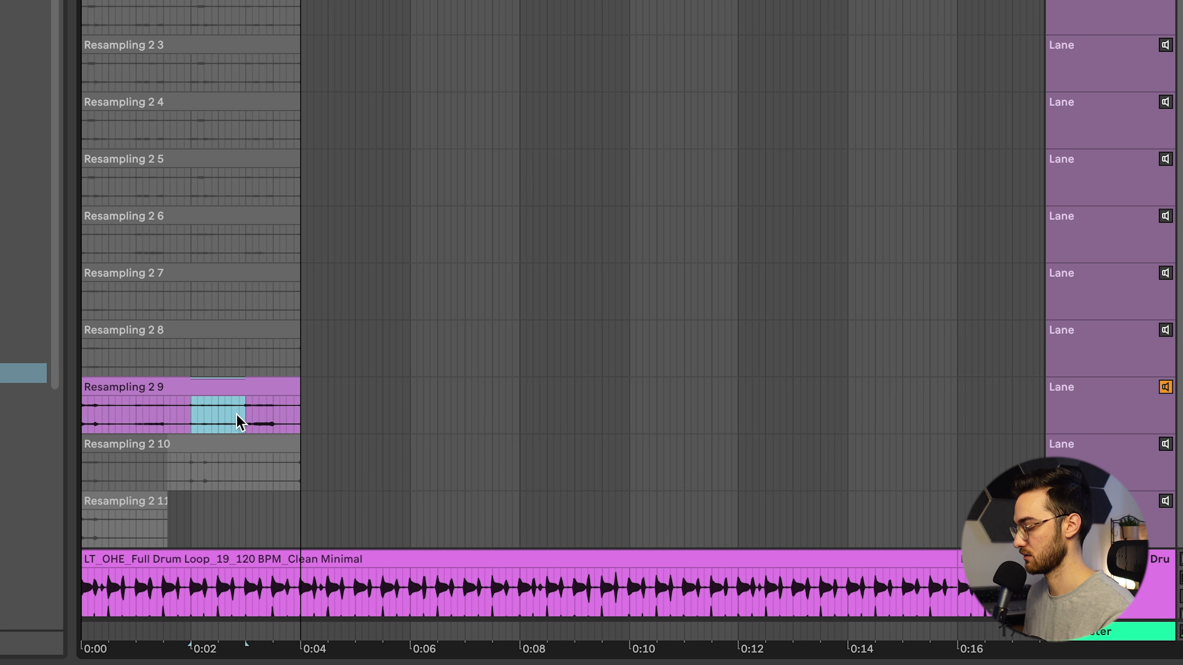
scroll(238, 422, up, 5)
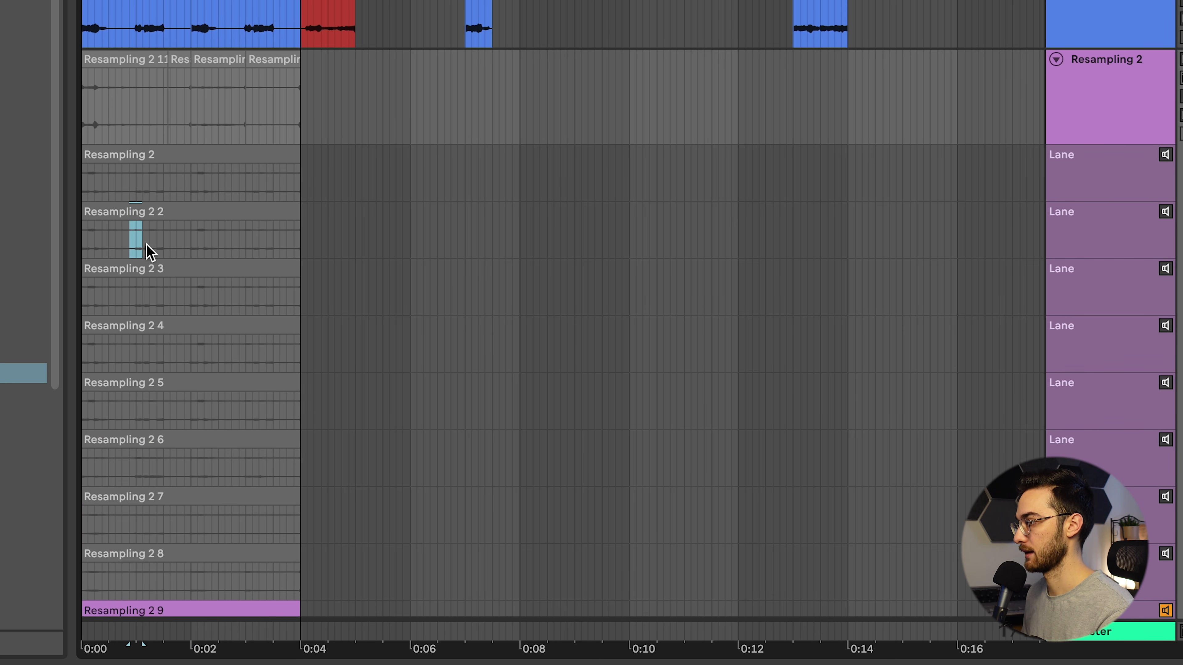
- Comp the Resampling 2 2 take into the main lane over the second half of bar 1 and turn off auditioning for Resampling 2 9
key(Return)
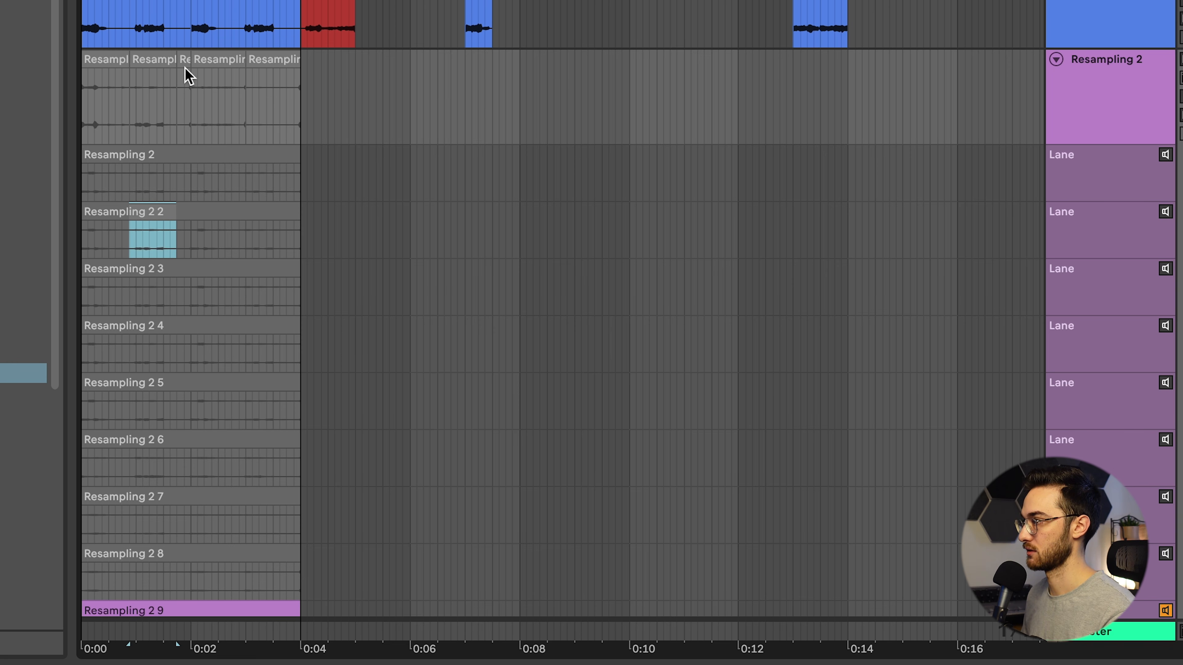
scroll(1175, 409, down, 5)
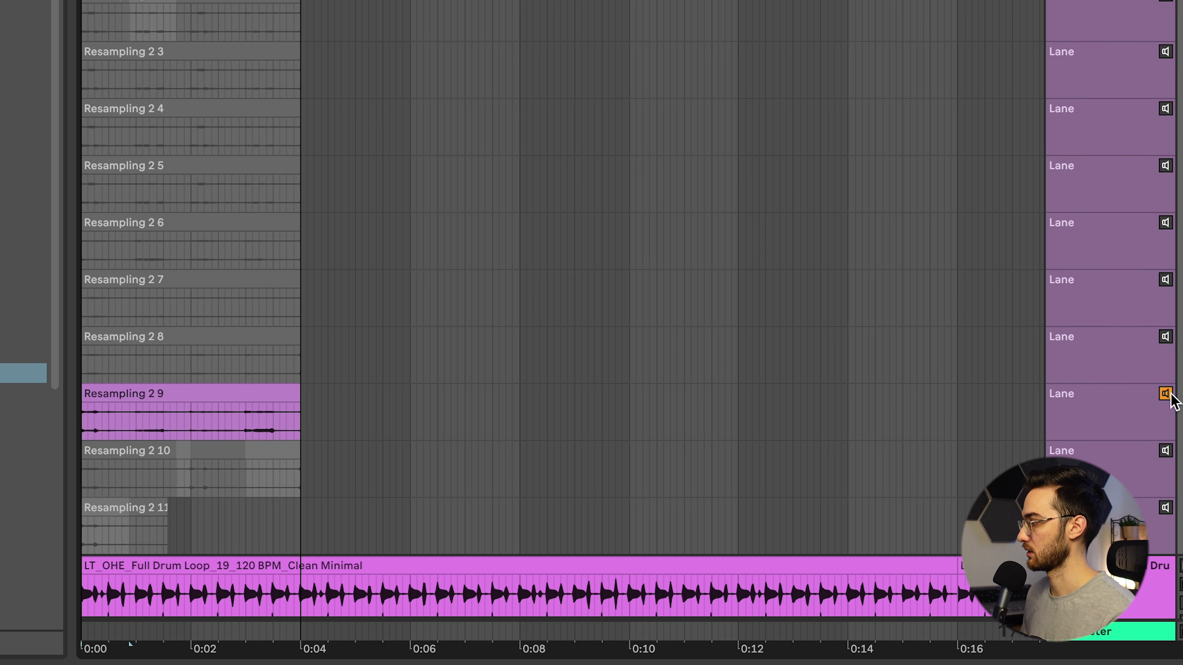
click(1168, 397)
scroll(401, 243, up, 4)
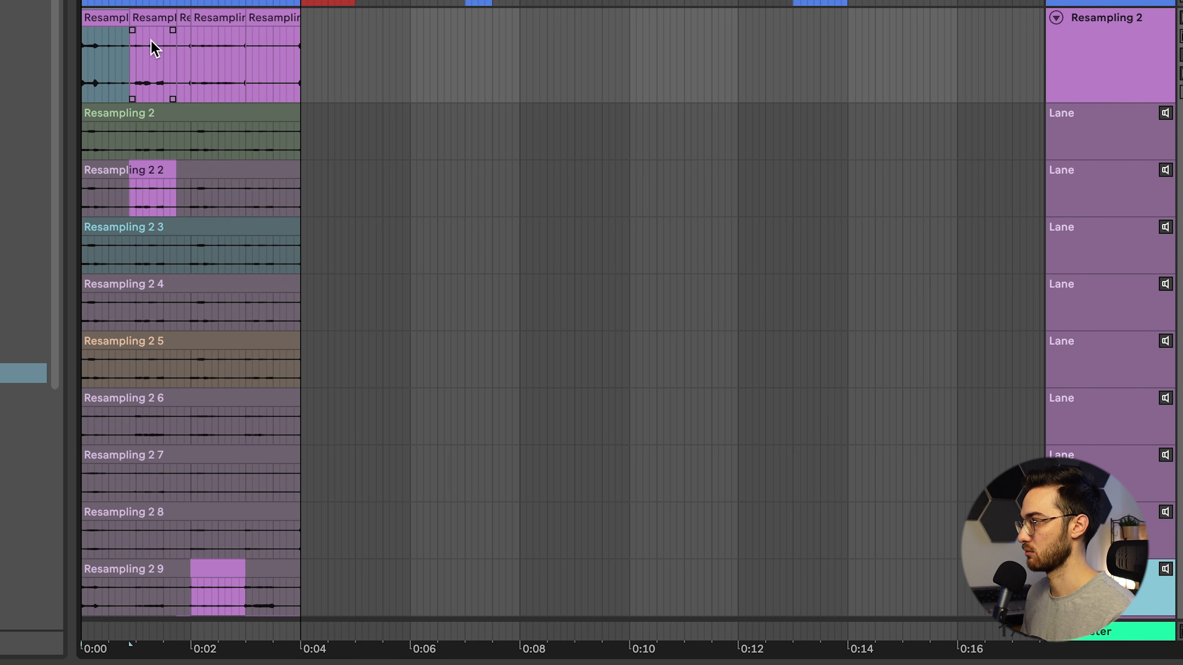
- Hide the take lanes of the Resampling 2 track and play back the comped loop from bar 1
right_click(1122, 59)
click(1163, 338)
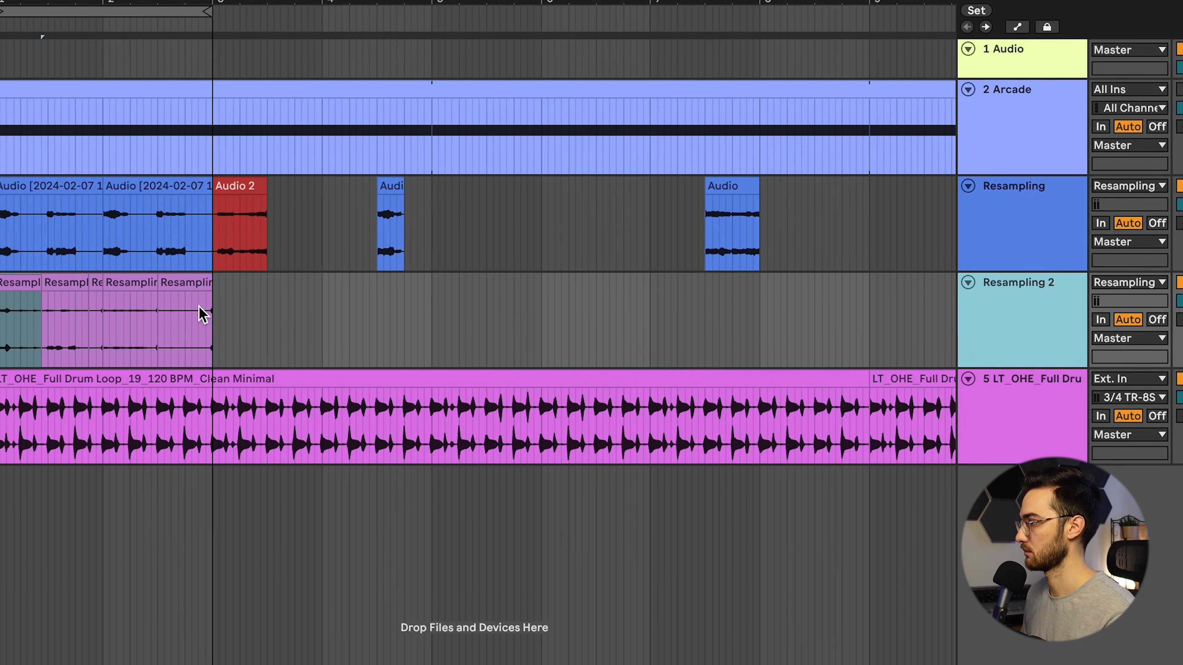
click(105, 22)
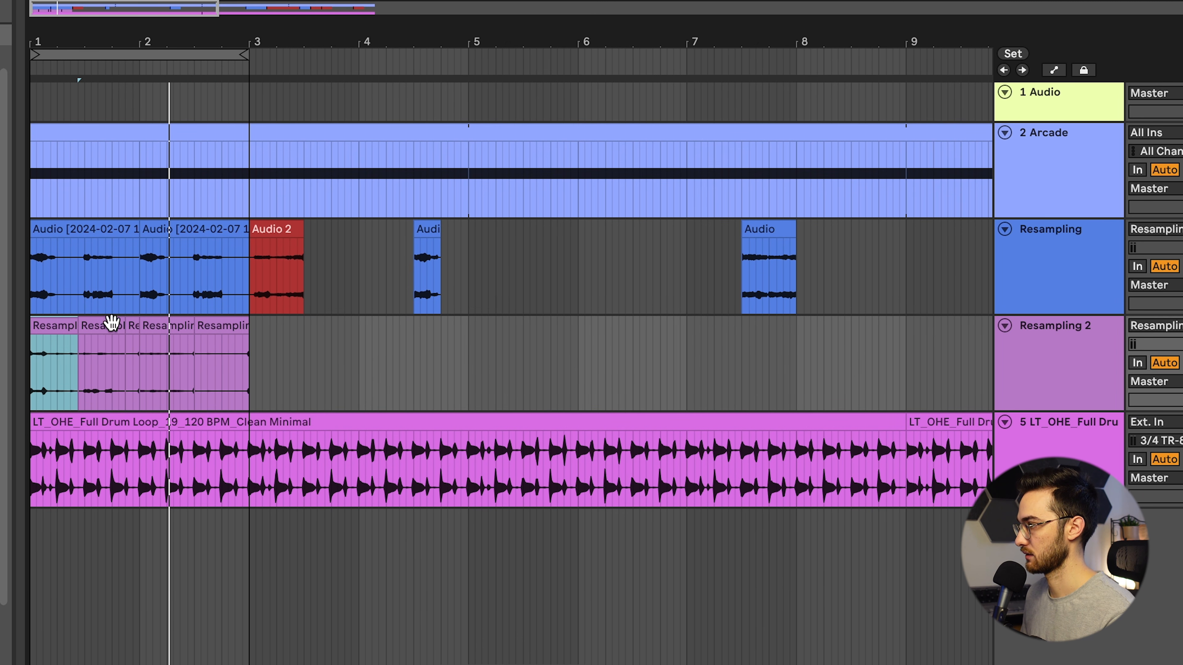
click(92, 346)
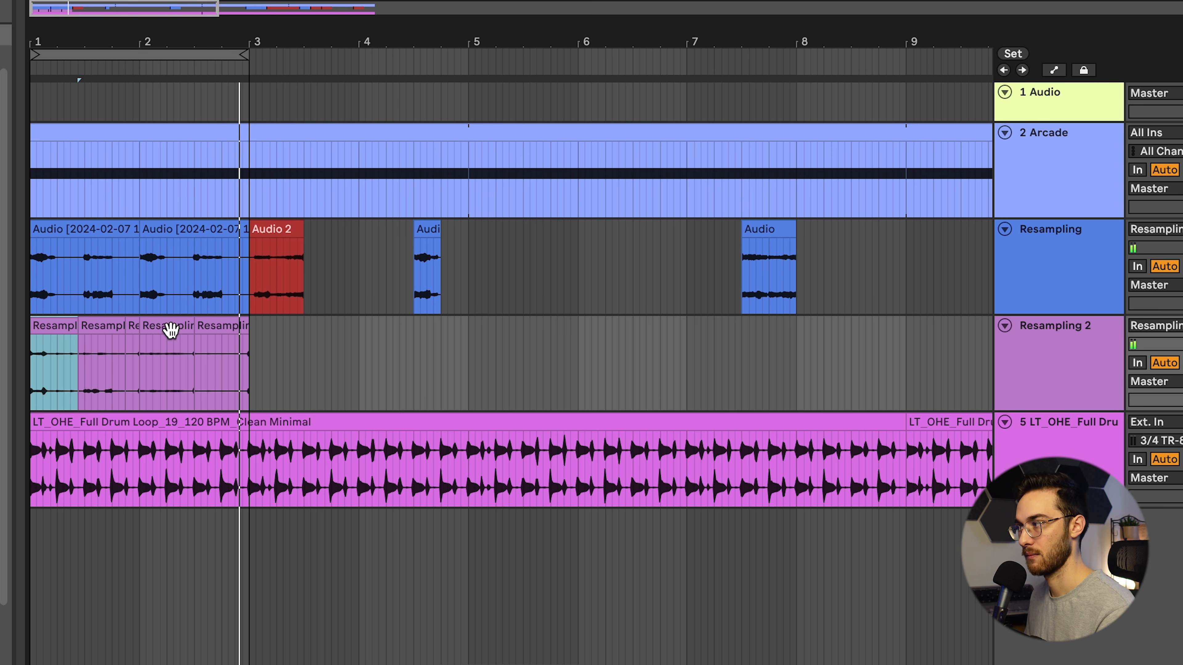
- Replace the clip in the second half of bar 2 on Resampling 2 with a copy of the Resampling 2 2 clip from bar 1
click(224, 344)
drag(185, 328, 251, 334)
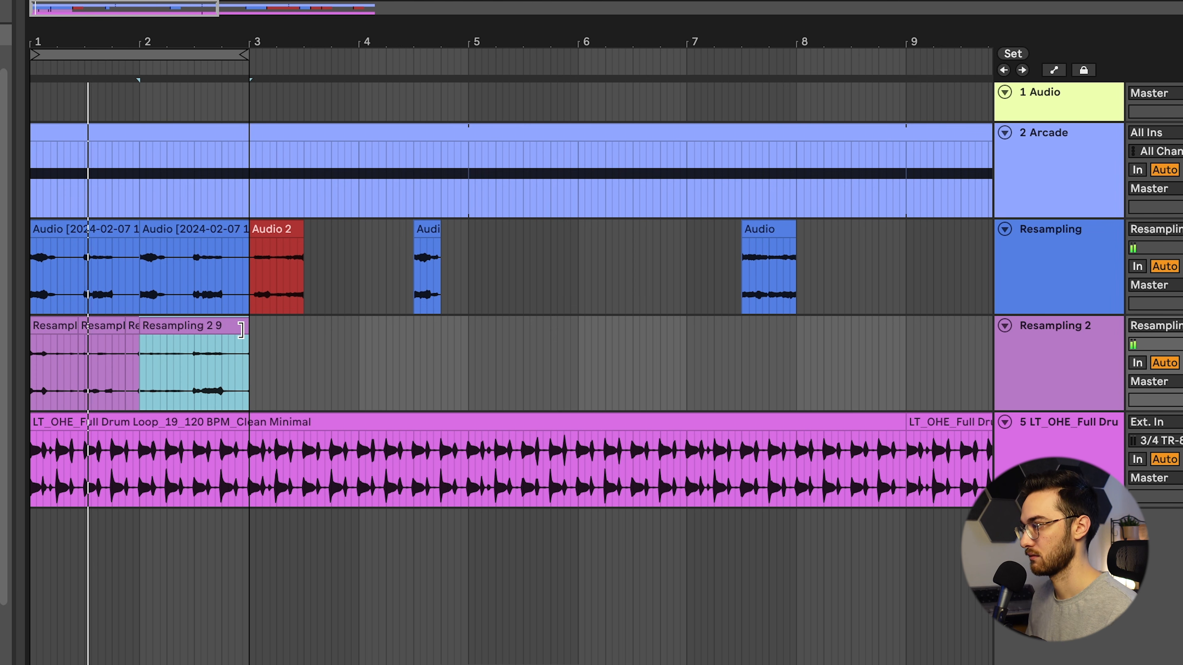
key(ctrl+z)
click(97, 329)
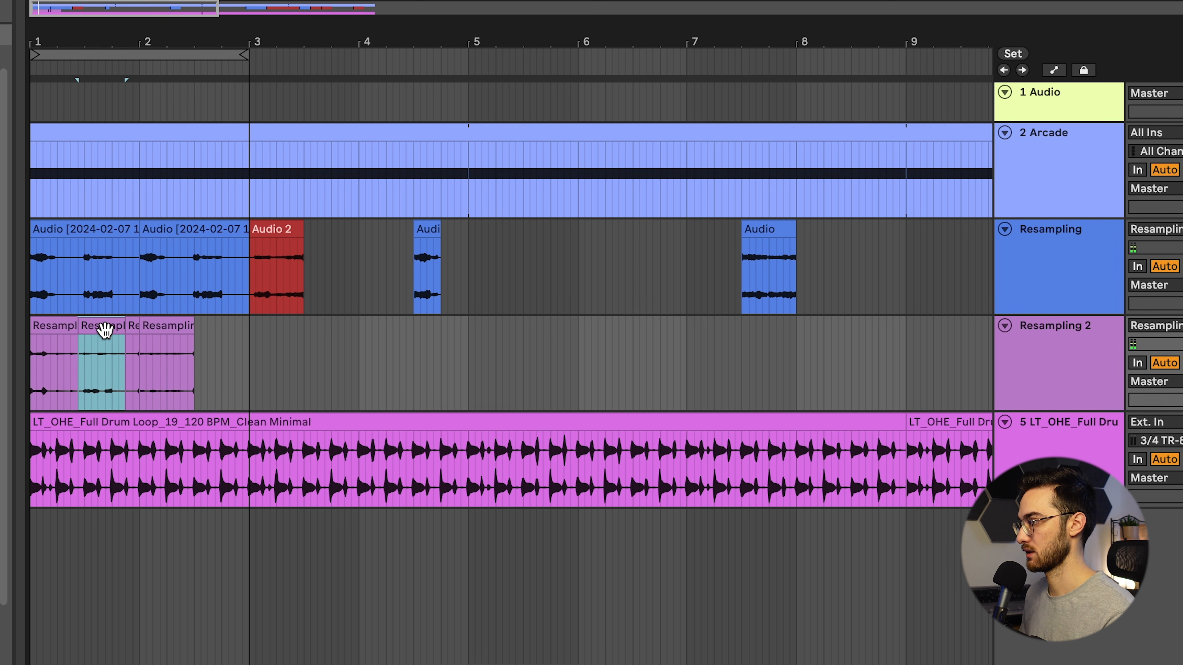
drag(104, 329, 188, 339)
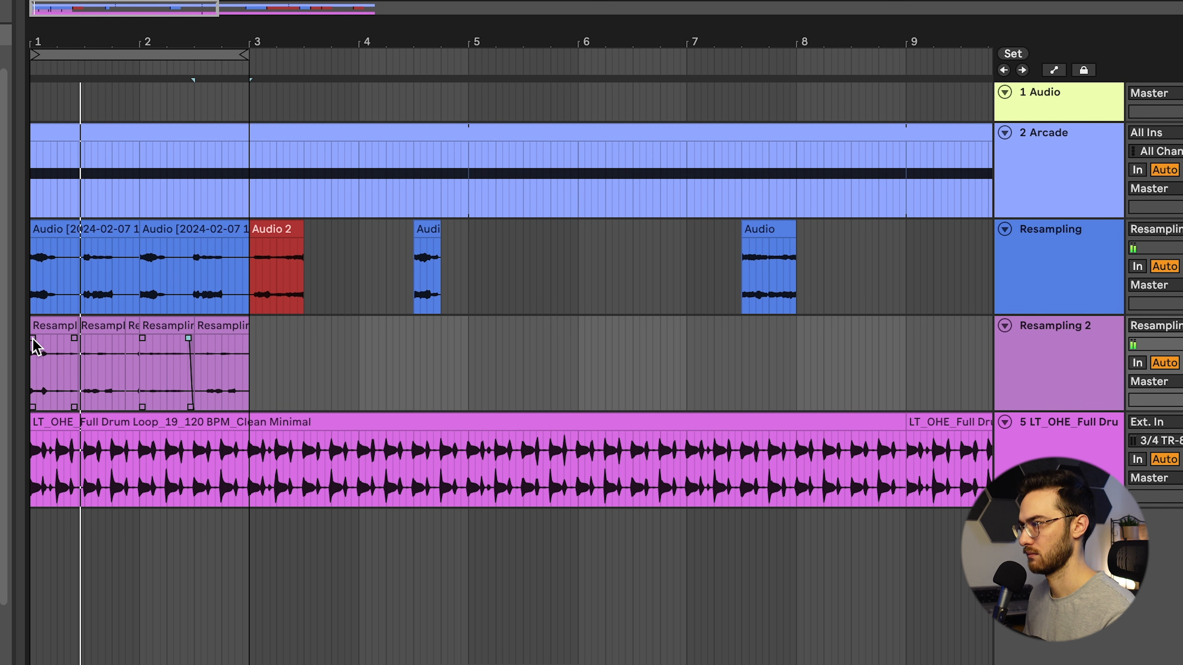
- Mute the Resampling track and activate the 2 Arcade track
click(40, 326)
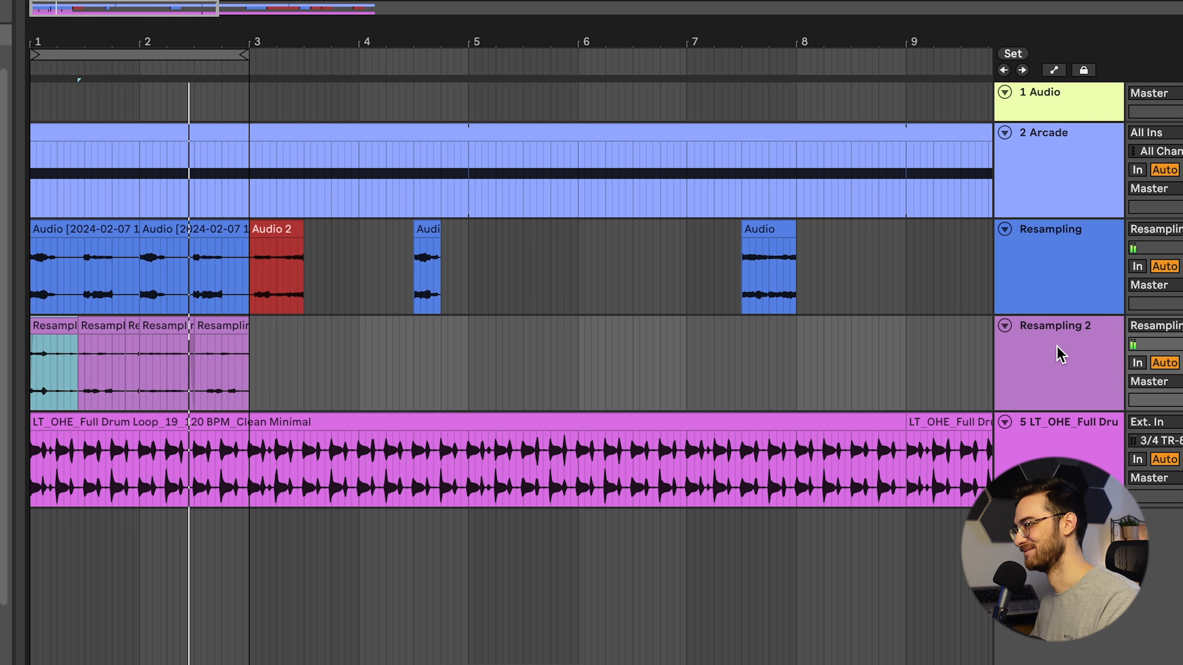
click(1120, 270)
click(1181, 229)
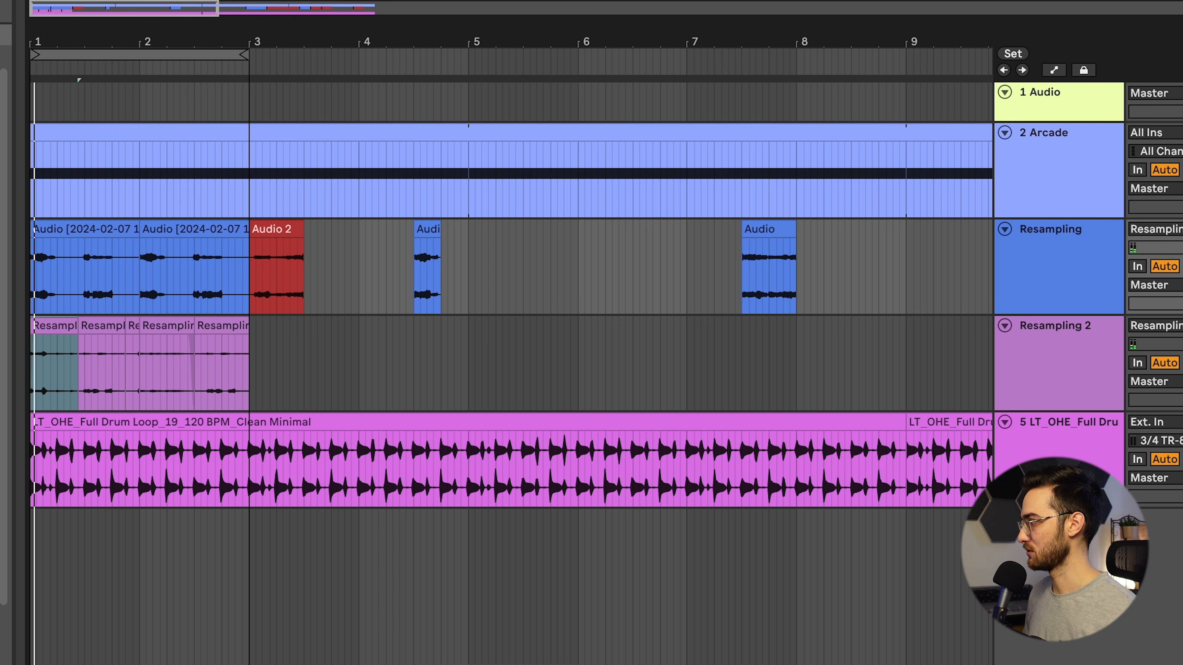
click(1181, 132)
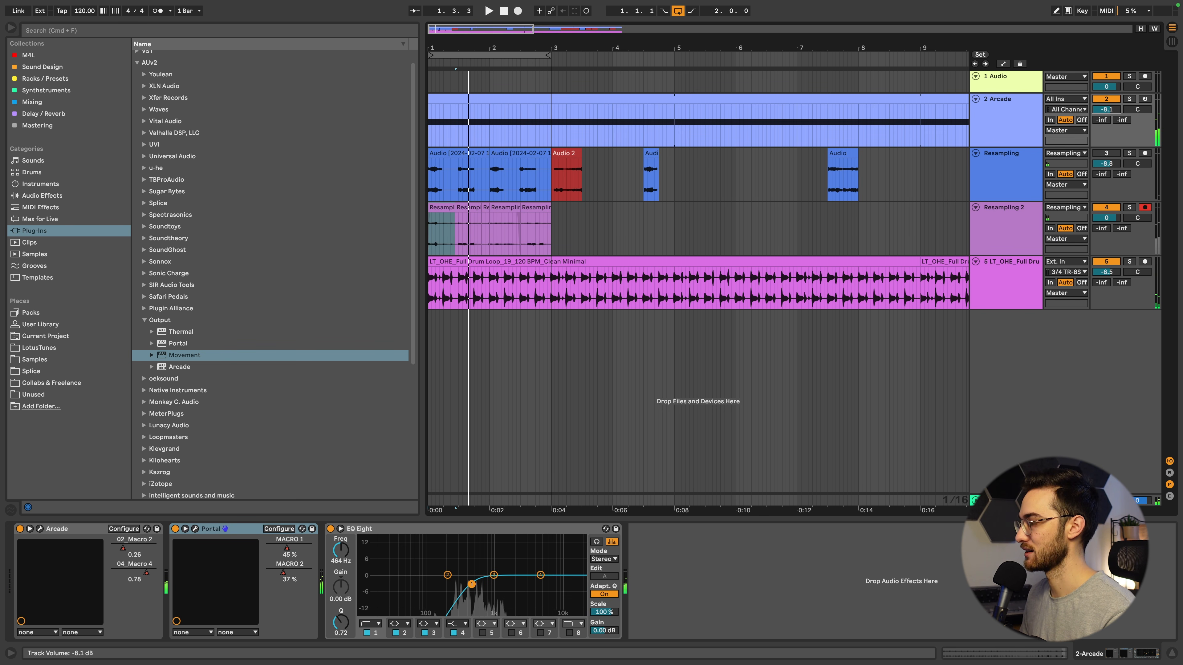
- Set the session key in the Arcade plug-in to C min and close its window
click(40, 530)
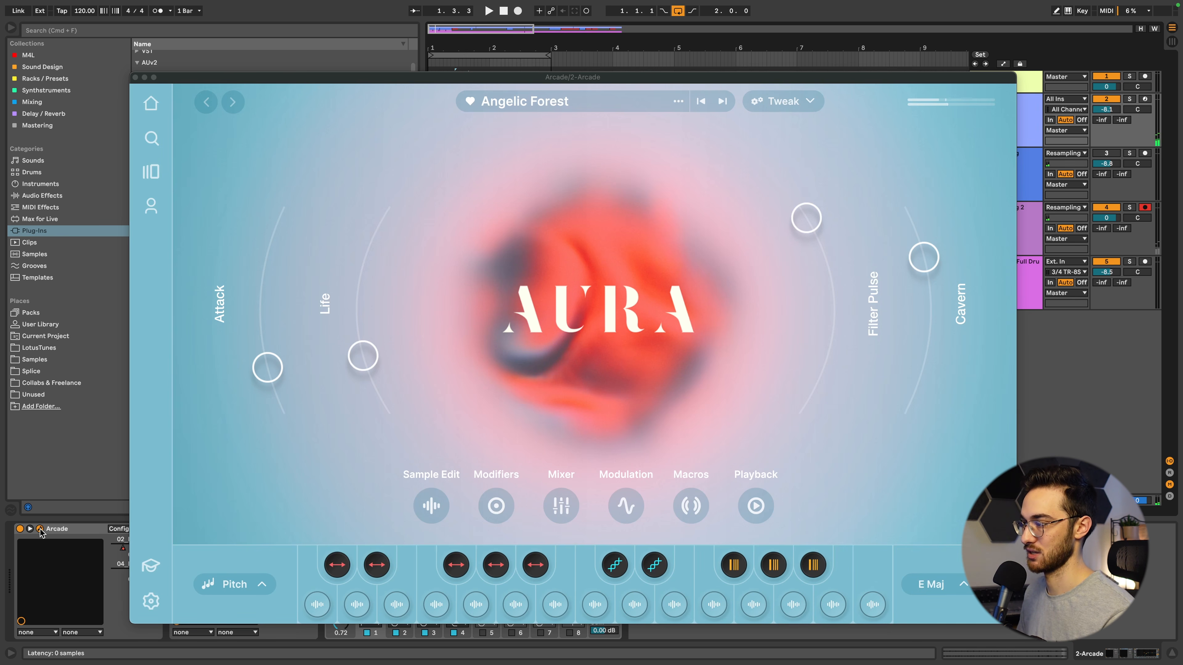
click(944, 590)
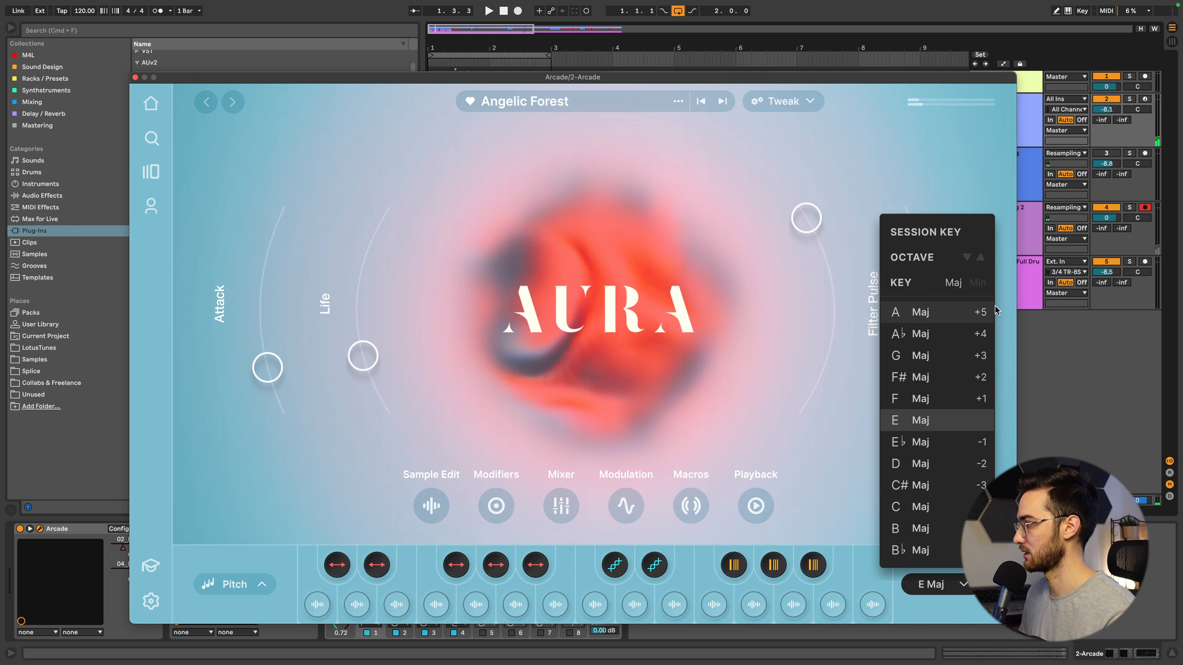
click(978, 285)
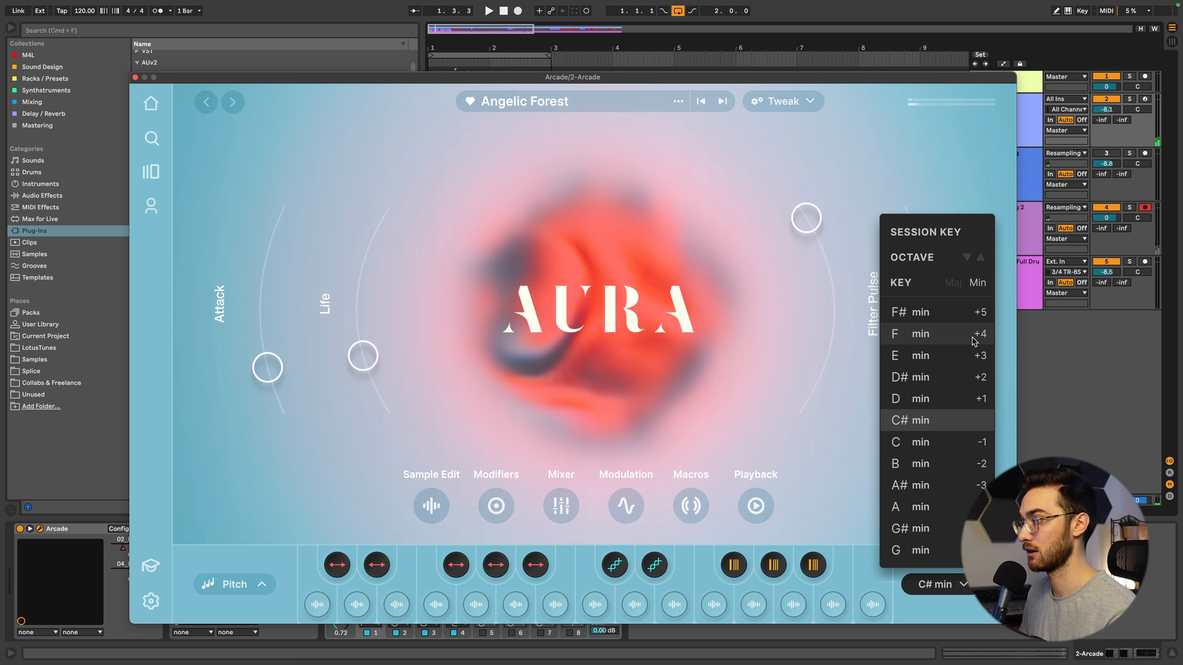
click(936, 449)
click(948, 590)
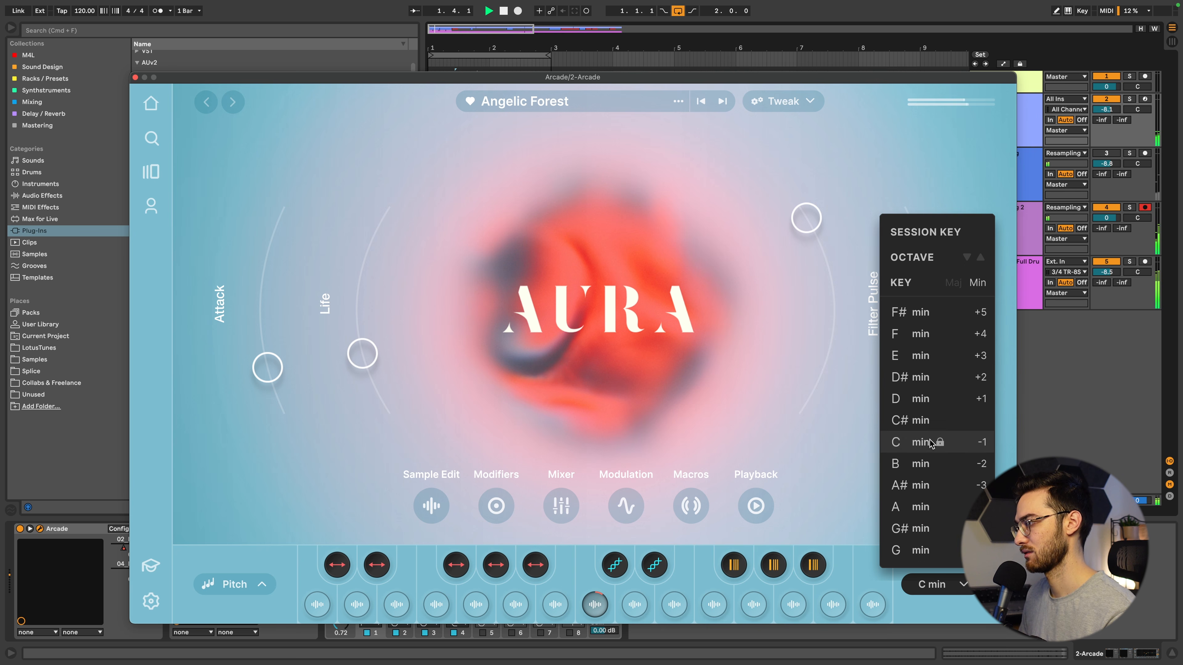
click(920, 463)
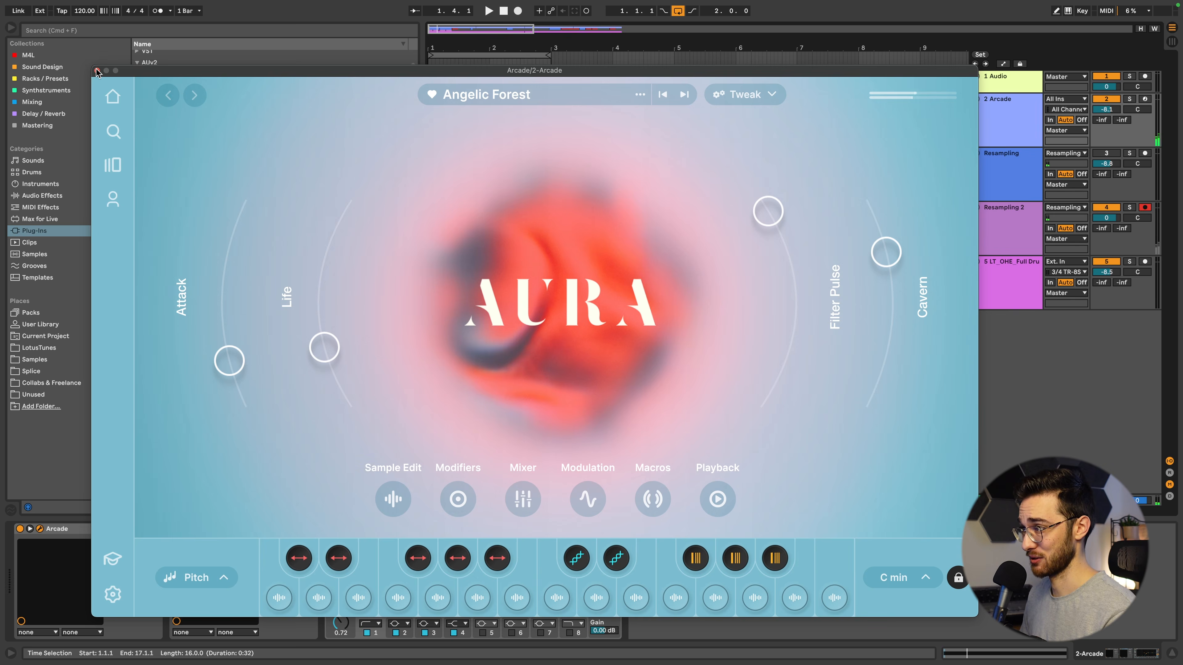
click(97, 71)
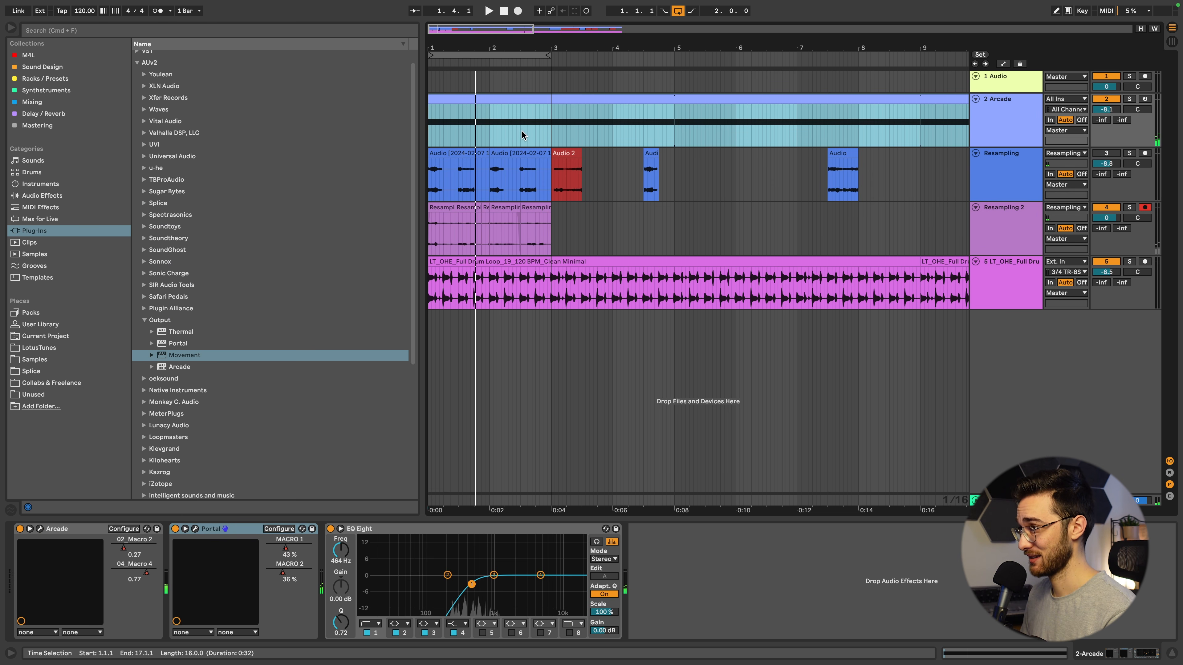
- Move the Resampling track below the drum loop track and fold it
click(437, 153)
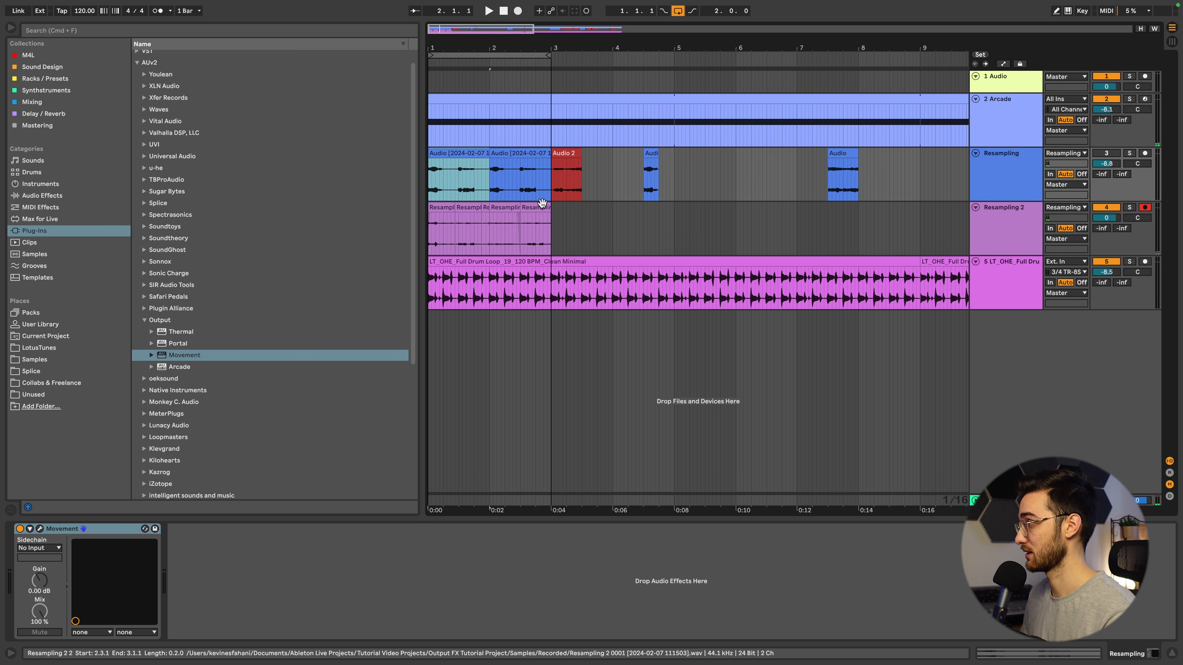
drag(1001, 212, 1001, 162)
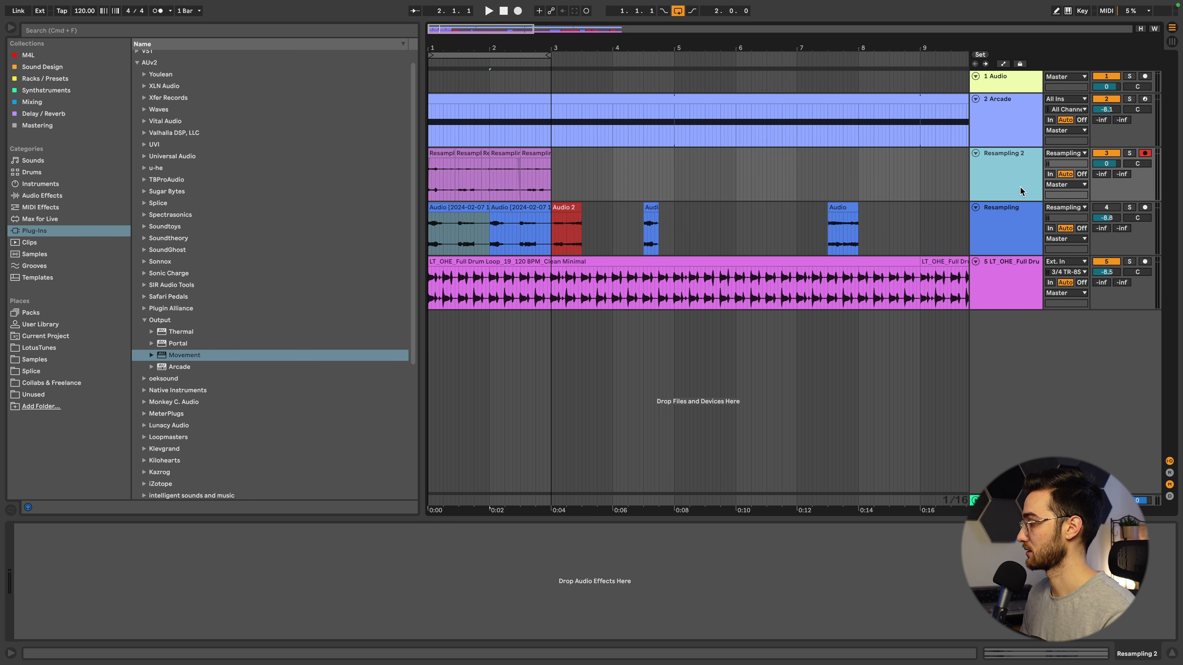
key(super+z)
right_click(1006, 160)
click(999, 160)
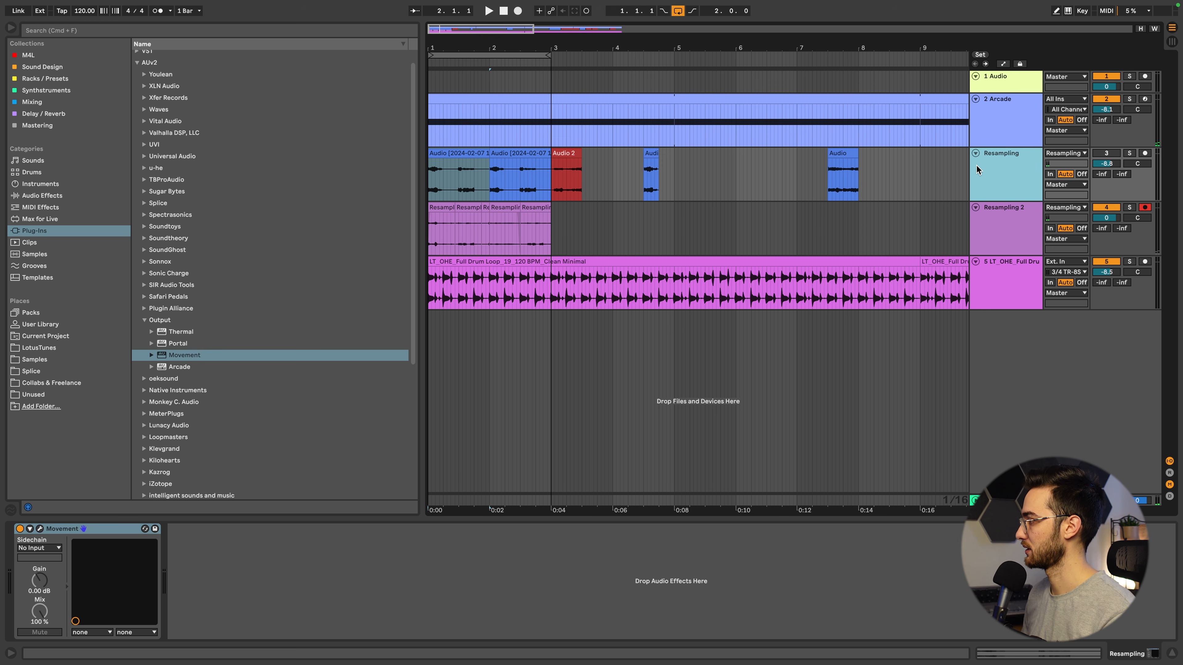
drag(976, 164, 993, 312)
click(976, 264)
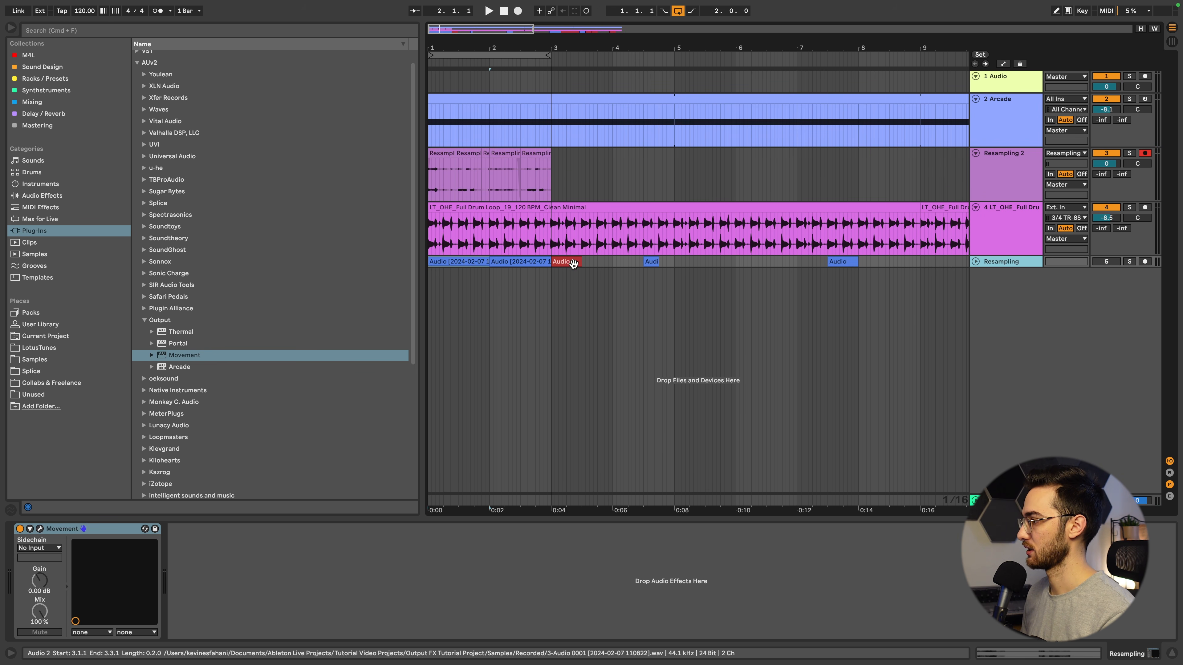
- Select the 2 Arcade clip and the comped Resampling 2 clips to review the arrangement
click(452, 163)
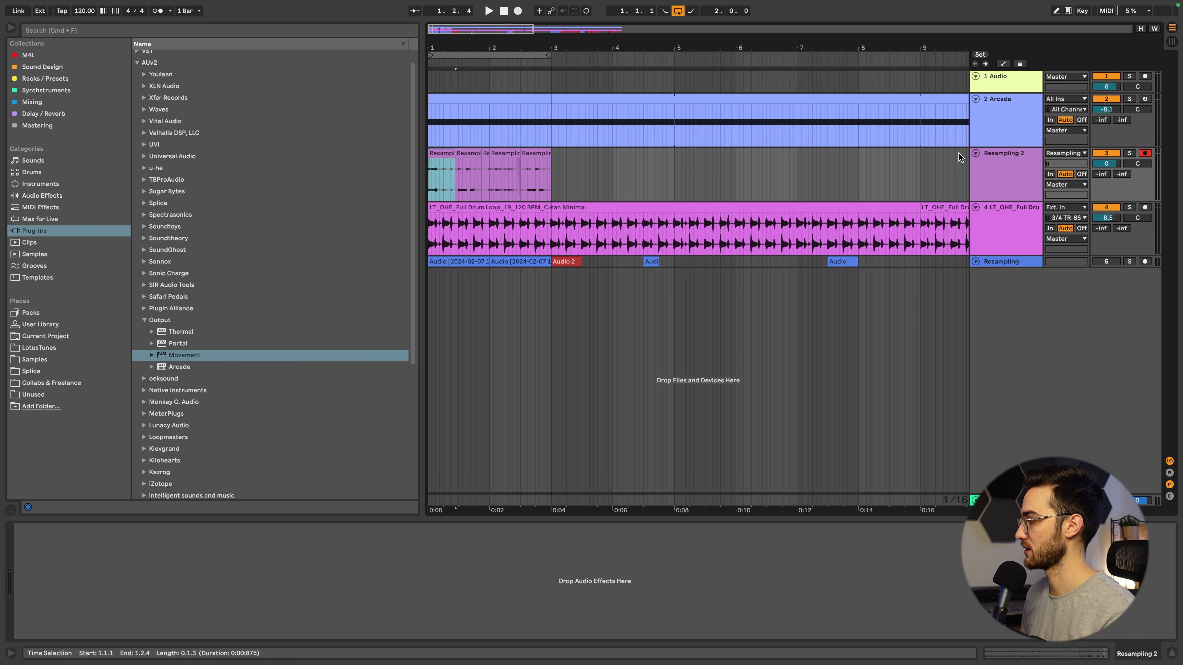
click(645, 127)
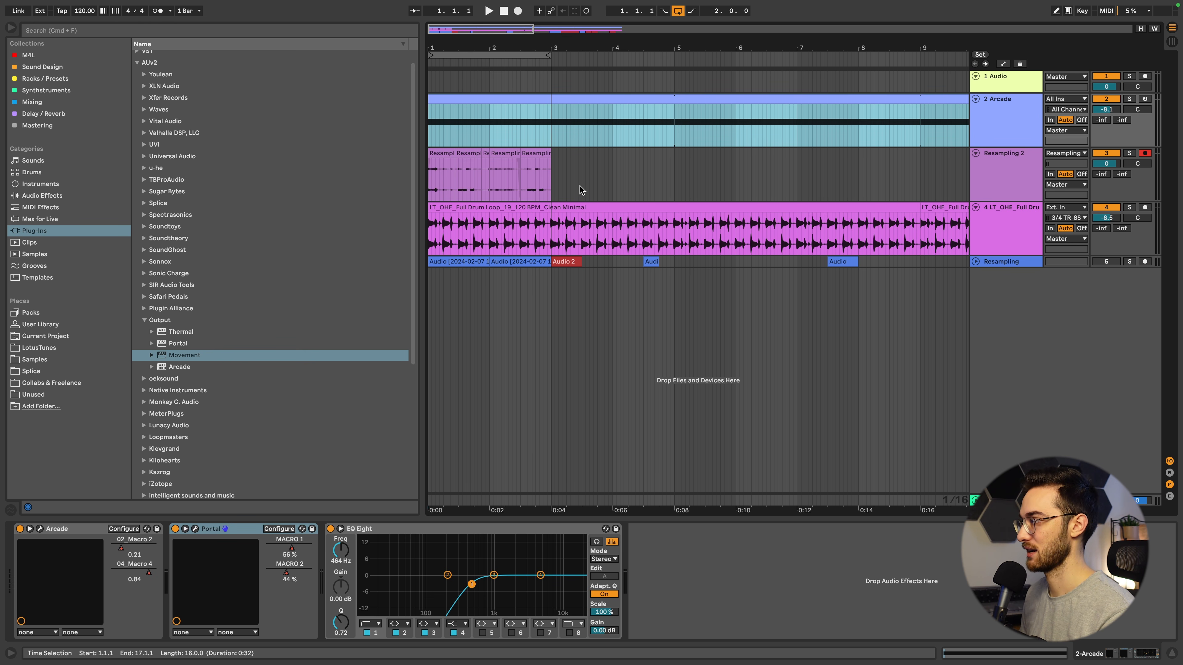
click(541, 154)
shift+click(448, 153)
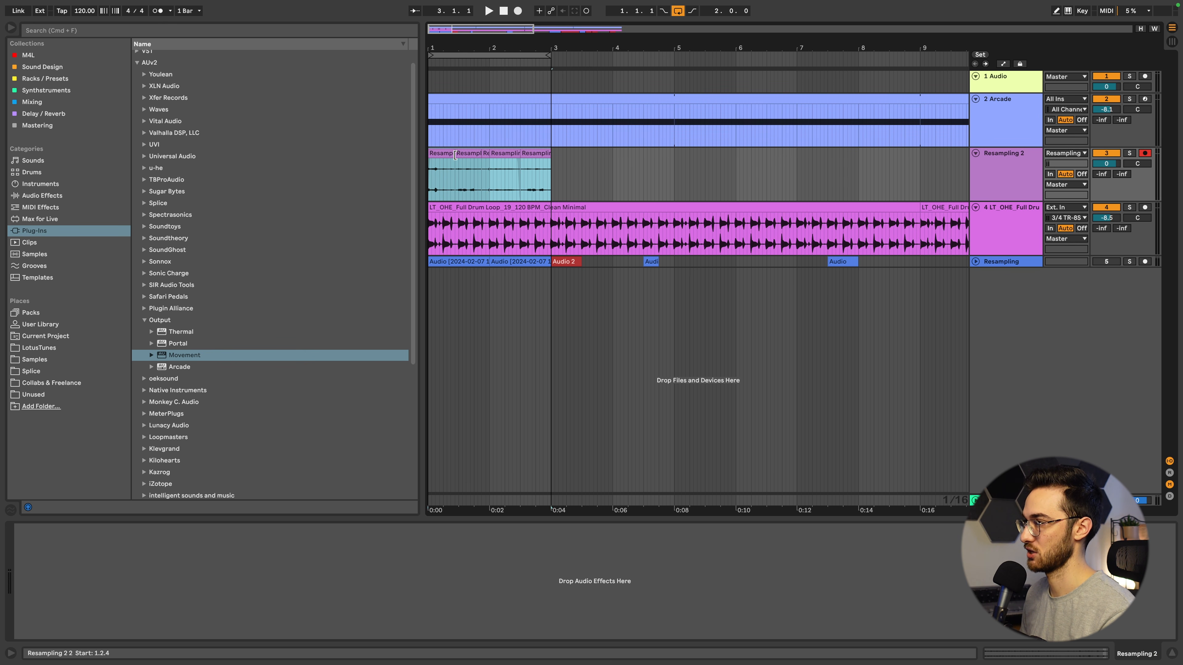
double_click(514, 162)
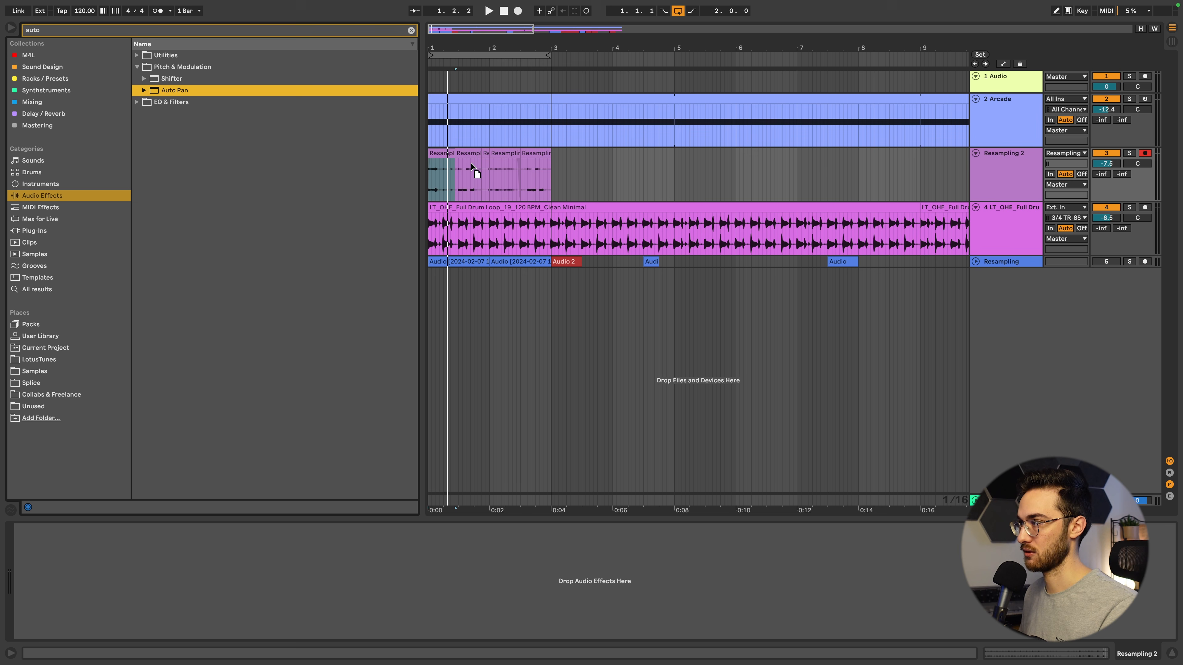
- Add Auto Pan to the Resampling 2 track and, during playback, set its Amount to 49.2% and Rate to 5.83 Hz
drag(471, 163, 471, 164)
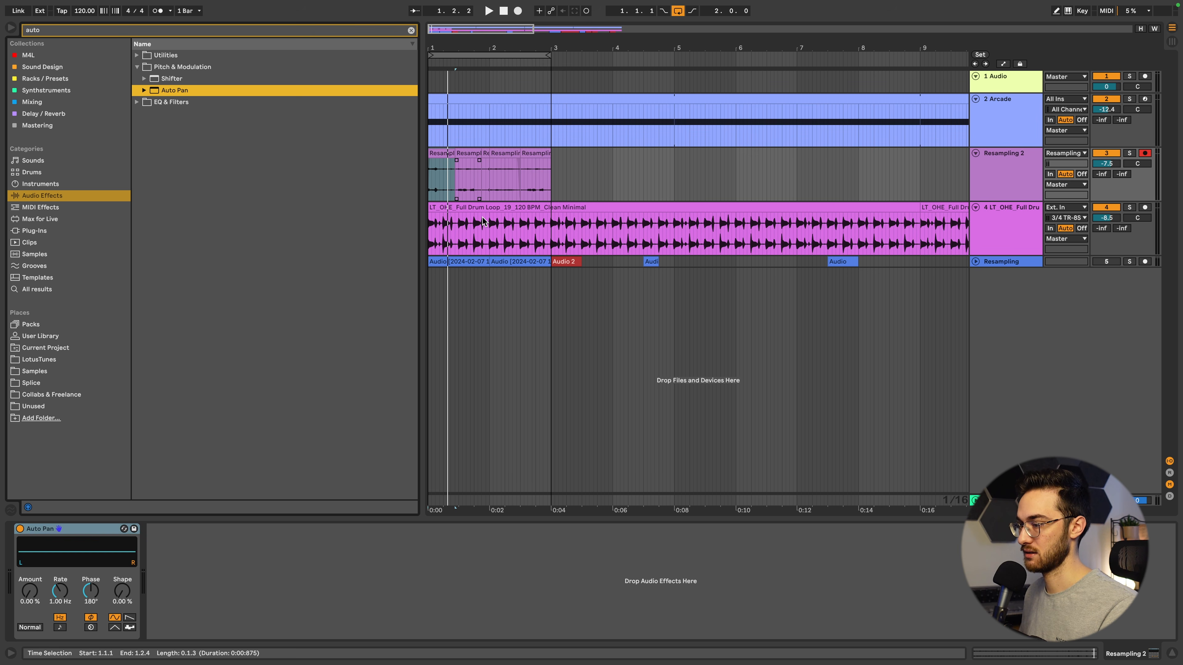
key(space)
drag(30, 591, 59, 579)
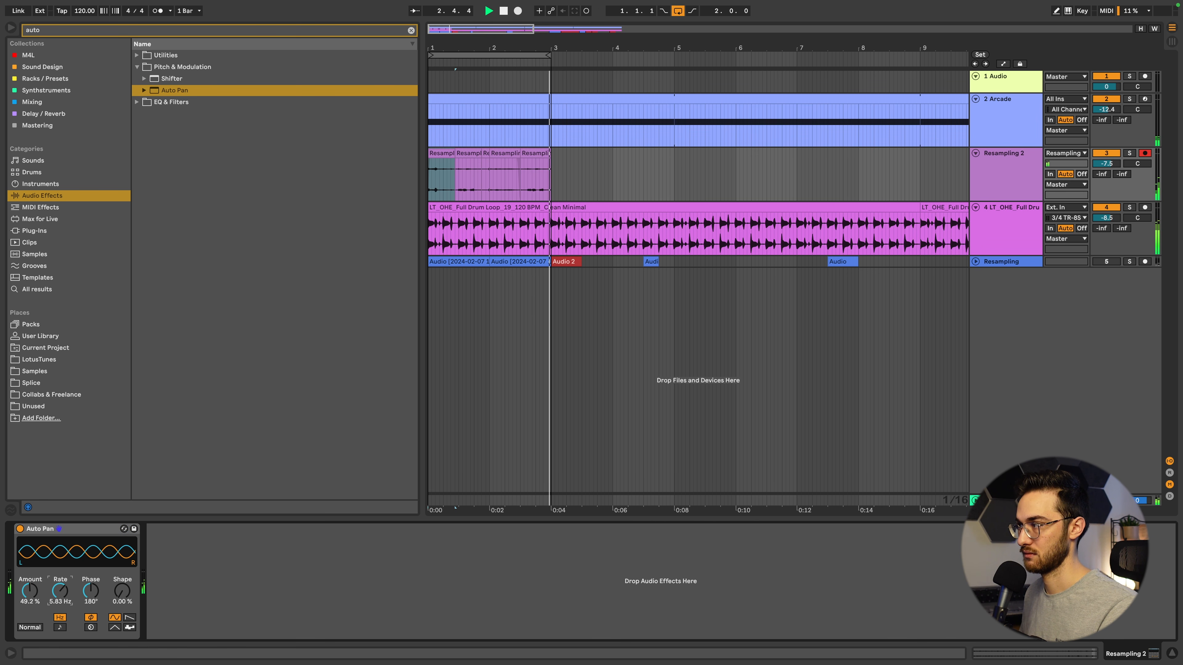
- Open the Percussion Loops folder of LotusTunes - Organic House Essentials in the browser and make the 1 Audio track taller
click(1000, 80)
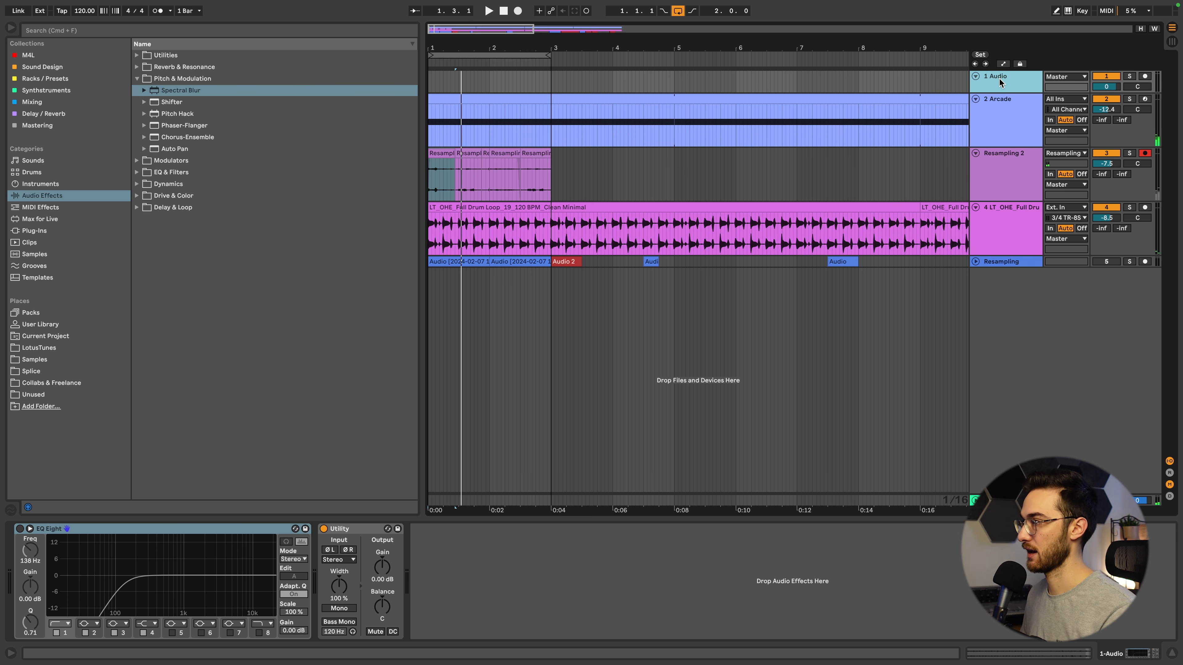
click(49, 350)
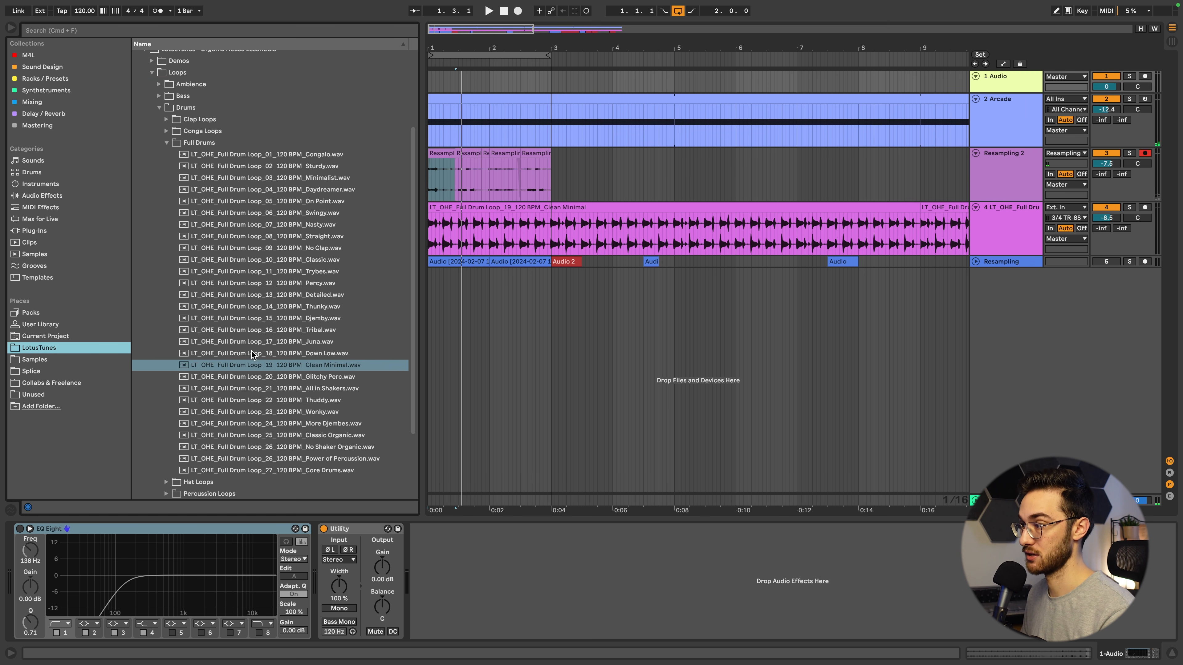
click(166, 143)
click(167, 278)
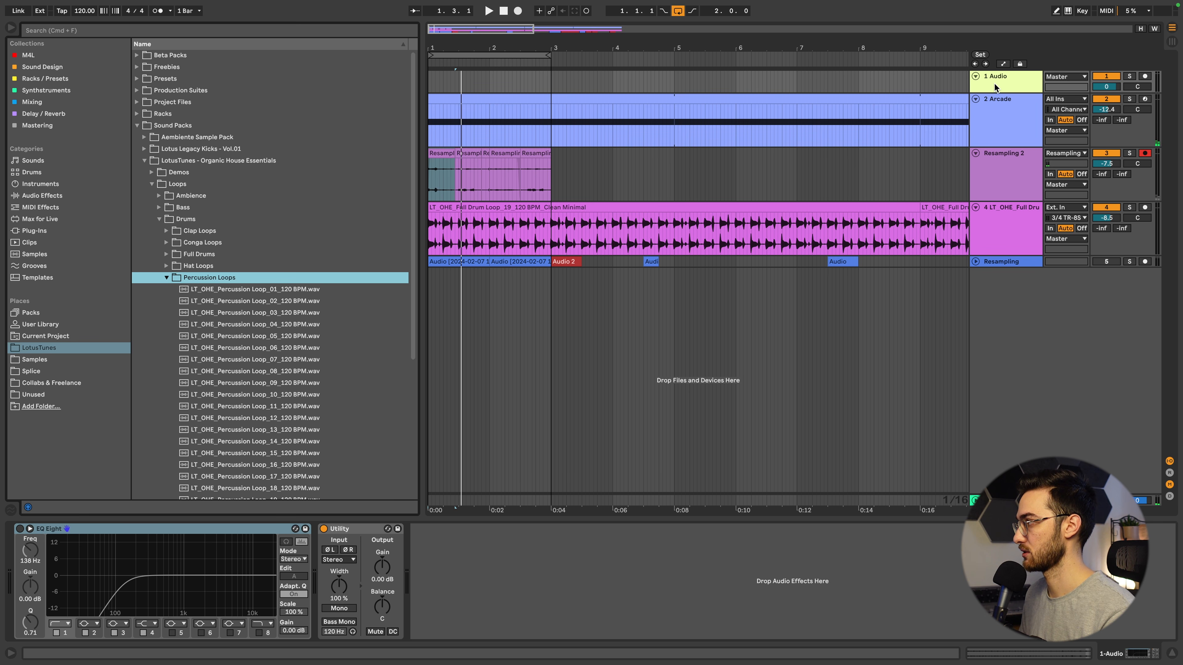
drag(995, 92, 995, 162)
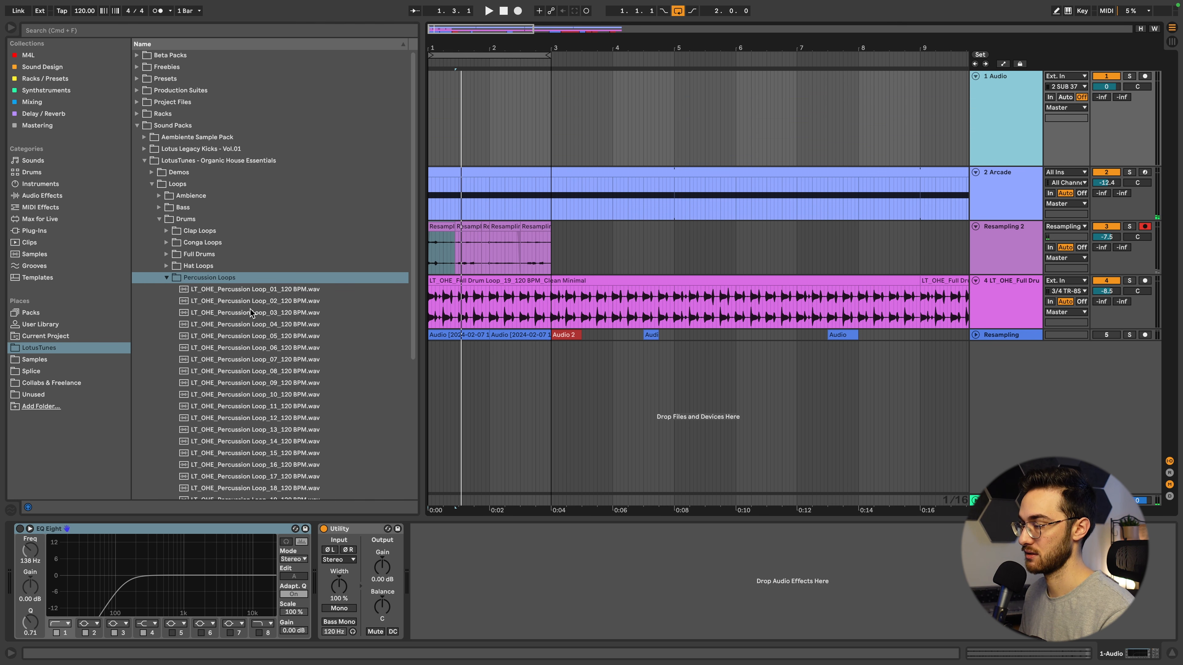
- Audition Percussion Loop_01 and Loop_06, and place LT_OHE_Percussion Loop_06_120 BPM at bar 1 of the 1 Audio track
click(280, 291)
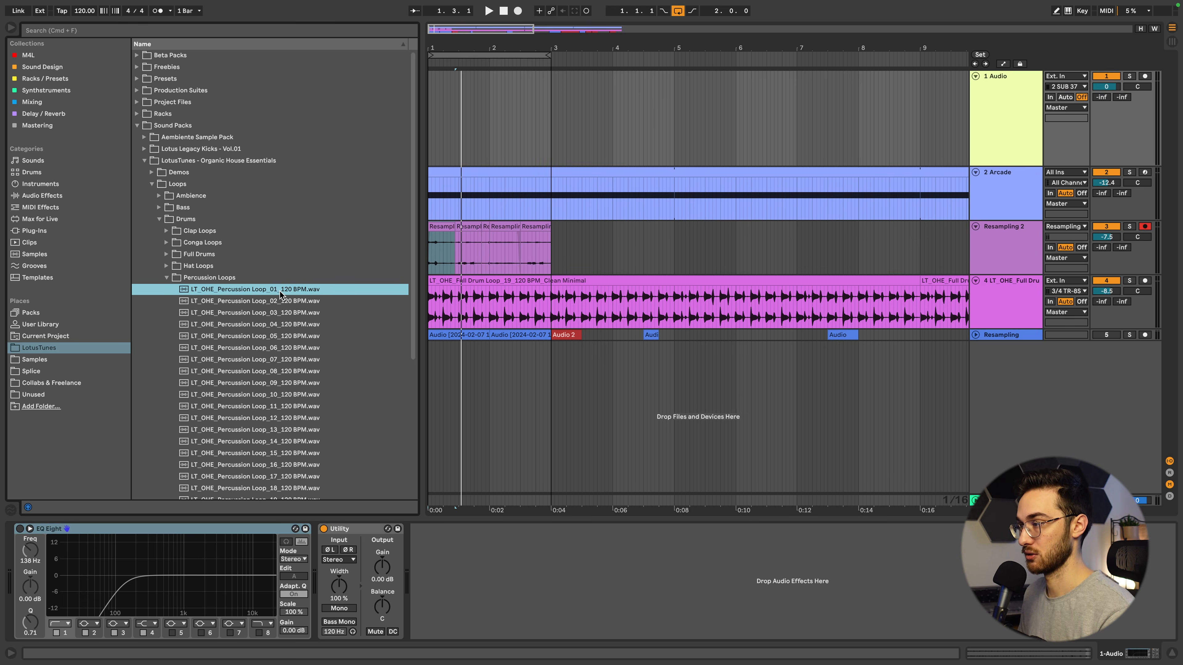
click(282, 342)
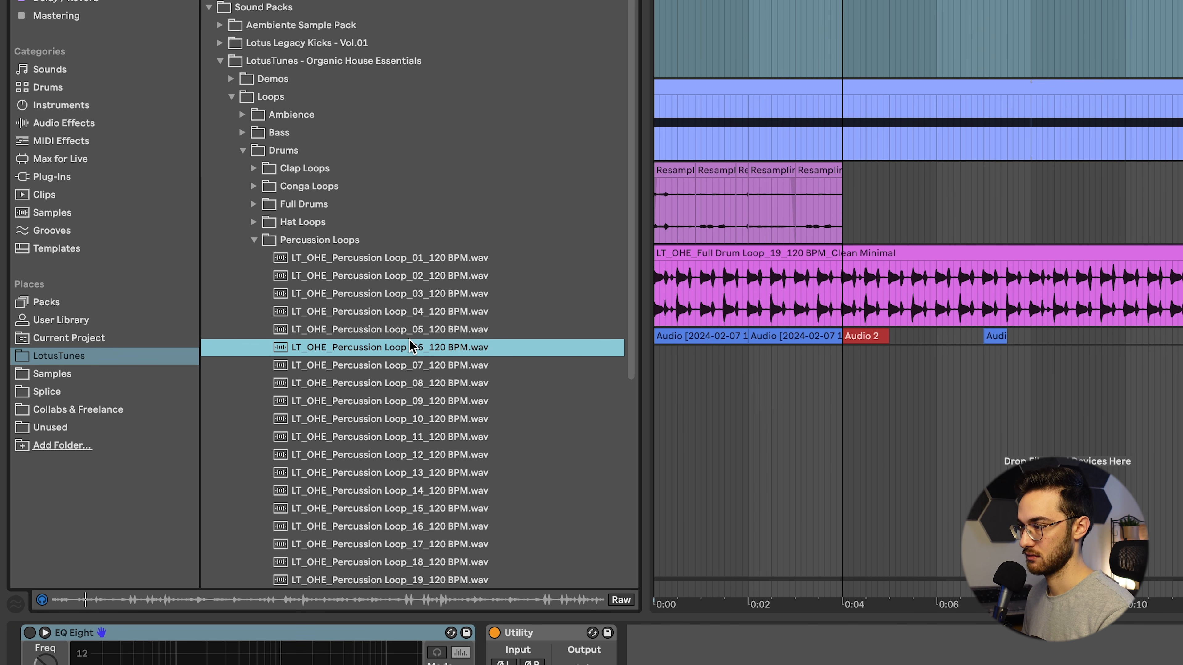
drag(282, 344, 260, 345)
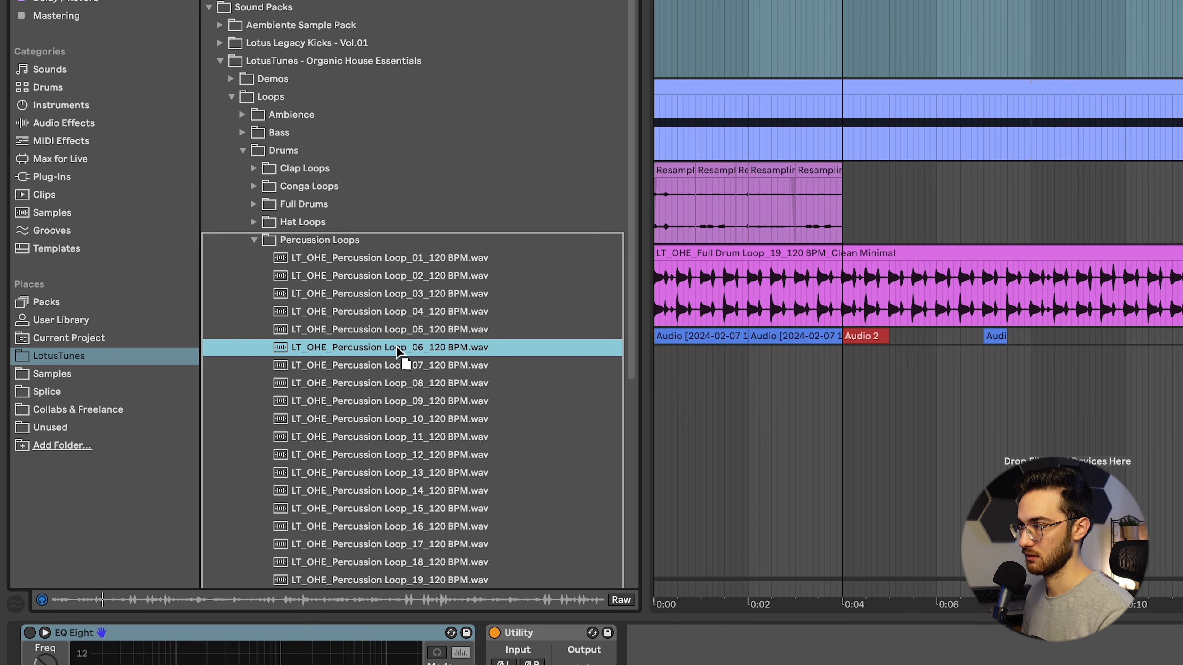
drag(397, 346, 663, 4)
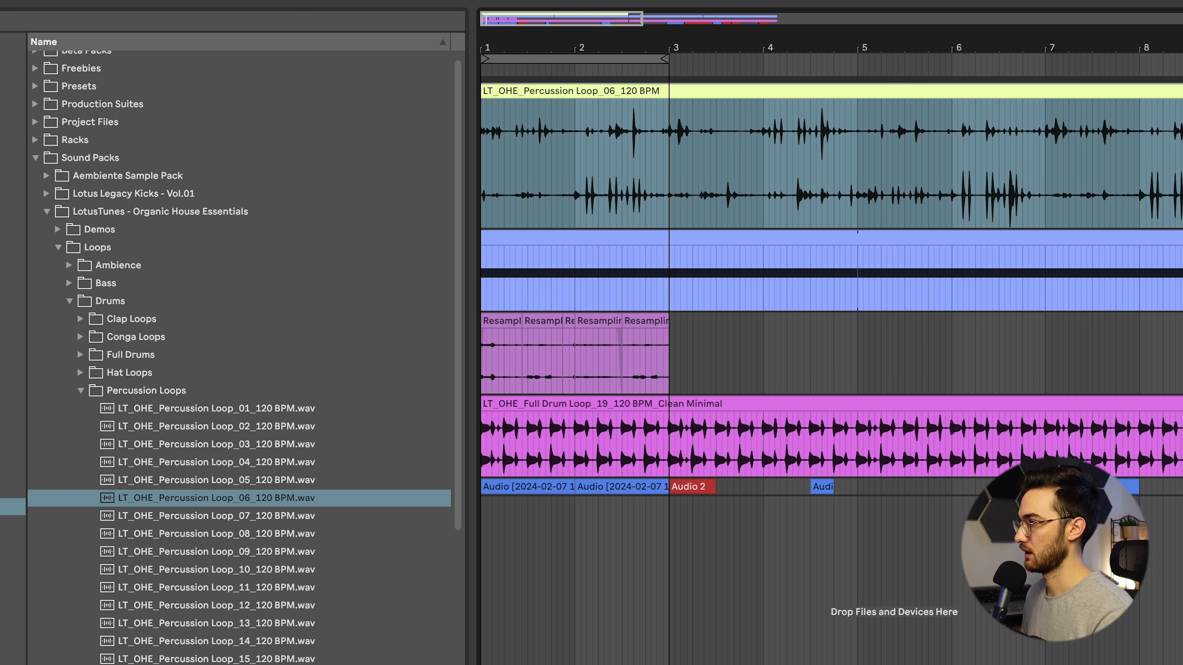
- Search the plug-ins for "thermal" and add the AUv2 version of Thermal after Utility on the percussion loop track
click(13, 328)
click(55, 35)
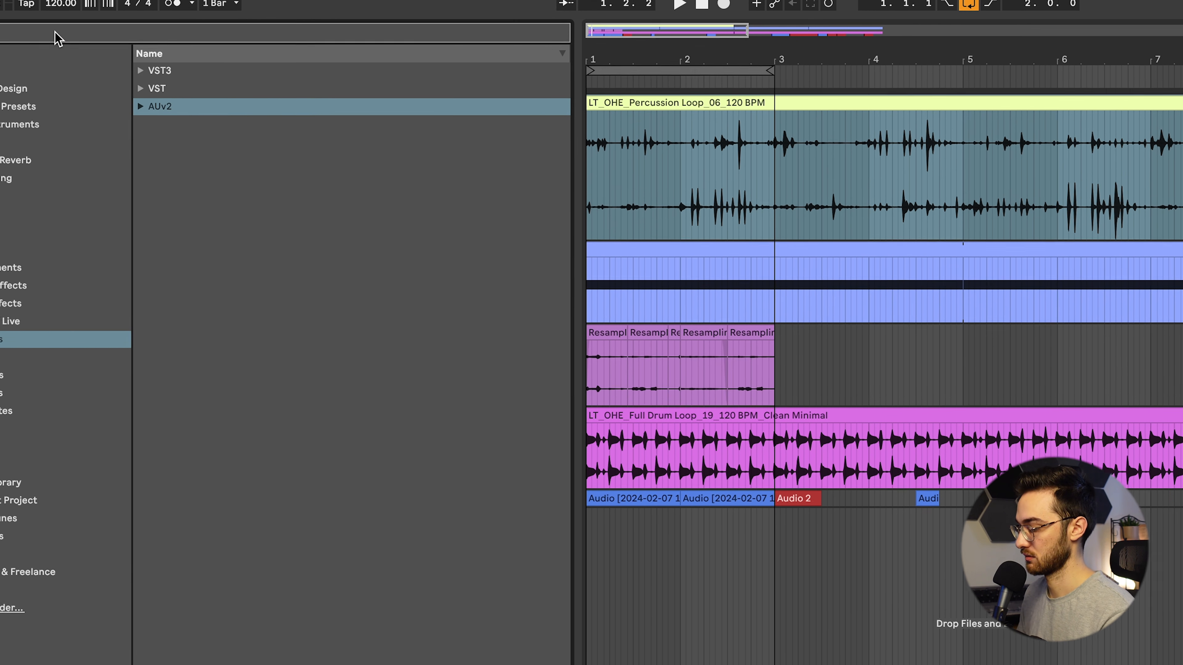
text(thermal)
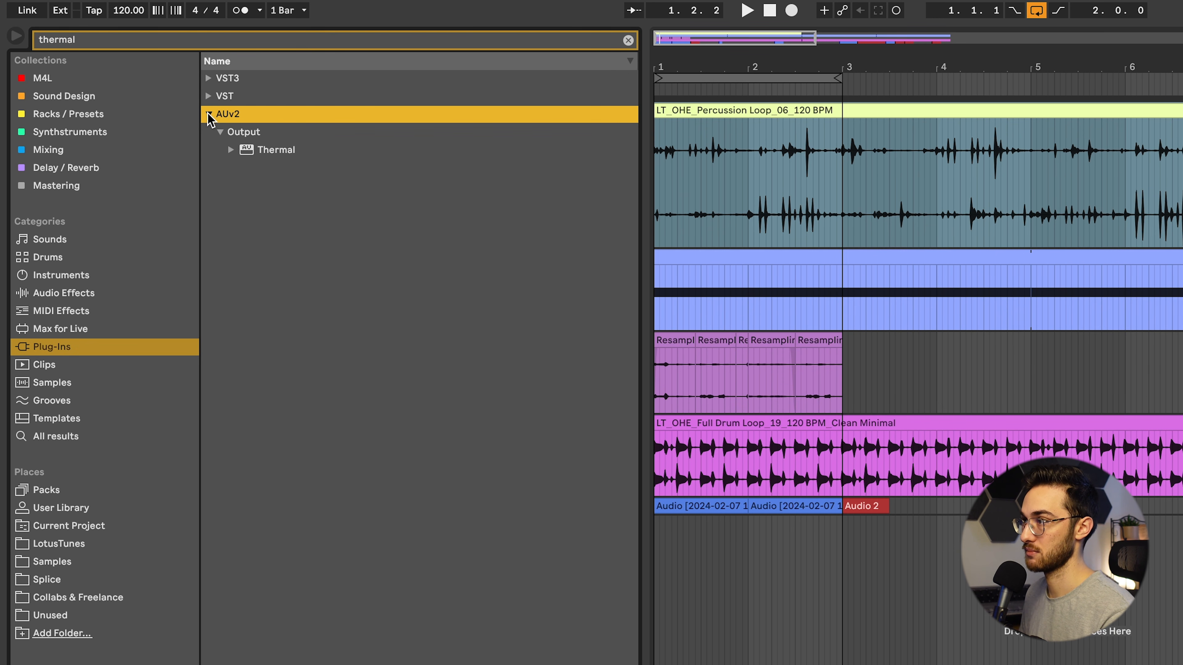
click(251, 150)
drag(669, 158, 704, 166)
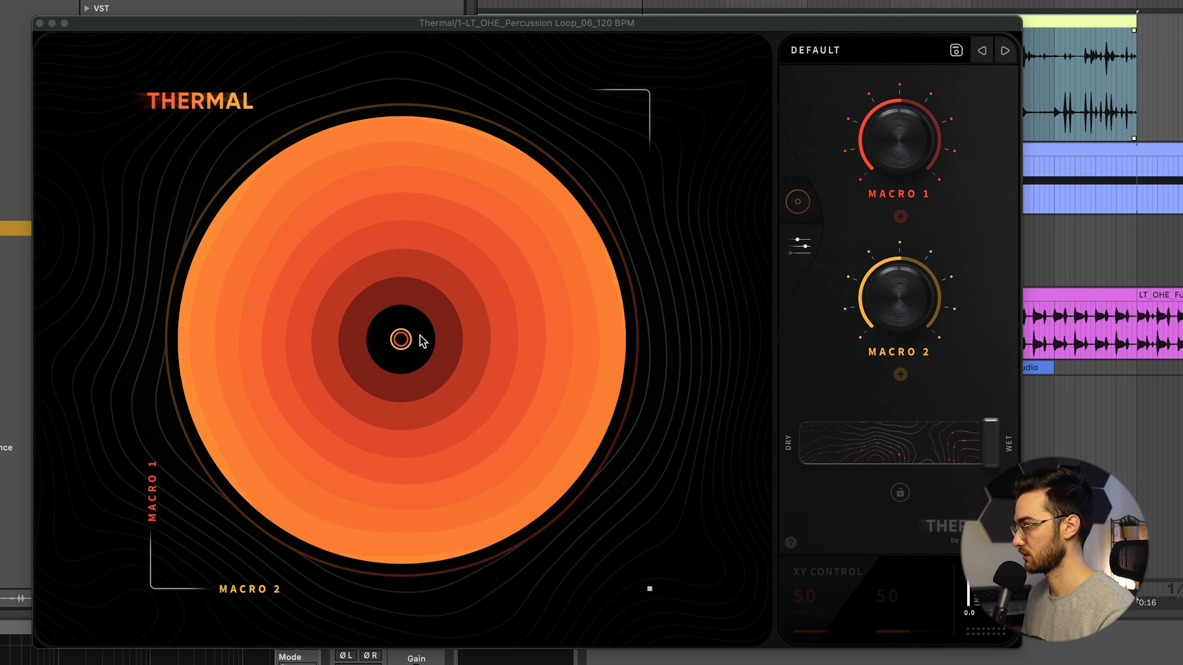
- Try Thermal's XY control, look at its detailed stage view, and load the Magma Bubbles preset from the Start Here category
mouse_move(402, 341)
mouse_down()
mouse_move(489, 252)
mouse_move(401, 346)
mouse_up()
click(799, 245)
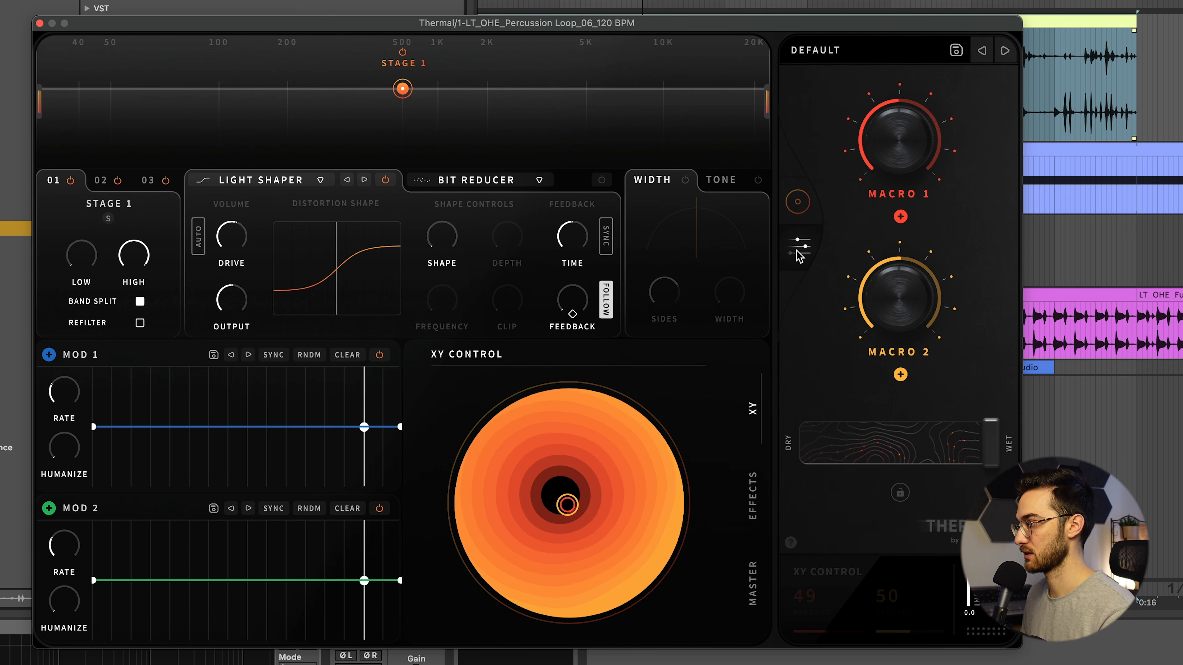
click(826, 51)
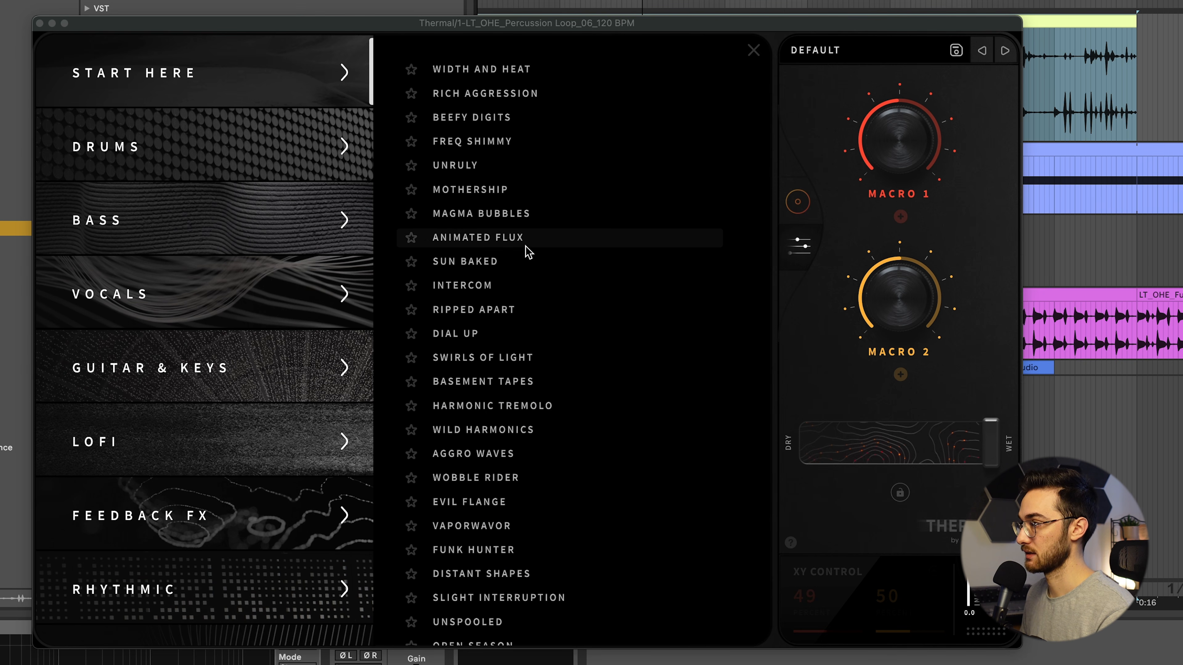
click(485, 222)
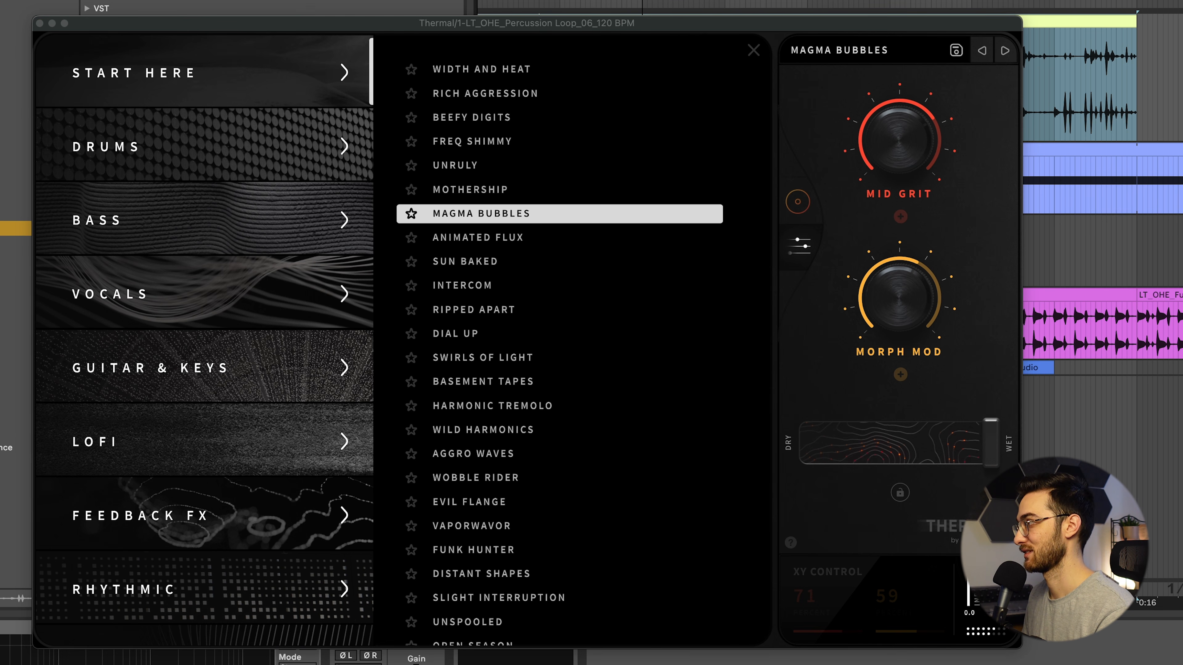
- Close the Thermal window and toggle the effect's bypass to compare the percussion loop with and without it
click(40, 24)
click(462, 627)
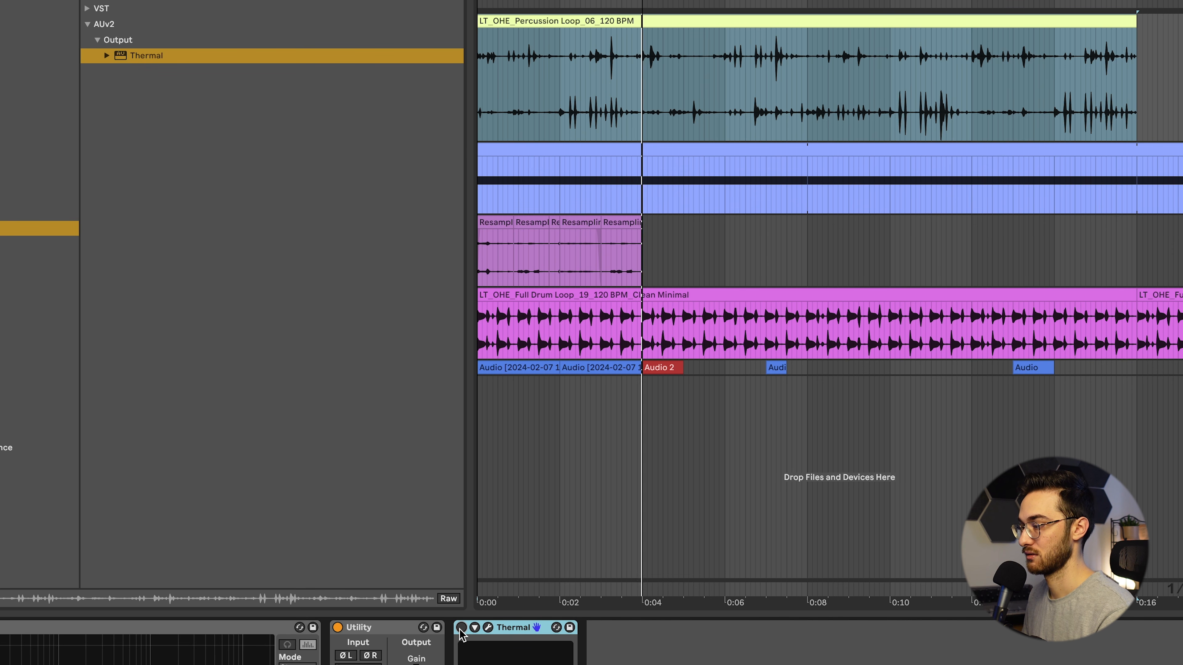
click(462, 628)
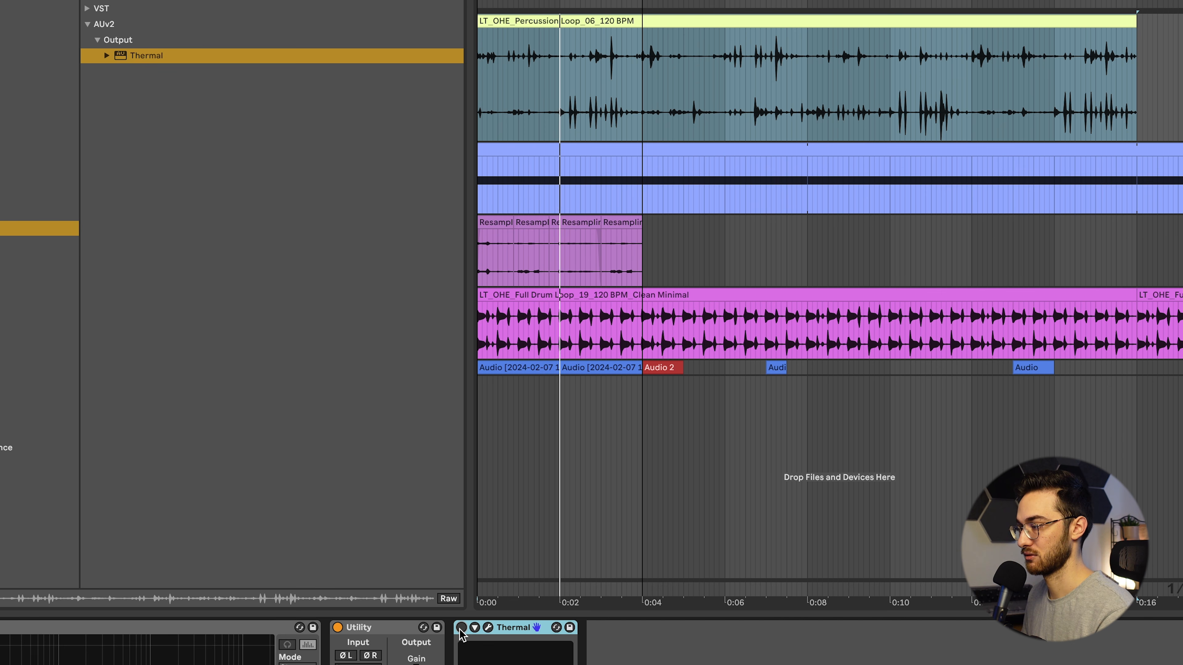
- Reopen Thermal in its detailed view and examine the frequency bands, distortion types and effects of Stages 1, 2 and 3
click(488, 628)
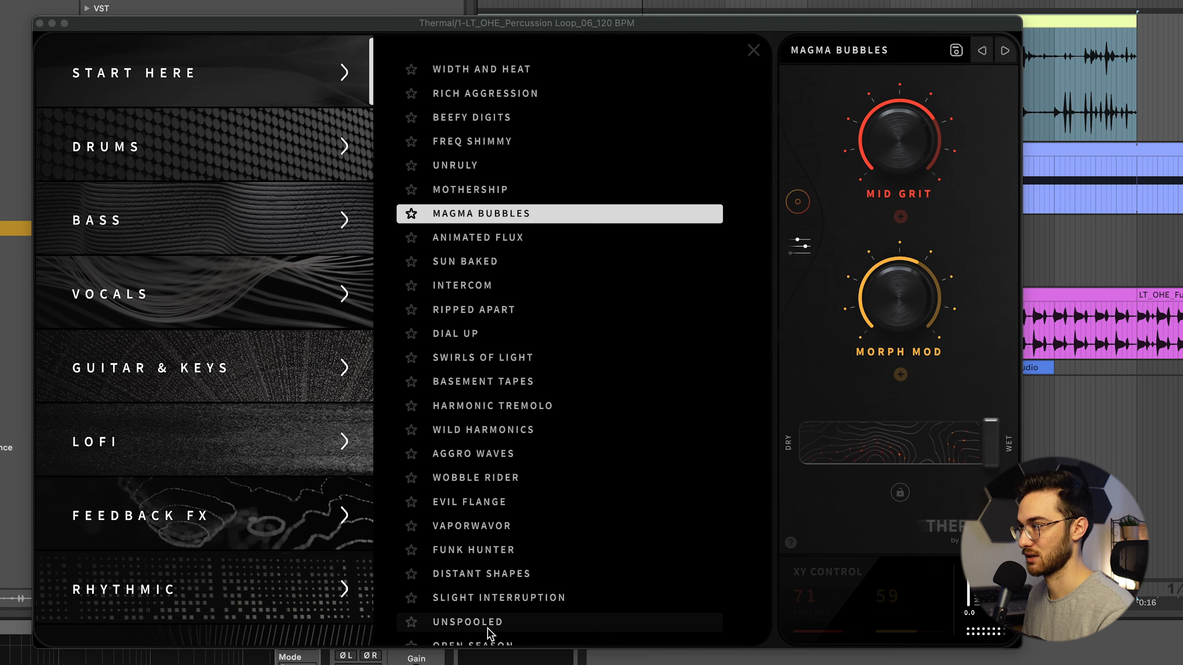
click(807, 251)
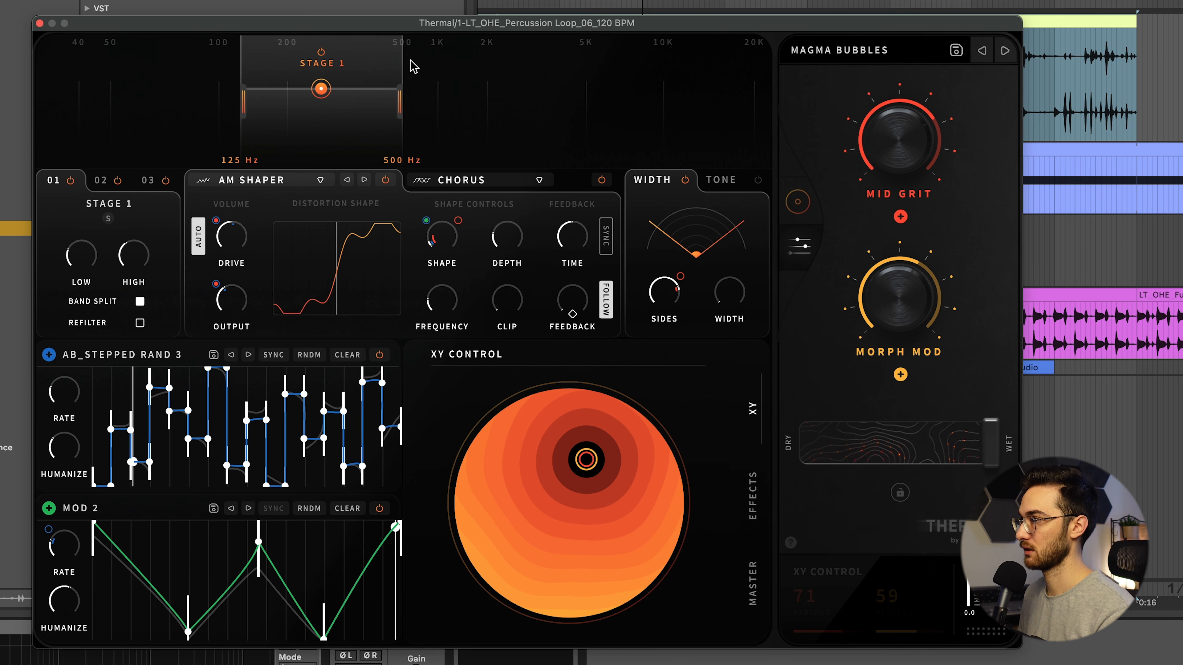
click(118, 186)
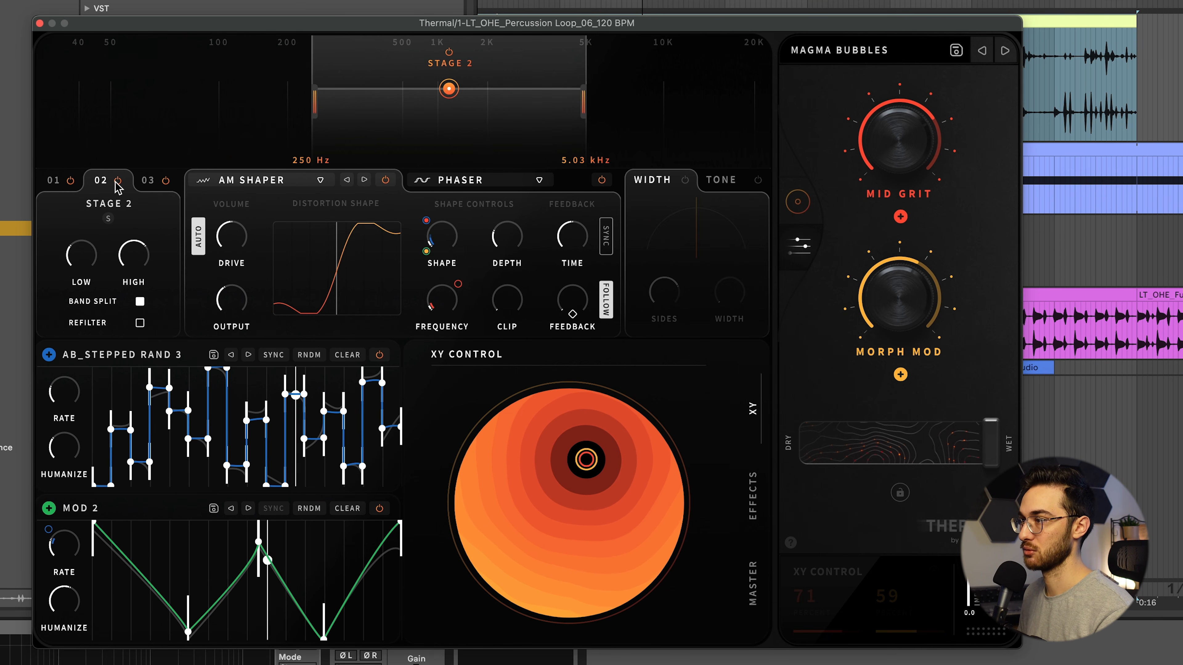
click(146, 187)
click(54, 187)
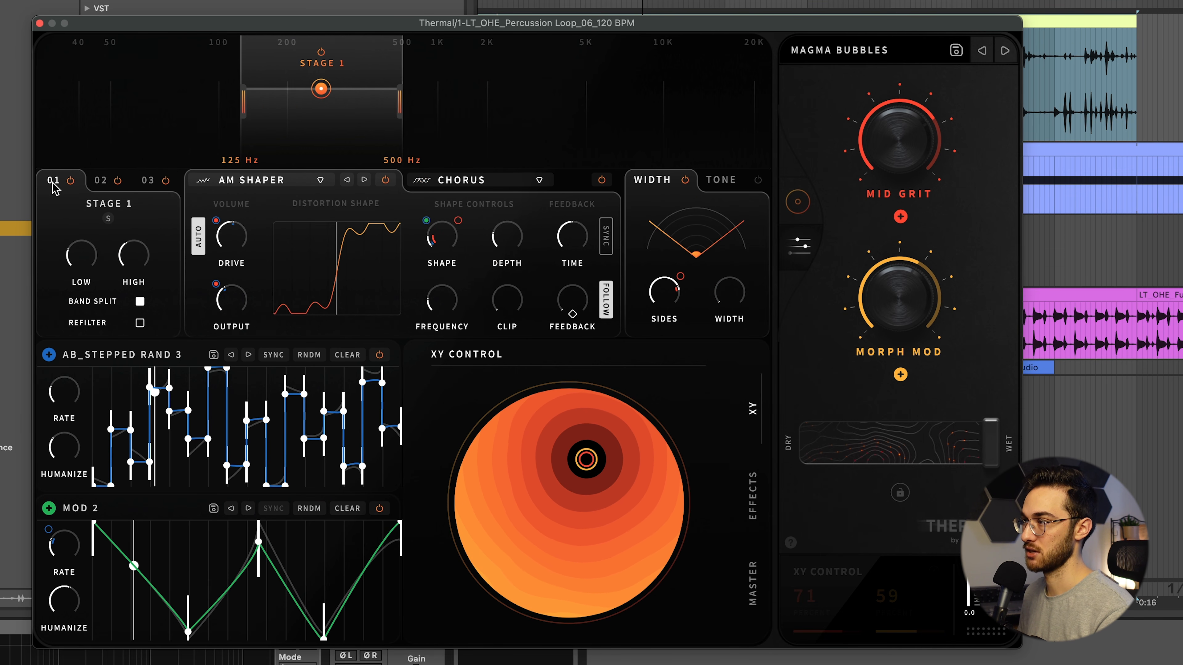
click(106, 186)
click(148, 181)
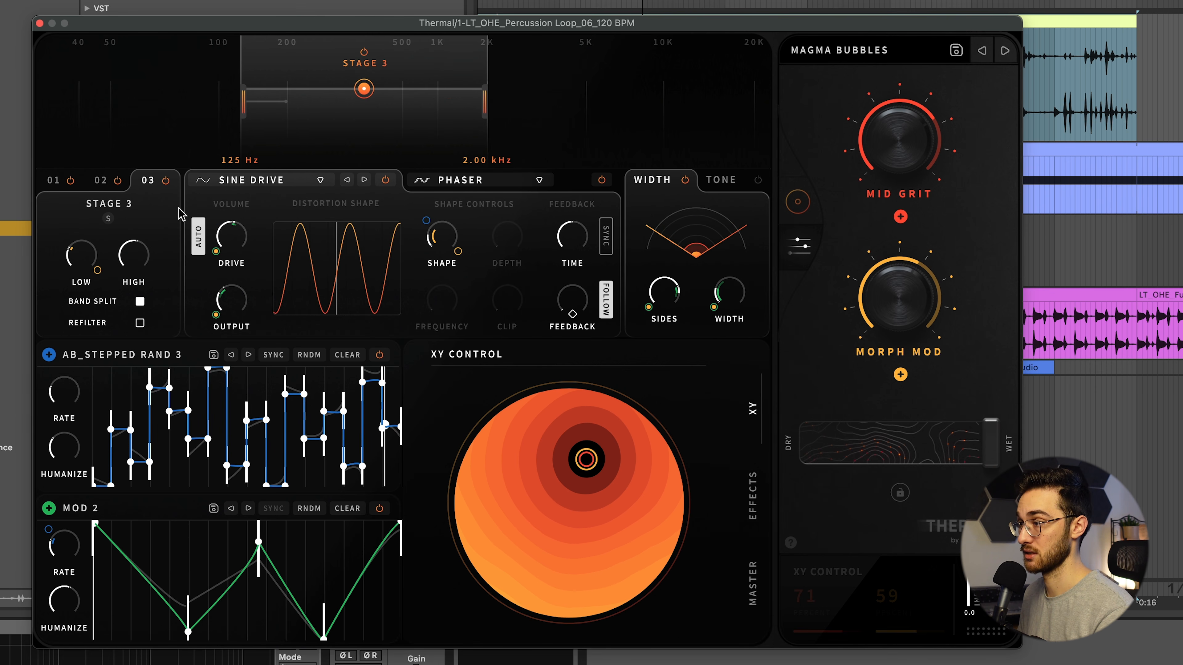
click(55, 181)
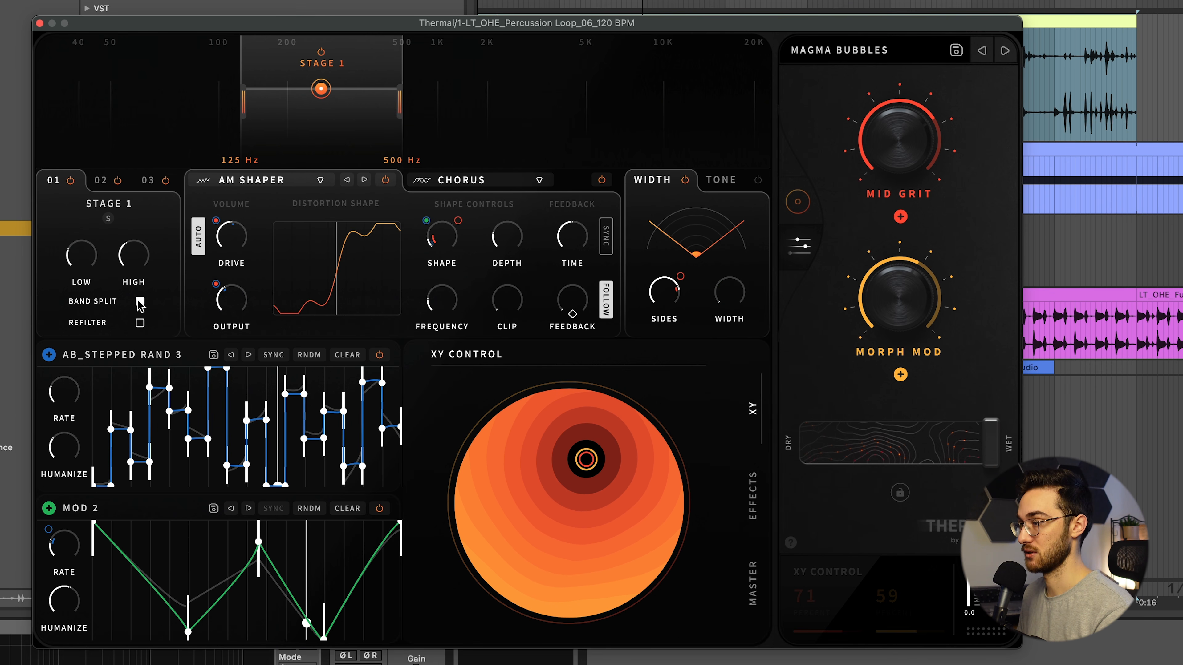
click(102, 183)
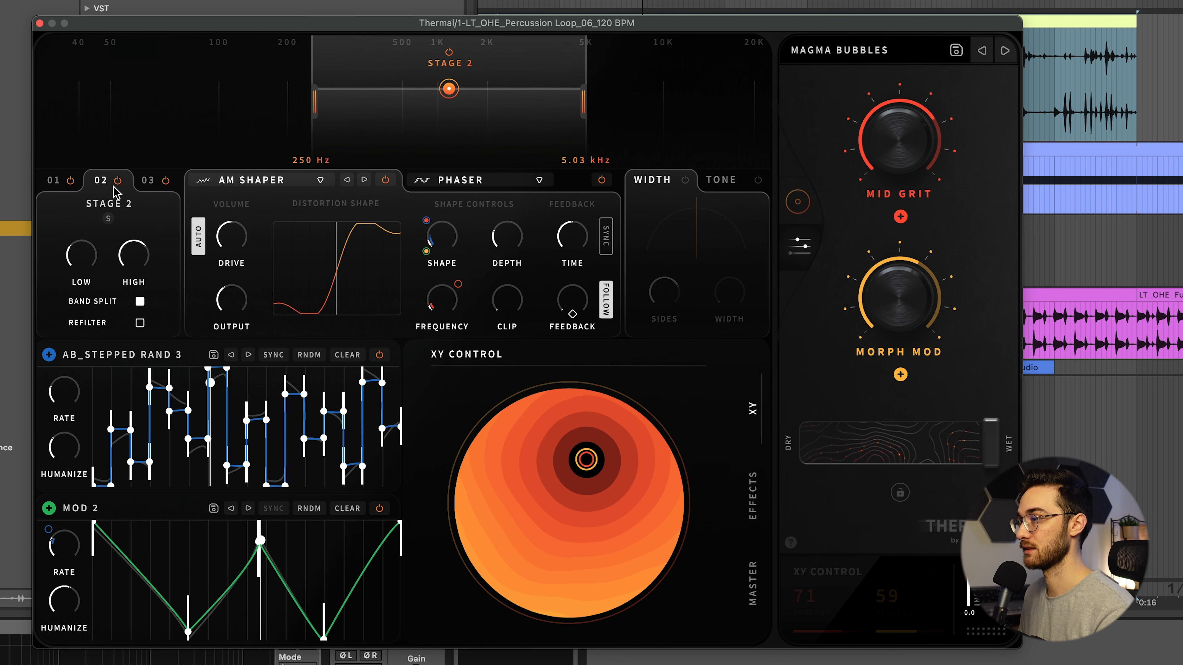
click(54, 182)
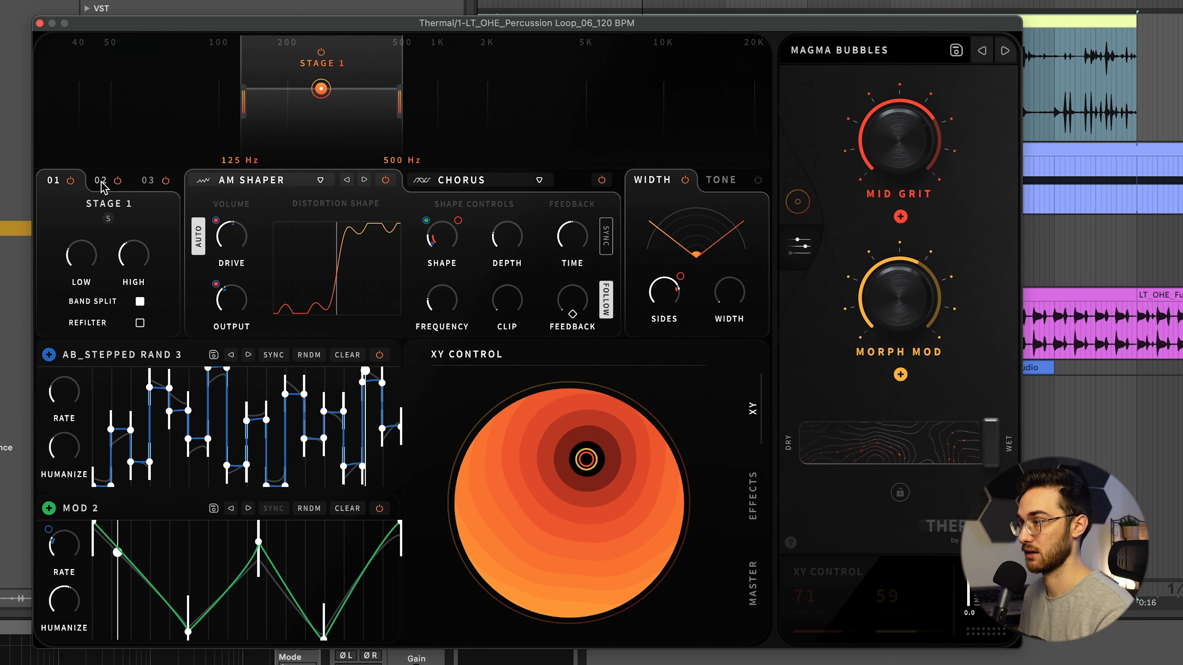
click(101, 180)
click(148, 181)
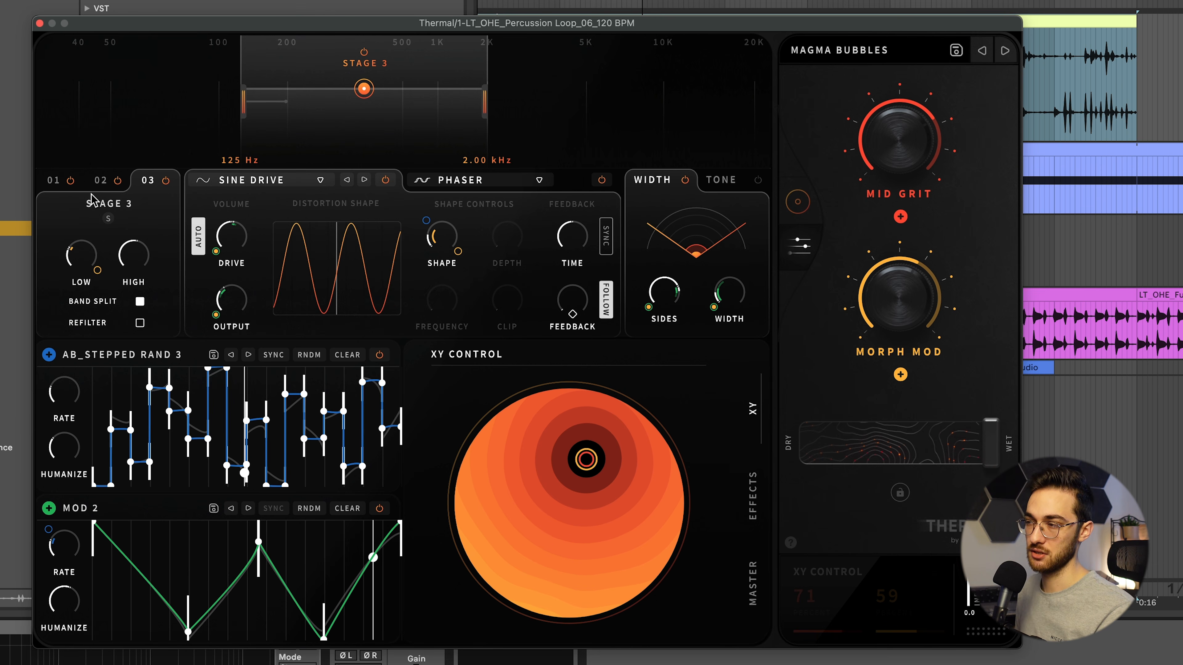
- Set Stage 2's frequency band from 3.49 kHz to 22.0 kHz and its AM Shaper Drive to 0.8 dB
click(101, 181)
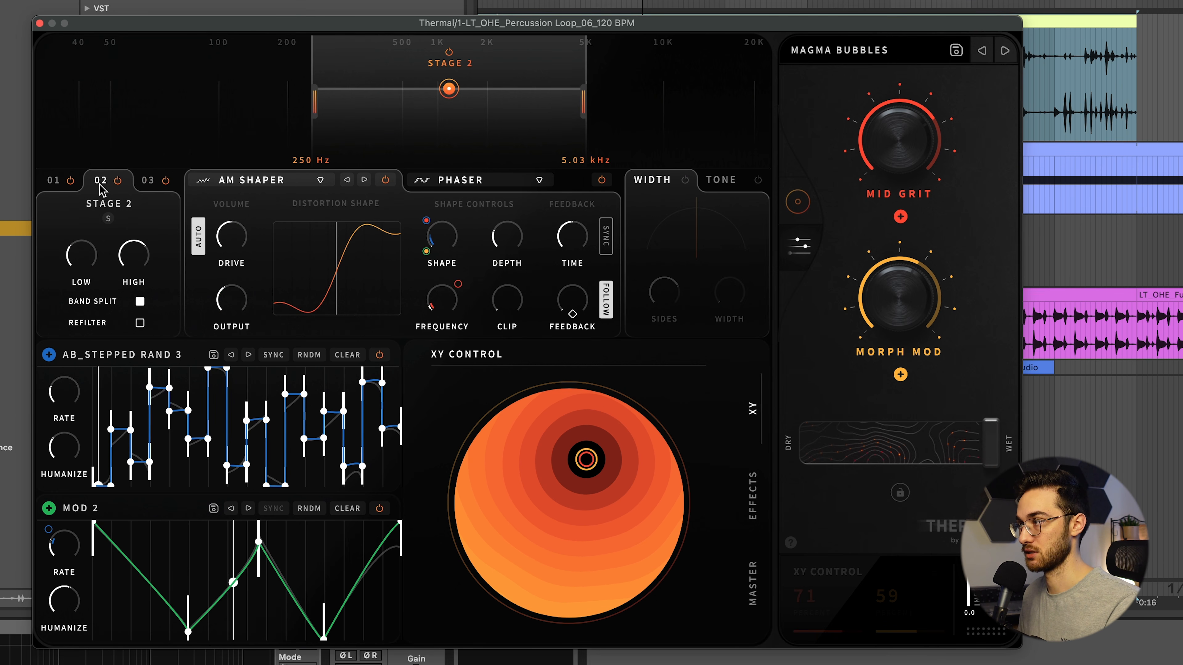
drag(586, 98, 767, 99)
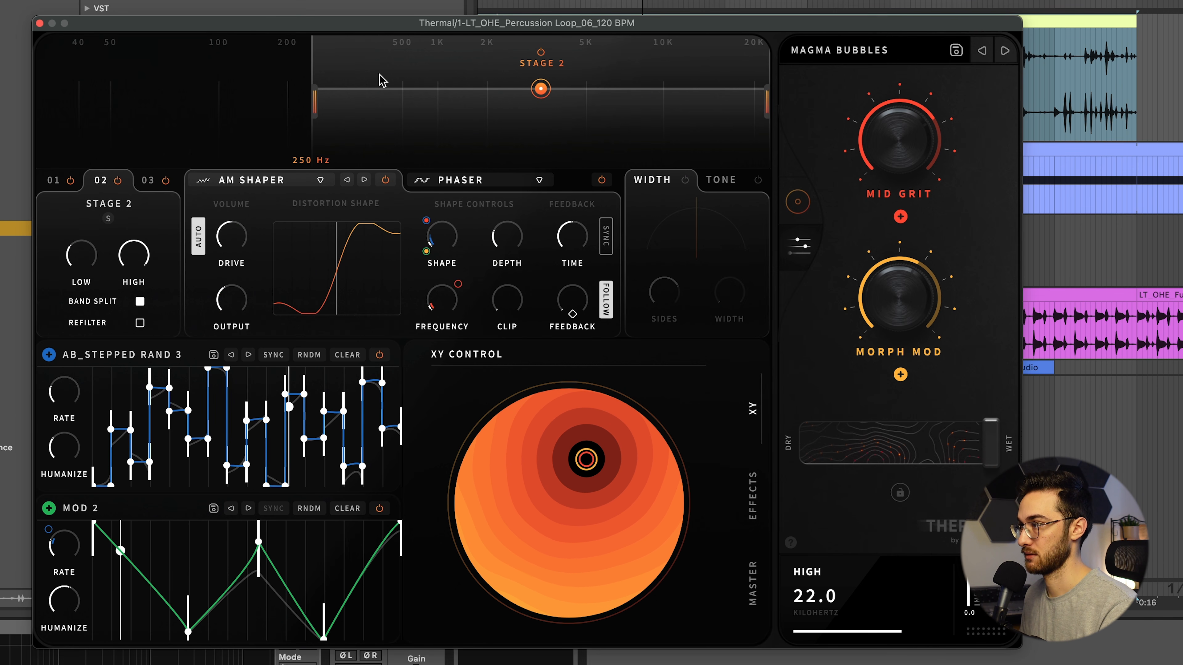
drag(315, 100, 545, 100)
drag(242, 213, 233, 226)
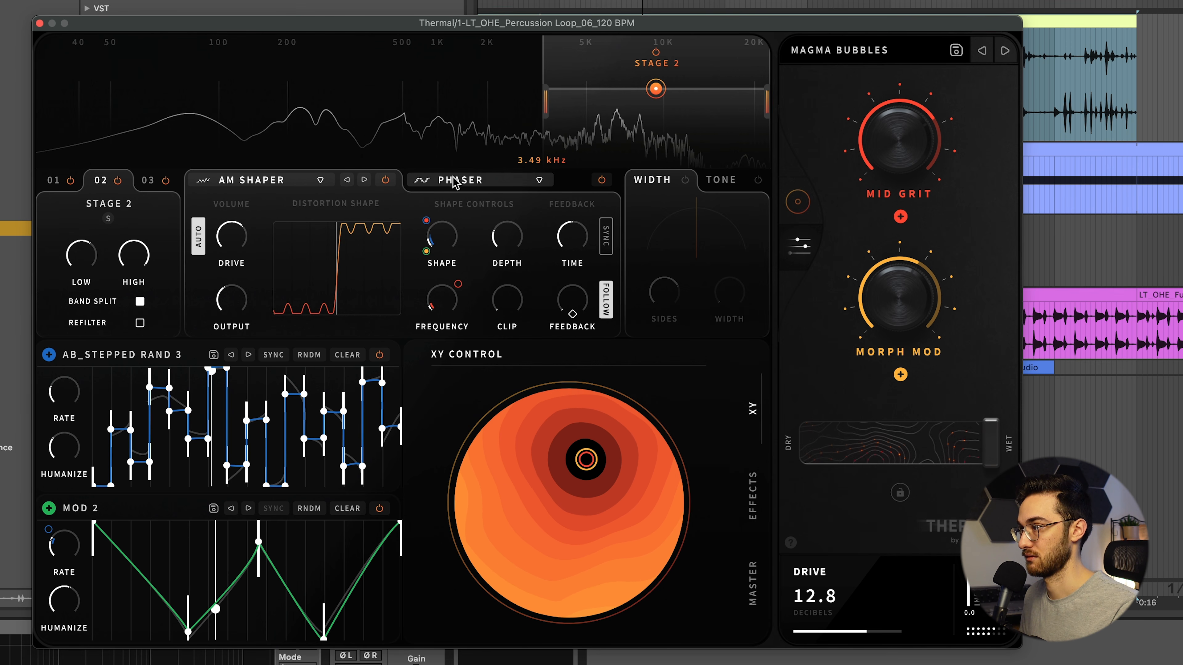
drag(232, 235, 235, 262)
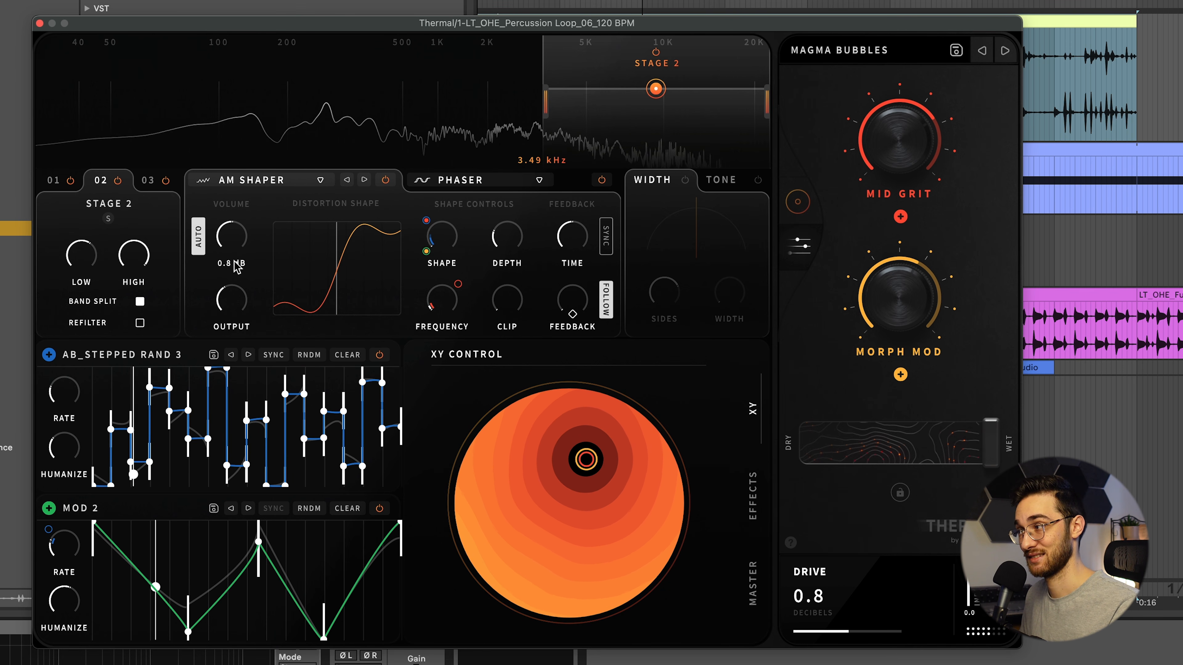
- Open Stage 2's Phaser settings, turn on the stage's Width section and adjust its Sides level
click(492, 187)
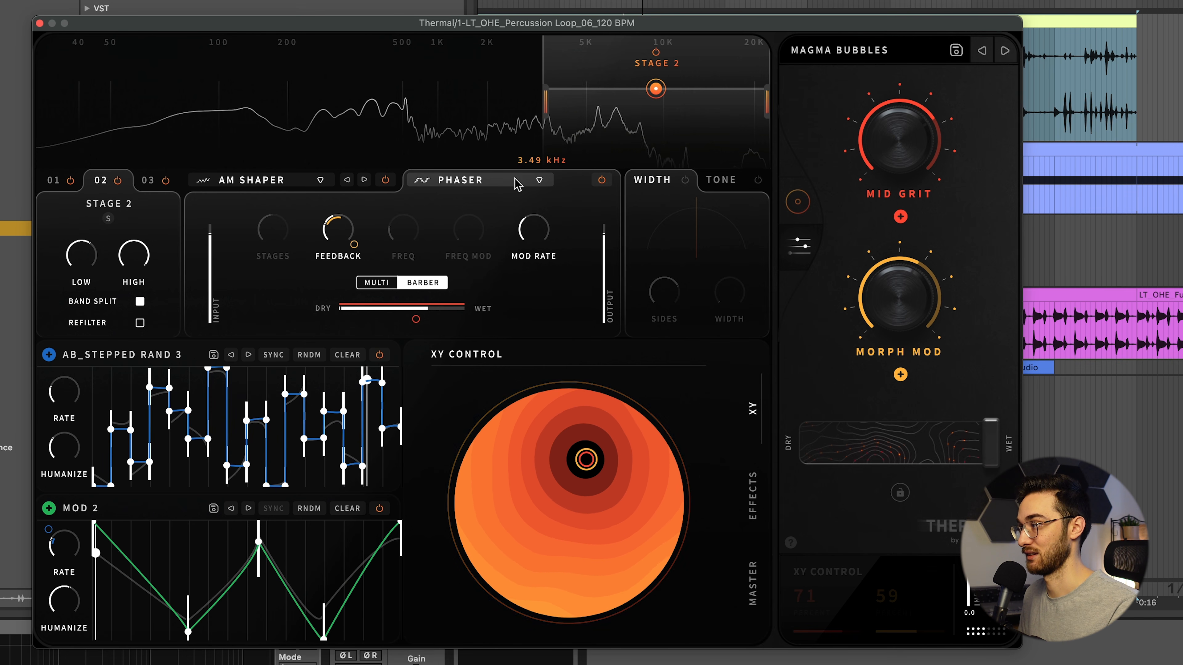
click(539, 180)
click(684, 180)
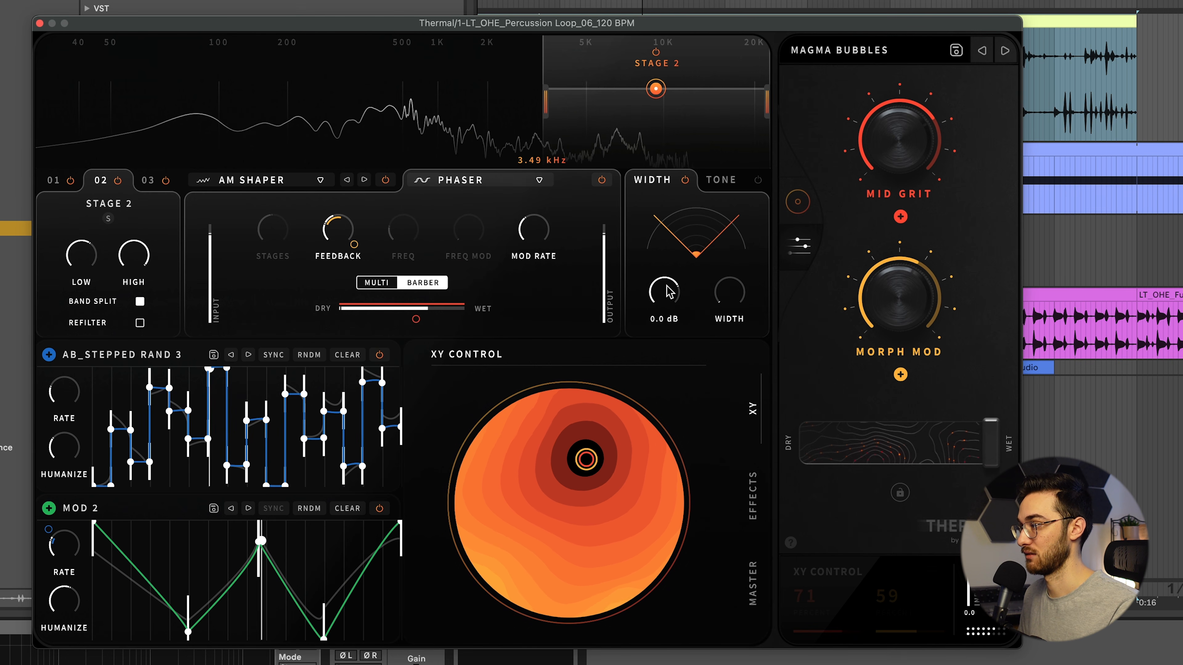
drag(668, 289, 738, 231)
- Turn on Stage 2's Tone section, raise its High level and set Low to -11.0 dB
click(734, 183)
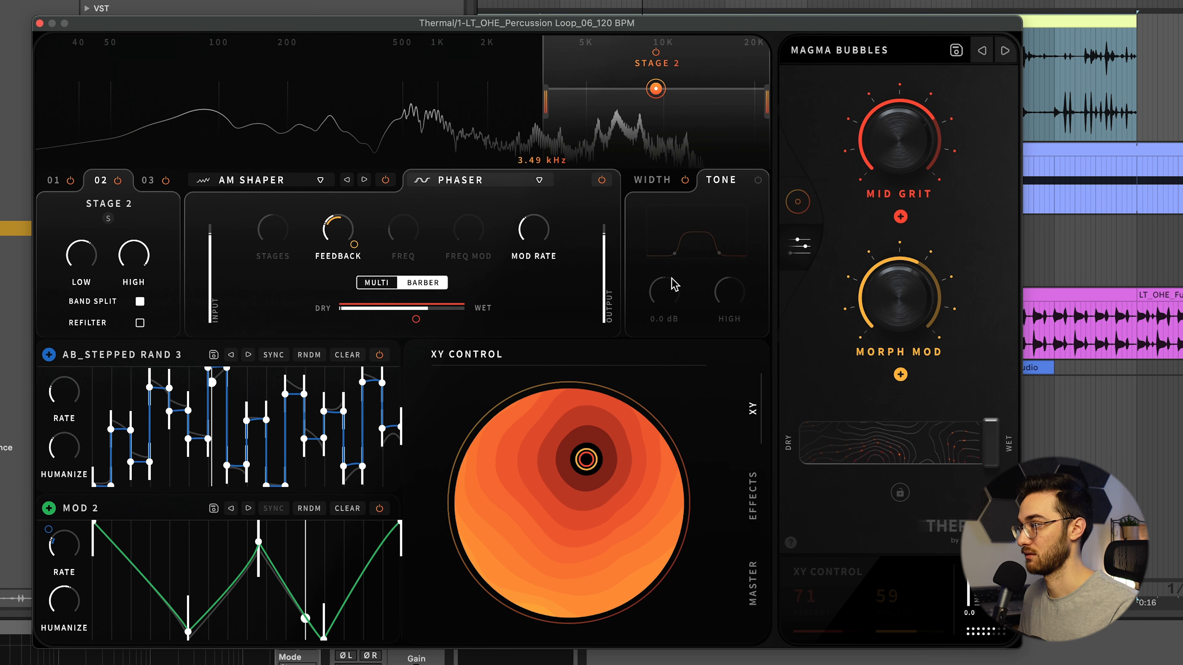
click(758, 181)
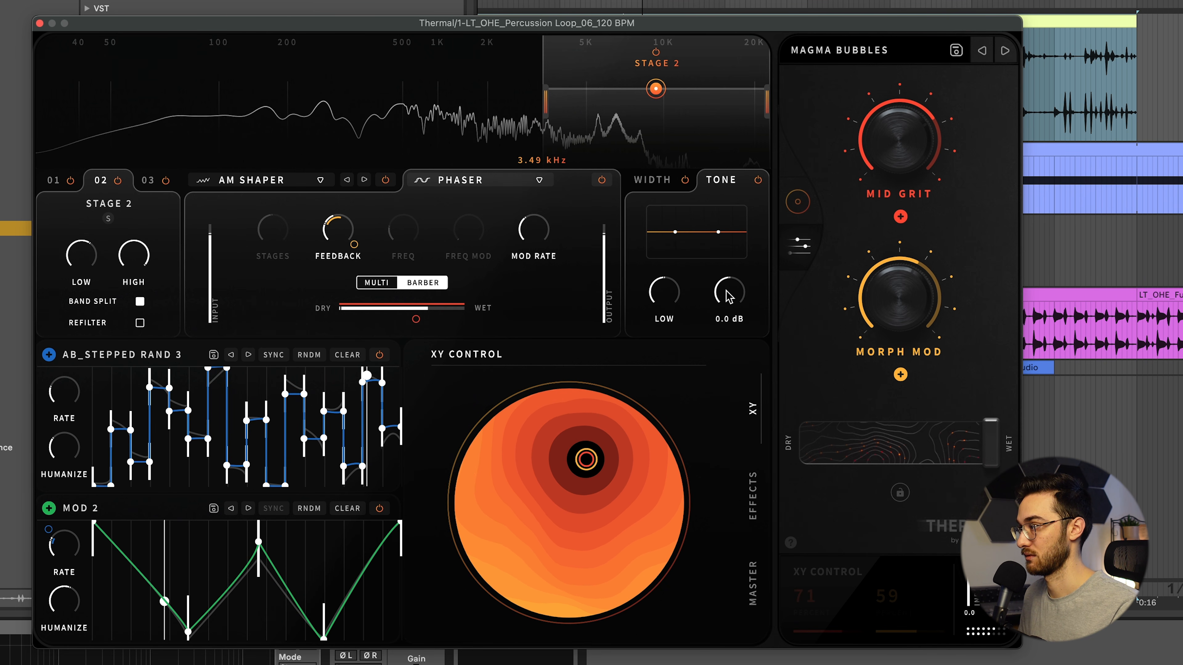
drag(729, 297, 638, 344)
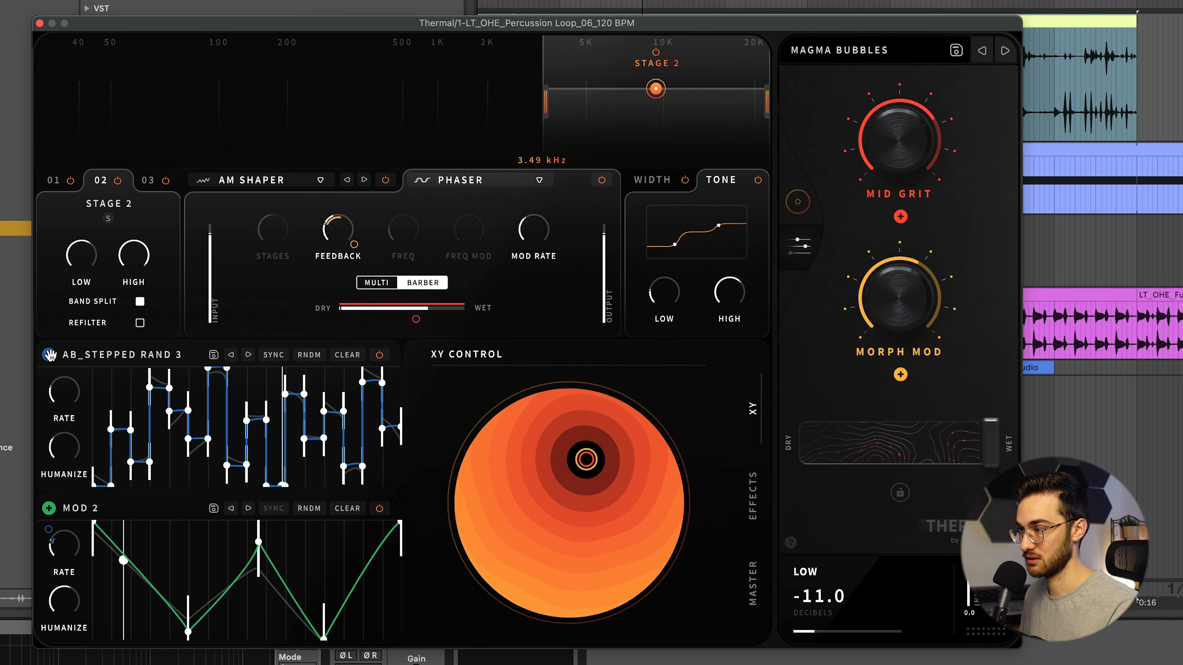
- Assign the AB_Stepped Rand 3 modulator to the Stage 2 Phaser's Mod Rate with a depth of +66 and audition it
drag(50, 355, 225, 249)
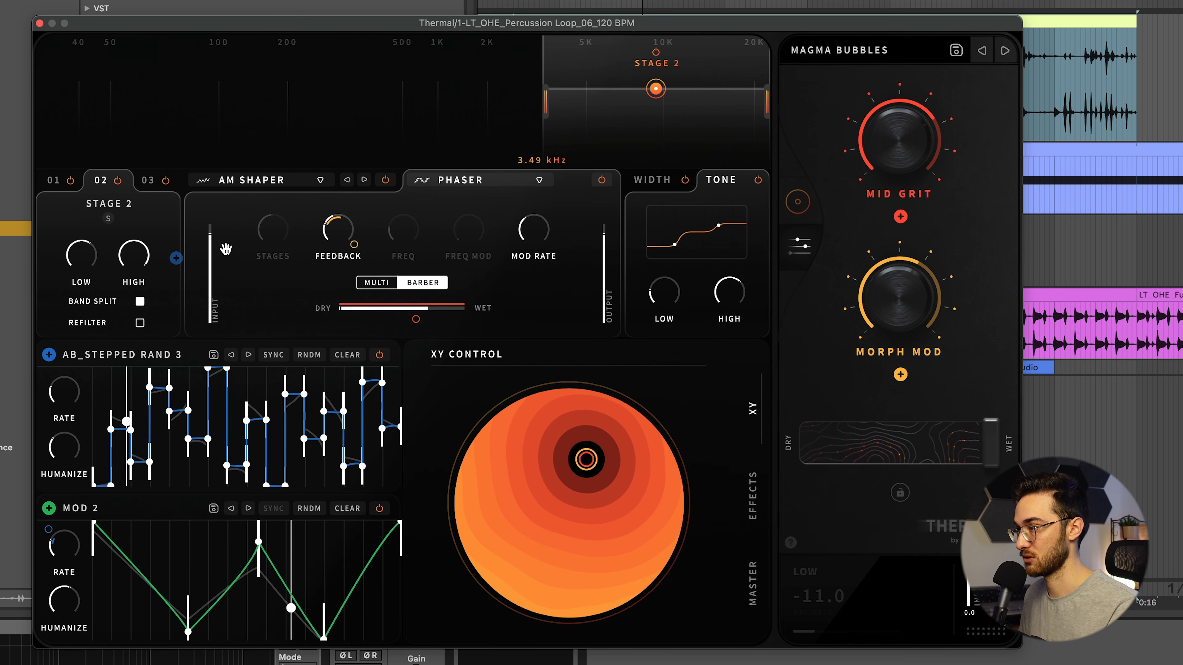
drag(373, 231, 533, 228)
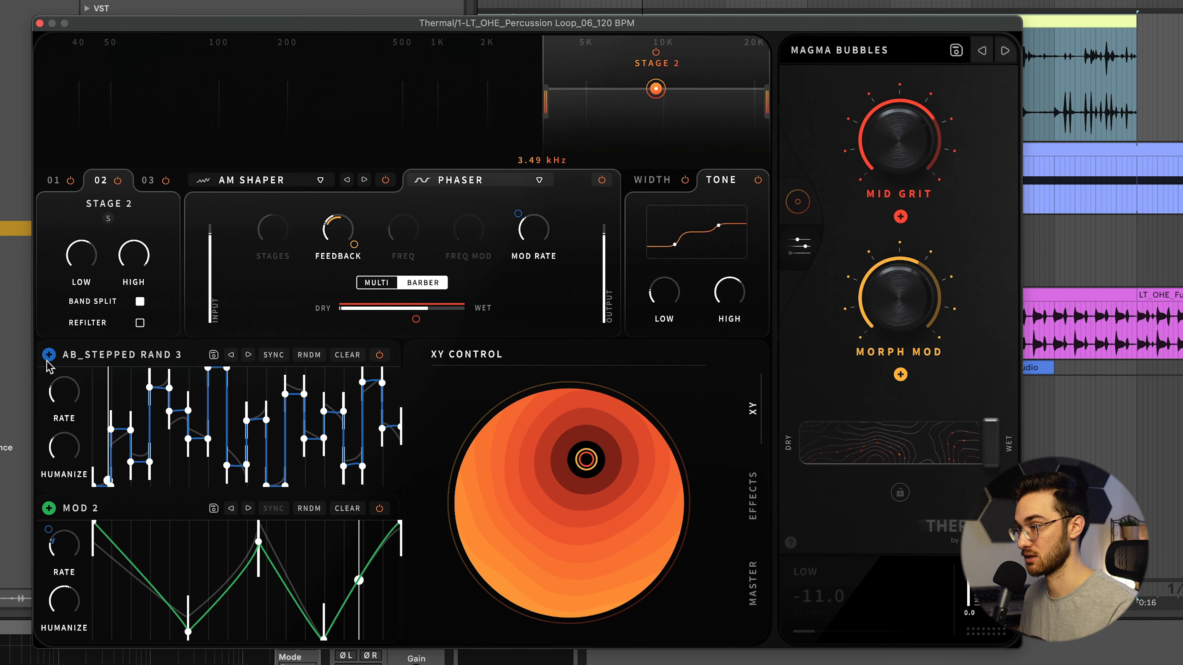
drag(518, 213, 537, 152)
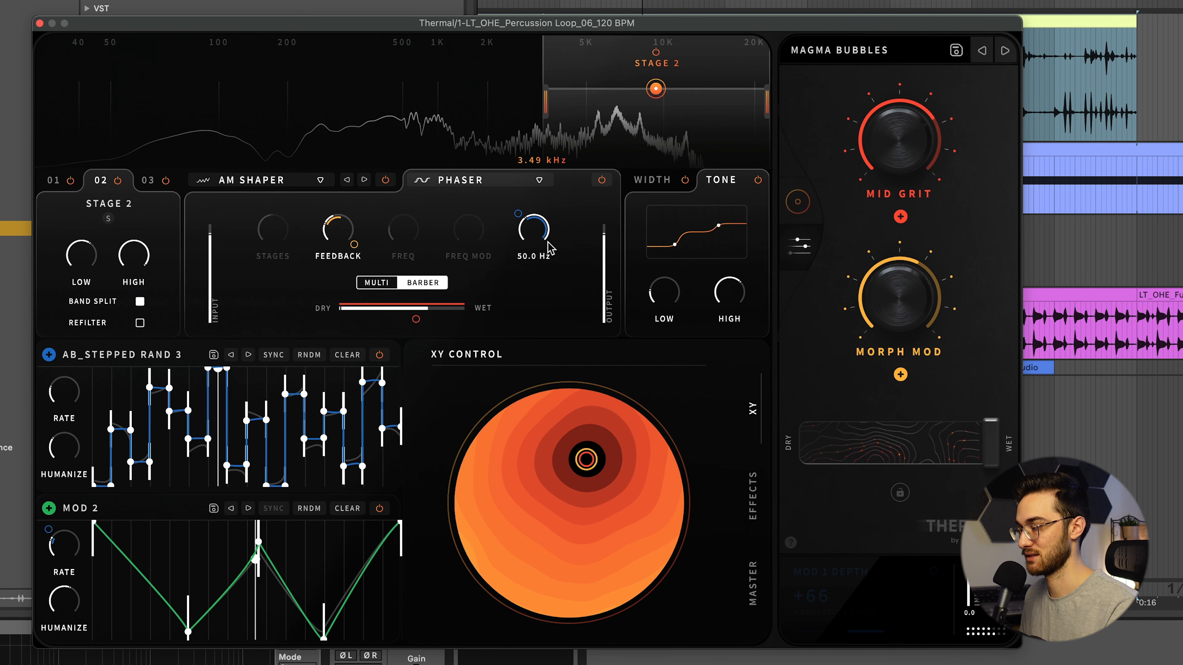
key(space)
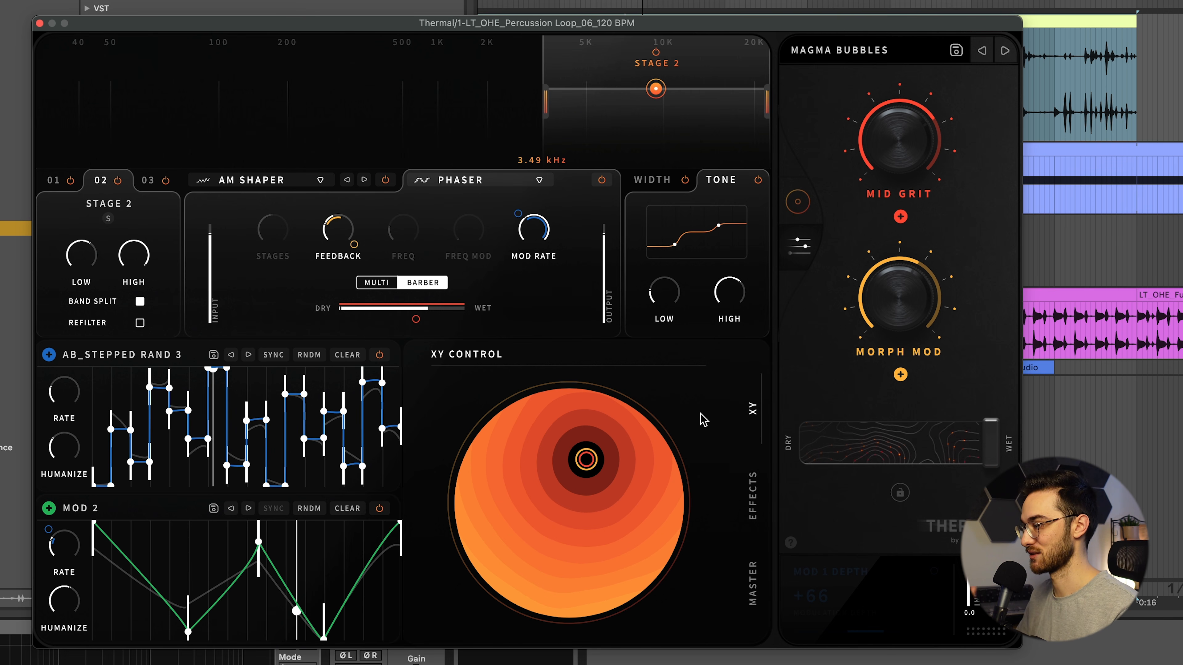
- Look through the effect types available for both slots in Thermal's Effects section
click(753, 498)
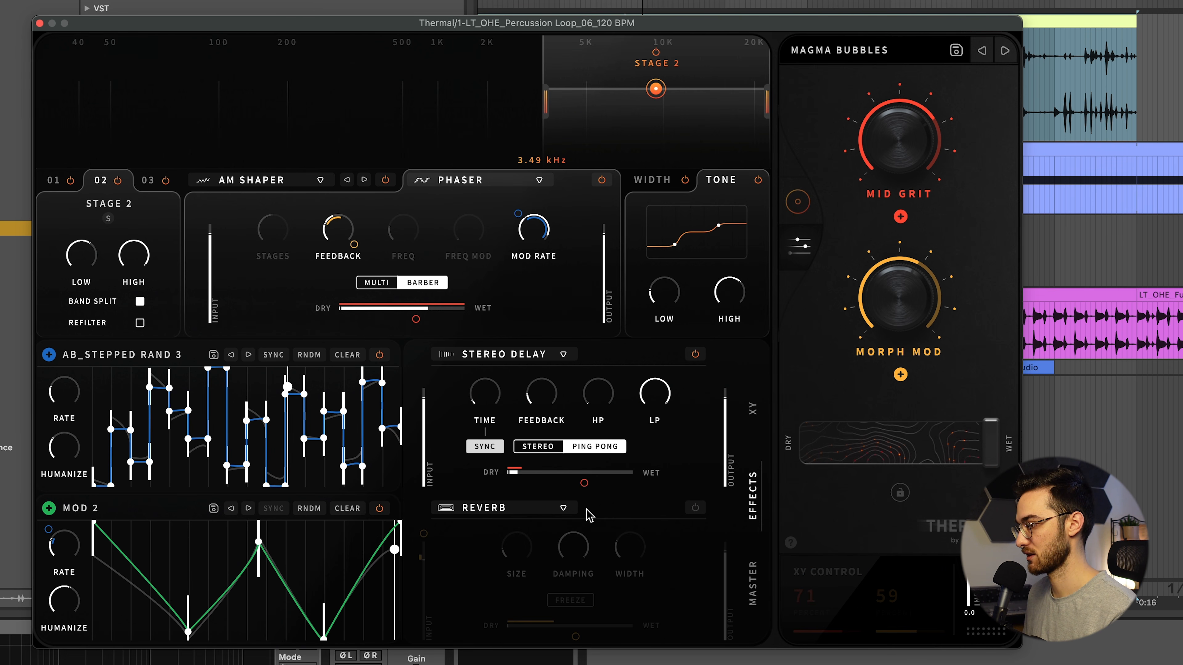
click(527, 358)
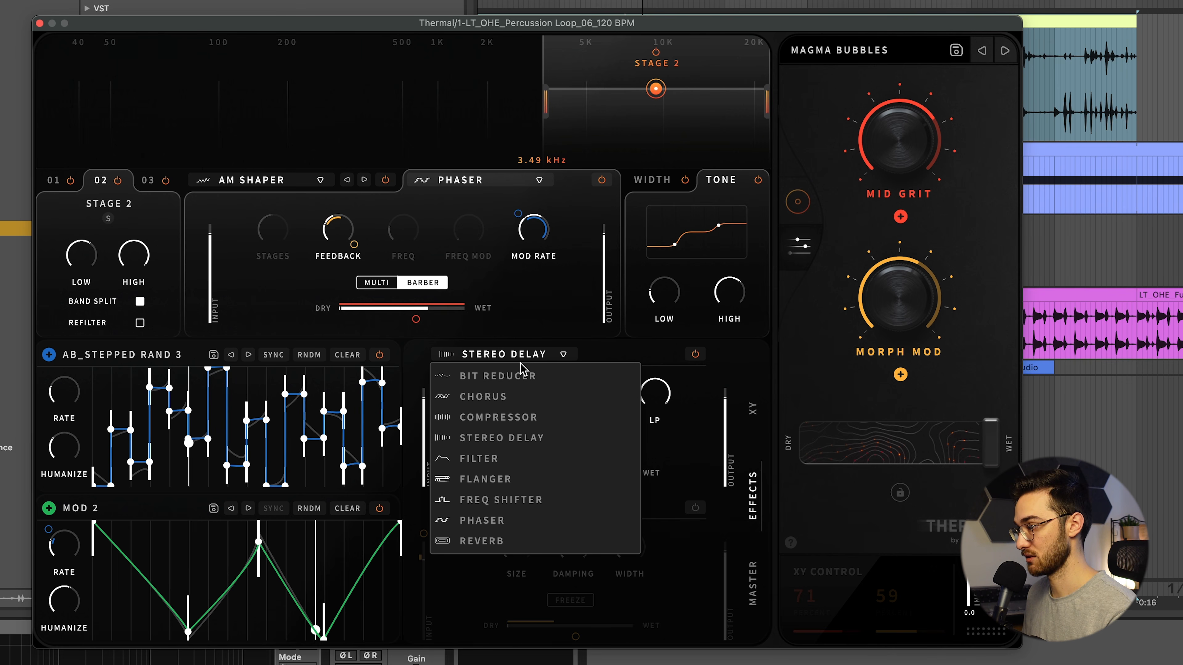
click(709, 521)
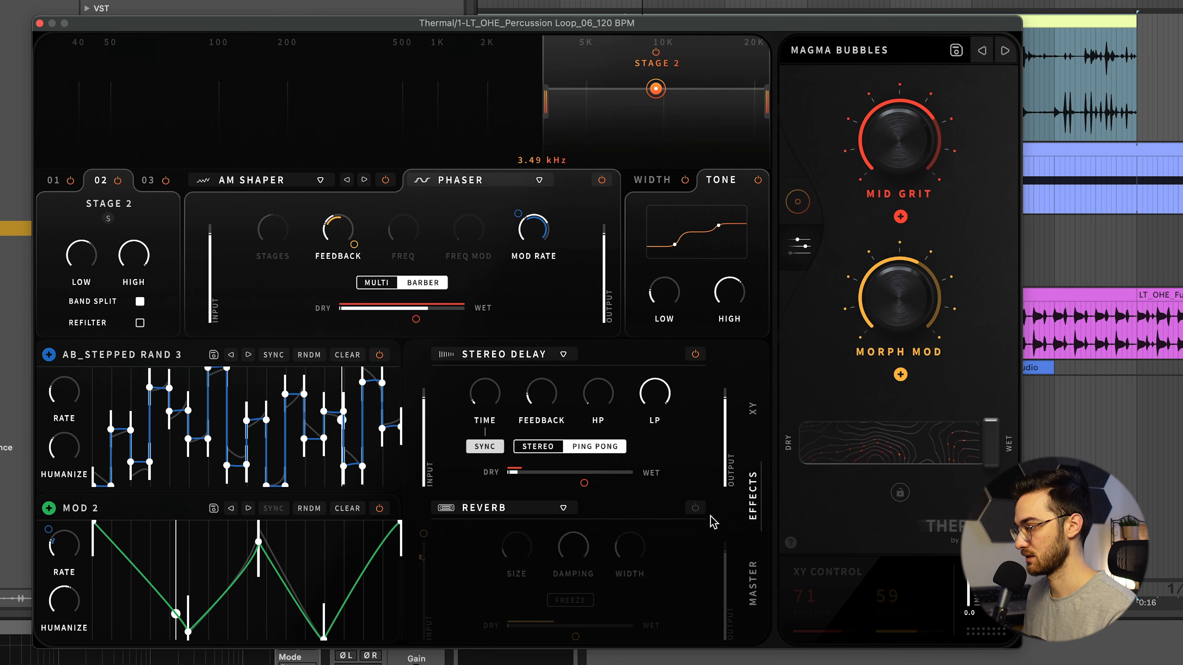
click(512, 508)
click(655, 524)
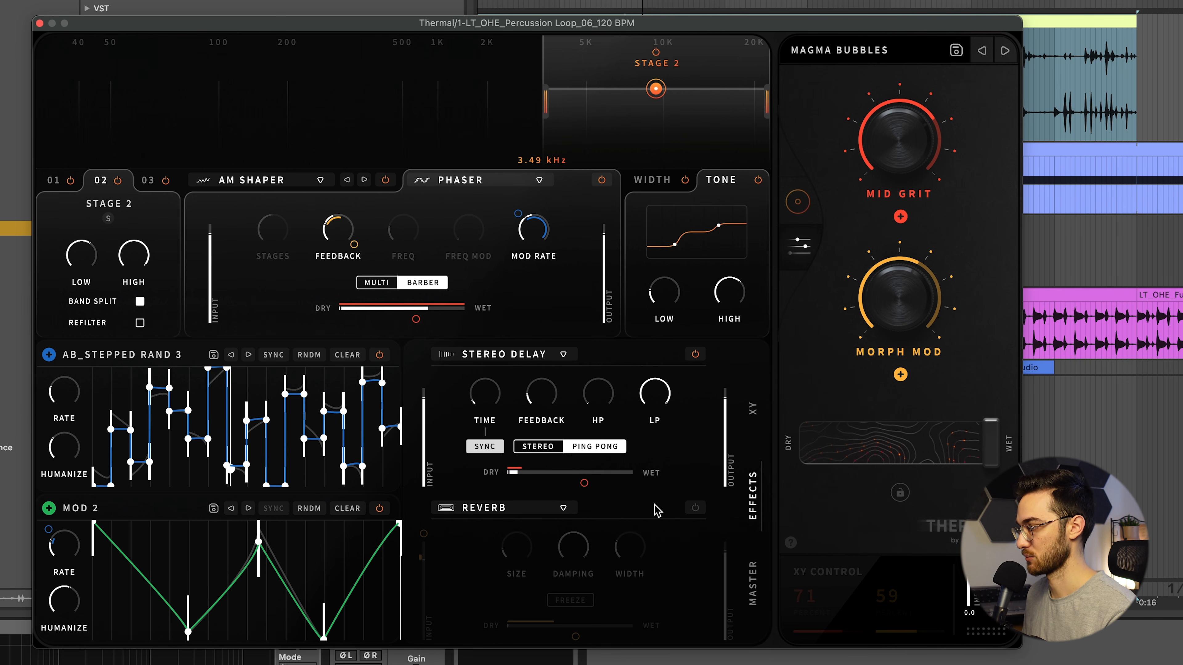
- Open Thermal's Master section and lower the compressor's Threshold
click(753, 573)
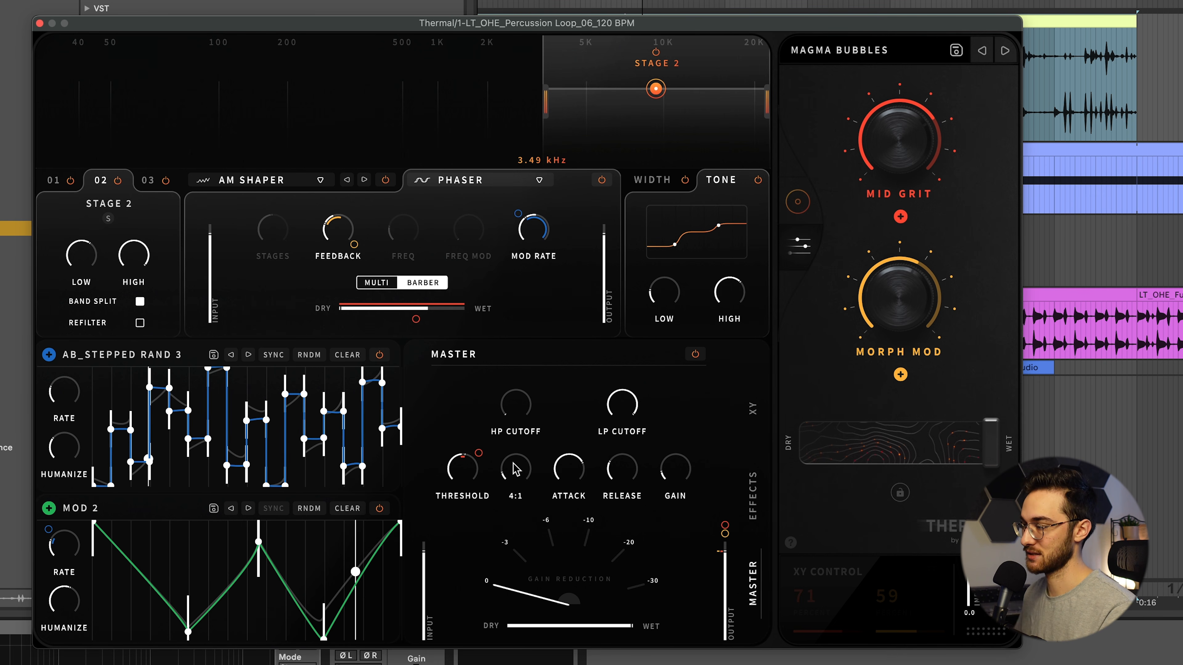
drag(462, 469, 467, 537)
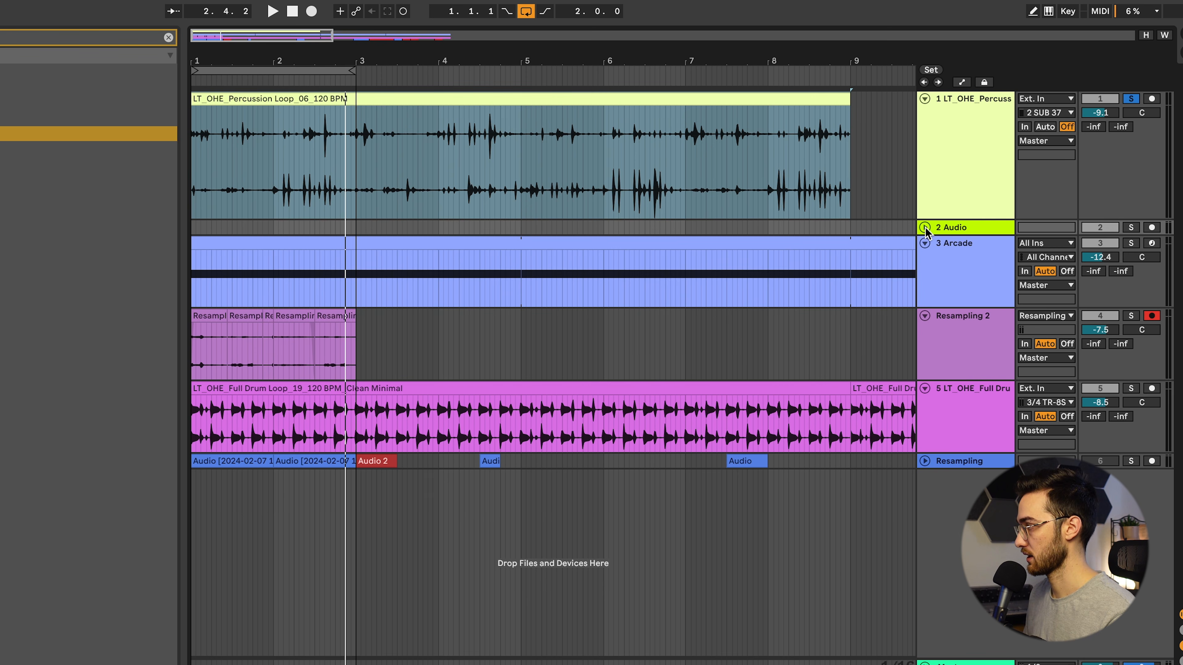
- Unfold the 2 Audio track, set its input to Resampling, arm it and start recording over the two-bar loop
click(925, 228)
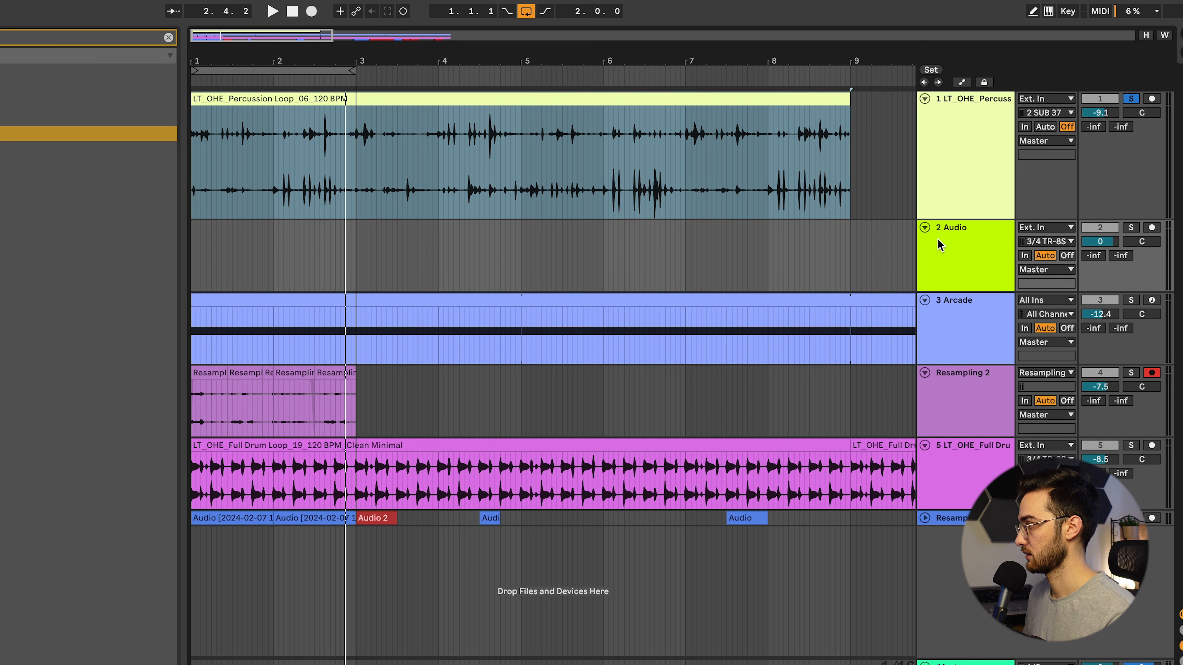
click(1048, 228)
click(1045, 262)
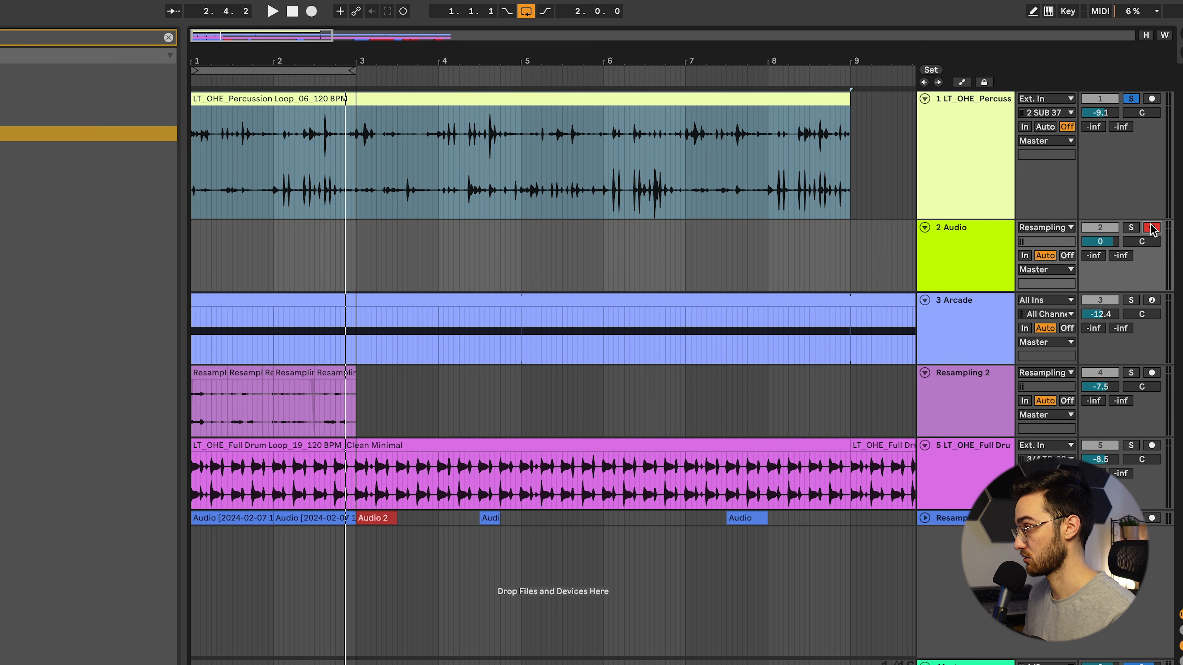
click(312, 10)
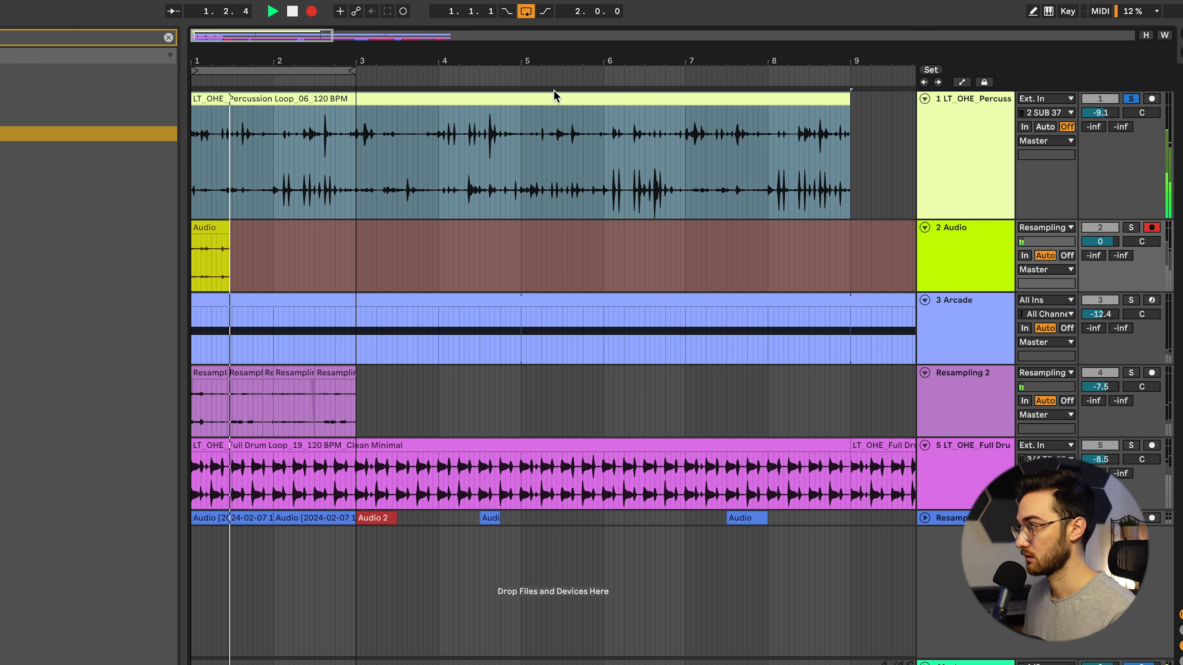
- While recording, show Thermal on the percussion loop track and advance its presets through Animated Flux and Sun Baked to Intercom
click(951, 180)
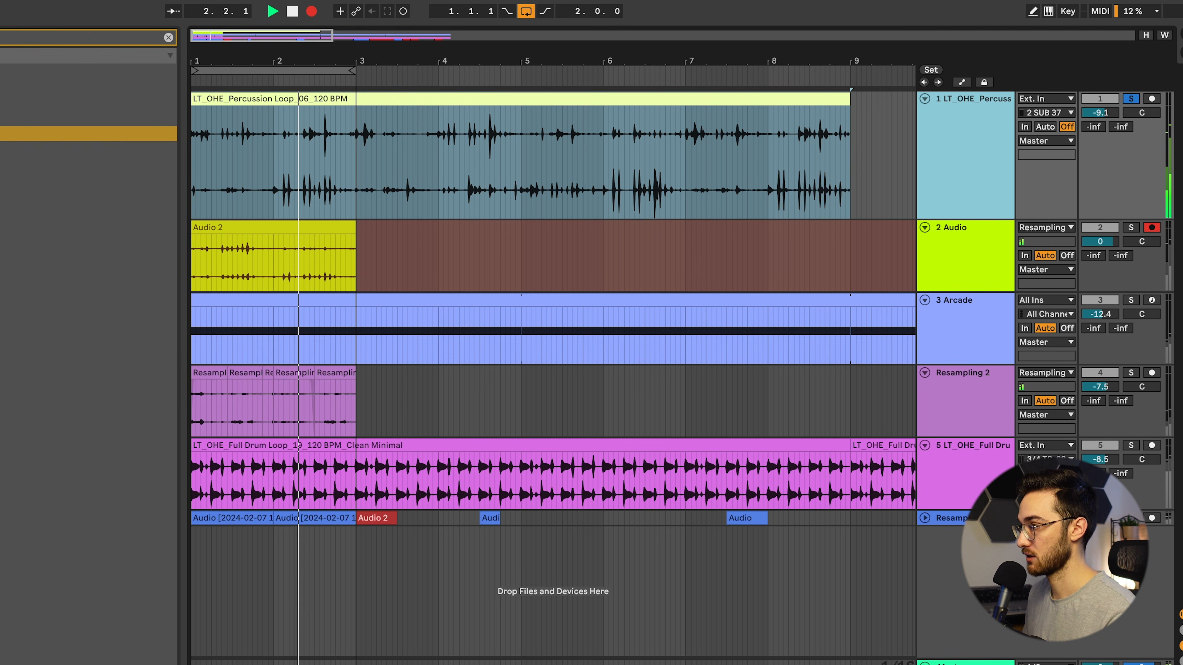
key(super+alt+p)
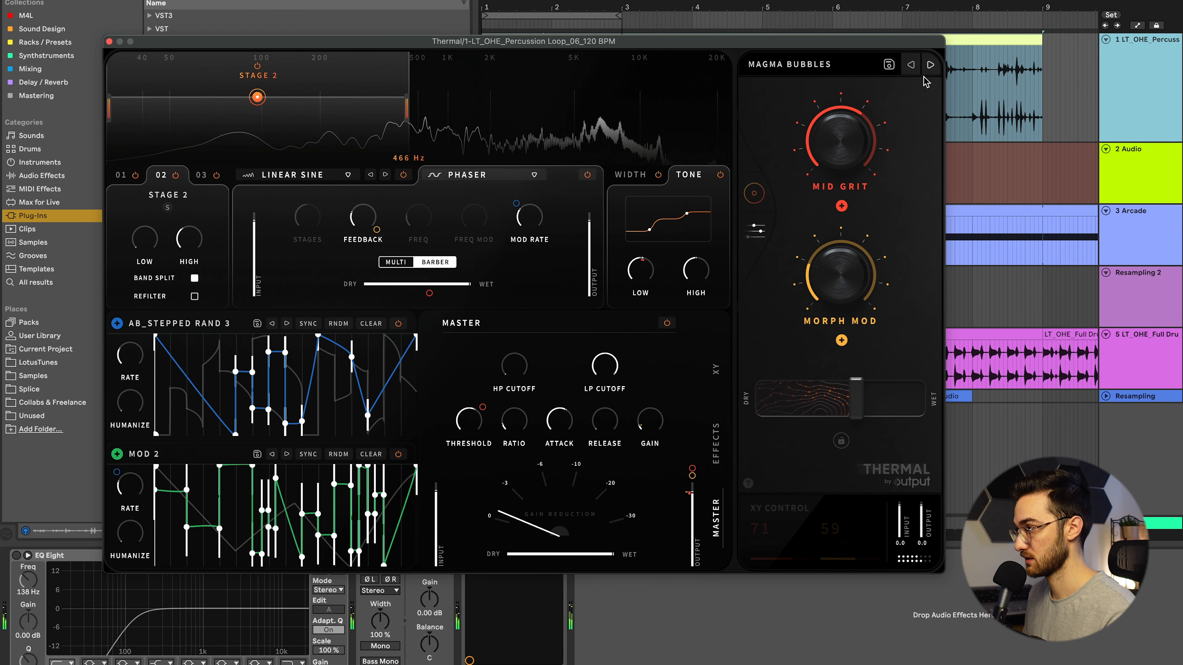
click(930, 64)
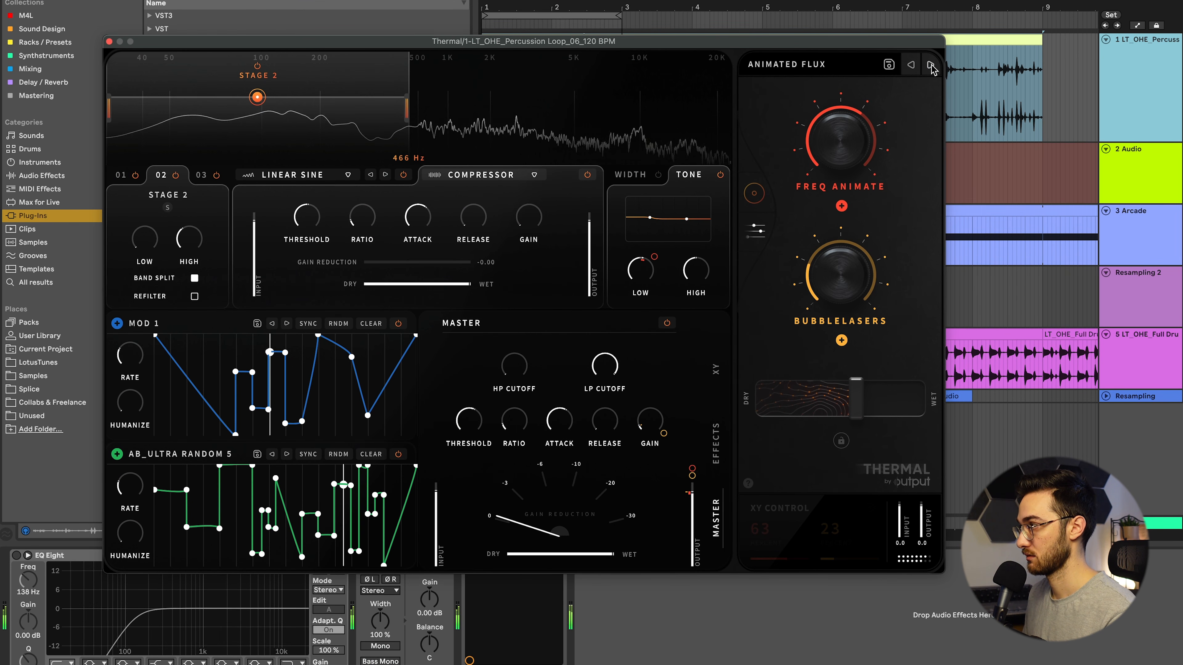
click(930, 64)
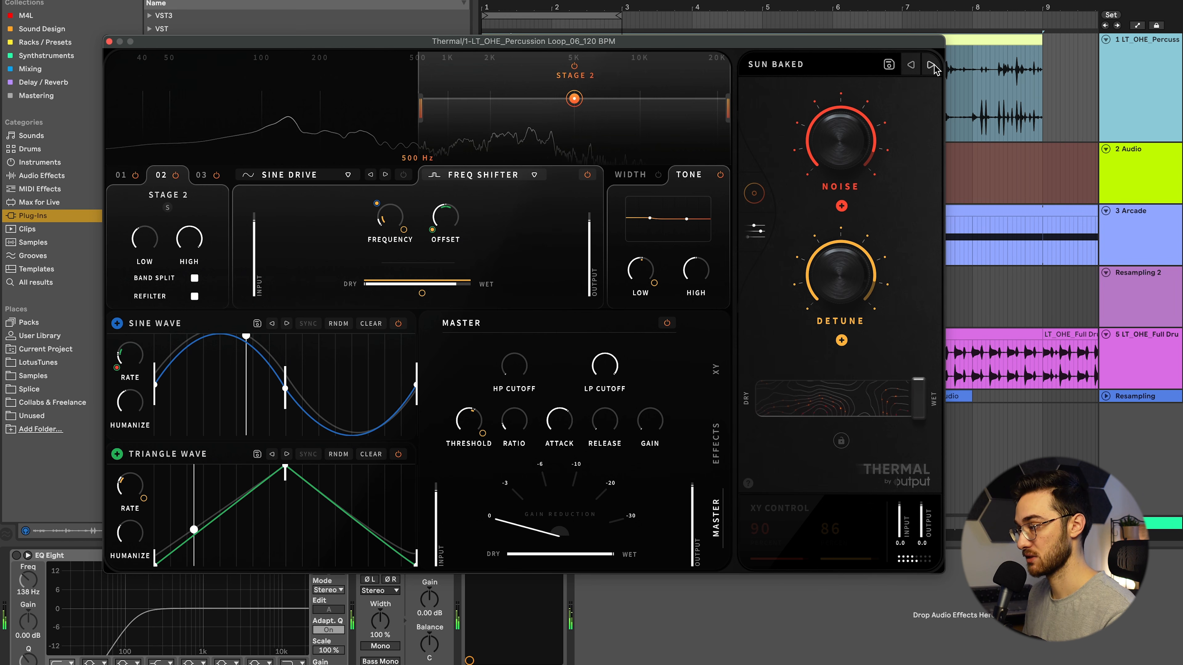
click(931, 64)
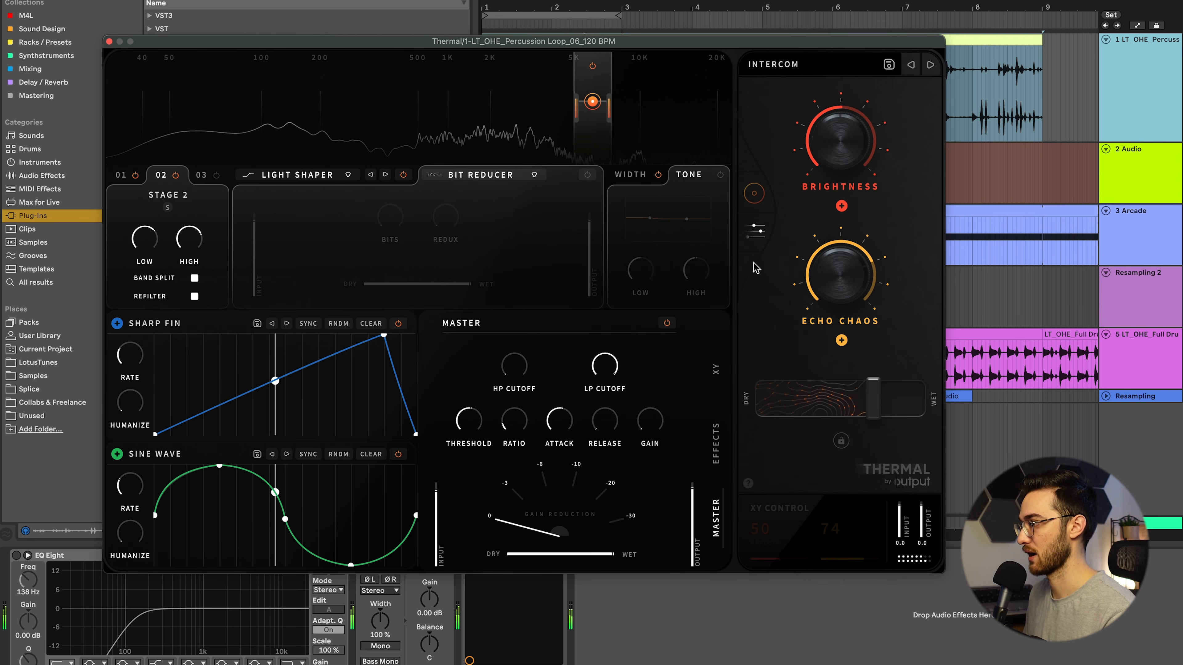
- Record more takes by moving the XY control on the Intercom, Ripped Apart and Dial Up presets, and close the Thermal window
click(754, 193)
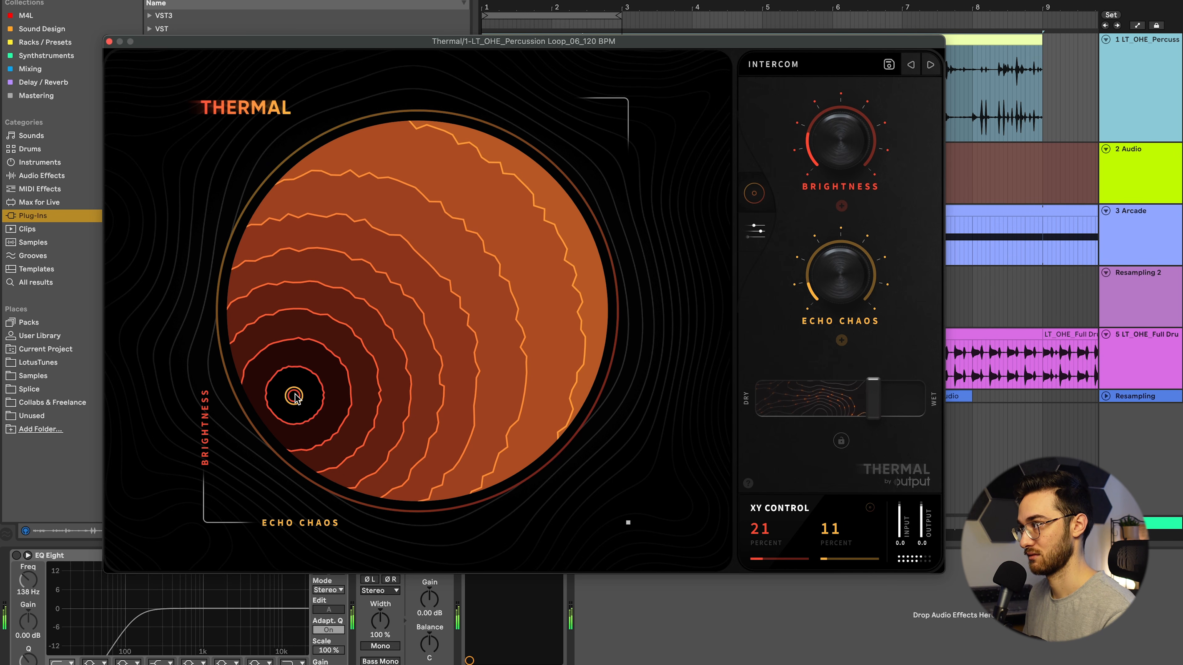
click(929, 65)
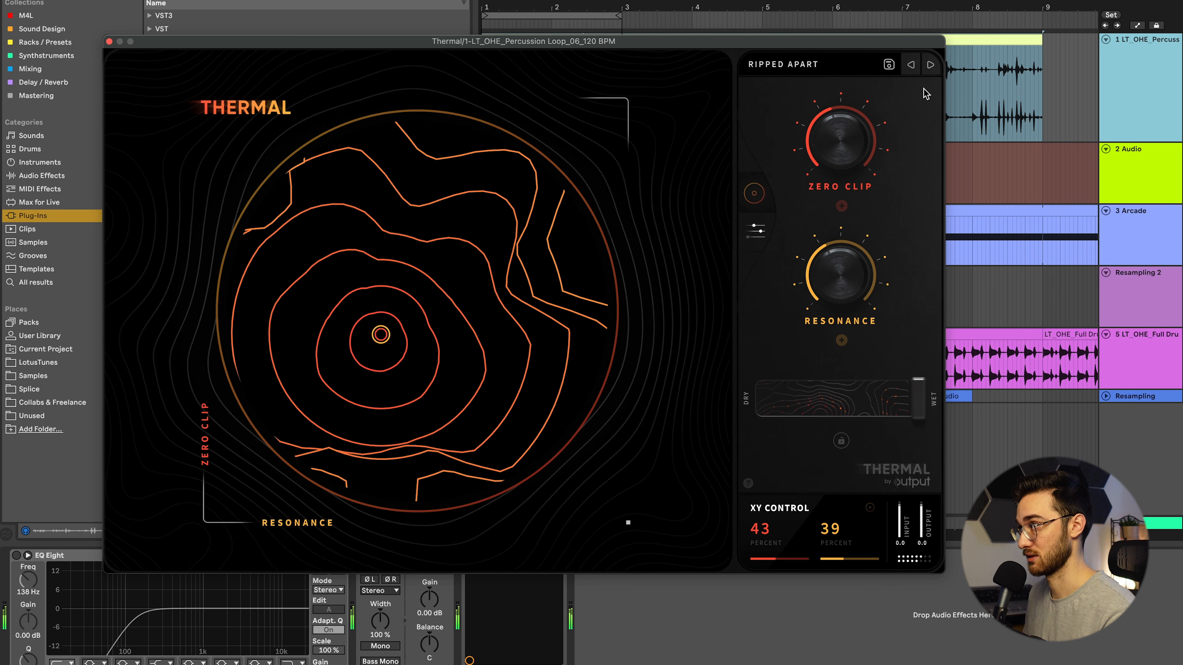
click(930, 65)
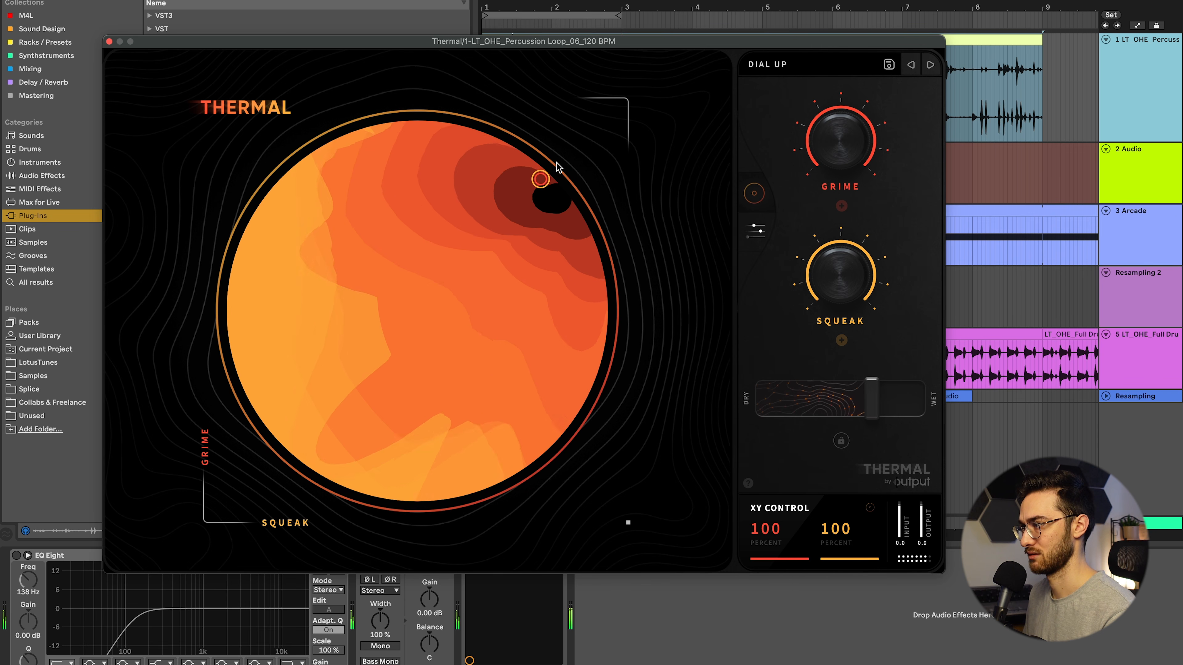
drag(290, 440, 533, 445)
click(110, 41)
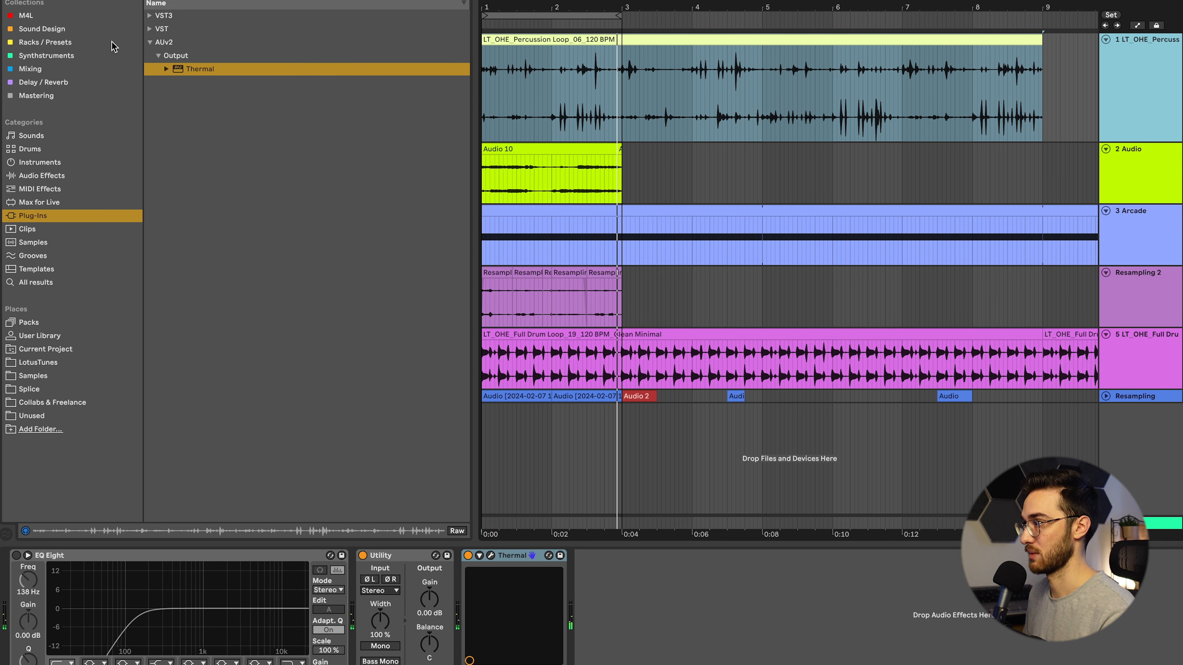
- Show the take lanes of the 2 Audio track with automation view off
click(1168, 183)
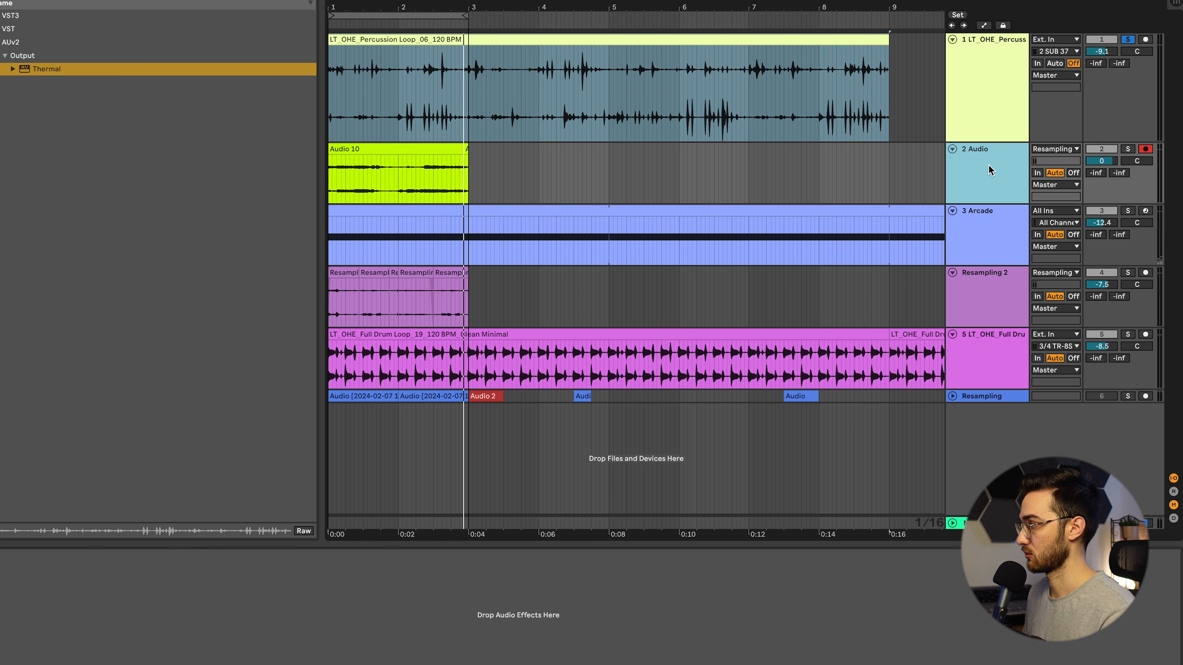
right_click(989, 164)
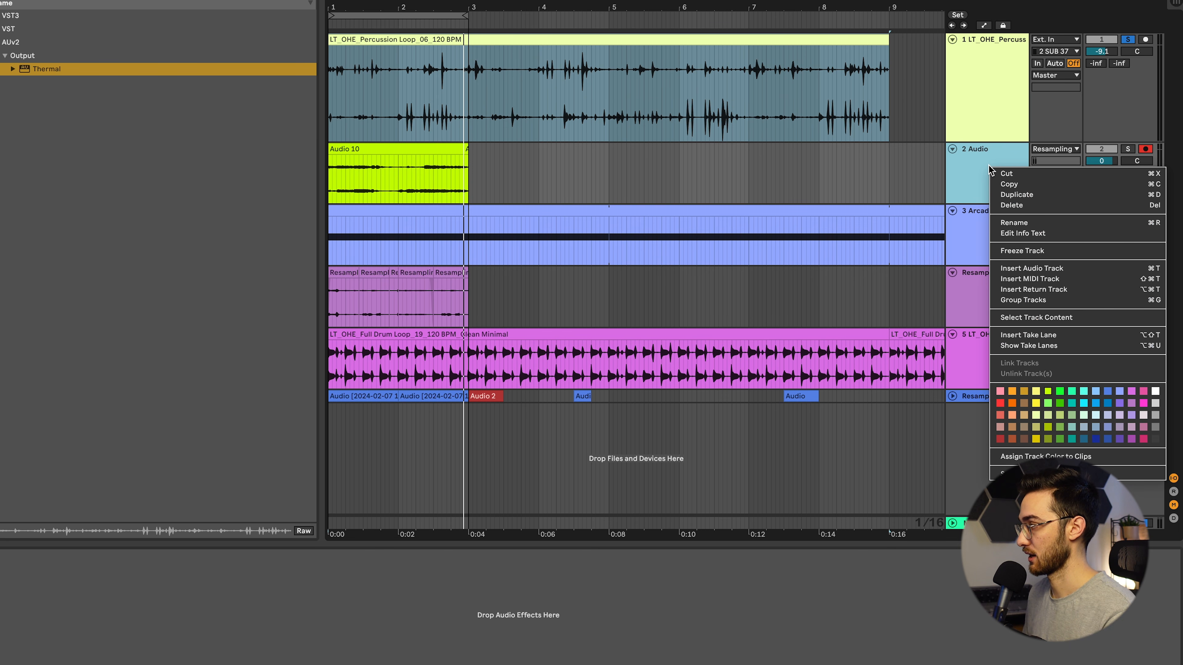
click(1017, 345)
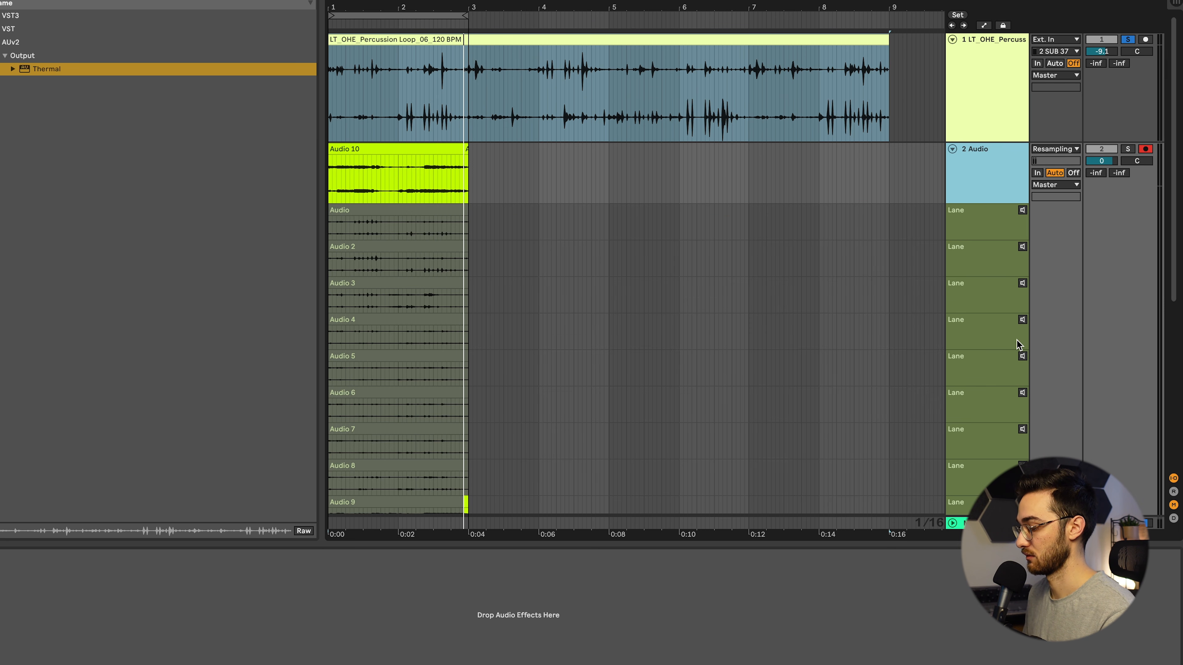
key(a)
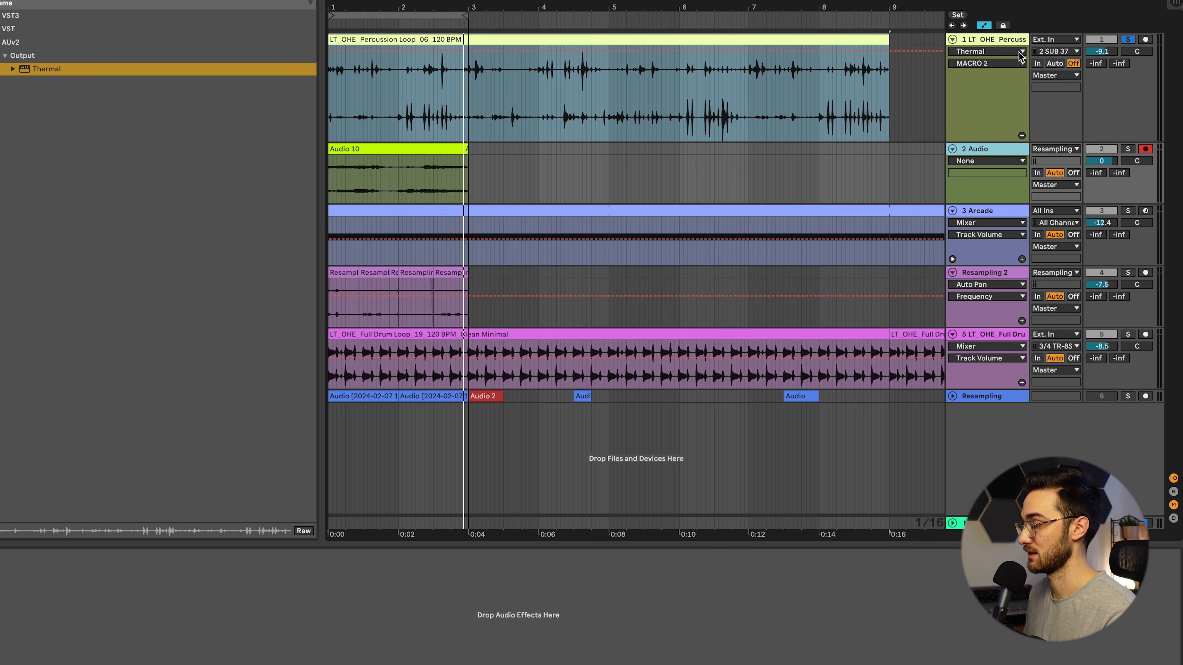
click(985, 26)
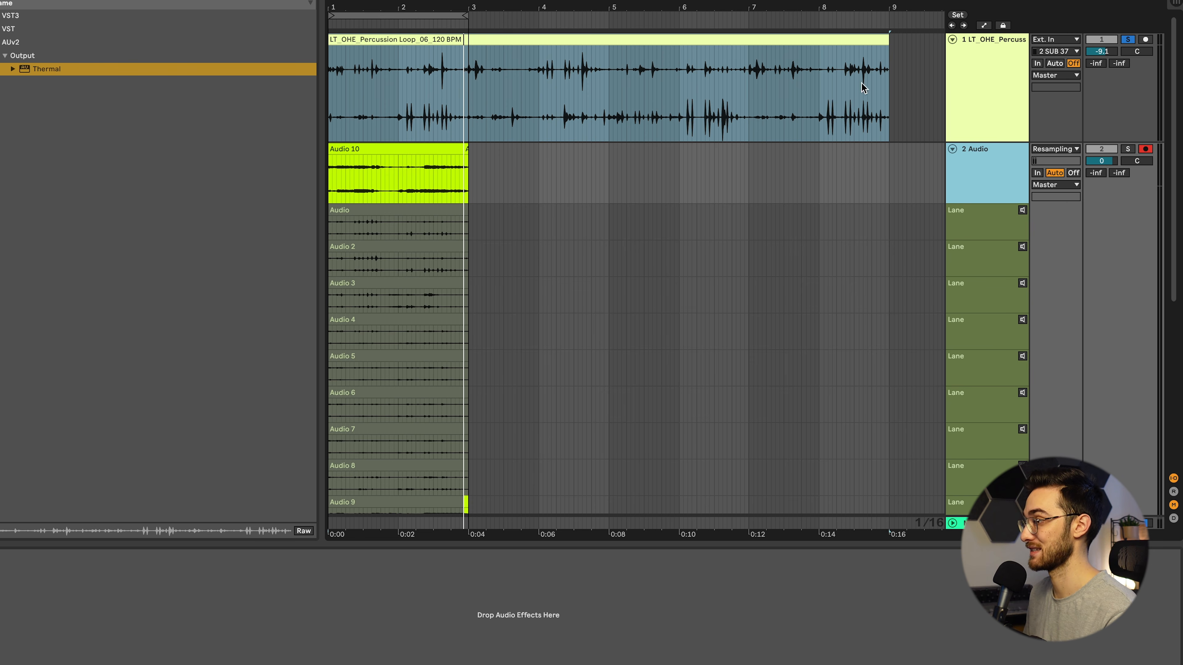
- Solo the 2 Audio track and comp short sections from the Audio and Audio 2 takes into its main lane
scroll(429, 229, down, 1)
click(1128, 145)
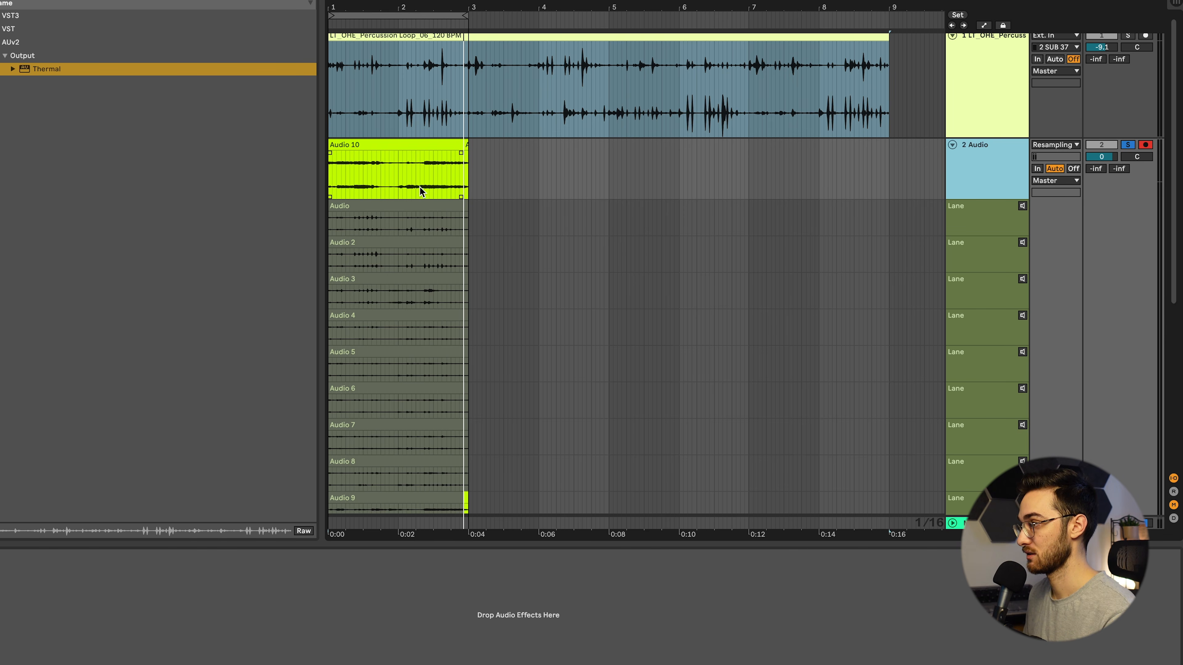
drag(354, 224, 368, 228)
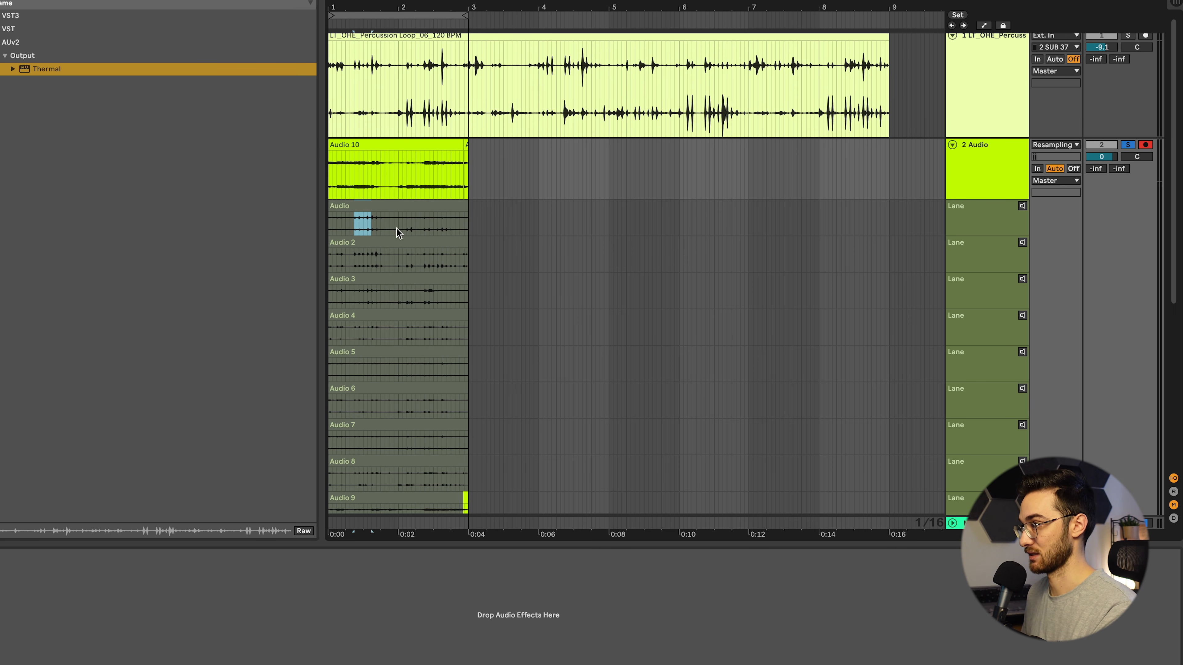
key(Return)
scroll(410, 223, down, 1)
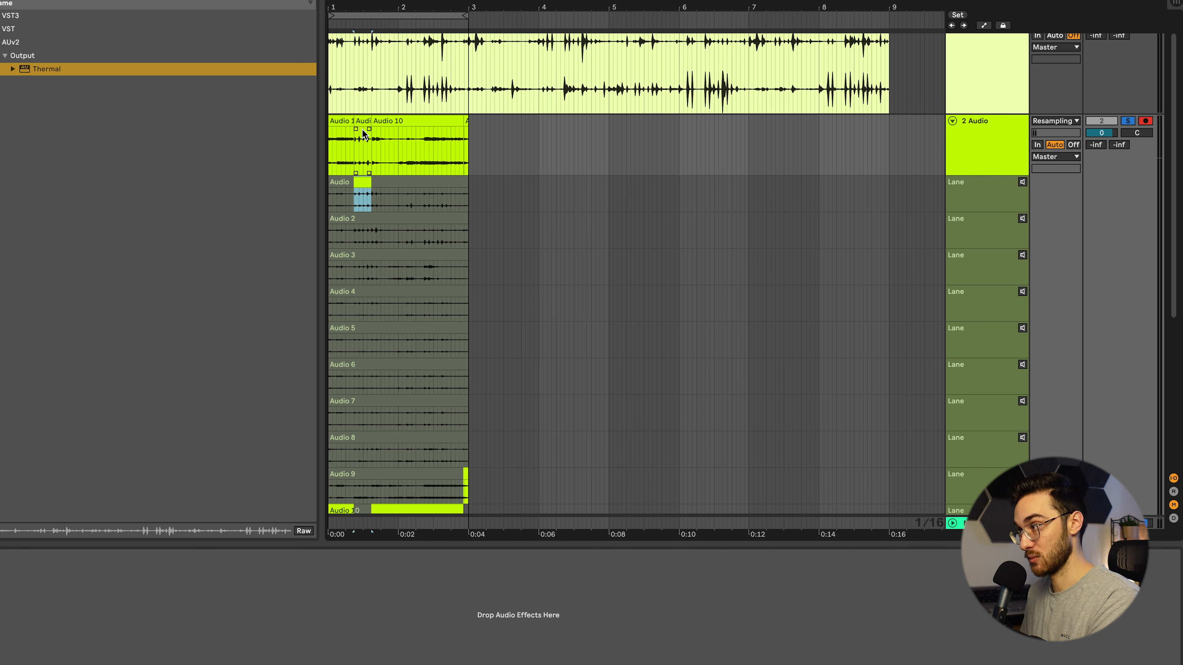
key(Return)
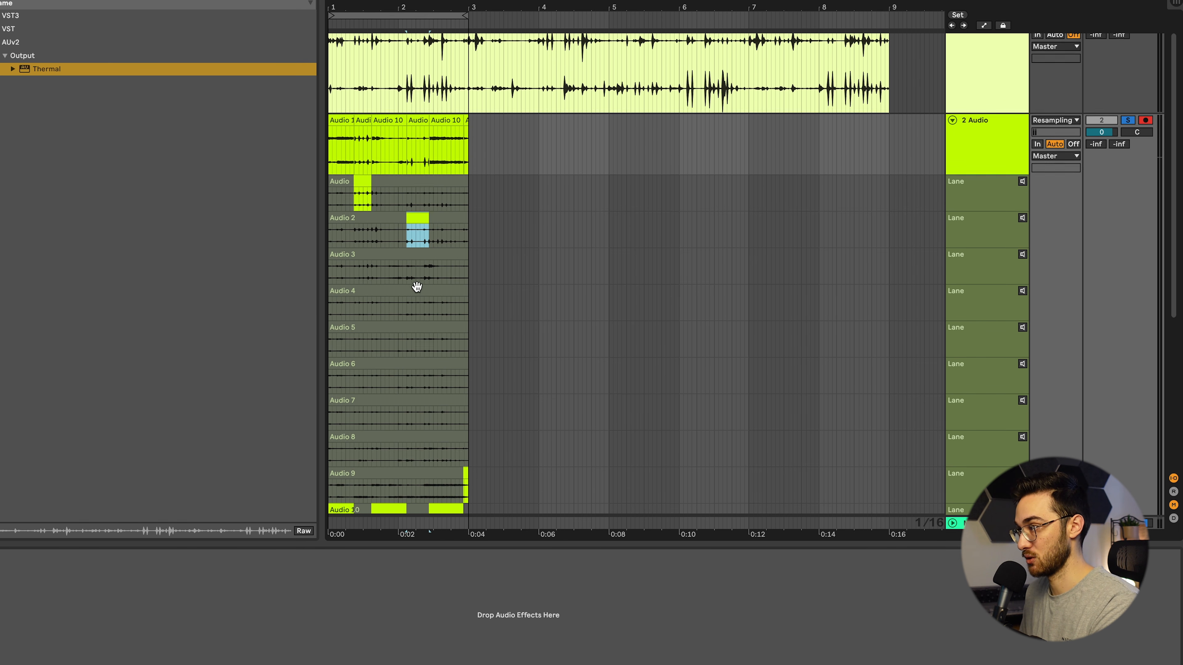
- Comp further short sections from the other takes, including Audio 3, Audio 5, Audio 6, Audio 7 and Audio 9, into the main lane
scroll(401, 260, down, 1)
key(Return)
scroll(393, 299, down, 1)
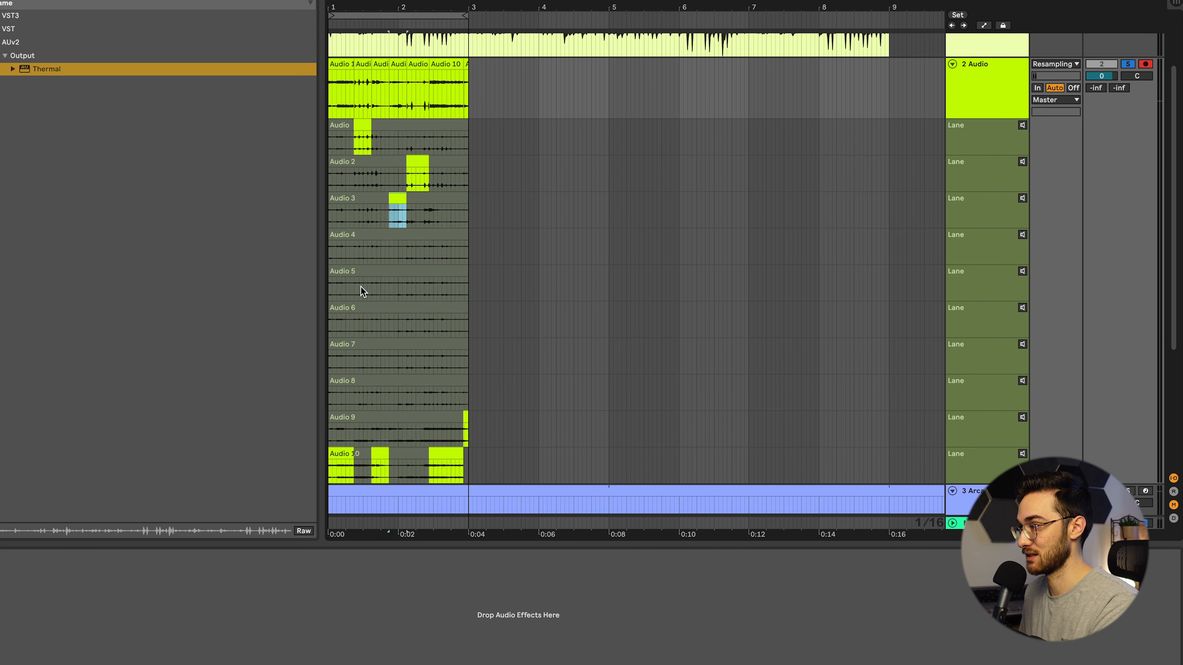
drag(362, 286, 383, 284)
key(Return)
scroll(393, 324, down, 1)
scroll(396, 328, down, 1)
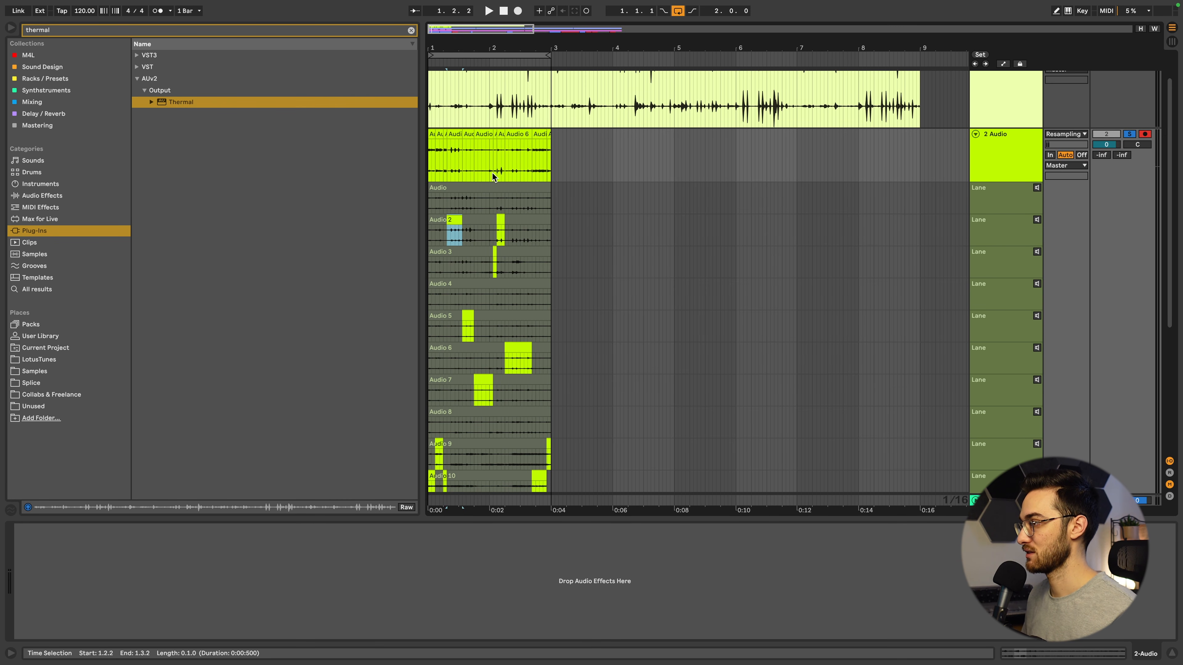
- Hide the 2 Audio track's take lanes and play the comped loop from its start
click(431, 135)
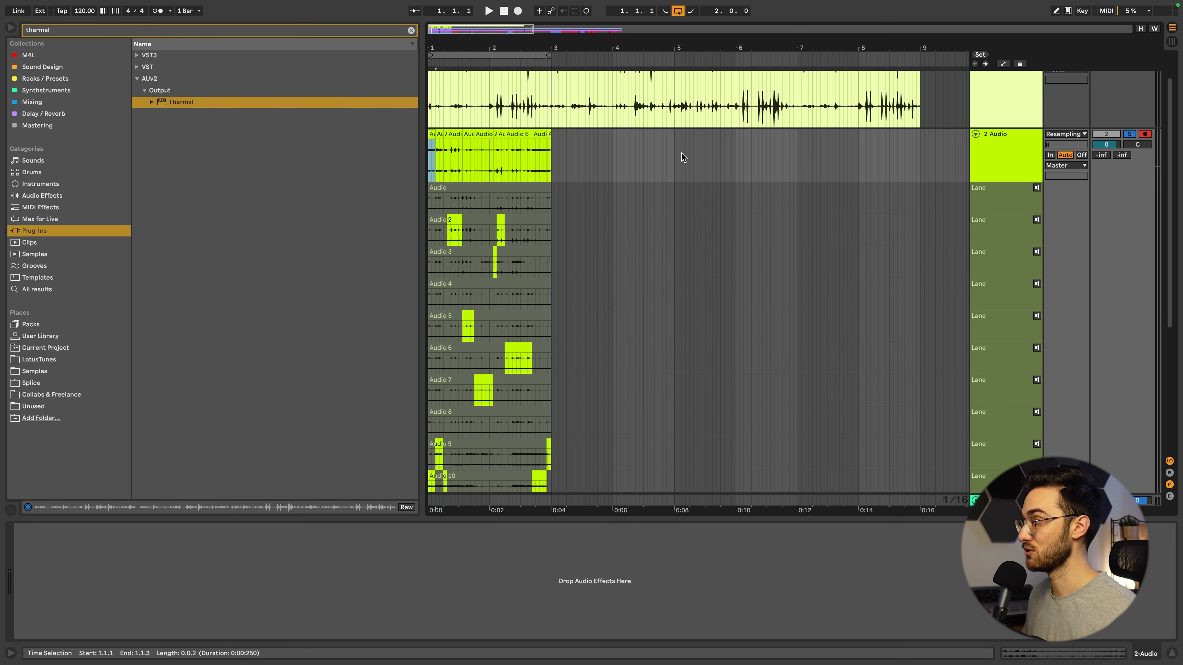
right_click(1018, 166)
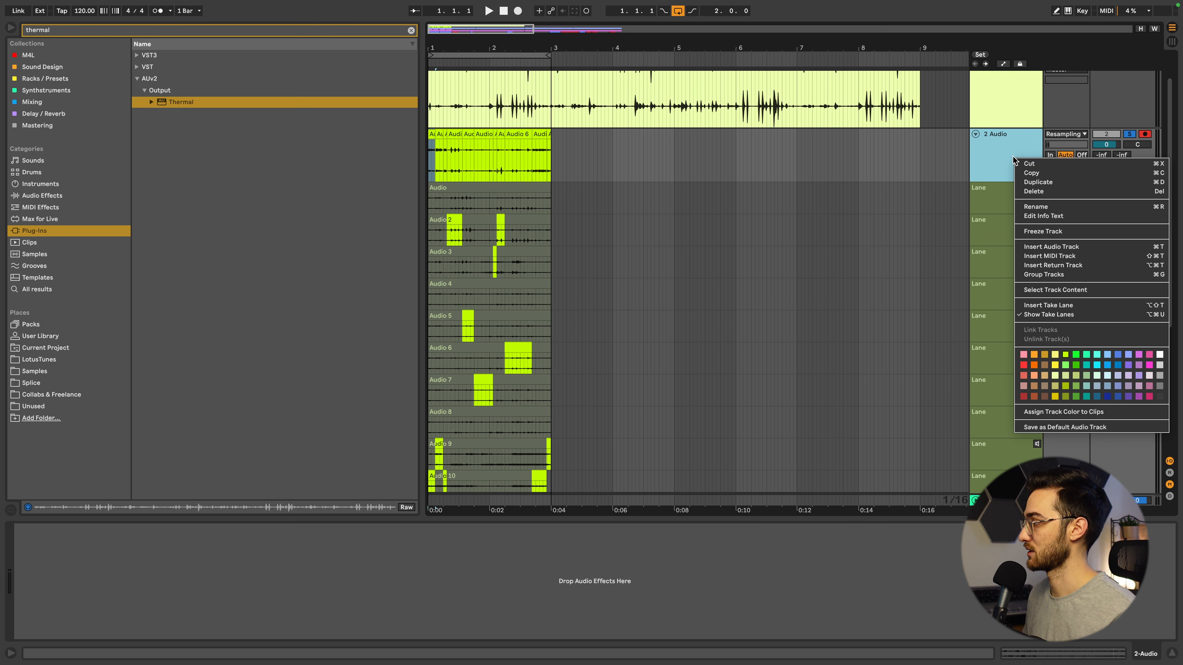
click(1048, 315)
key(space)
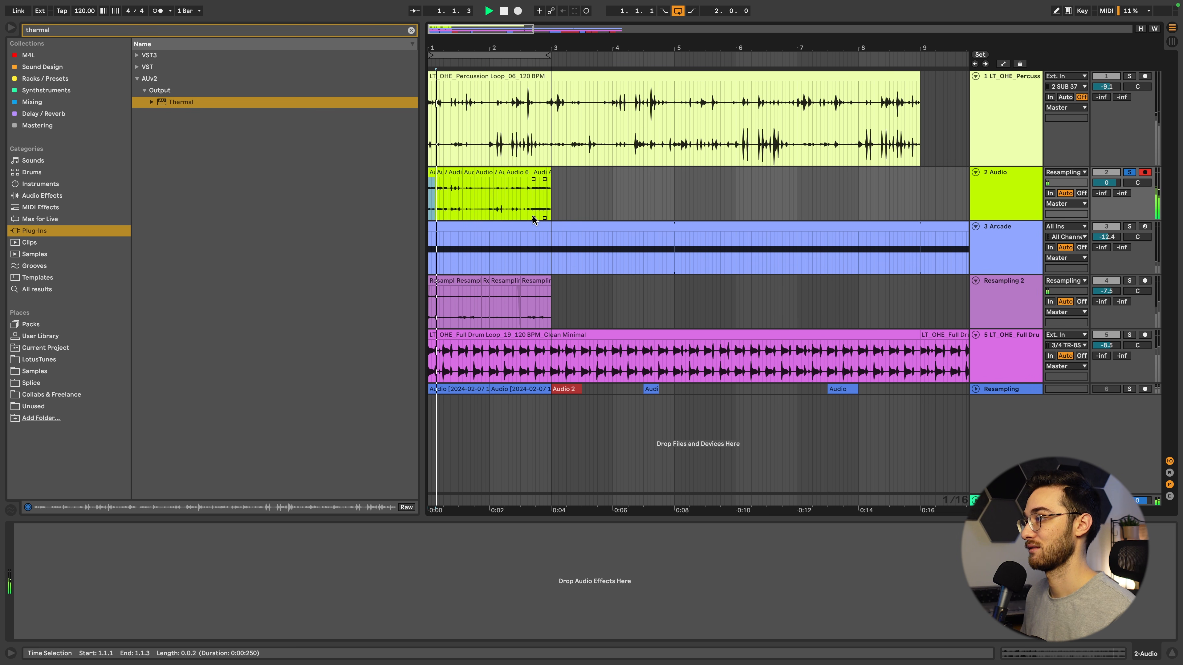
key(space)
- Create fades across all comped clips on the 2 Audio track and play the loop from its start
drag(572, 180, 452, 182)
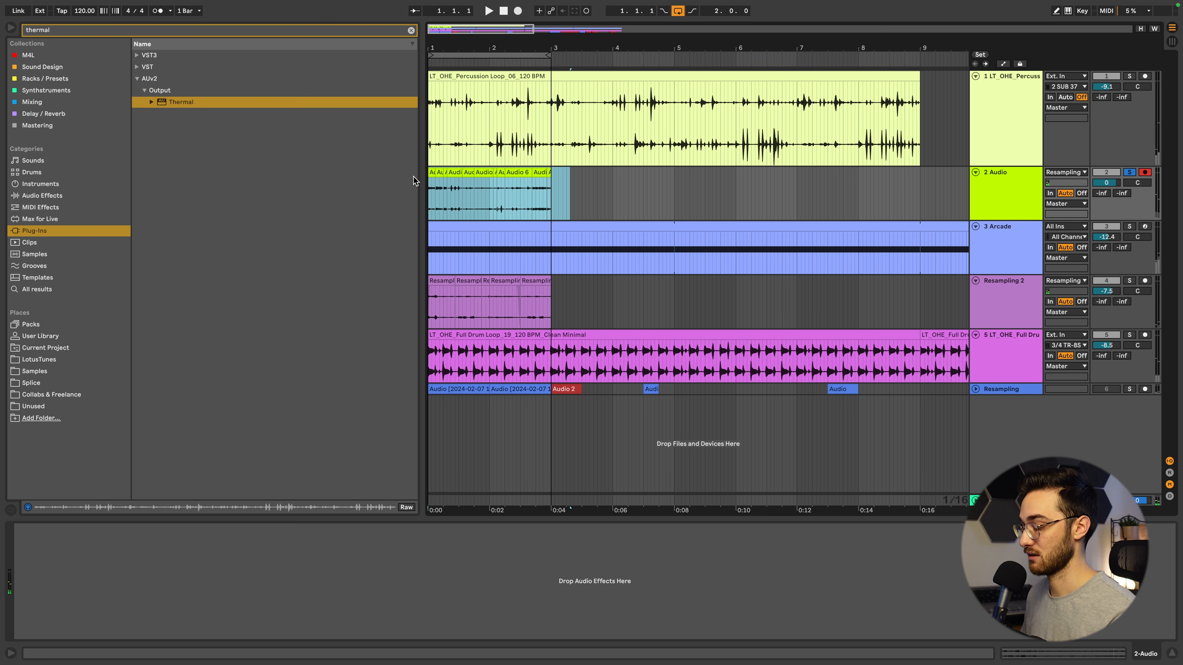
key(alt+super+f)
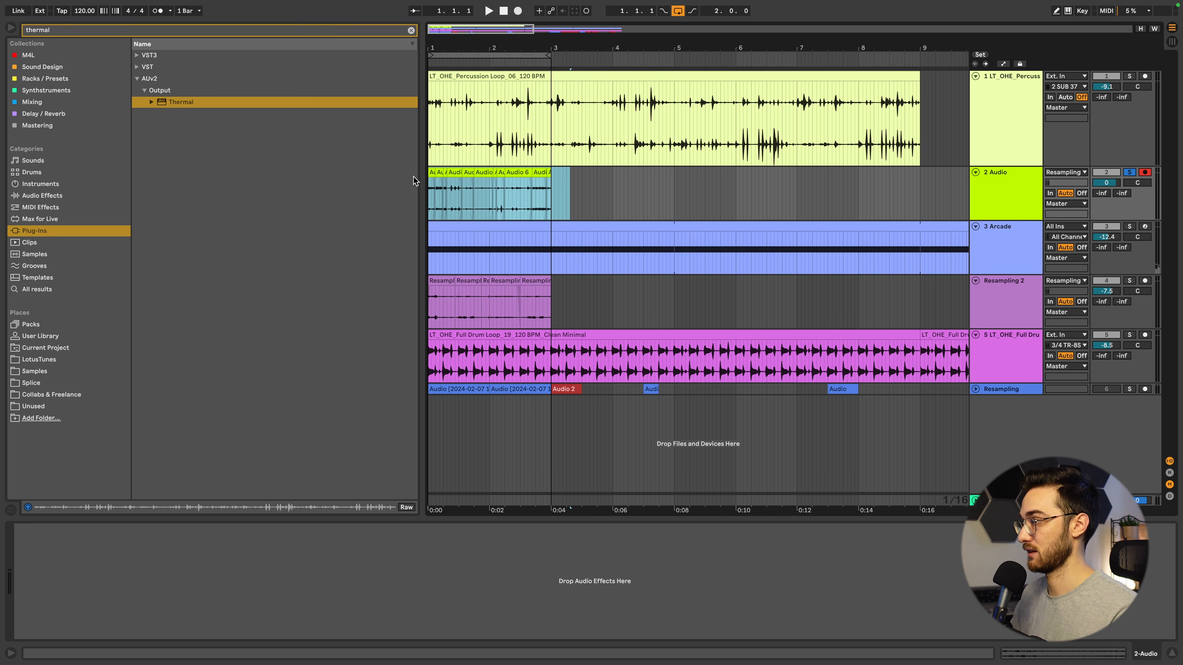
click(432, 171)
key(space)
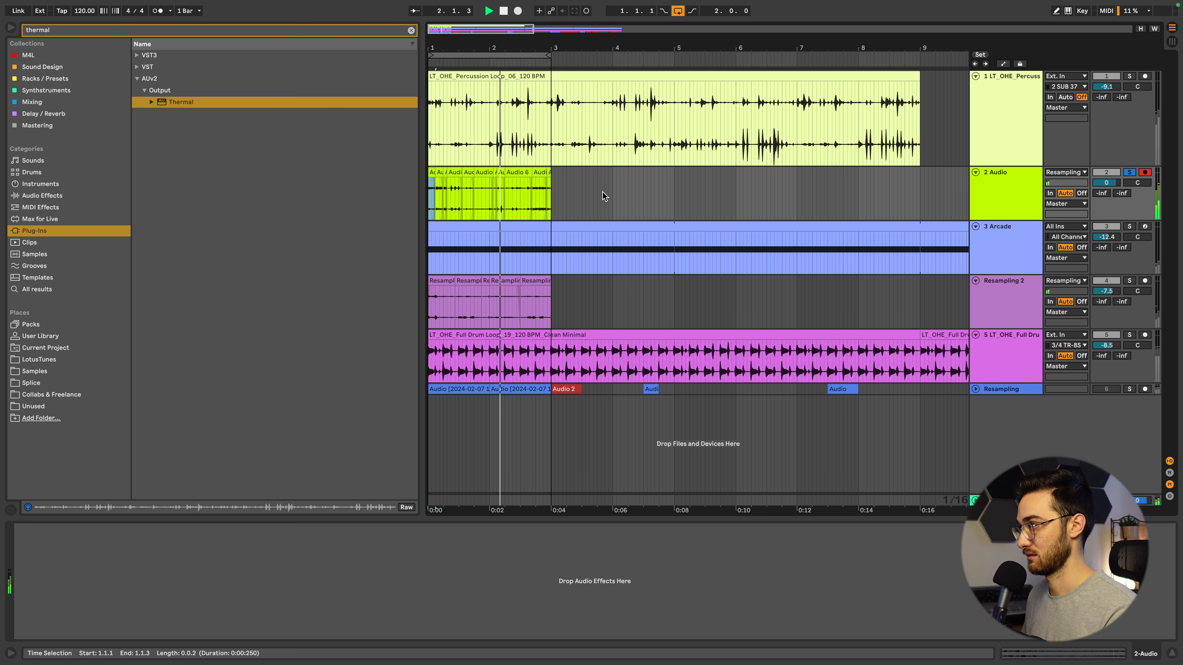
- Stop playback and consolidate all comped clips on the 2 Audio track into a single two-bar clip
key(space)
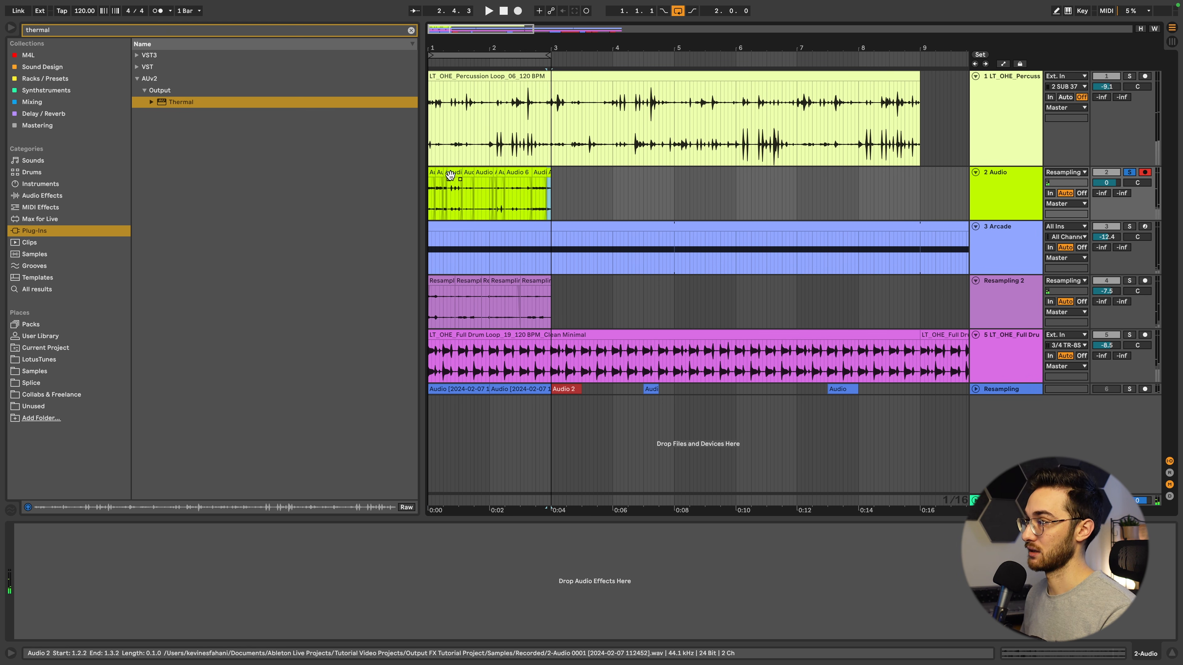
shift+click(429, 170)
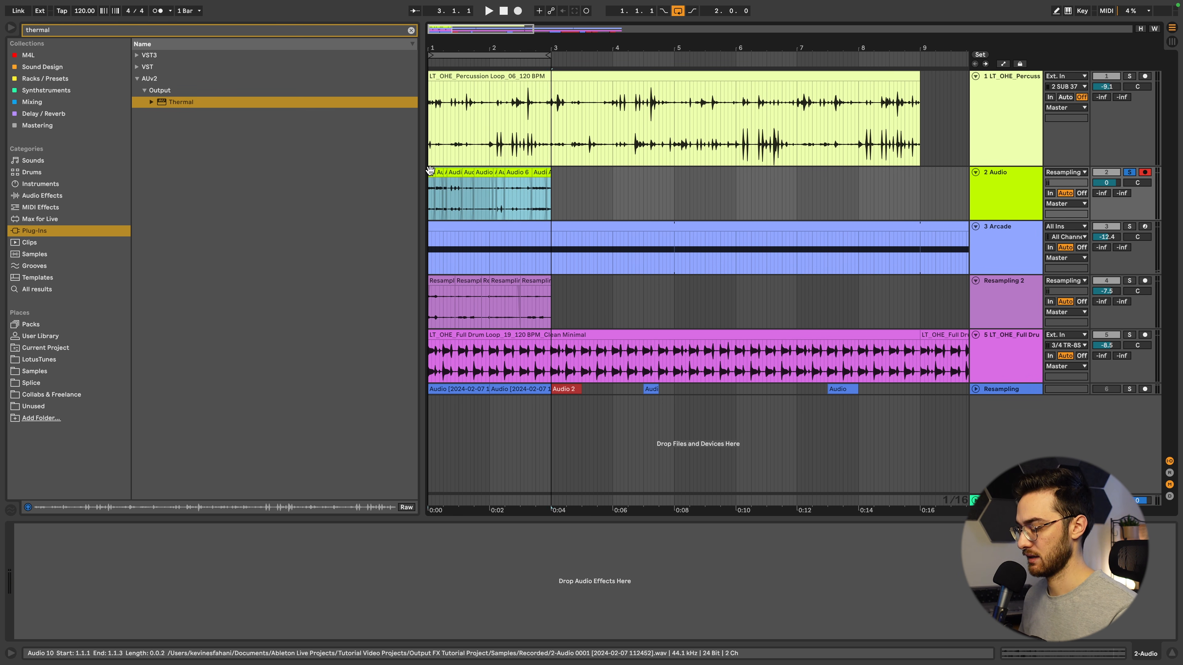
key(super+j)
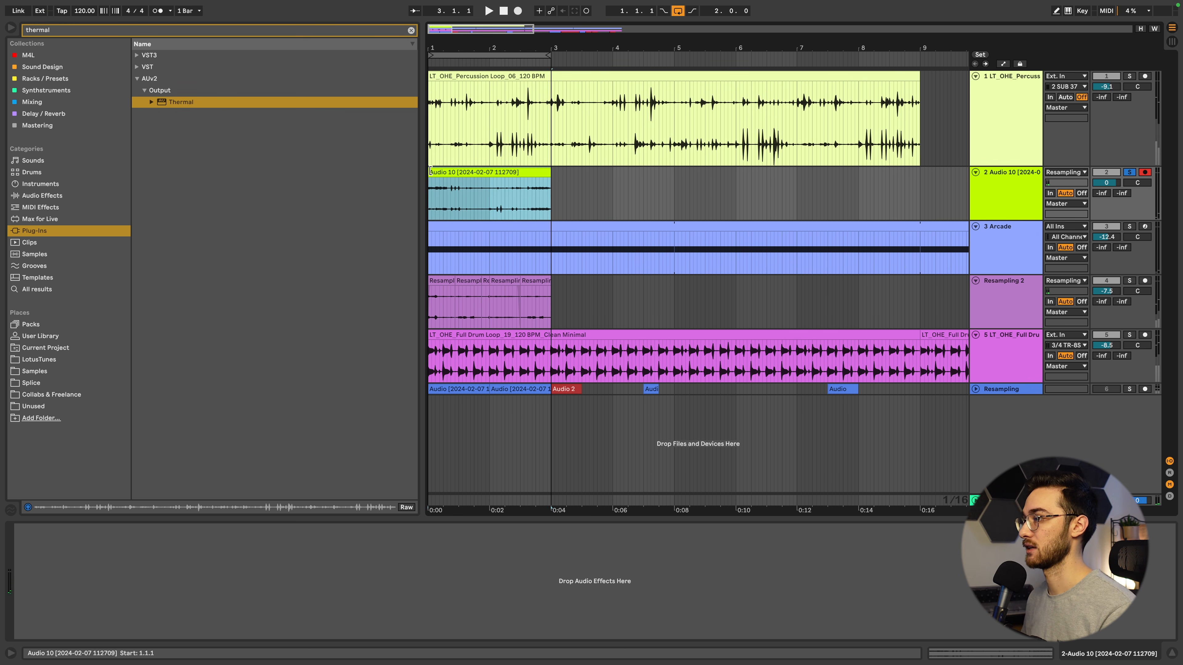
- Set the consolidated clip's warp mode to Beats, preserving 1/16 with transient looping off and a transient envelope of 17
double_click(480, 171)
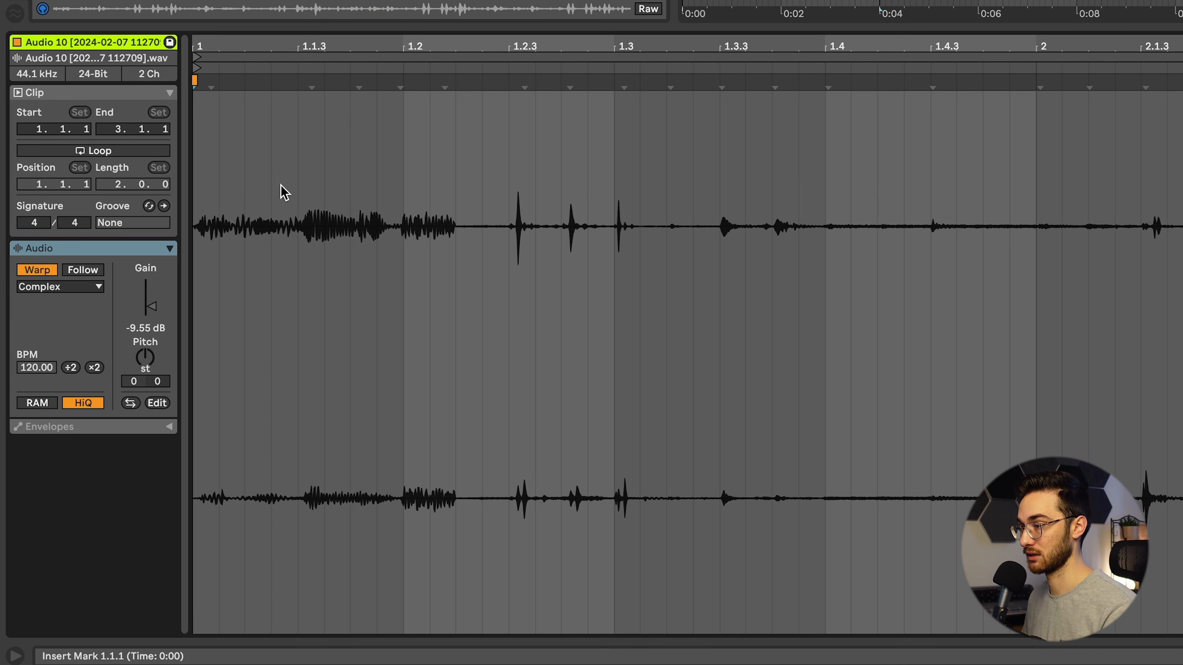
click(69, 288)
click(54, 304)
click(31, 332)
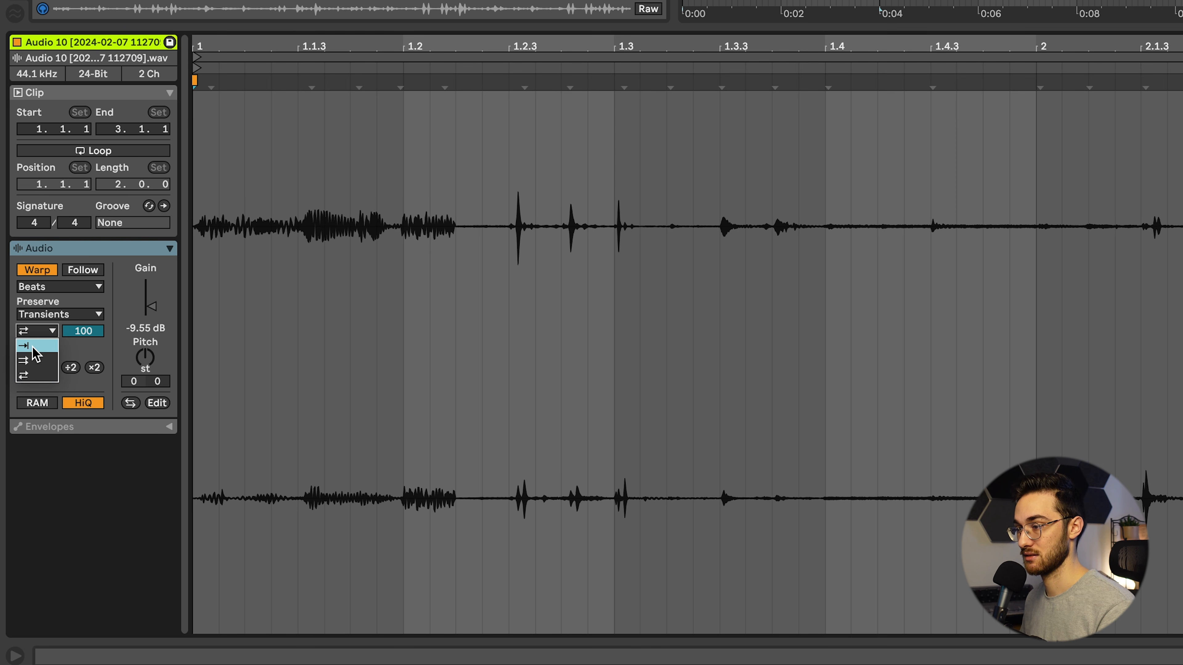
click(35, 347)
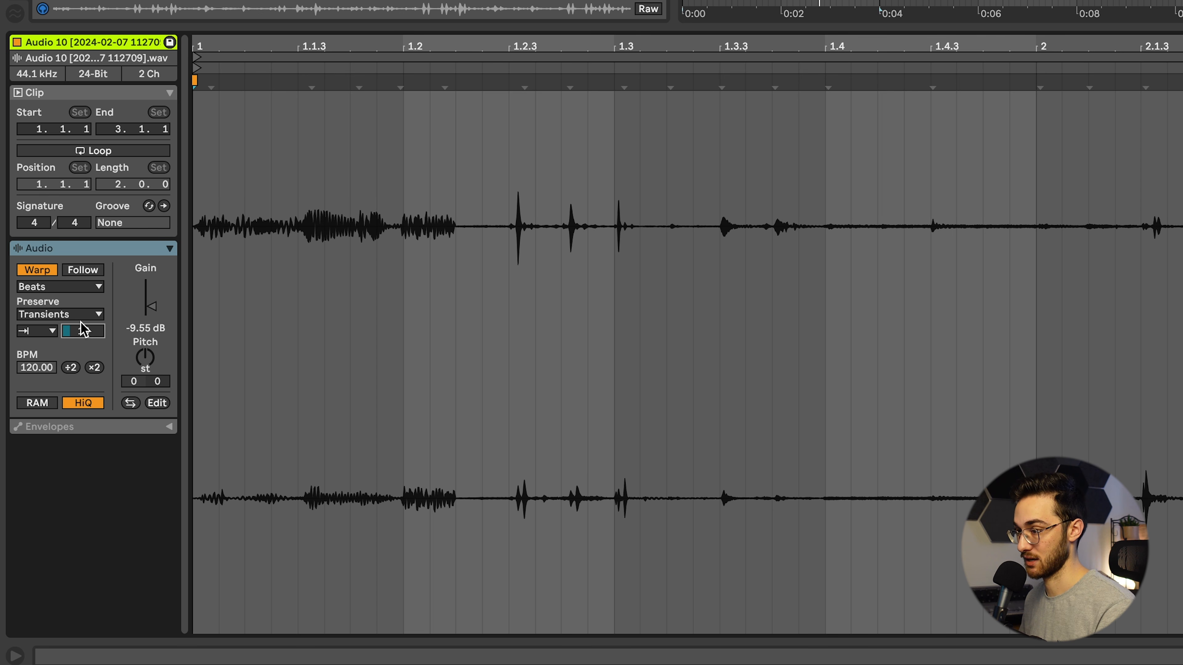
click(71, 317)
click(38, 390)
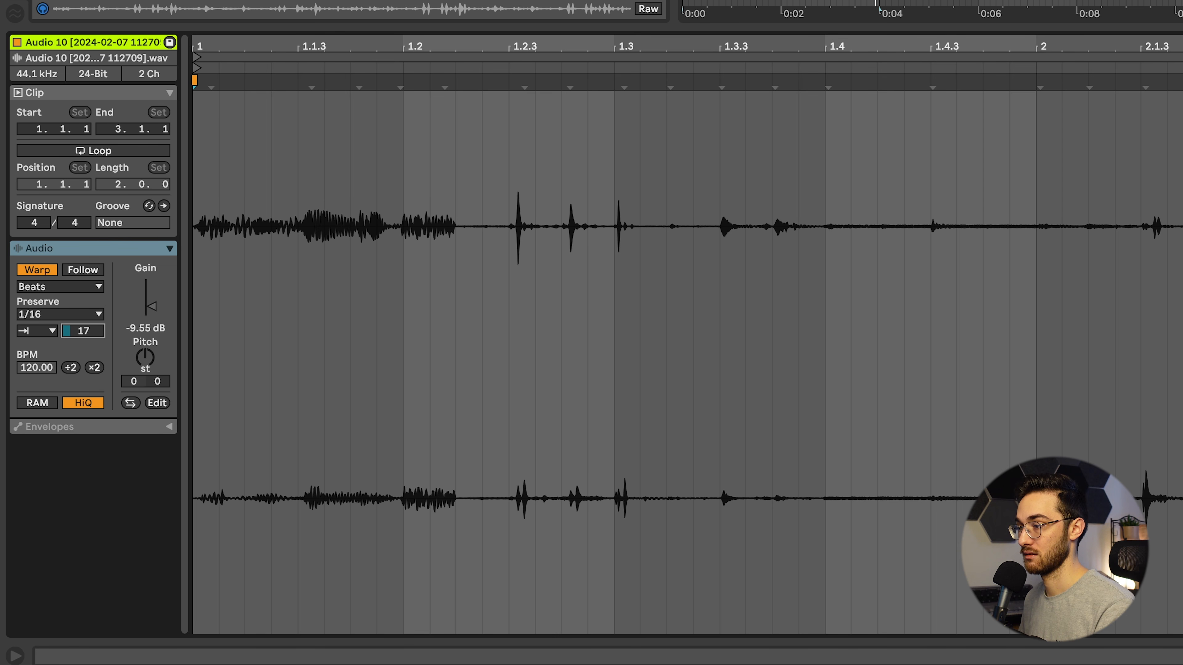
- Fine-tune the clip's transient envelope by ear, trying 15, and audition the tightened loop before stopping playback
drag(83, 331, 84, 336)
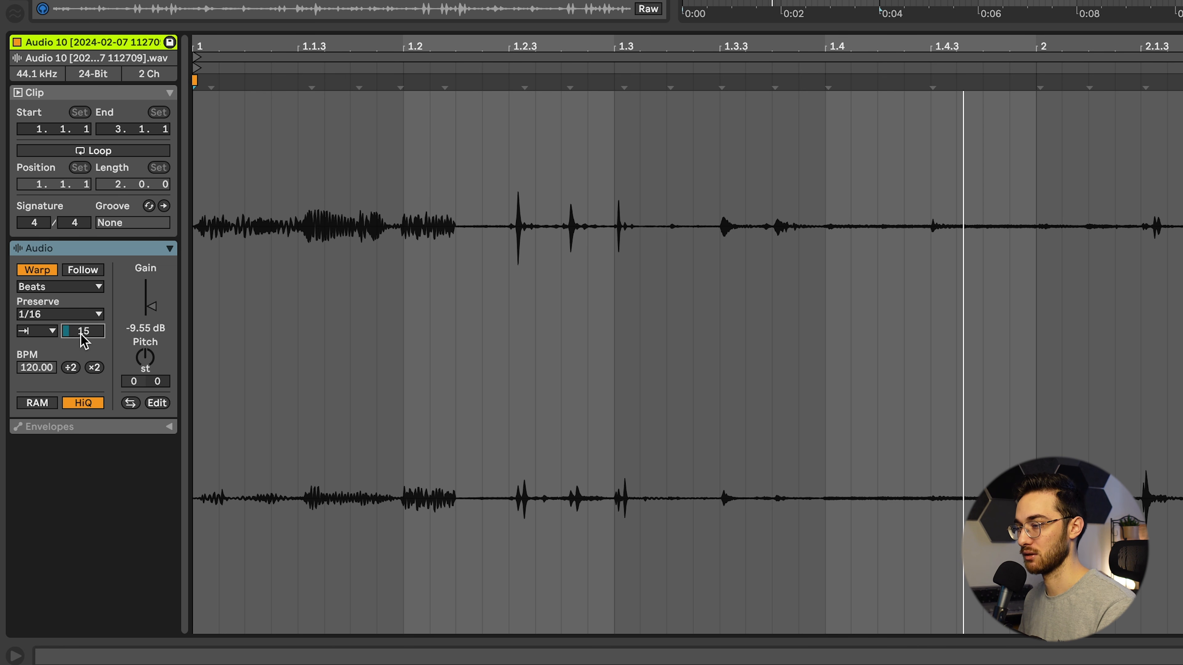
scroll(84, 335, up, 1)
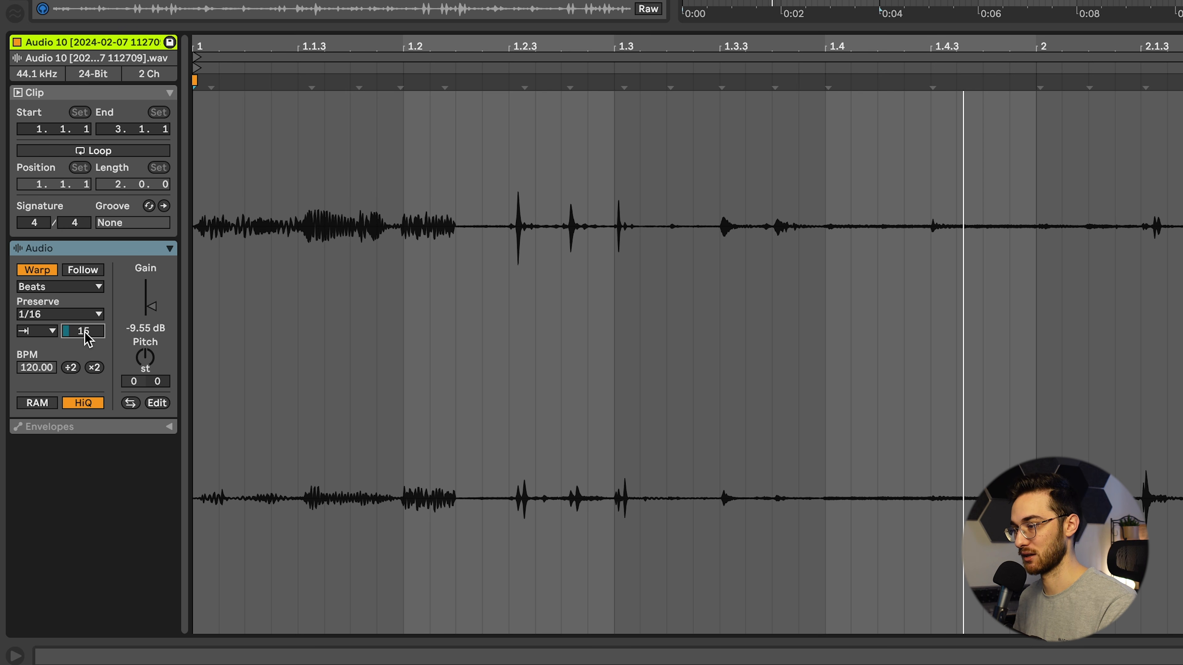
drag(85, 332, 85, 307)
key(space)
key(space)
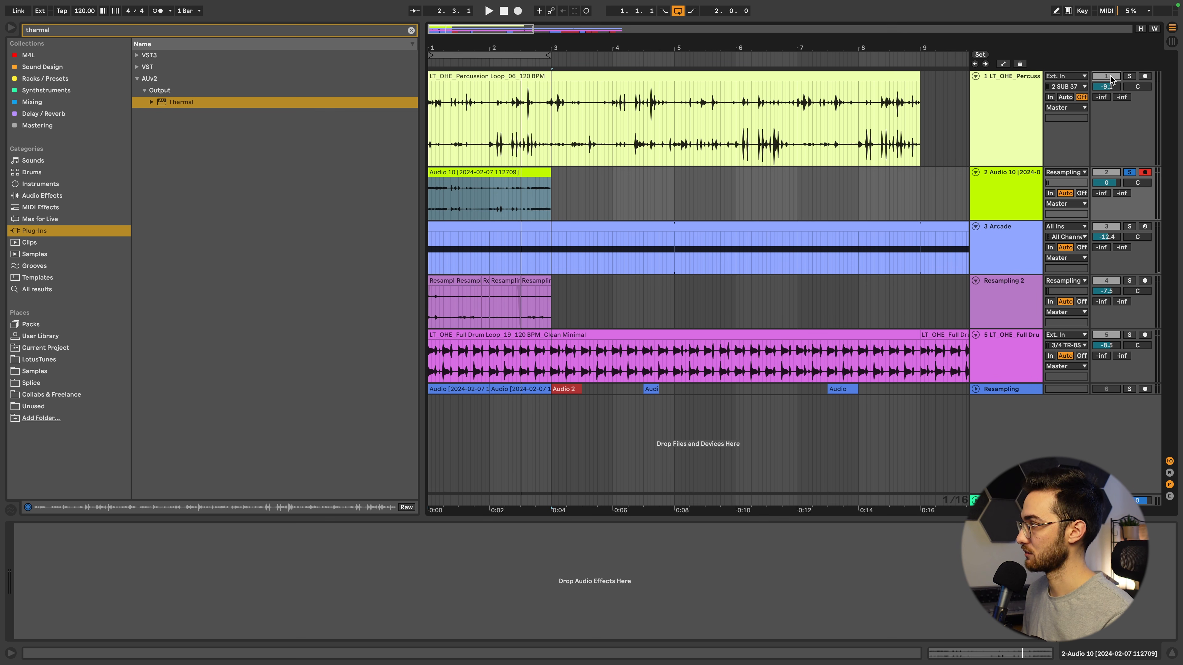
- Mute the original percussion loop track and unsolo the consolidated resampled track
click(997, 203)
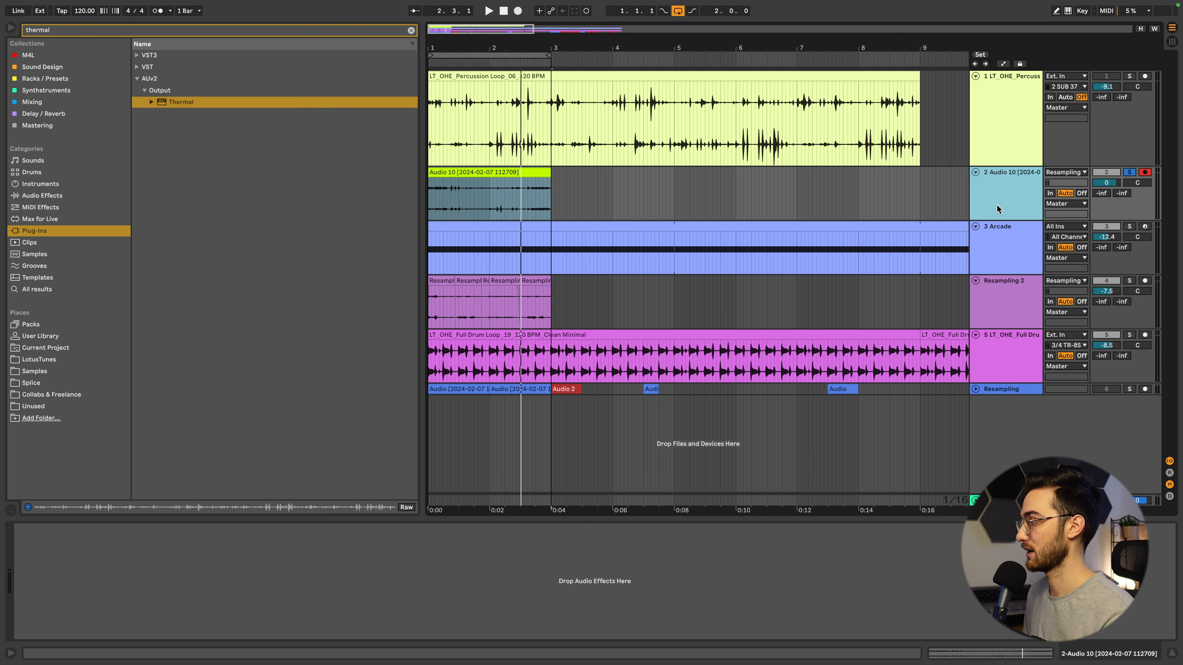
key(s)
- Set the full drum loop track's volume to -11.1 dB and the consolidated track's to -1.4 dB while playing the mix
drag(1107, 344, 1106, 347)
key(space)
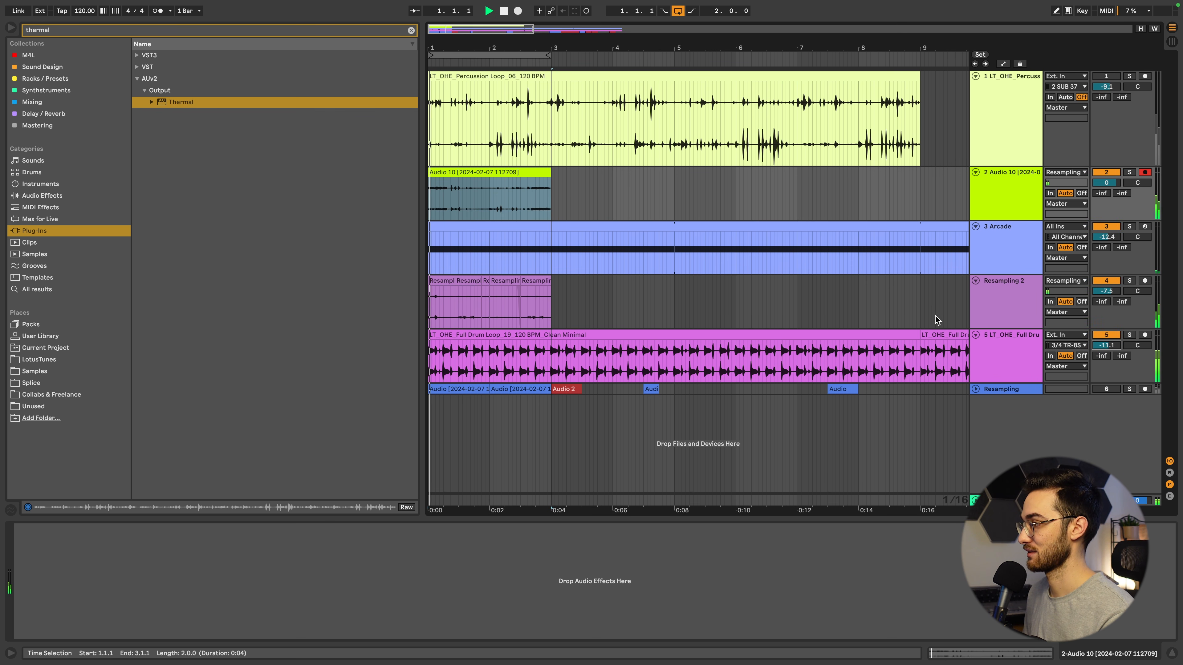
drag(1110, 183, 1111, 181)
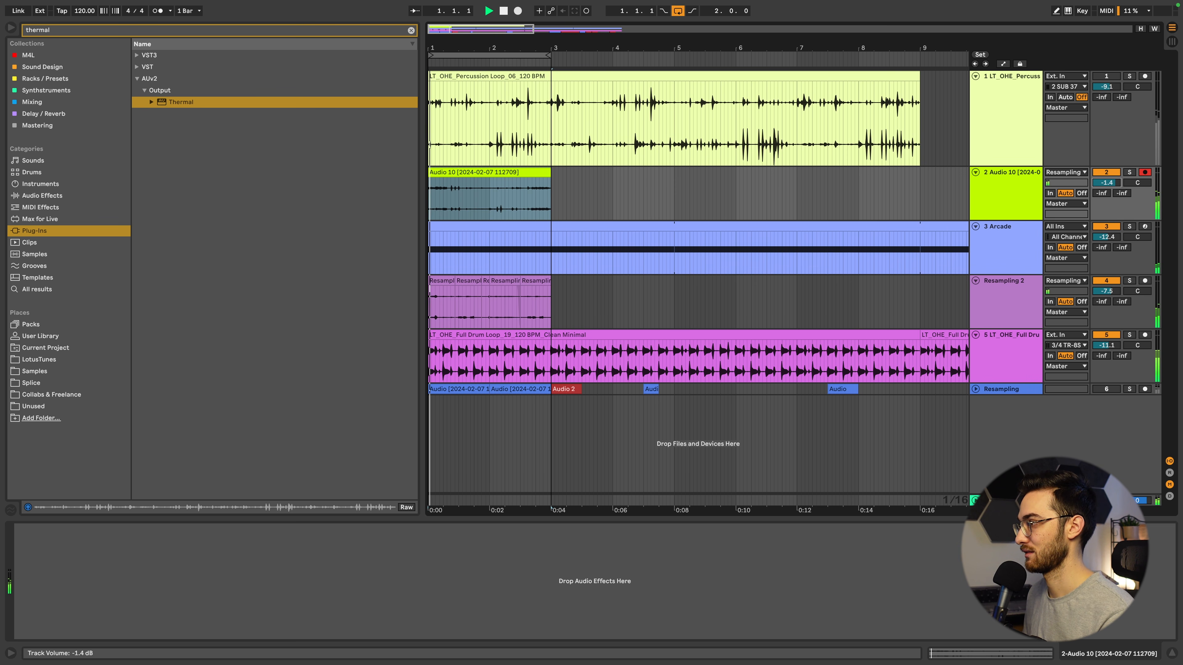